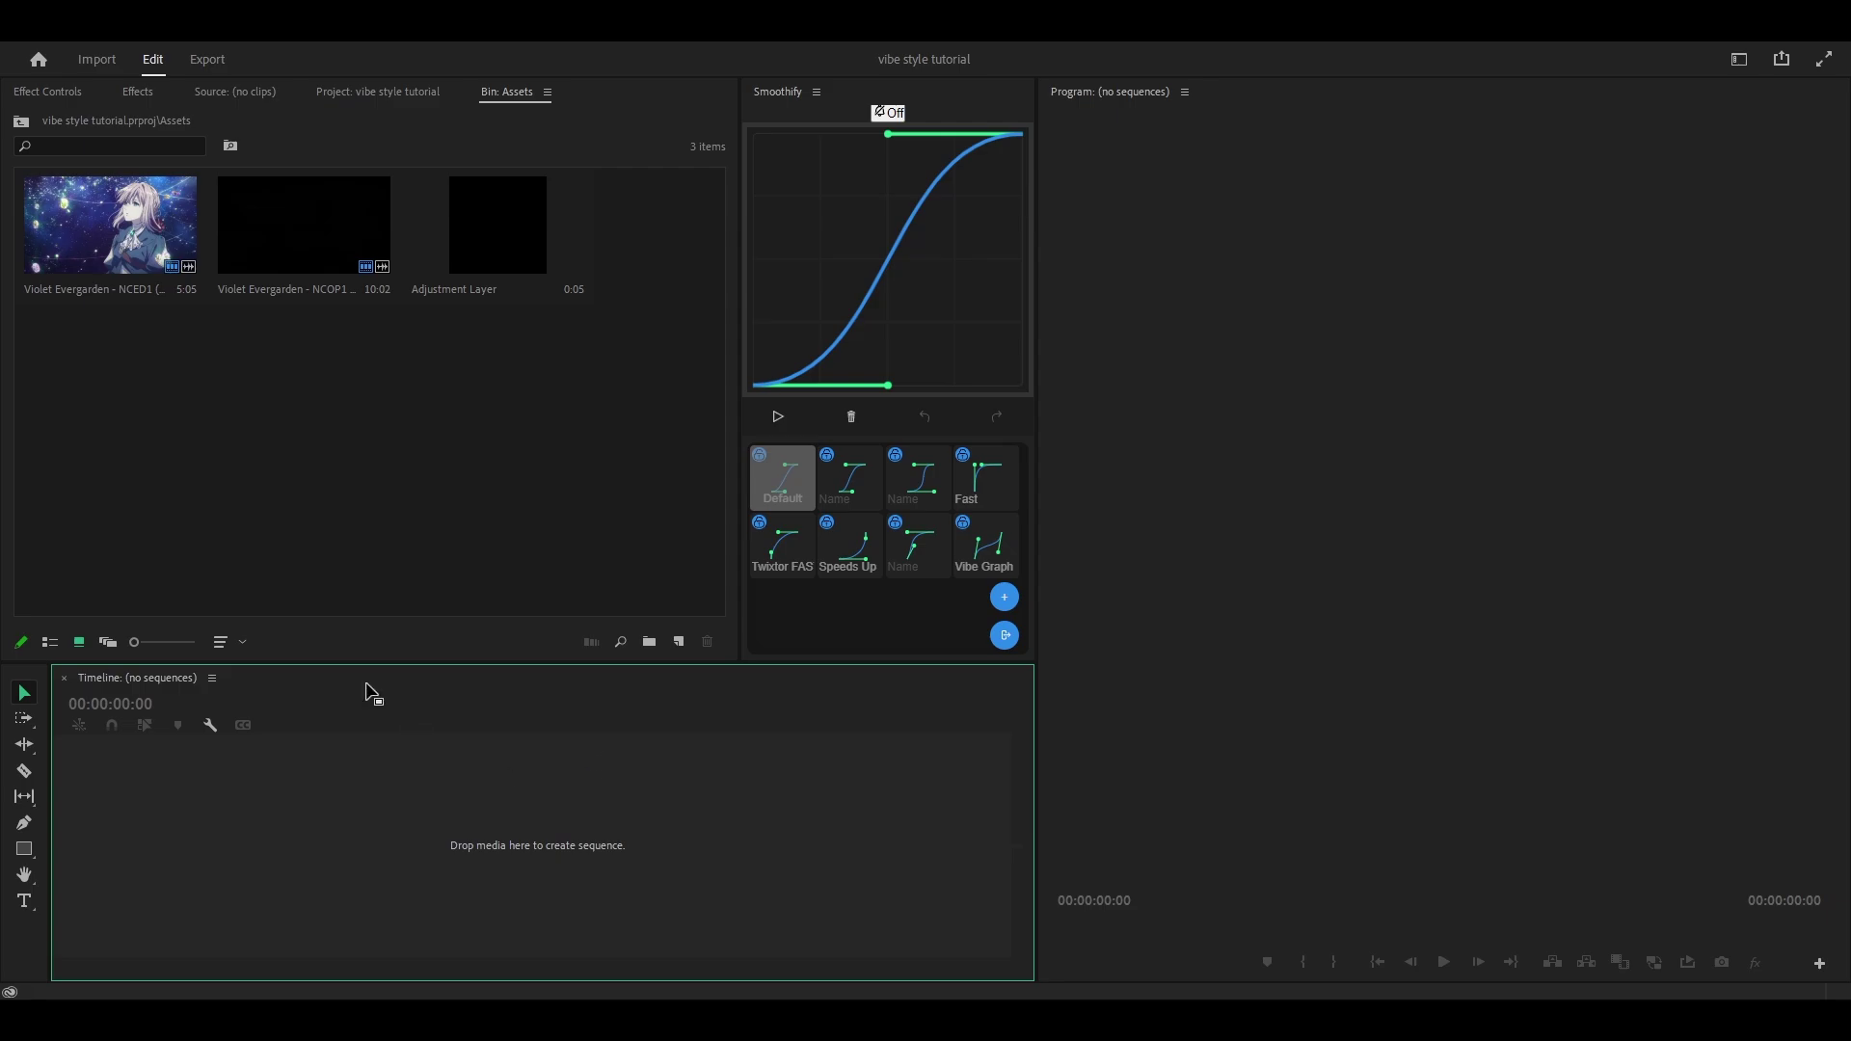
# Step: Start a new sequence with a 23.976 frames/second timebase and a 1080 by 1080 frame size
pyautogui.click(19, 56)
pyautogui.moveTo(66, 64)
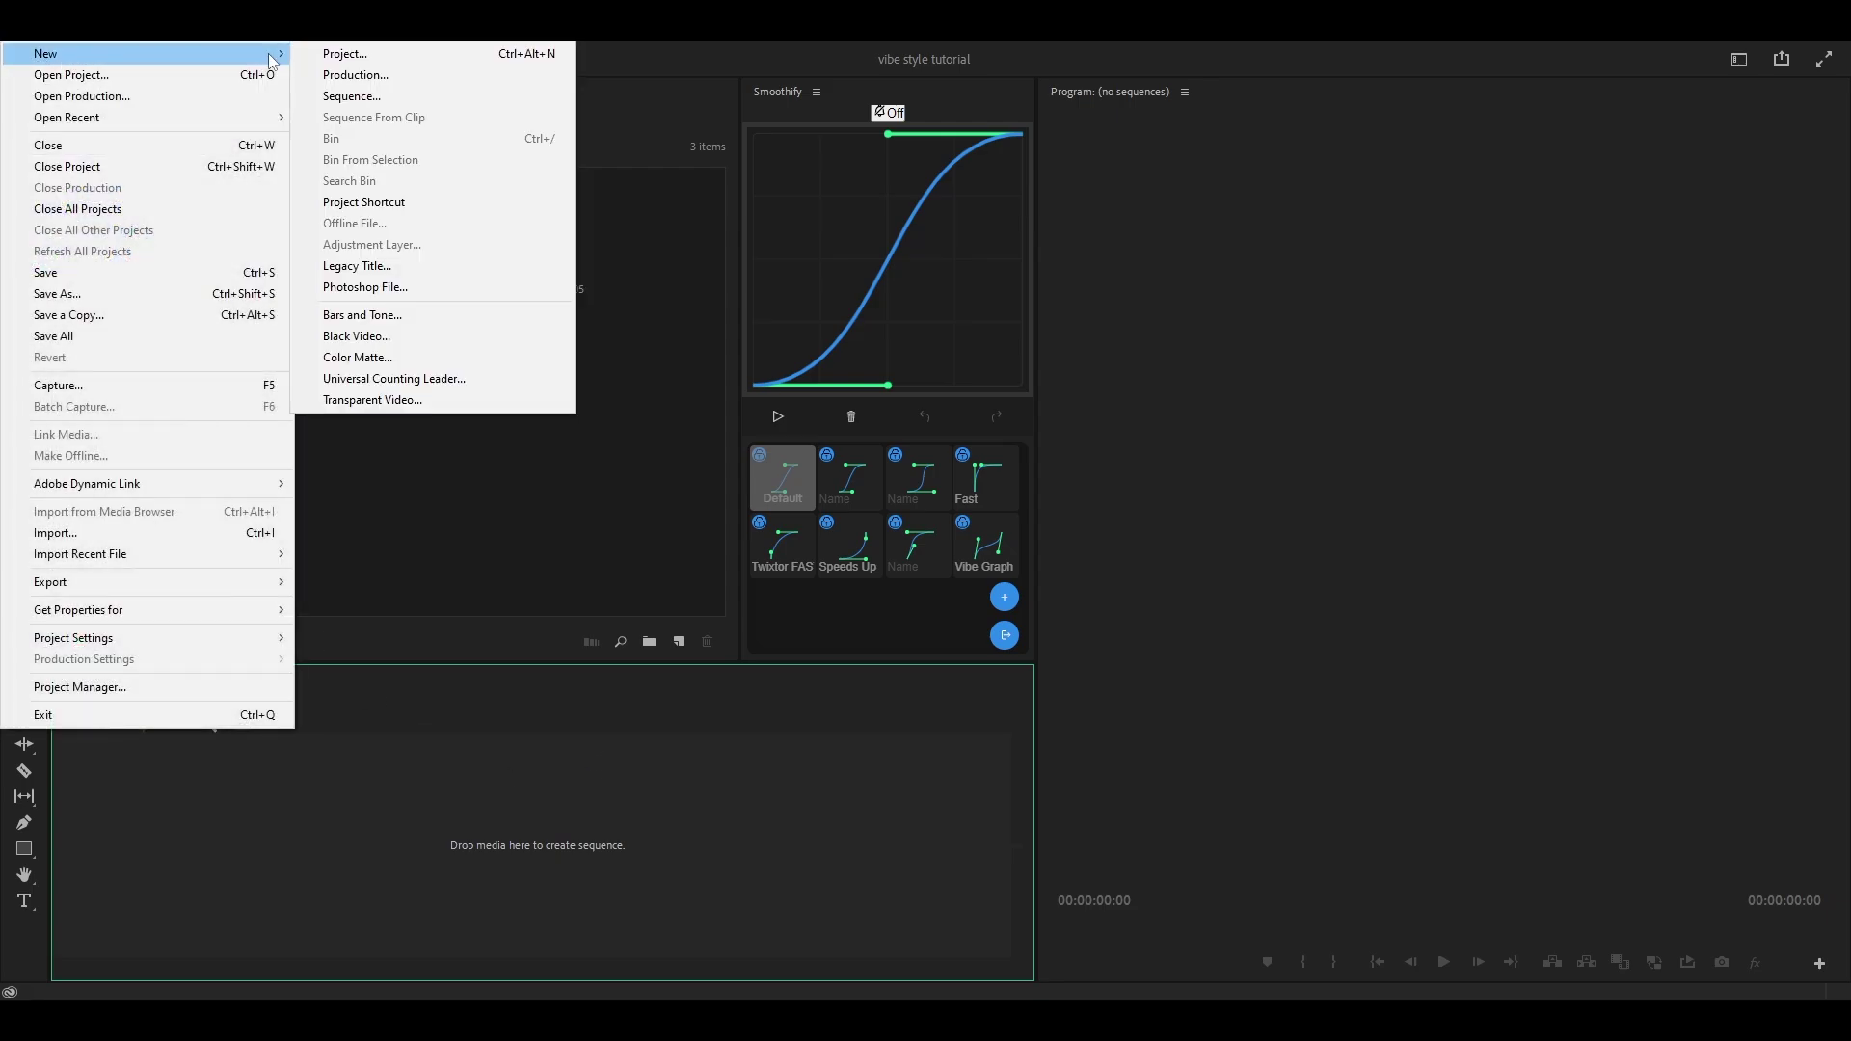
pyautogui.click(351, 95)
pyautogui.click(727, 192)
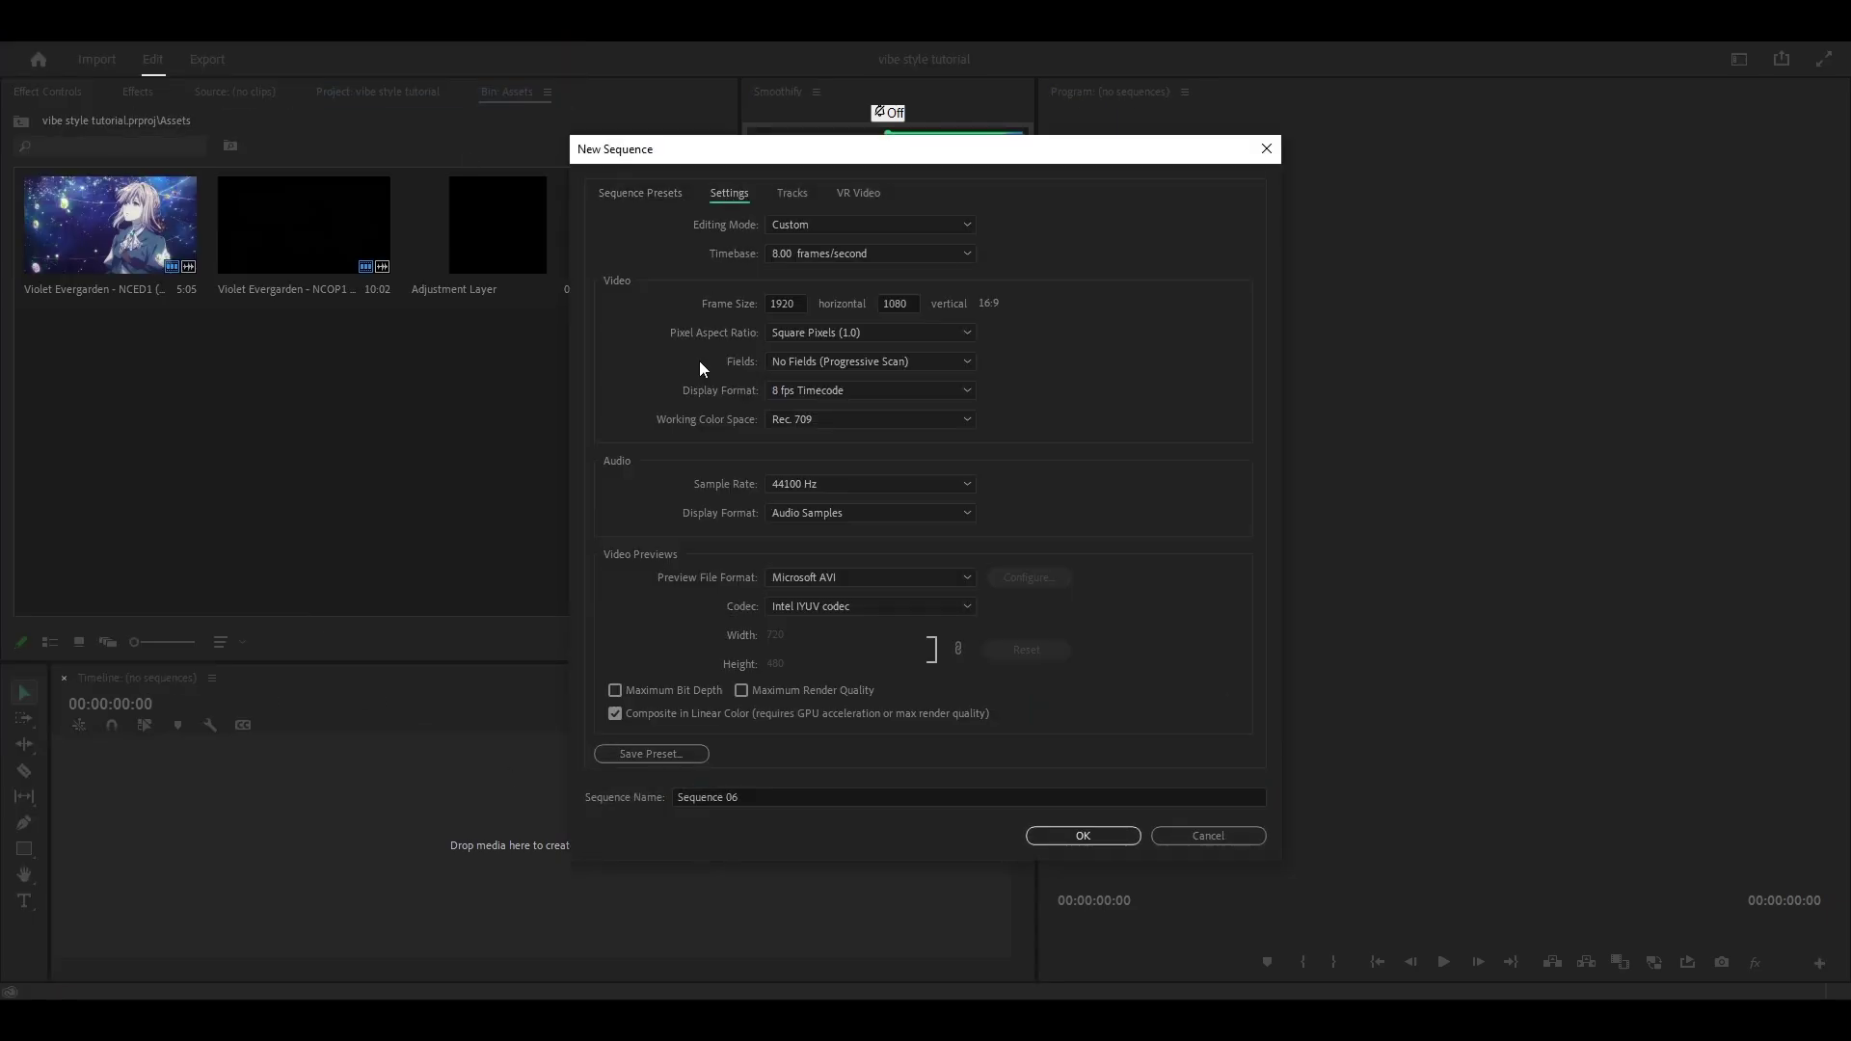
pyautogui.click(814, 252)
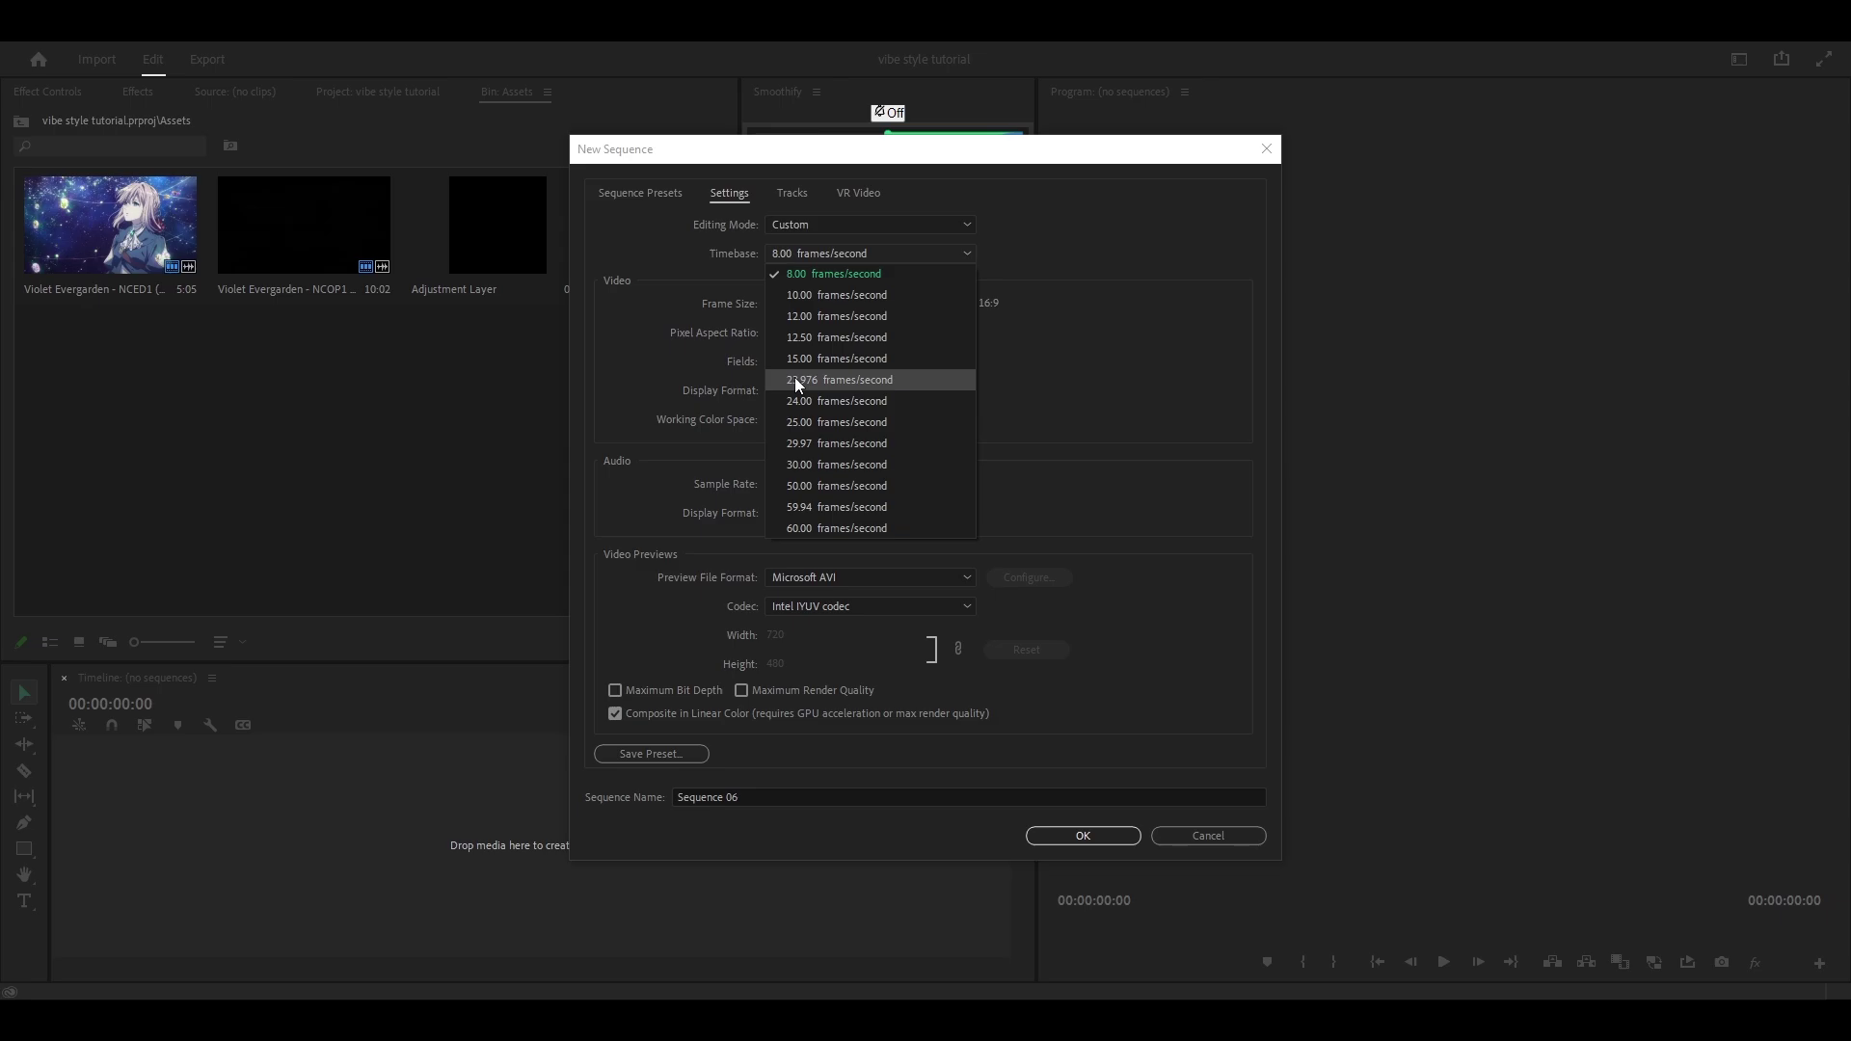
pyautogui.click(833, 379)
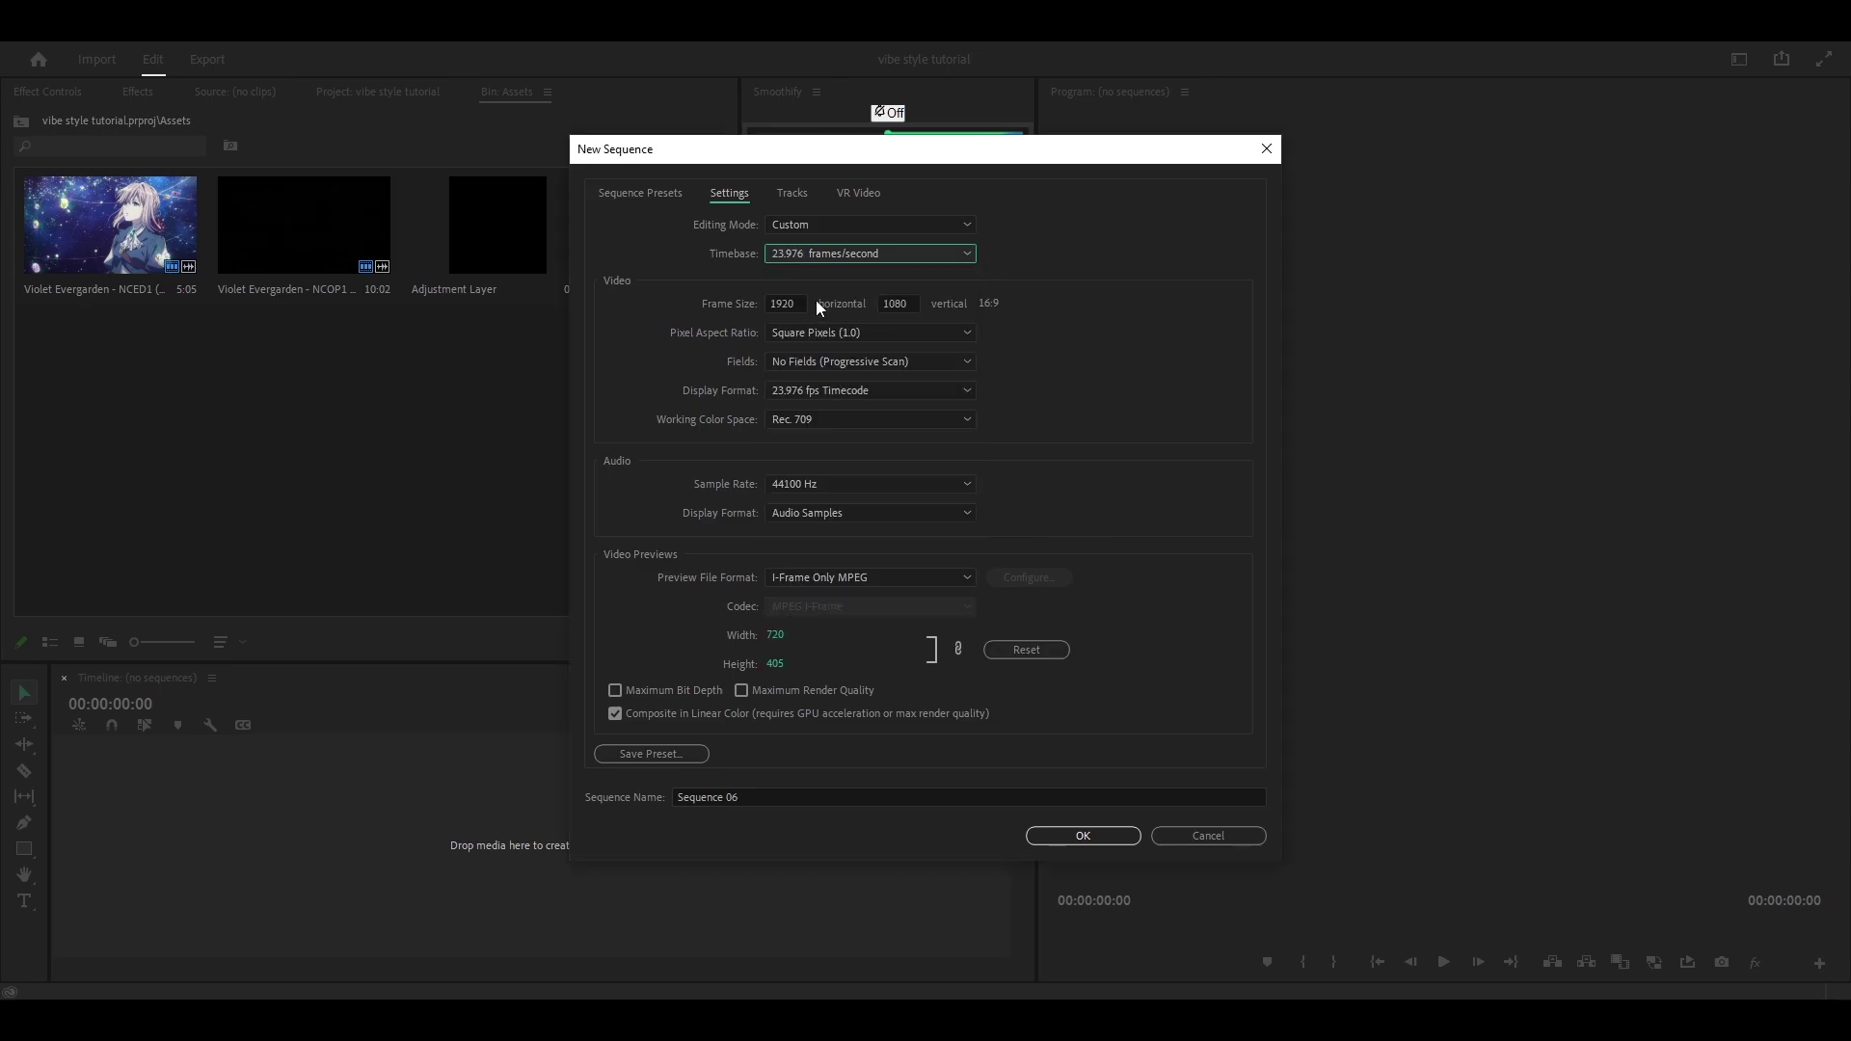
pyautogui.click(792, 296)
pyautogui.write('1080')
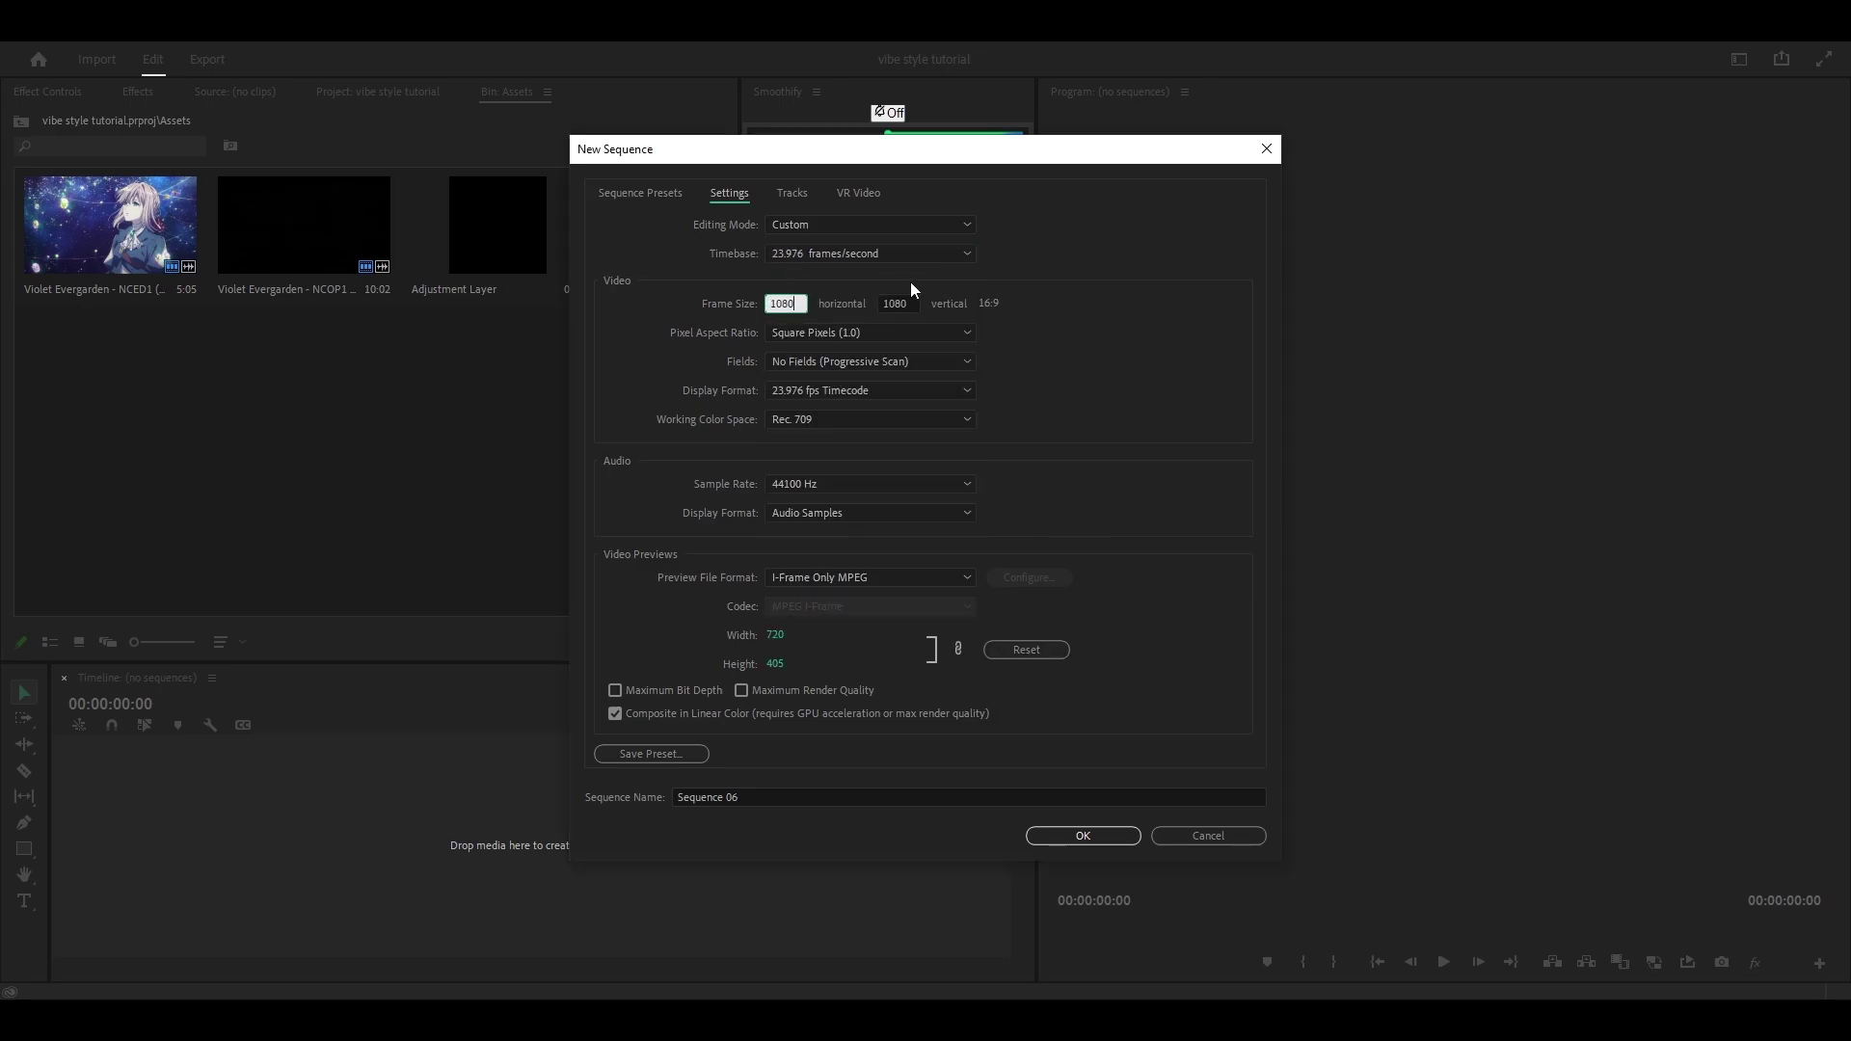
pyautogui.press('Tab')
# Step: Set previews to QuickTime with Apple ProRes 422, enable Maximum Render Quality, and create the sequence as MAIN
pyautogui.click(825, 577)
pyautogui.click(806, 808)
pyautogui.click(792, 608)
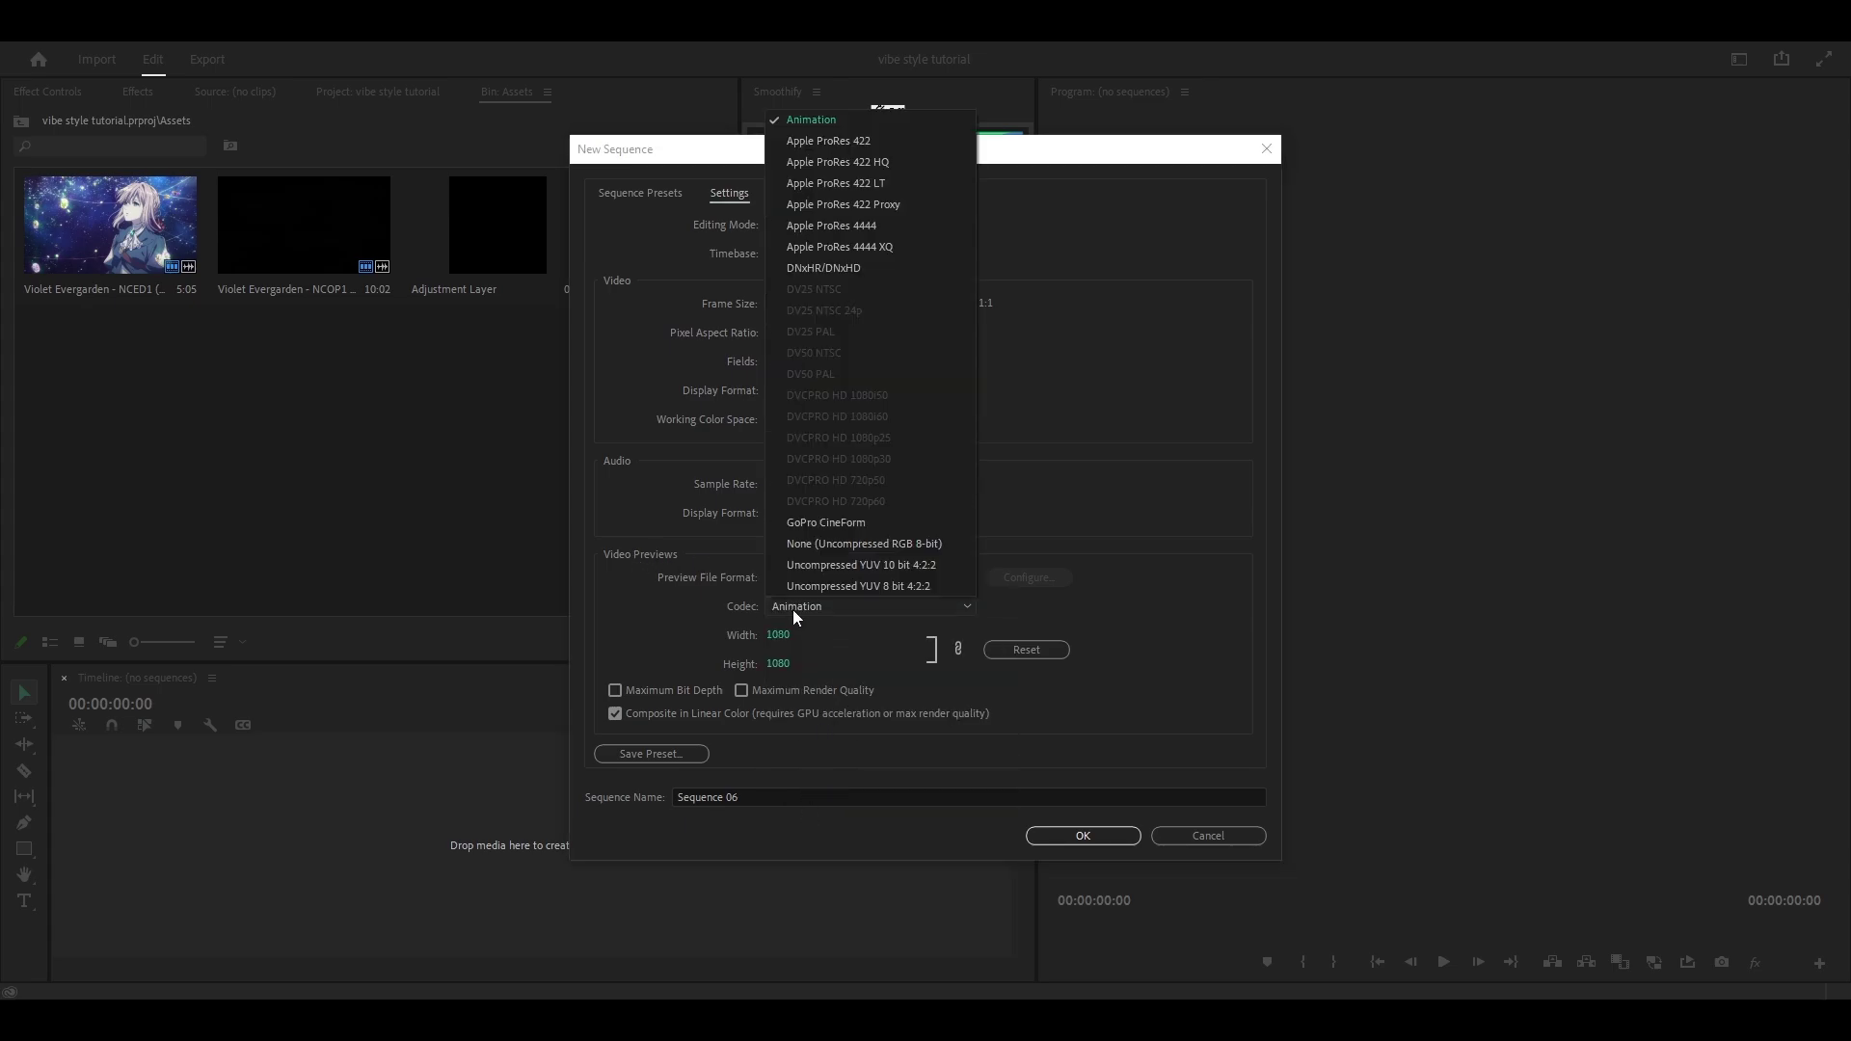
pyautogui.click(848, 141)
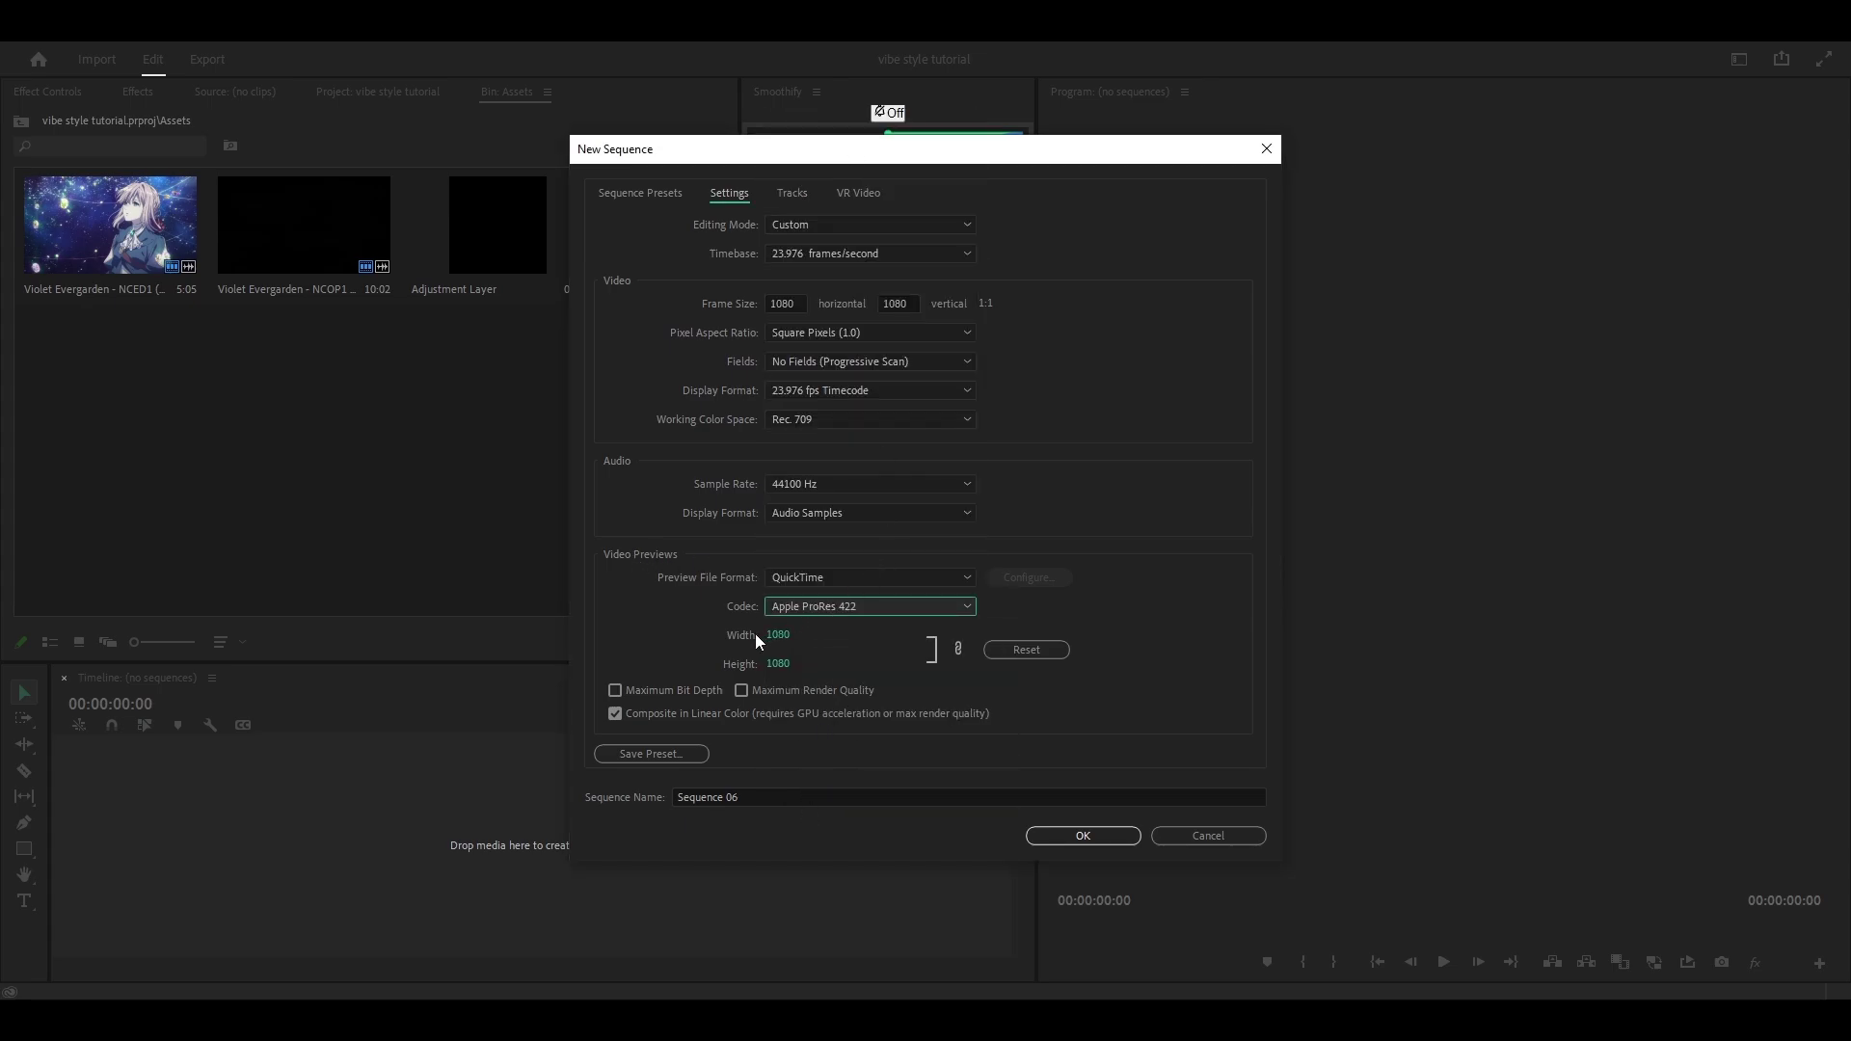
pyautogui.click(773, 691)
pyautogui.click(1083, 545)
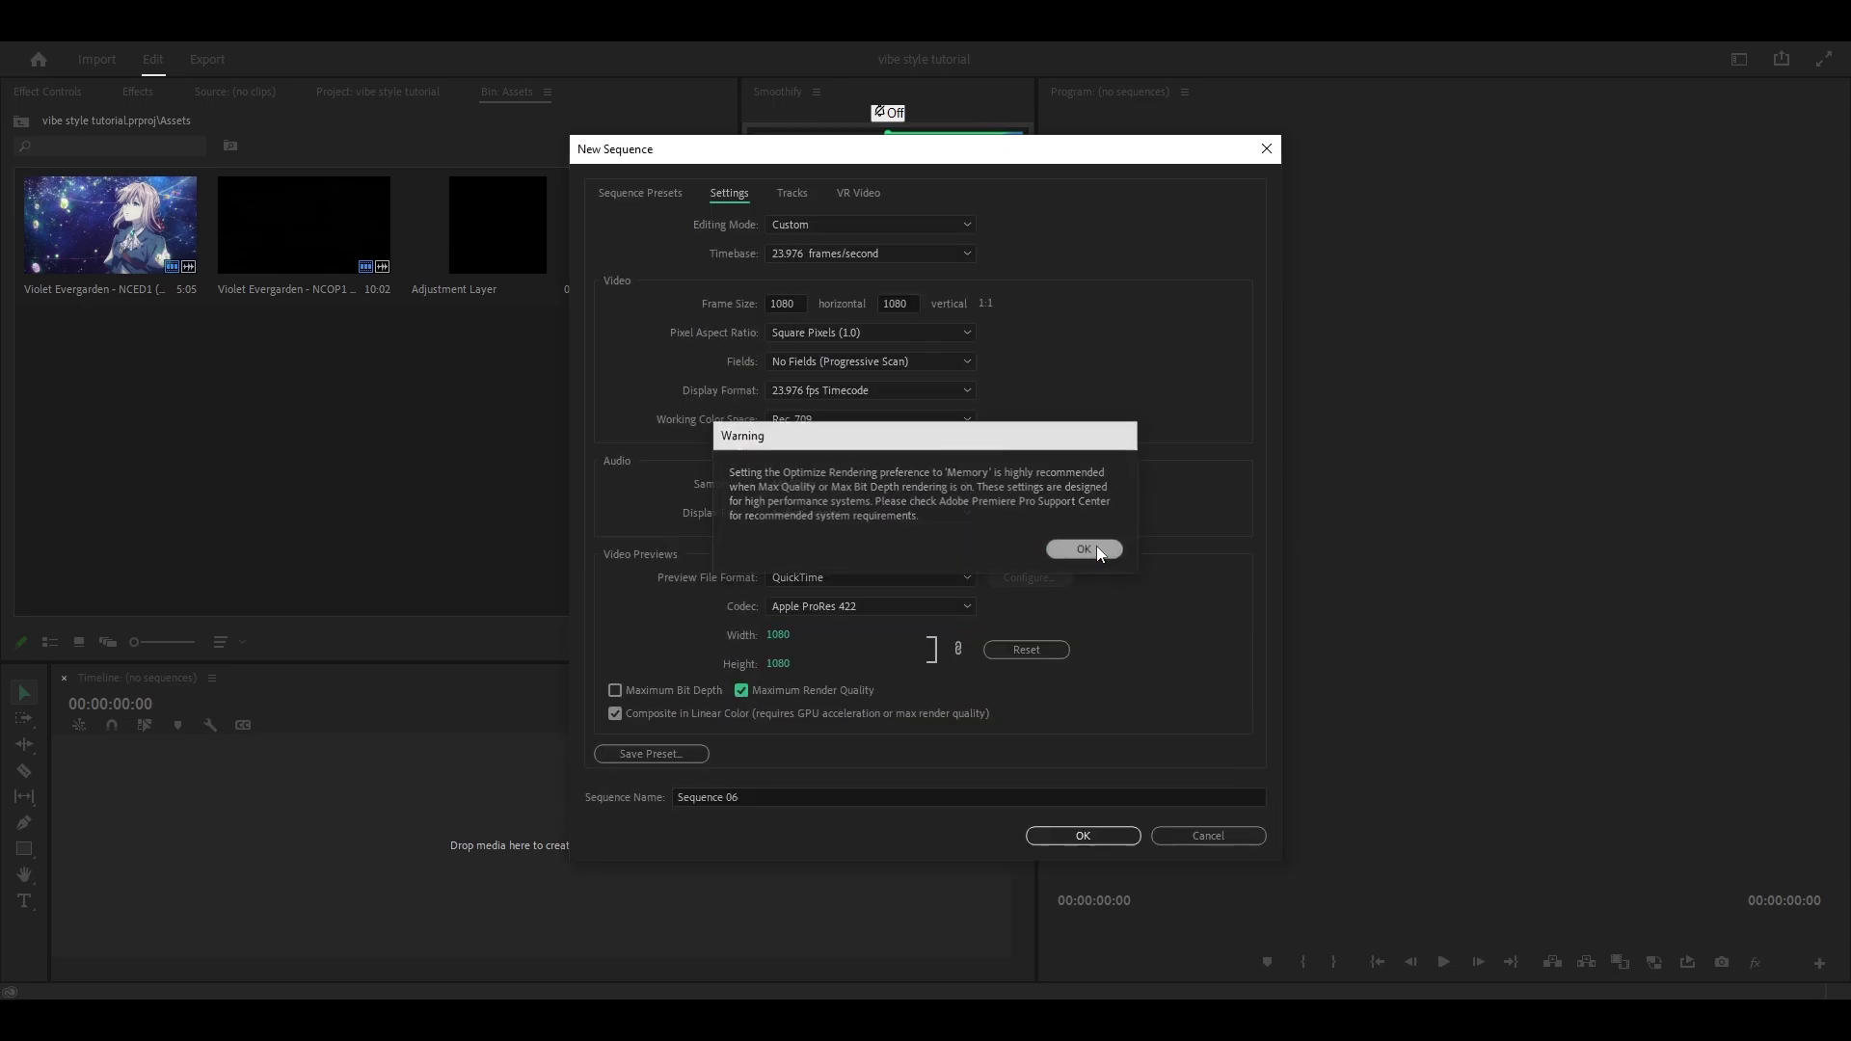
pyautogui.click(744, 790)
pyautogui.write('MAIN')
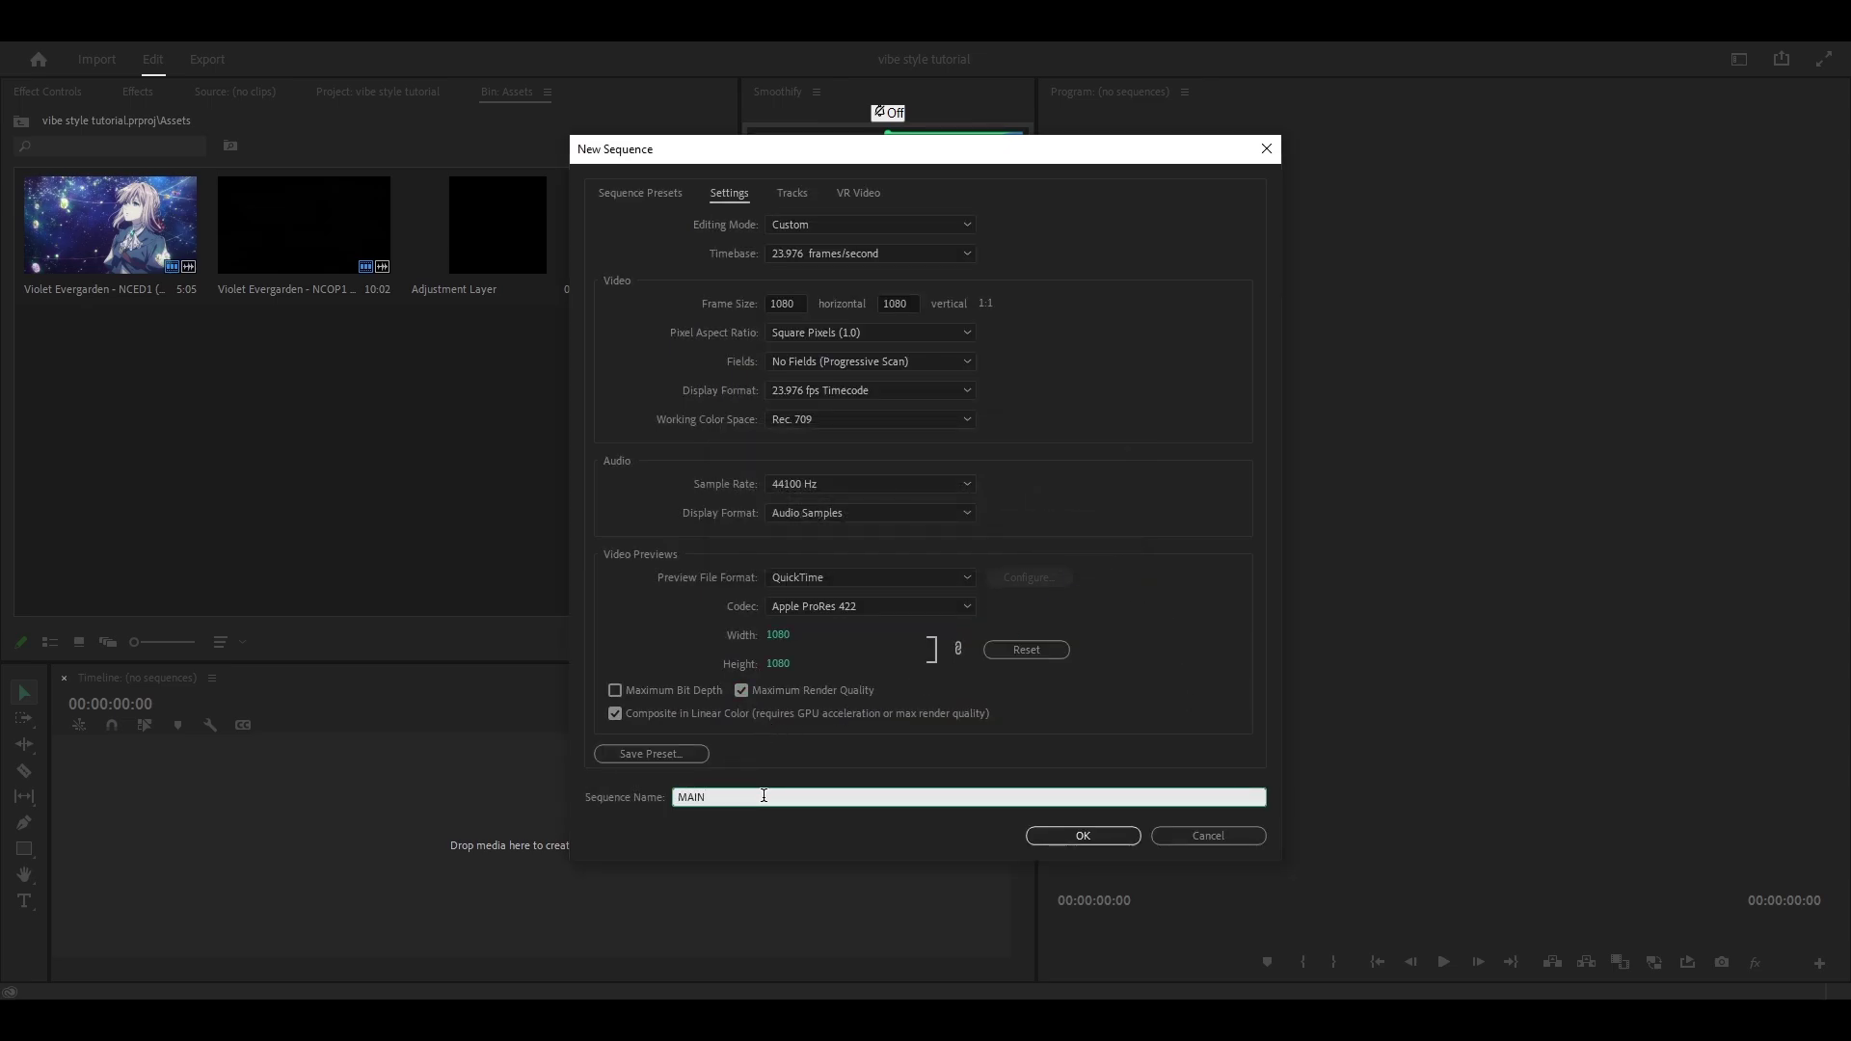
pyautogui.click(1062, 836)
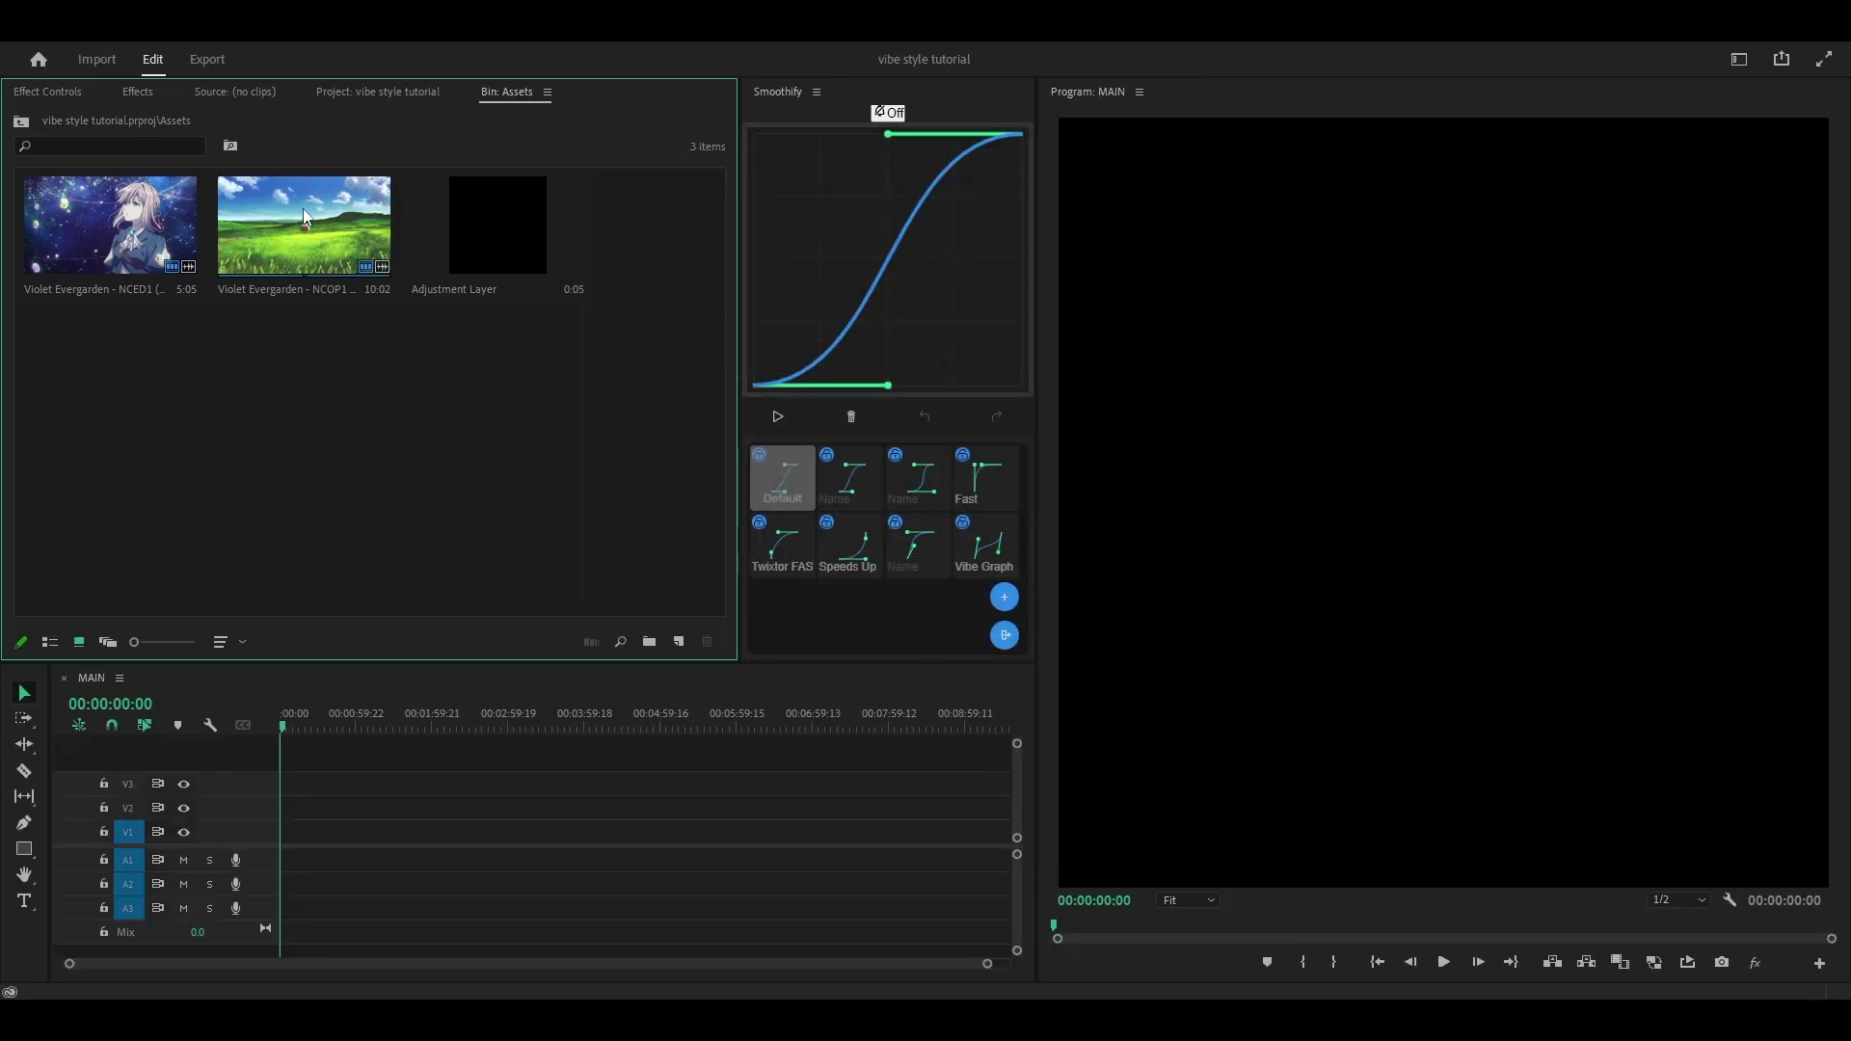
# Step: Add the Violet Evergarden NCOP1 clip to V1 with the existing sequence settings, delete its audio, and move the video to the timeline's start
pyautogui.moveTo(299, 216); pyautogui.dragTo(280, 860)
pyautogui.click(1064, 551)
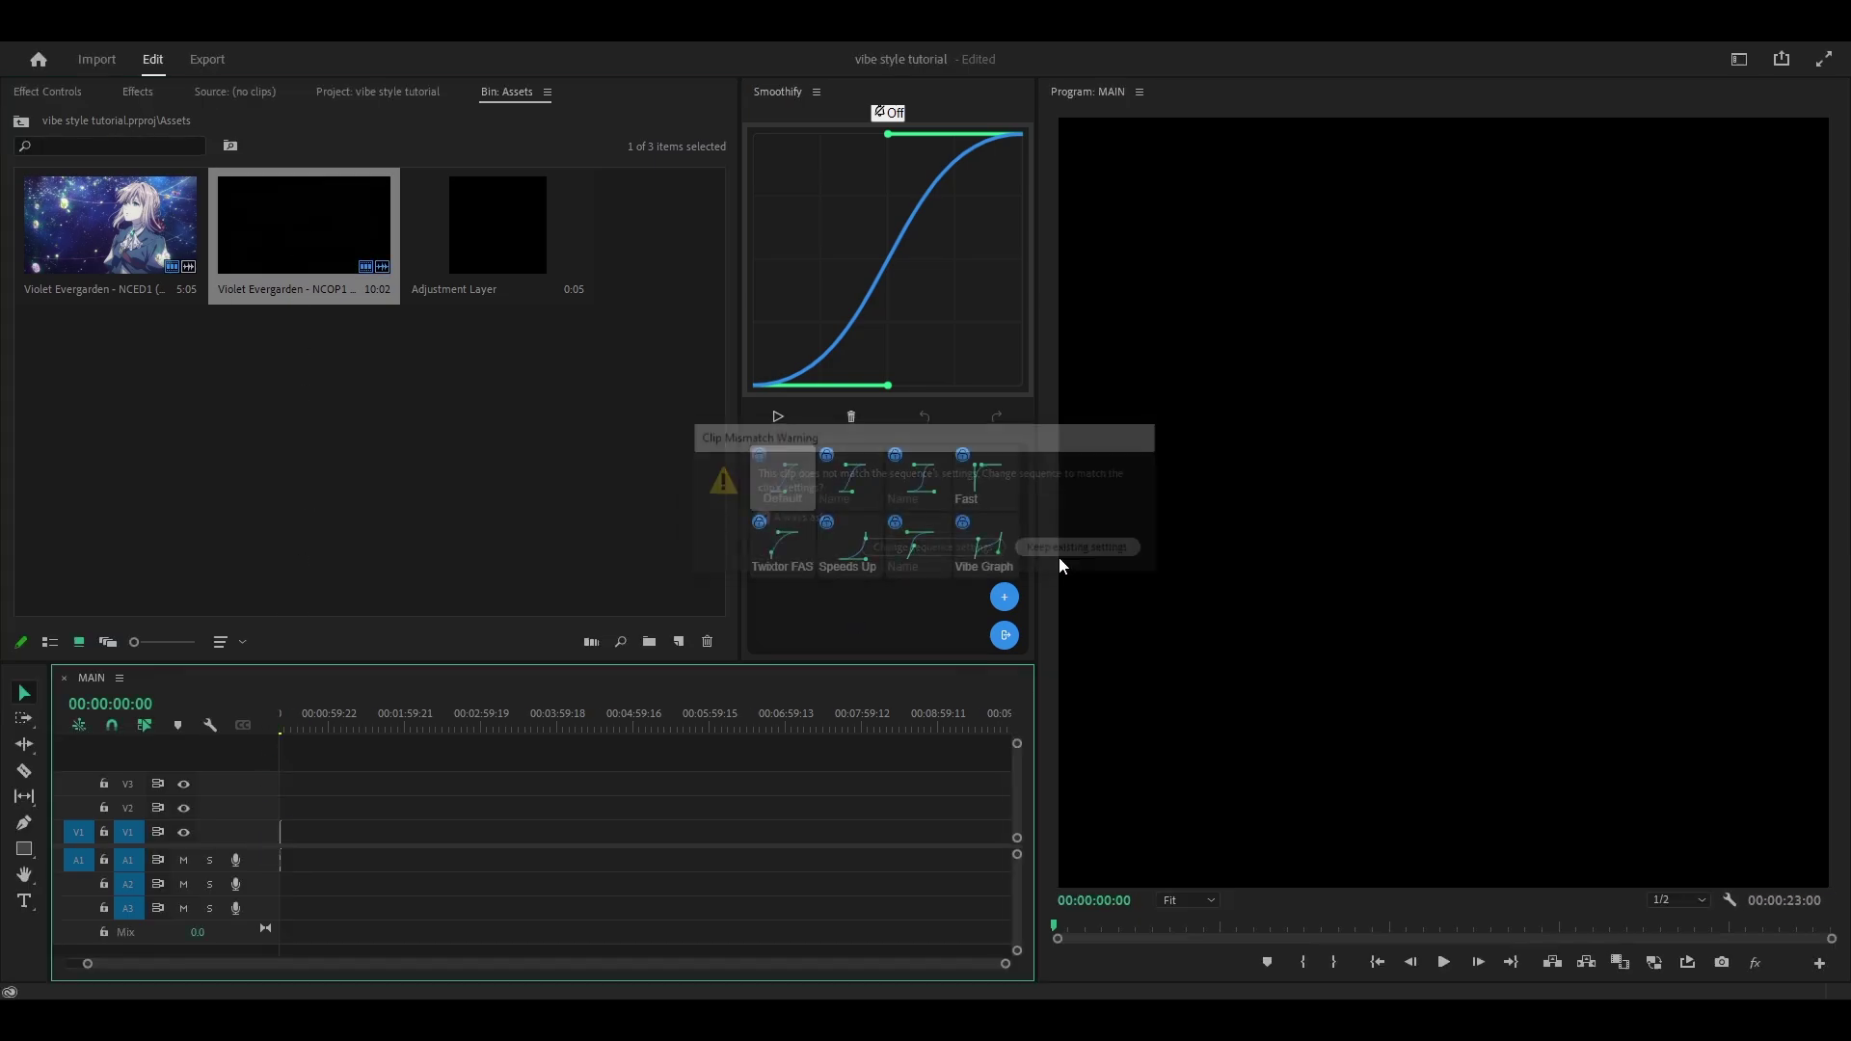
pyautogui.scroll(9, 347, 789)
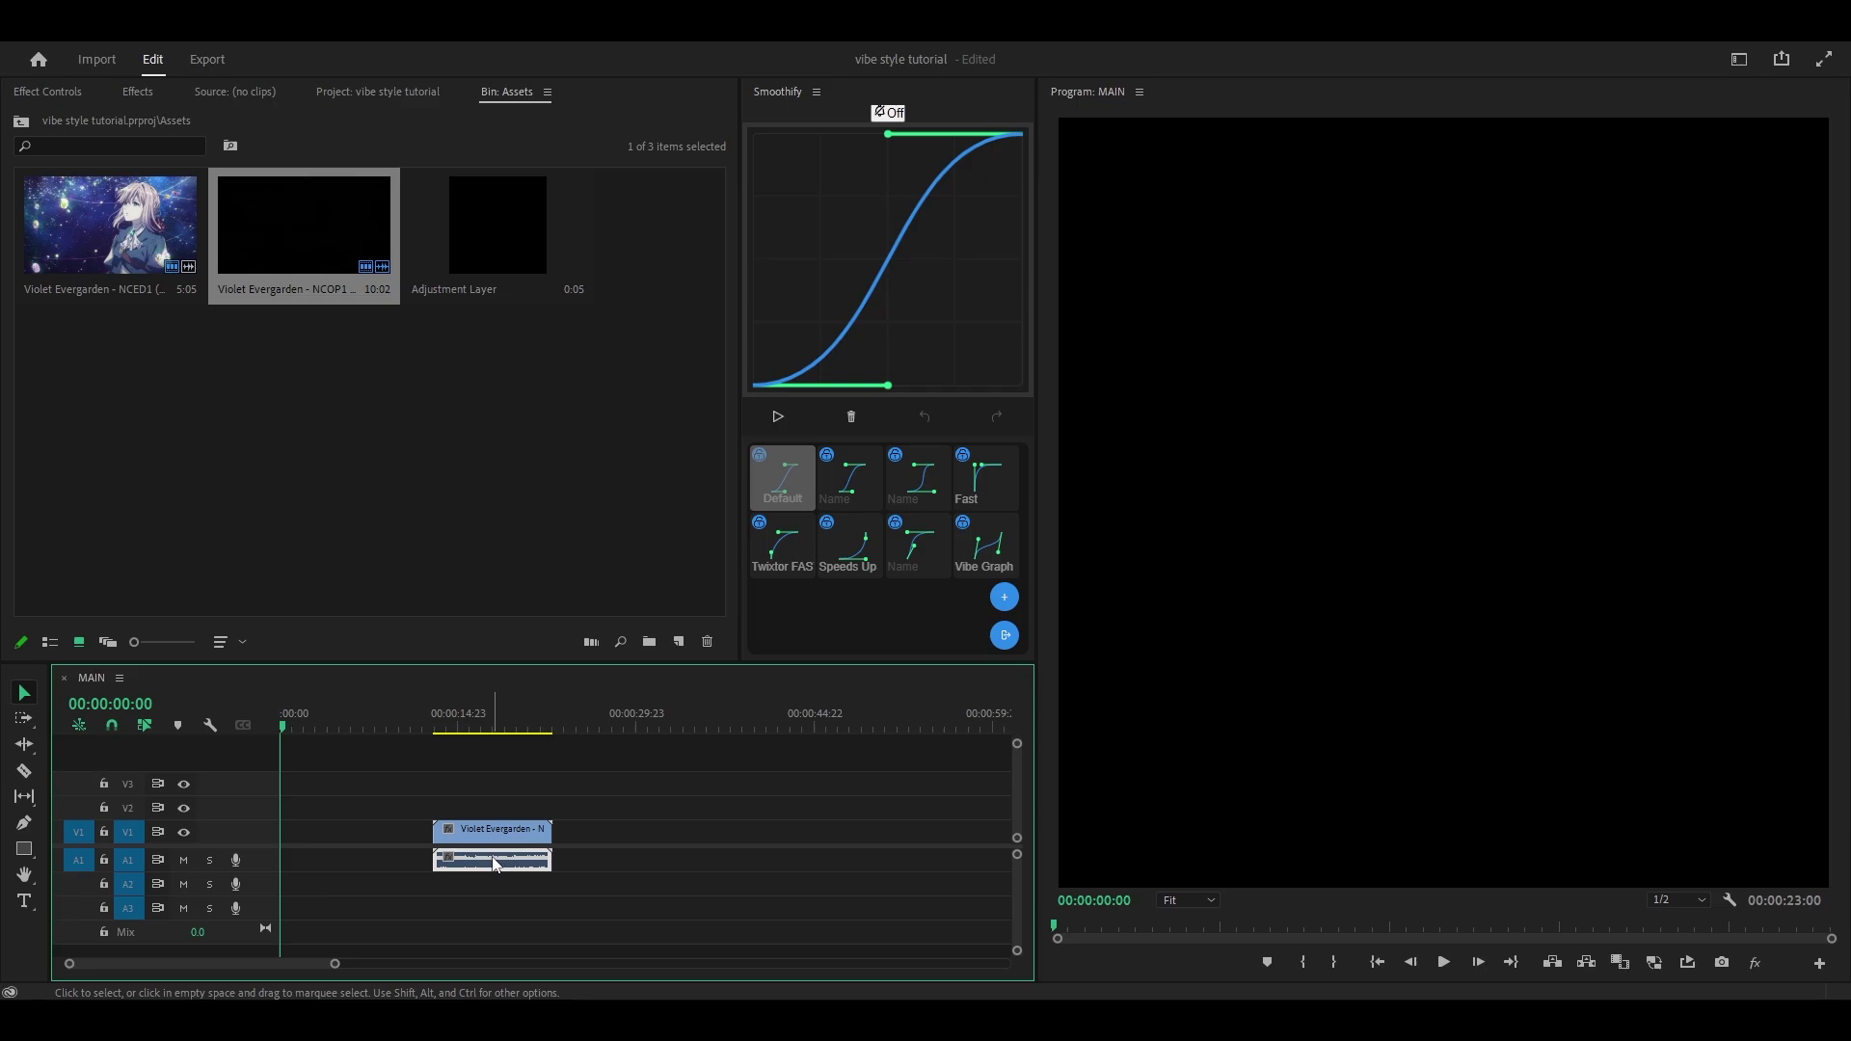
pyautogui.press('Delete')
pyautogui.moveTo(483, 834); pyautogui.dragTo(323, 833)
pyautogui.press('\\')
# Step: Cut the NCOP1 clip at about 00:00:06:05 and move the remaining part further along the timeline
pyautogui.moveTo(307, 730); pyautogui.dragTo(651, 754)
pyautogui.press('space')
pyautogui.press('Left')
pyautogui.press('Right')
pyautogui.press('c')
pyautogui.click(667, 831)
pyautogui.press('v')
pyautogui.moveTo(706, 838); pyautogui.dragTo(841, 839)
pyautogui.click(310, 716)
pyautogui.moveTo(312, 713); pyautogui.dragTo(310, 753)
pyautogui.moveTo(282, 832)
pyautogui.mouseDown()
pyautogui.moveTo(314, 833)
pyautogui.moveTo(281, 833)
pyautogui.mouseUp()
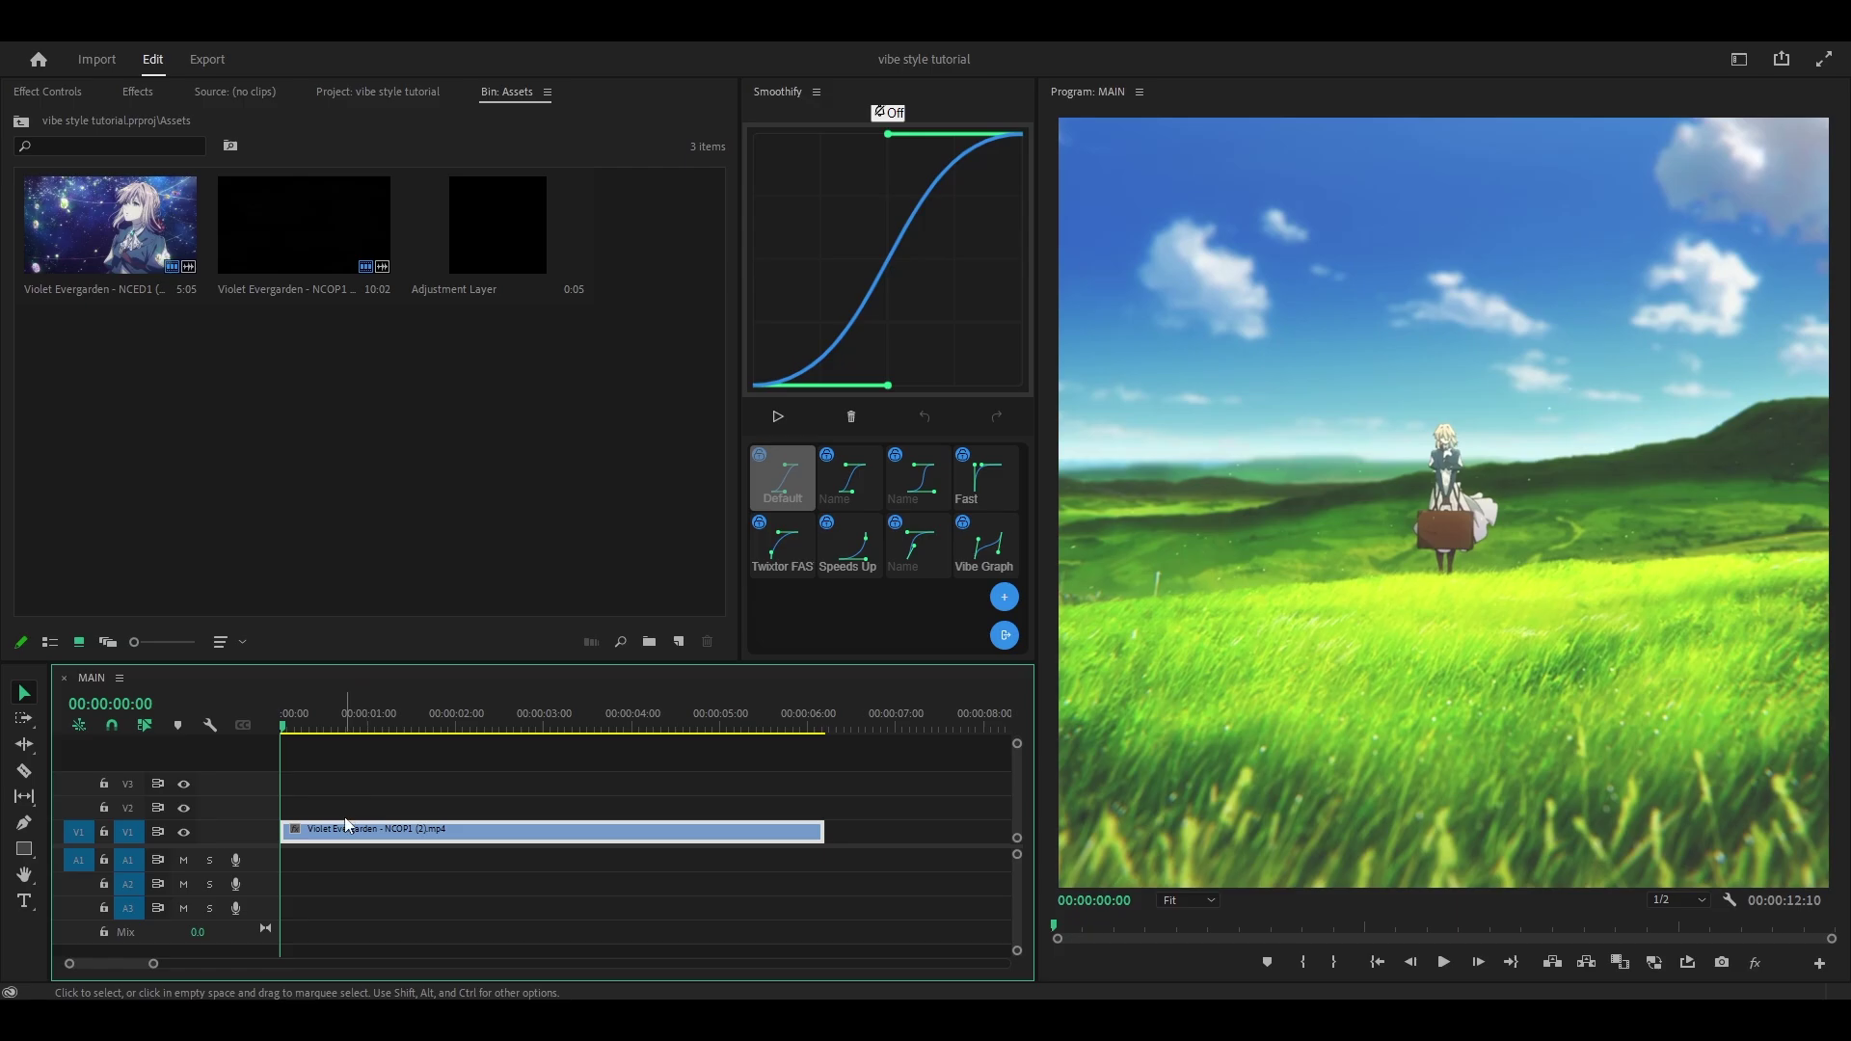
# Step: Nest the first NCOP1 segment as Nested Sequence 09 and open the nested sequence
pyautogui.rightClick(425, 833)
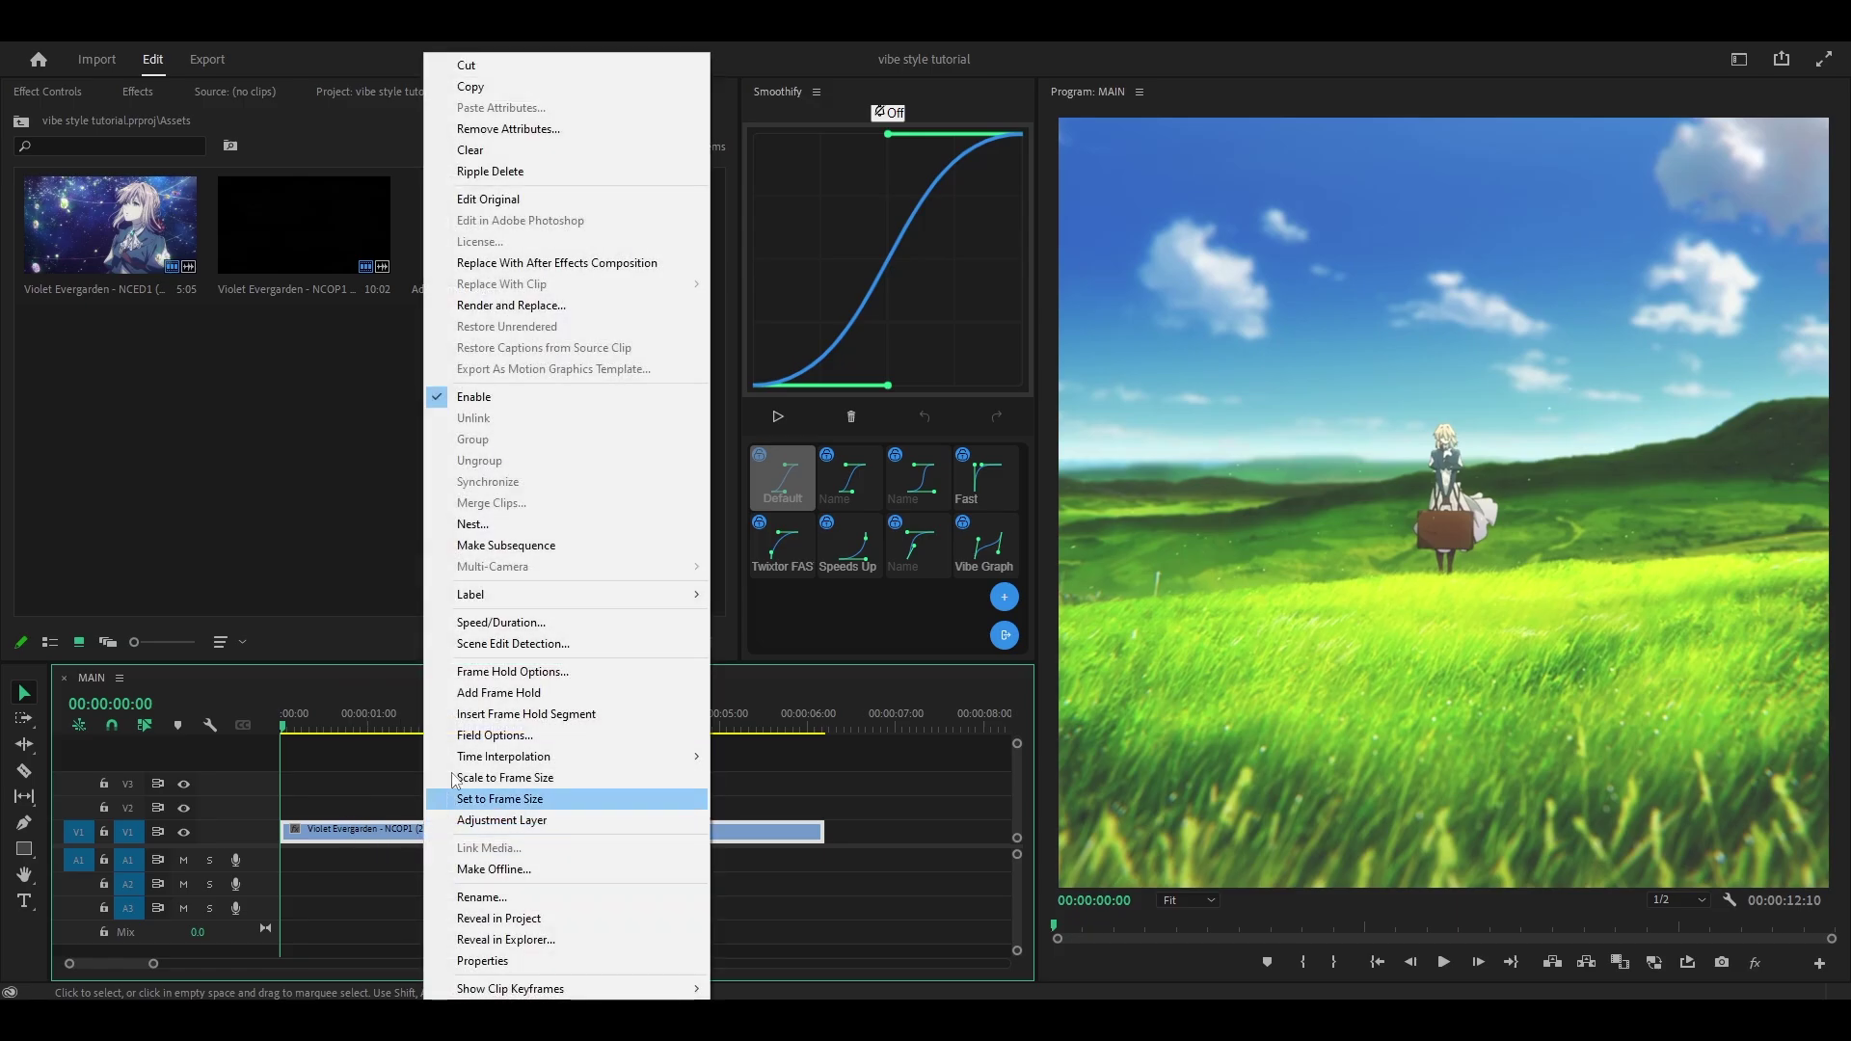
pyautogui.click(379, 844)
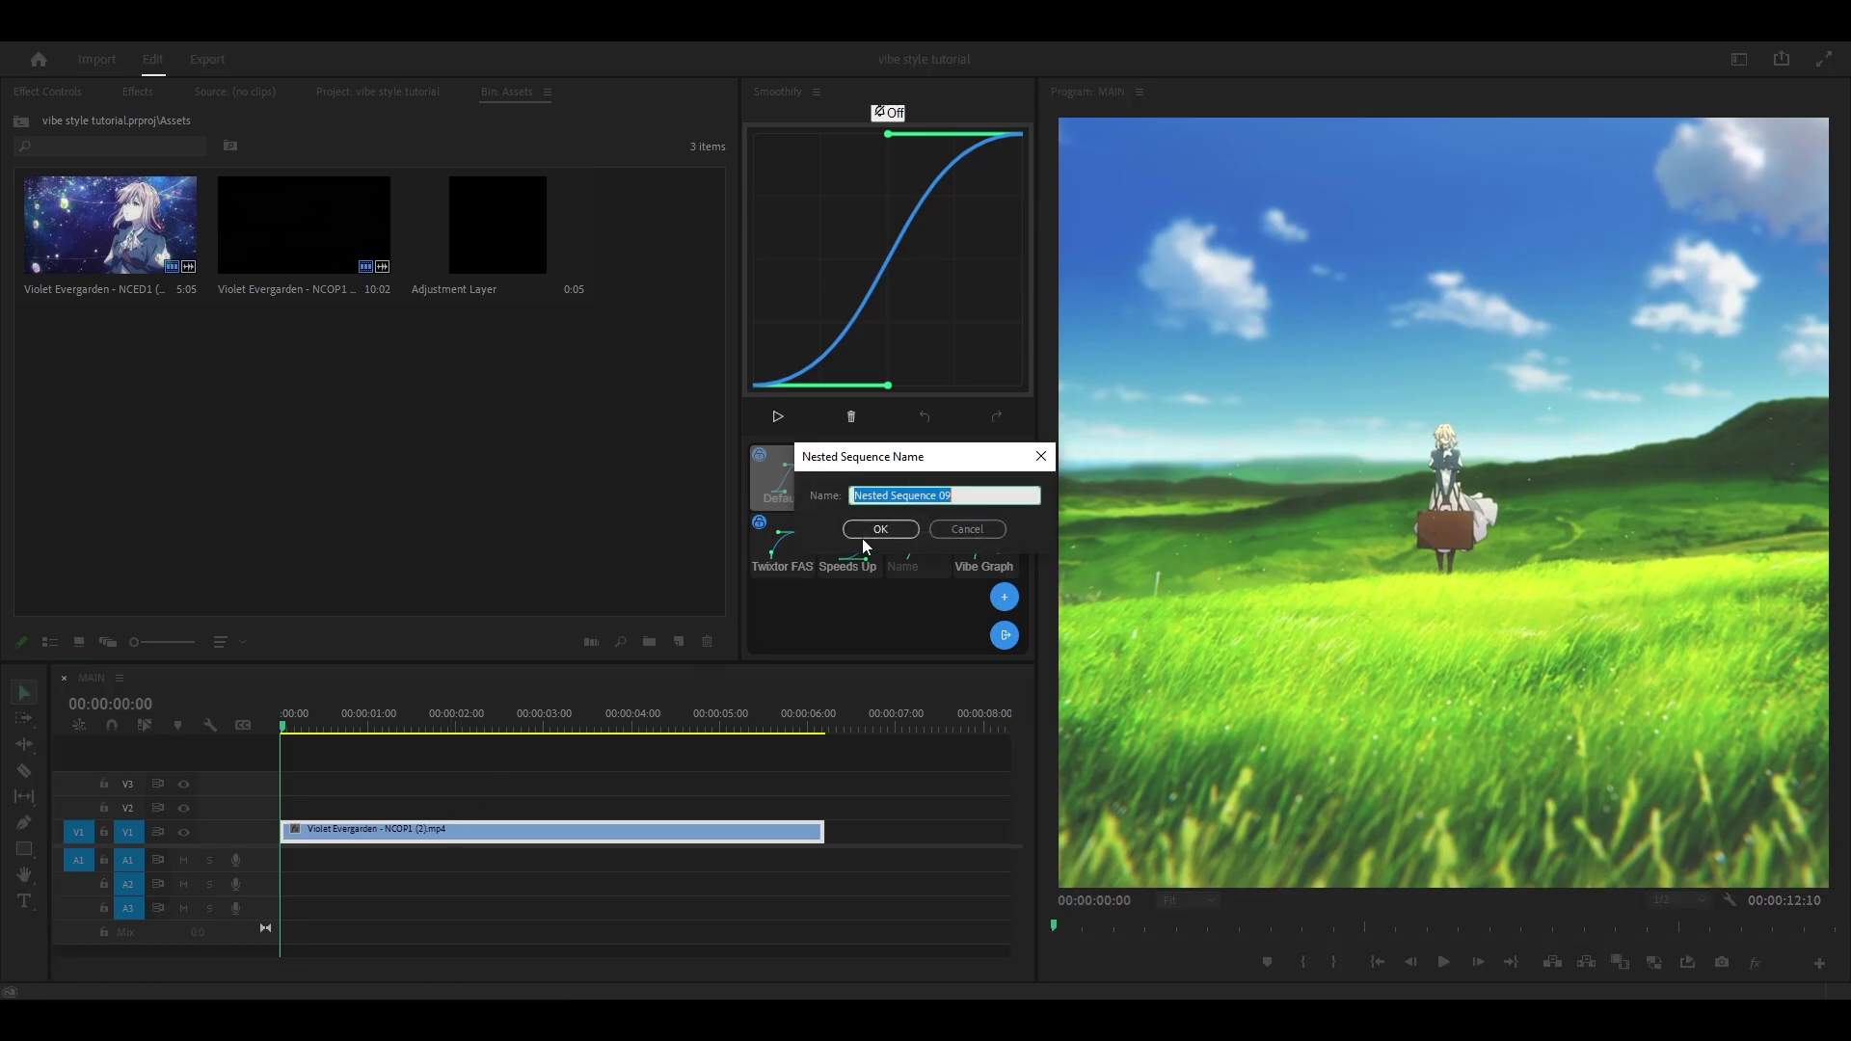
pyautogui.click(868, 532)
pyautogui.doubleClick(398, 832)
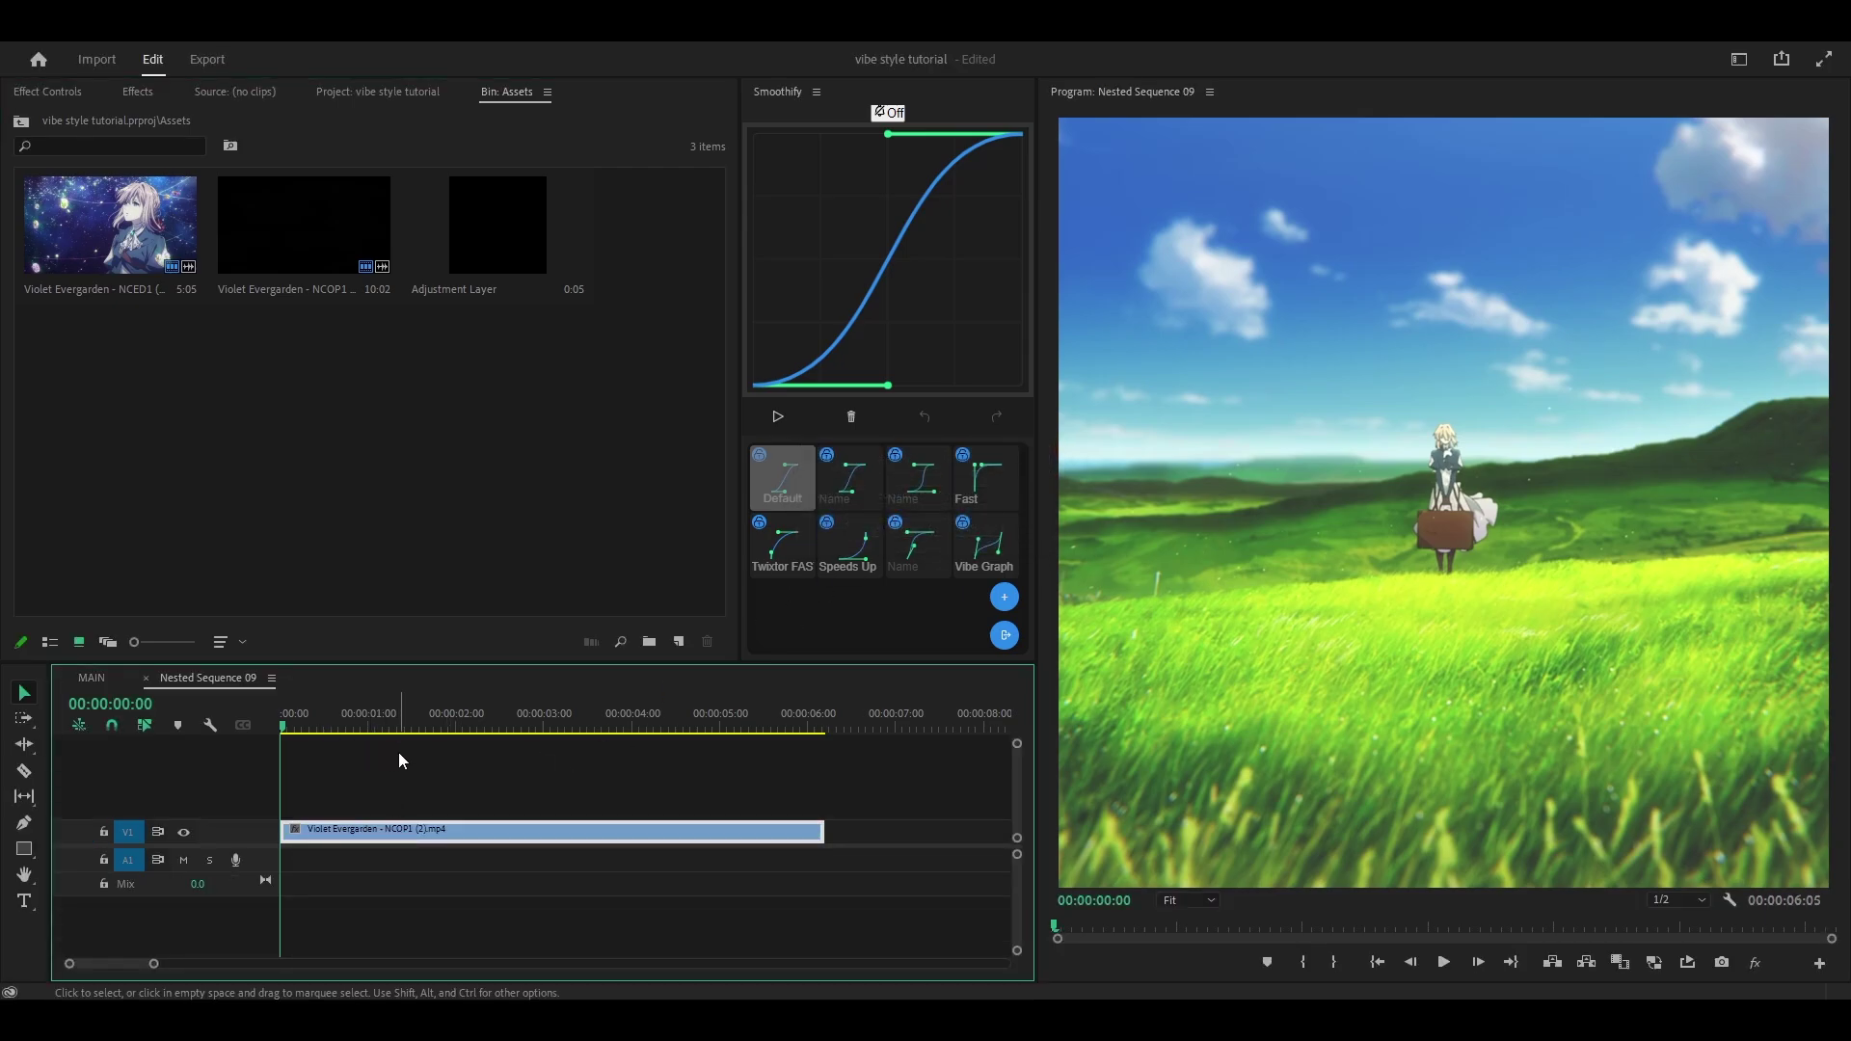
# Step: Review the nested sequence's settings, including its timebase, and step through the clip's frames to examine the character's motion
pyautogui.hotkey('alt', 's')
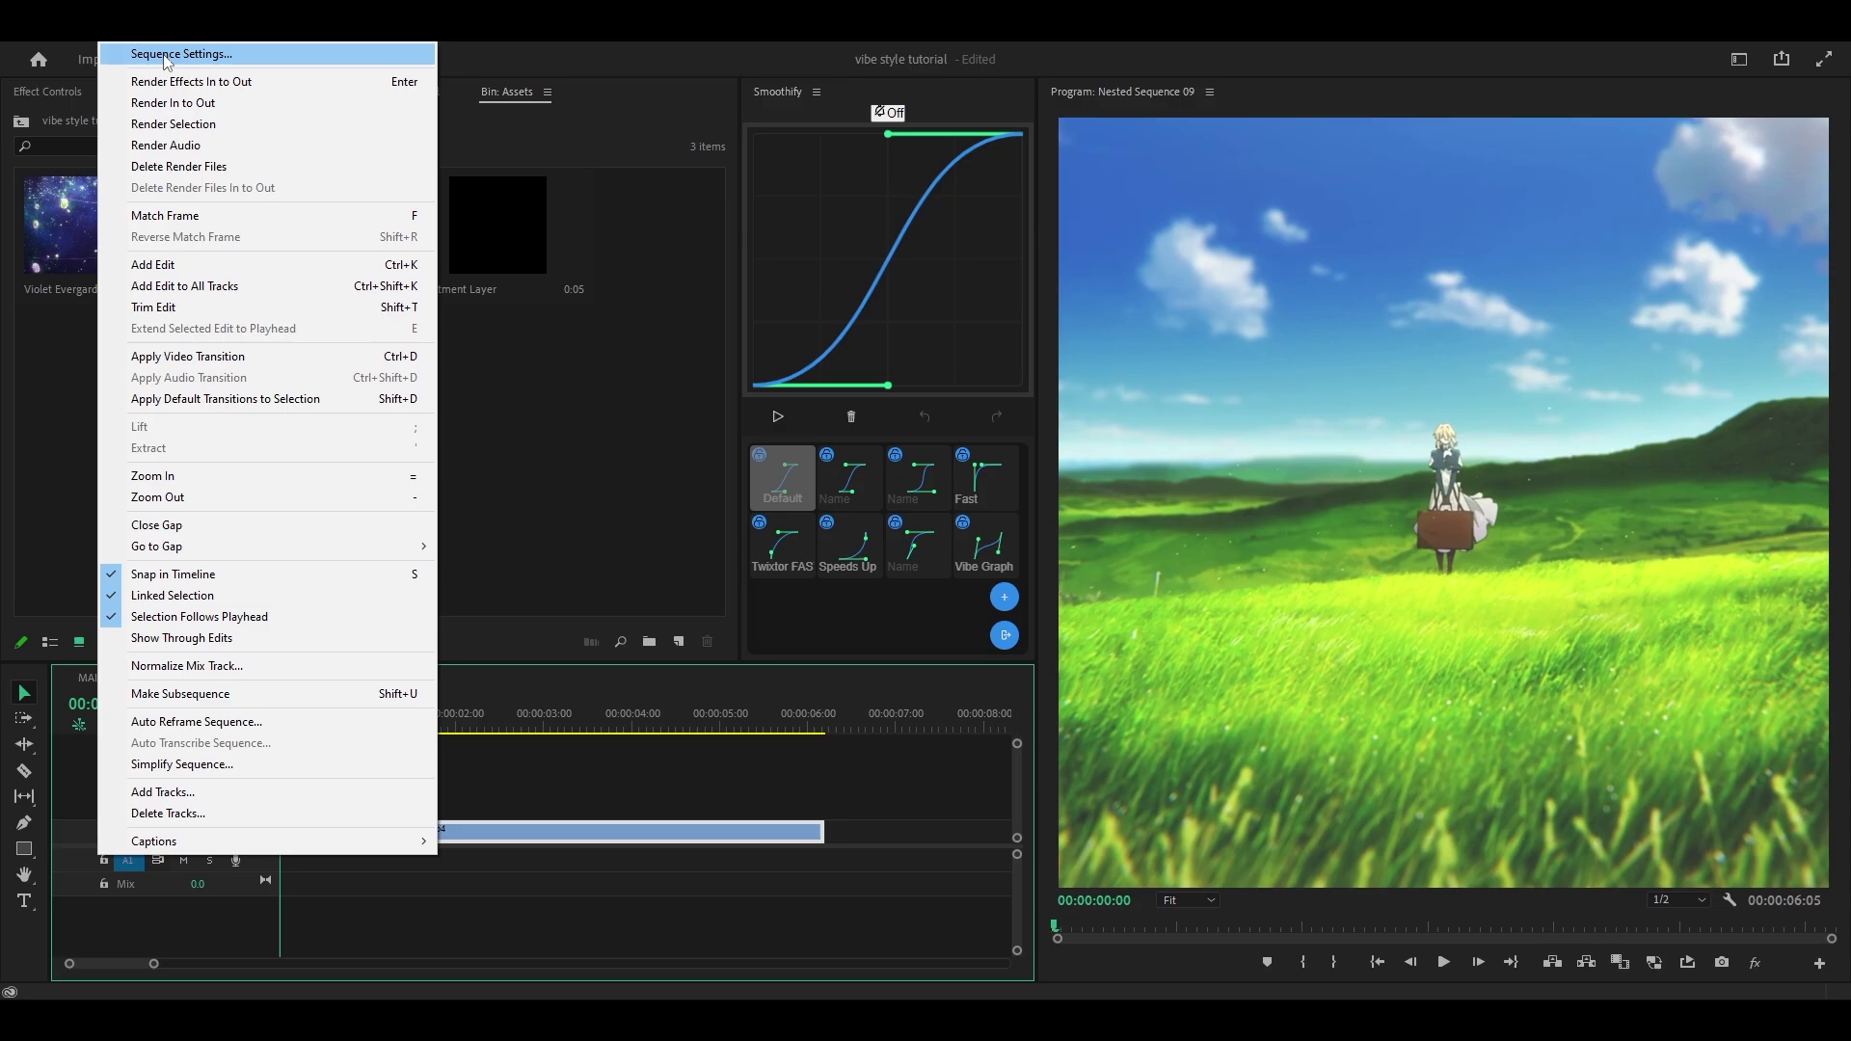
pyautogui.click(173, 55)
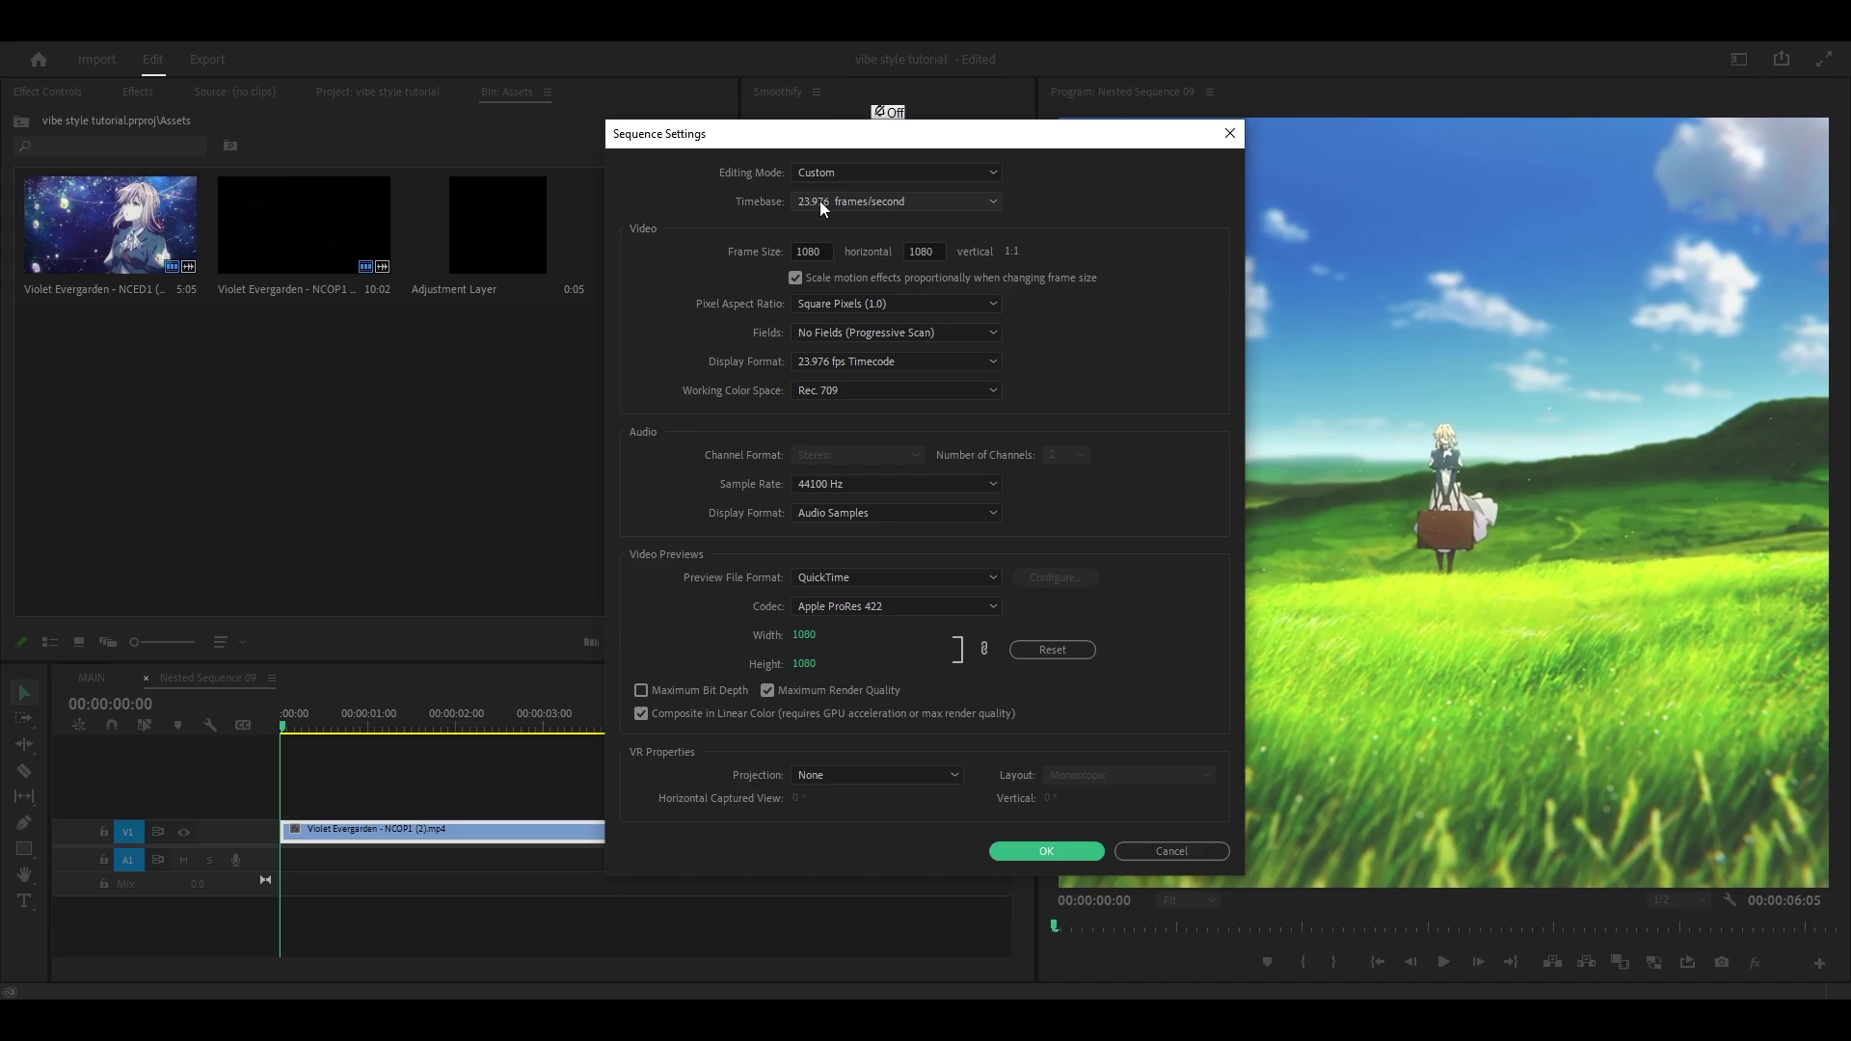
pyautogui.moveTo(282, 733); pyautogui.dragTo(337, 737)
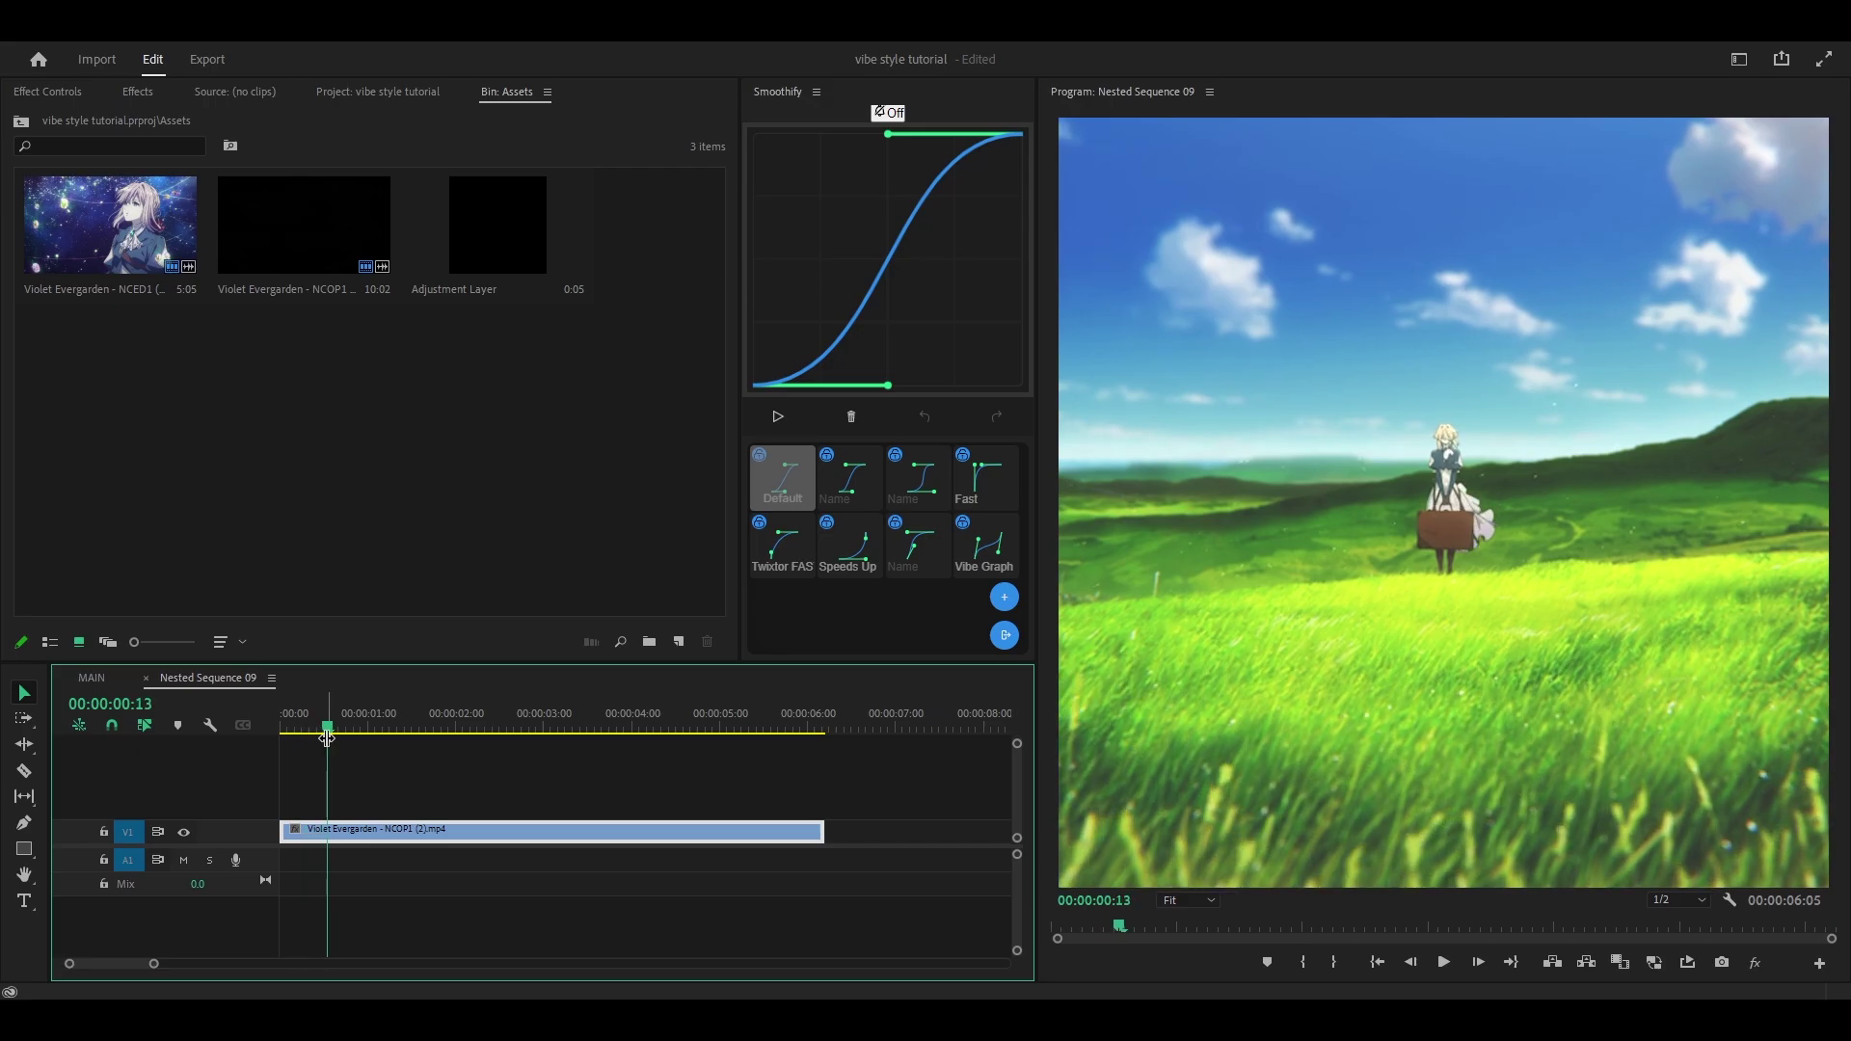
pyautogui.press('Right')
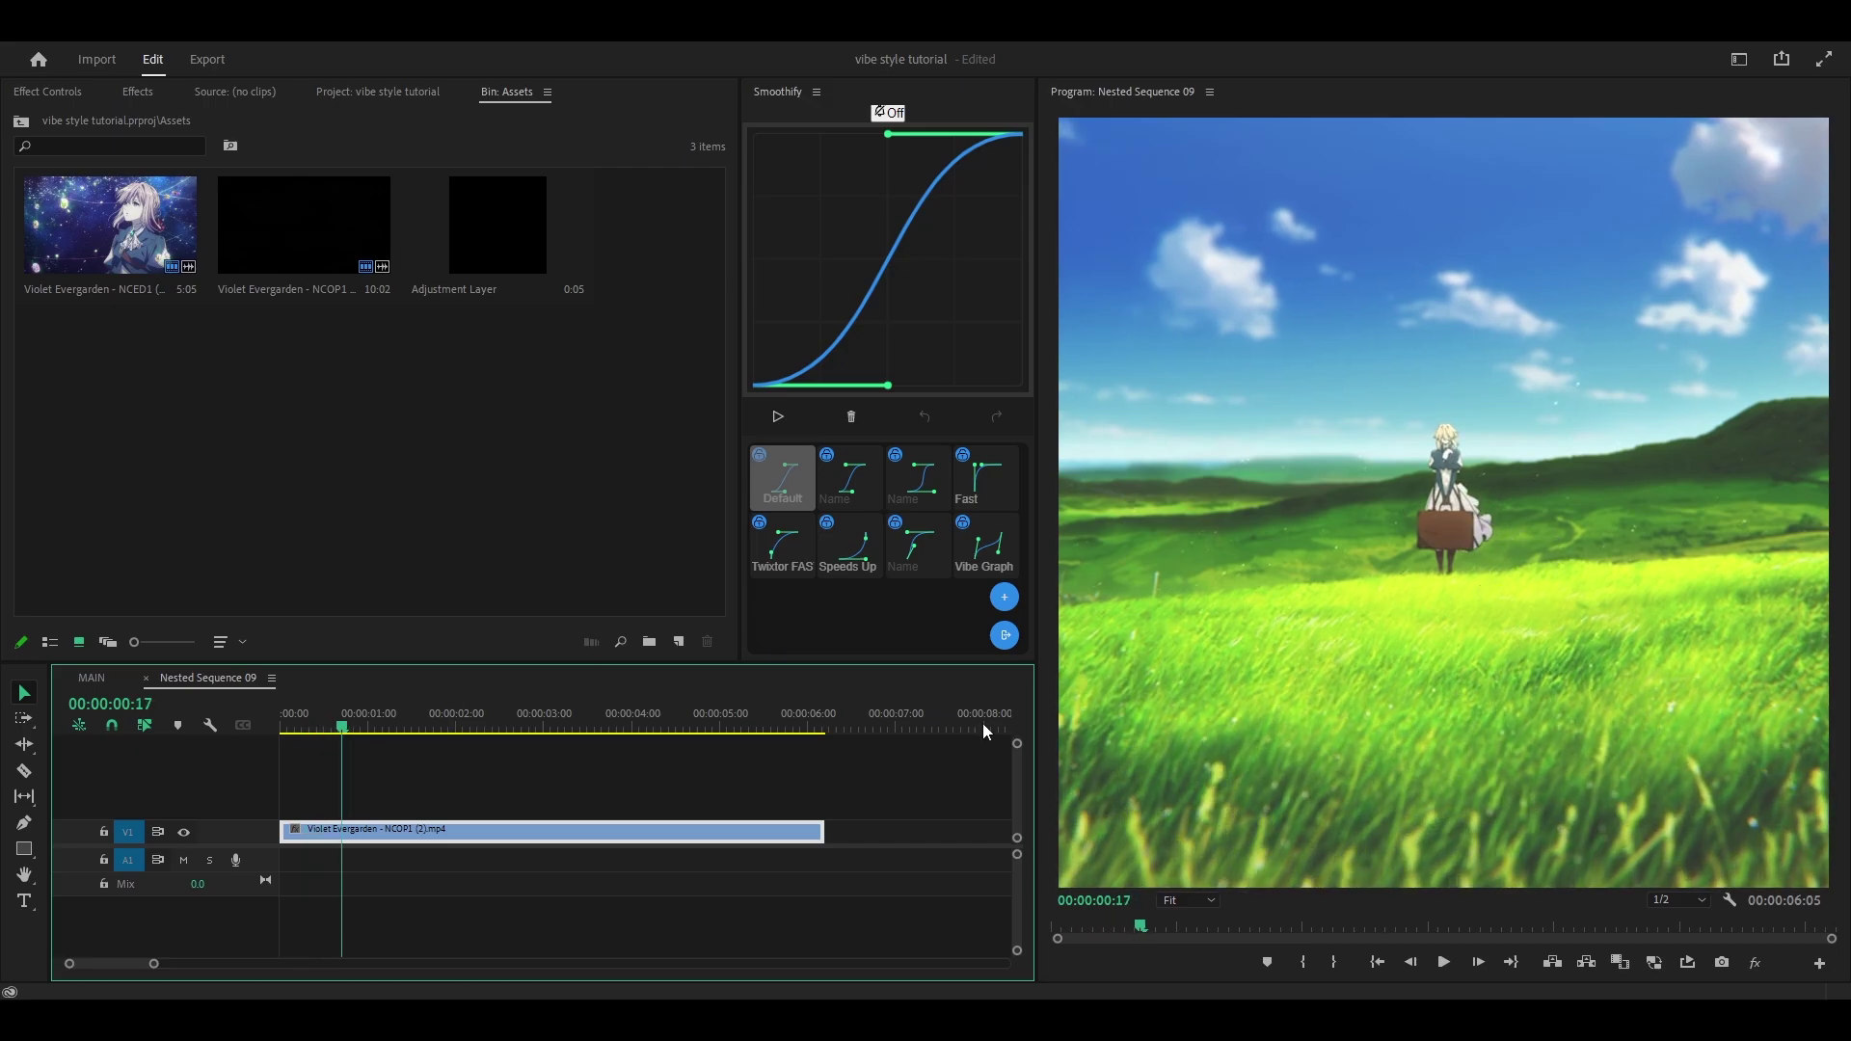
pyautogui.press('Left')
pyautogui.press('Right')
pyautogui.press('Right')
pyautogui.press('=')
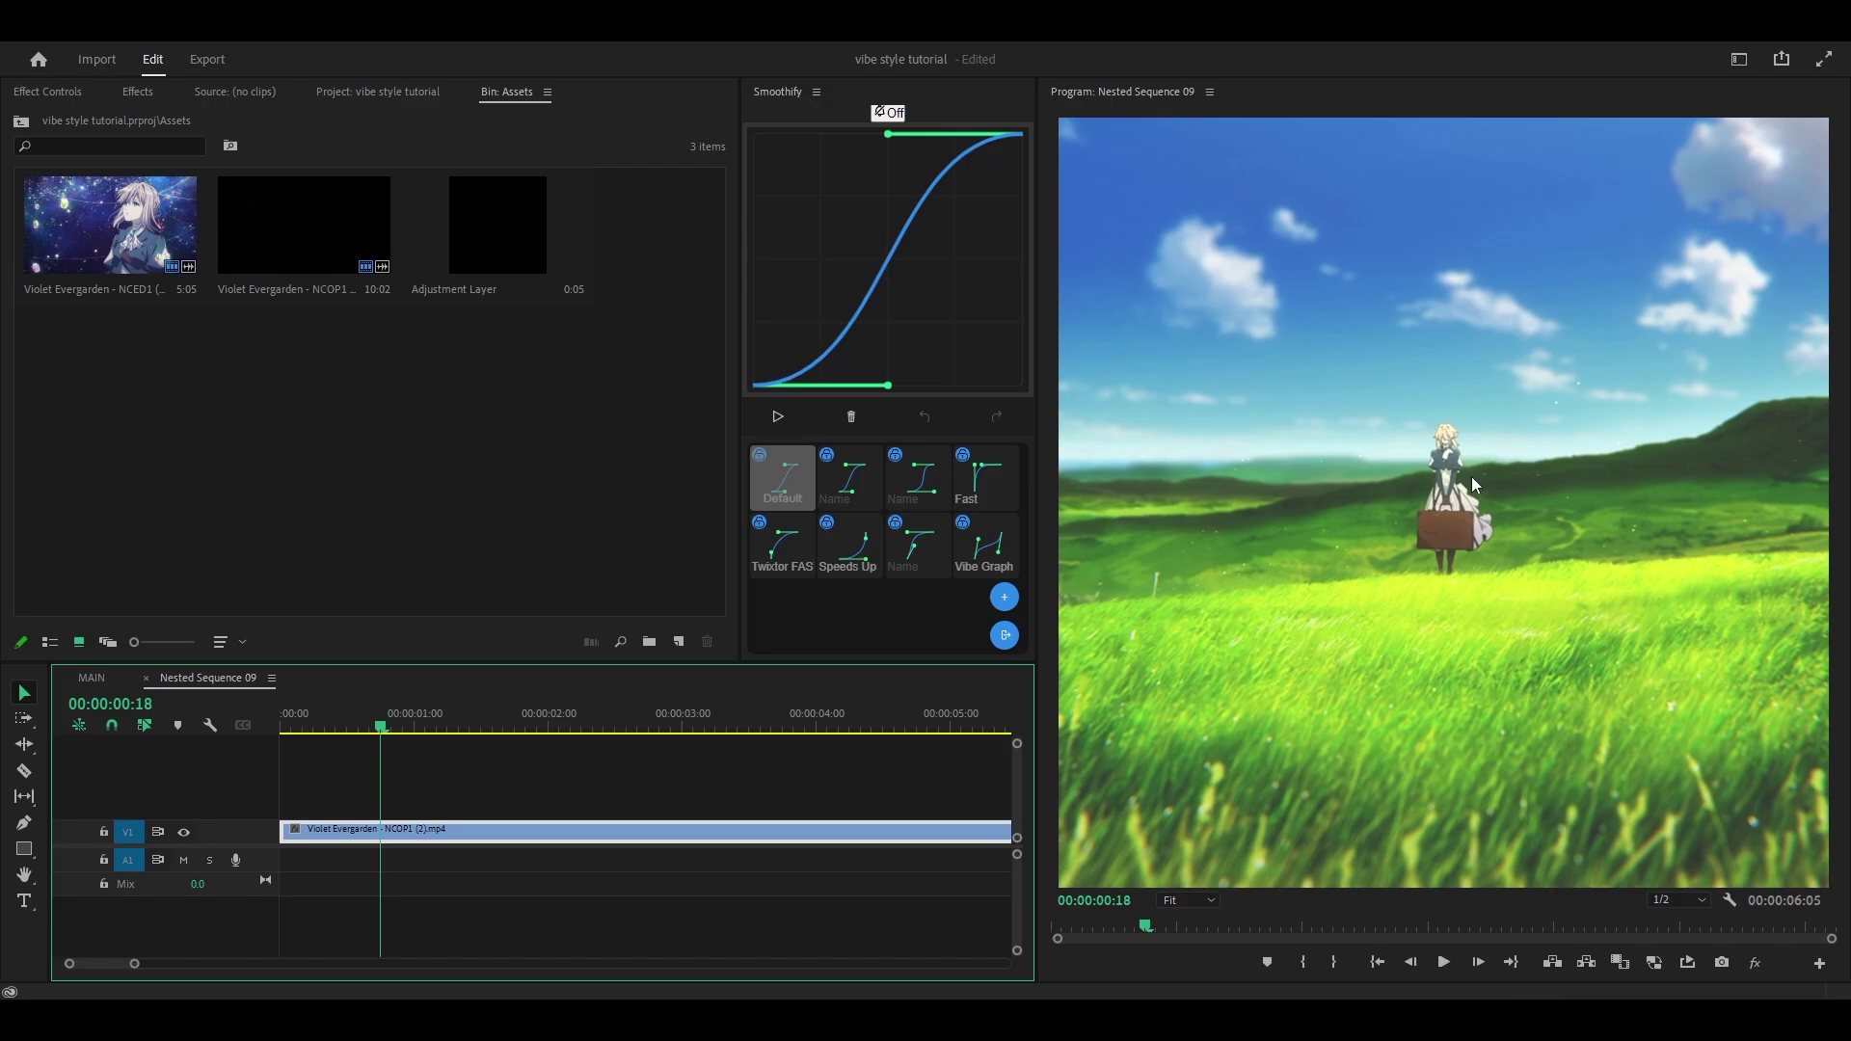
# Step: Trim one frame off the start of the NCOP1 clip, keep it starting at 00:00:00:00, and save the project
pyautogui.moveTo(314, 723); pyautogui.dragTo(239, 735)
pyautogui.press('=')
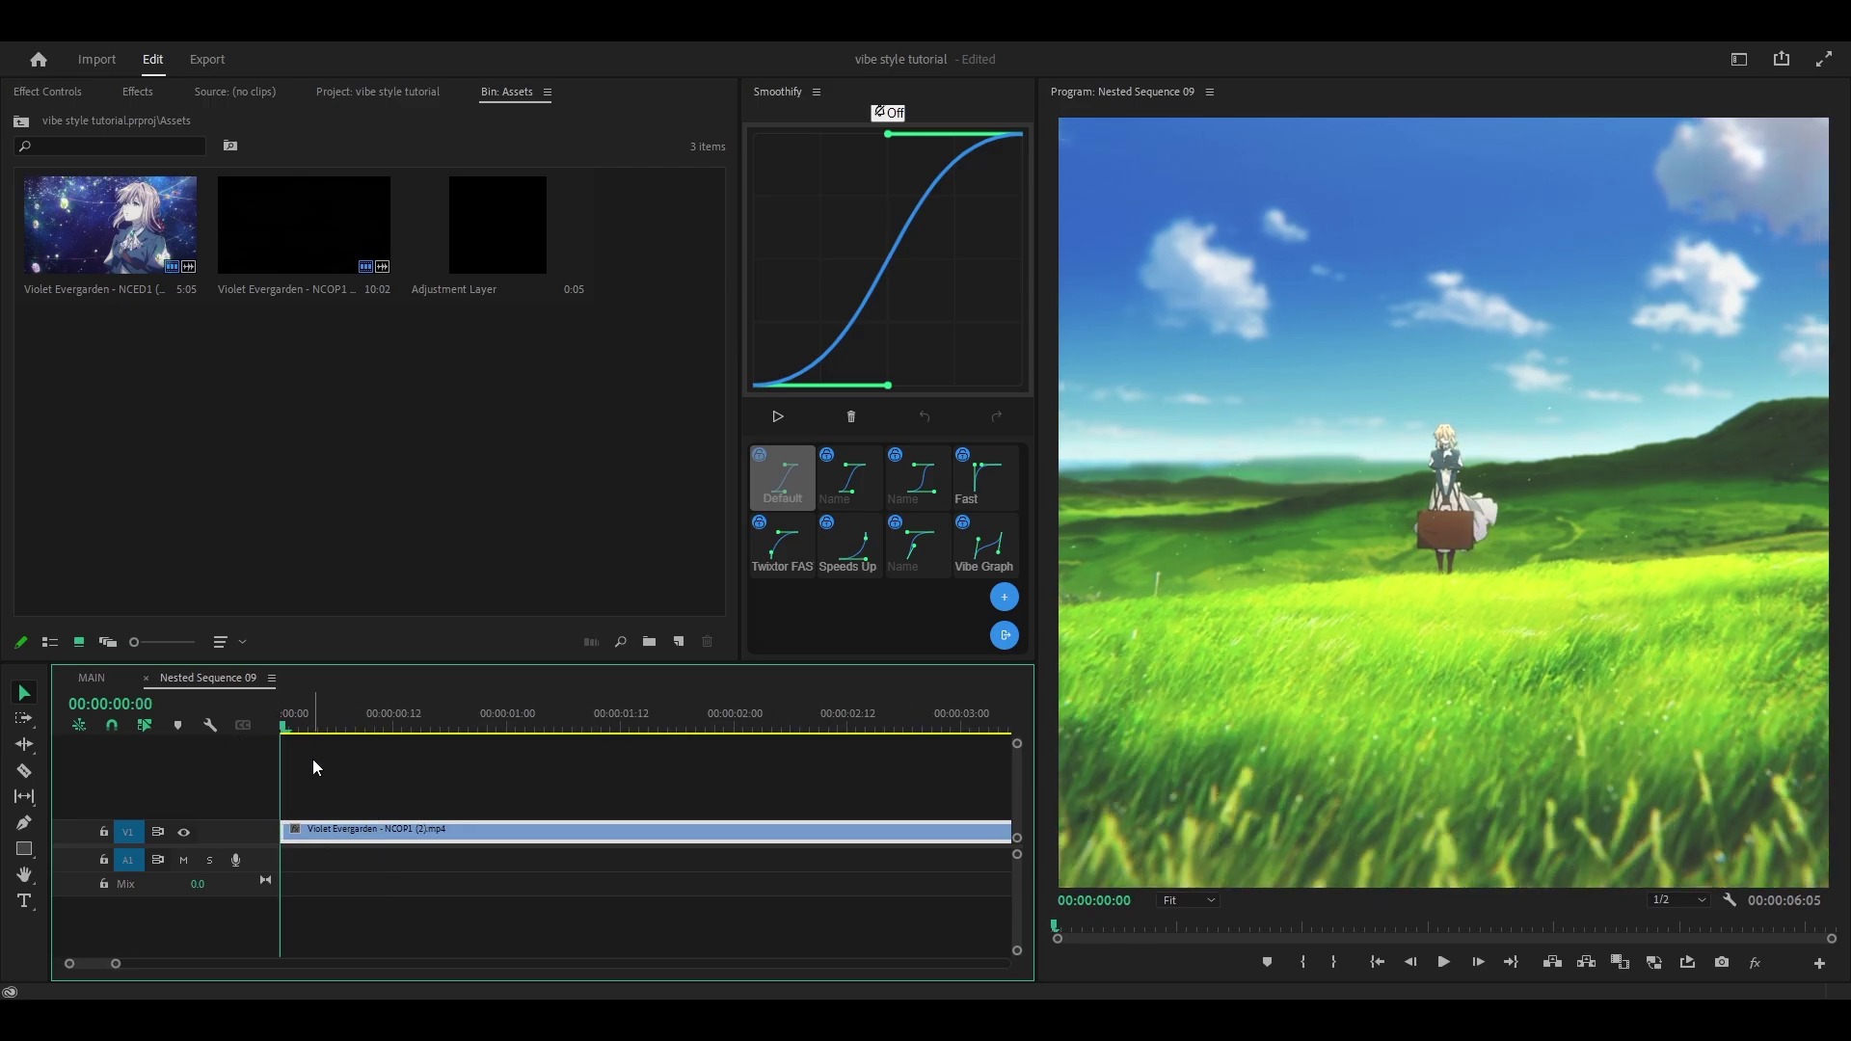
pyautogui.press('Right')
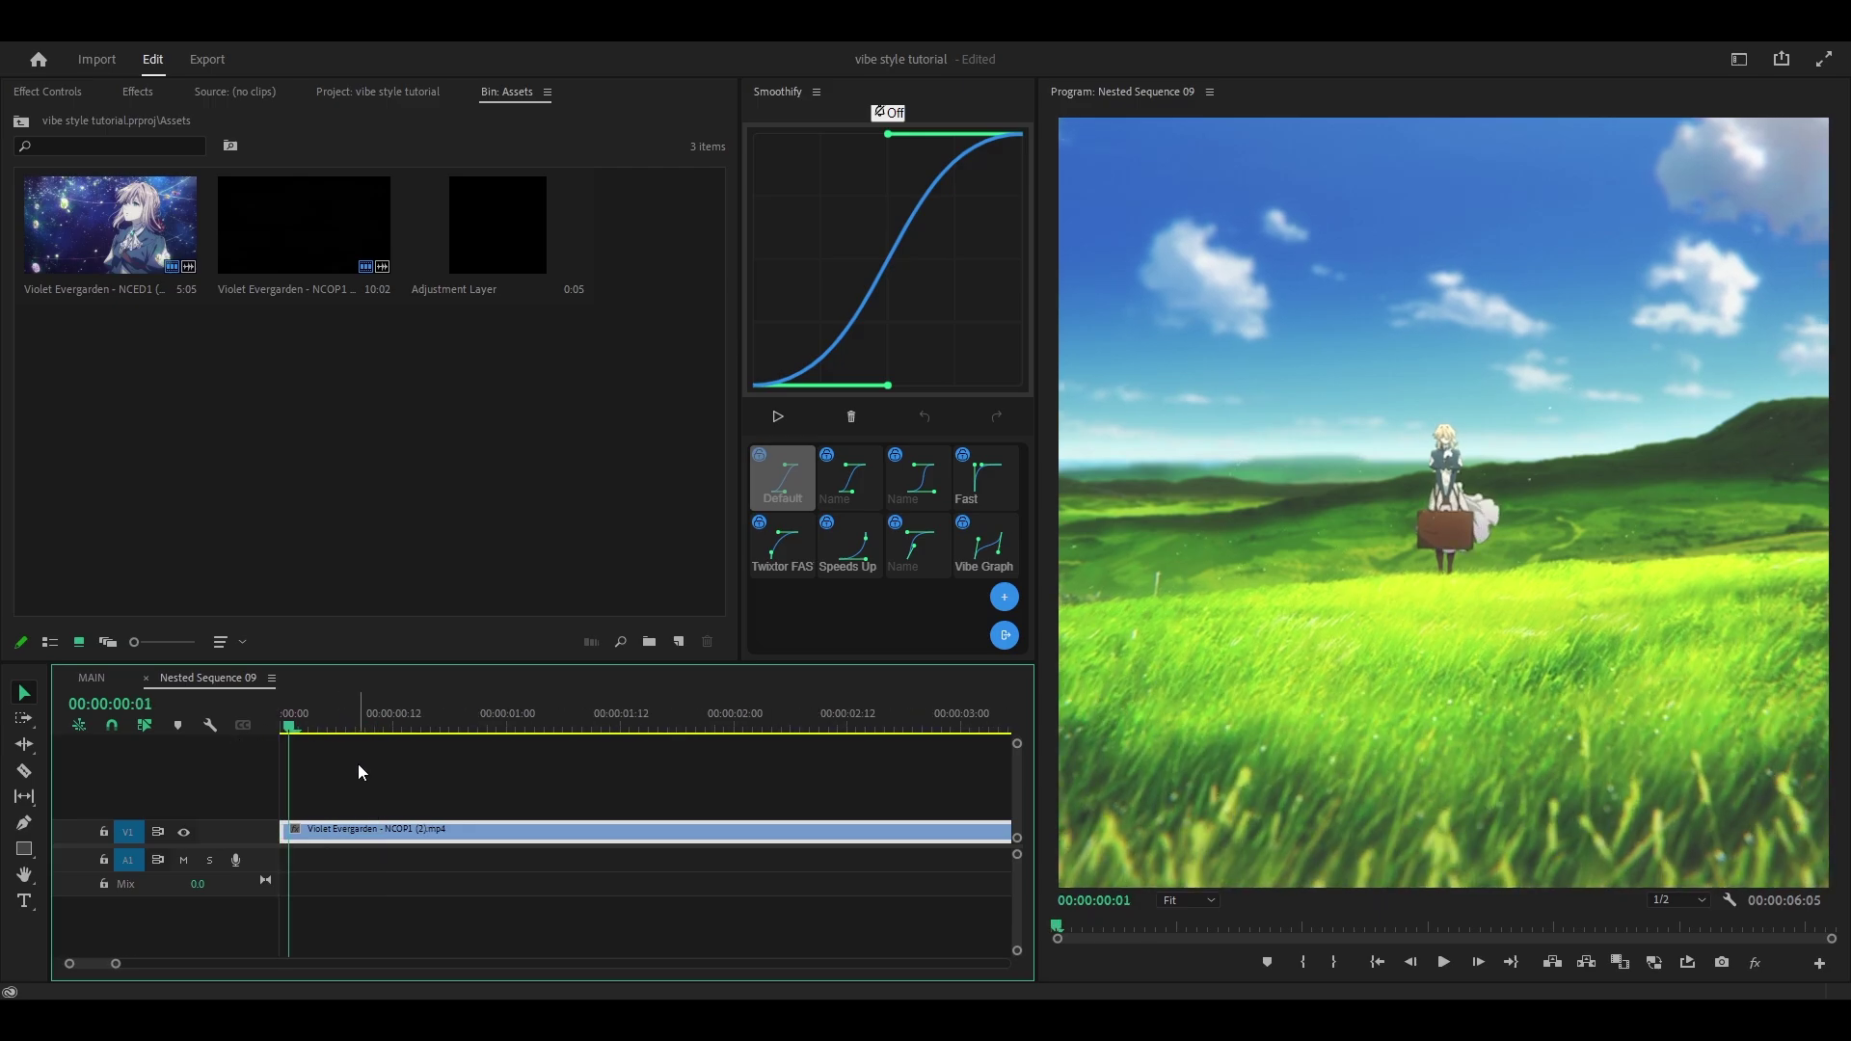
pyautogui.moveTo(282, 829); pyautogui.dragTo(322, 834)
pyautogui.hotkey('ctrl', 's')
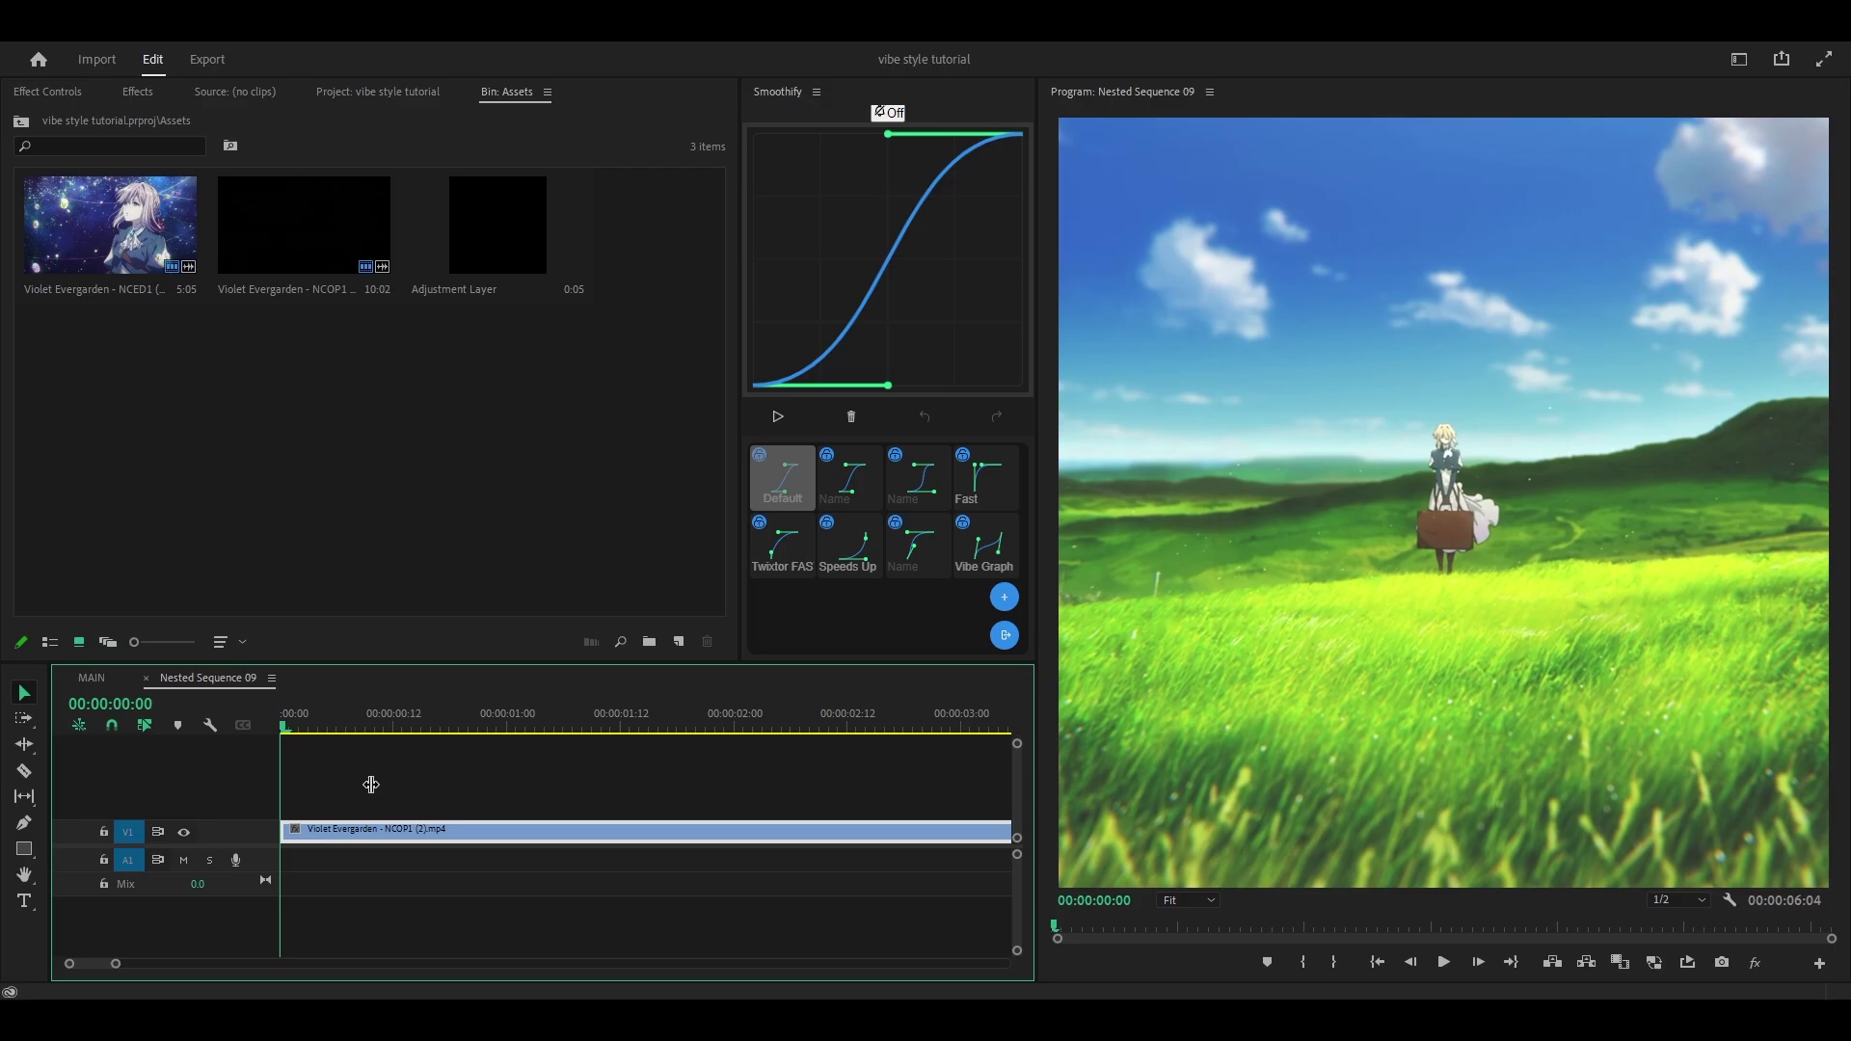
# Step: Step frame by frame from the clip's start to 00:00:00:12 to examine how often the animation frames repeat
pyautogui.press('Right')
pyautogui.press('Right')
pyautogui.press('Right')
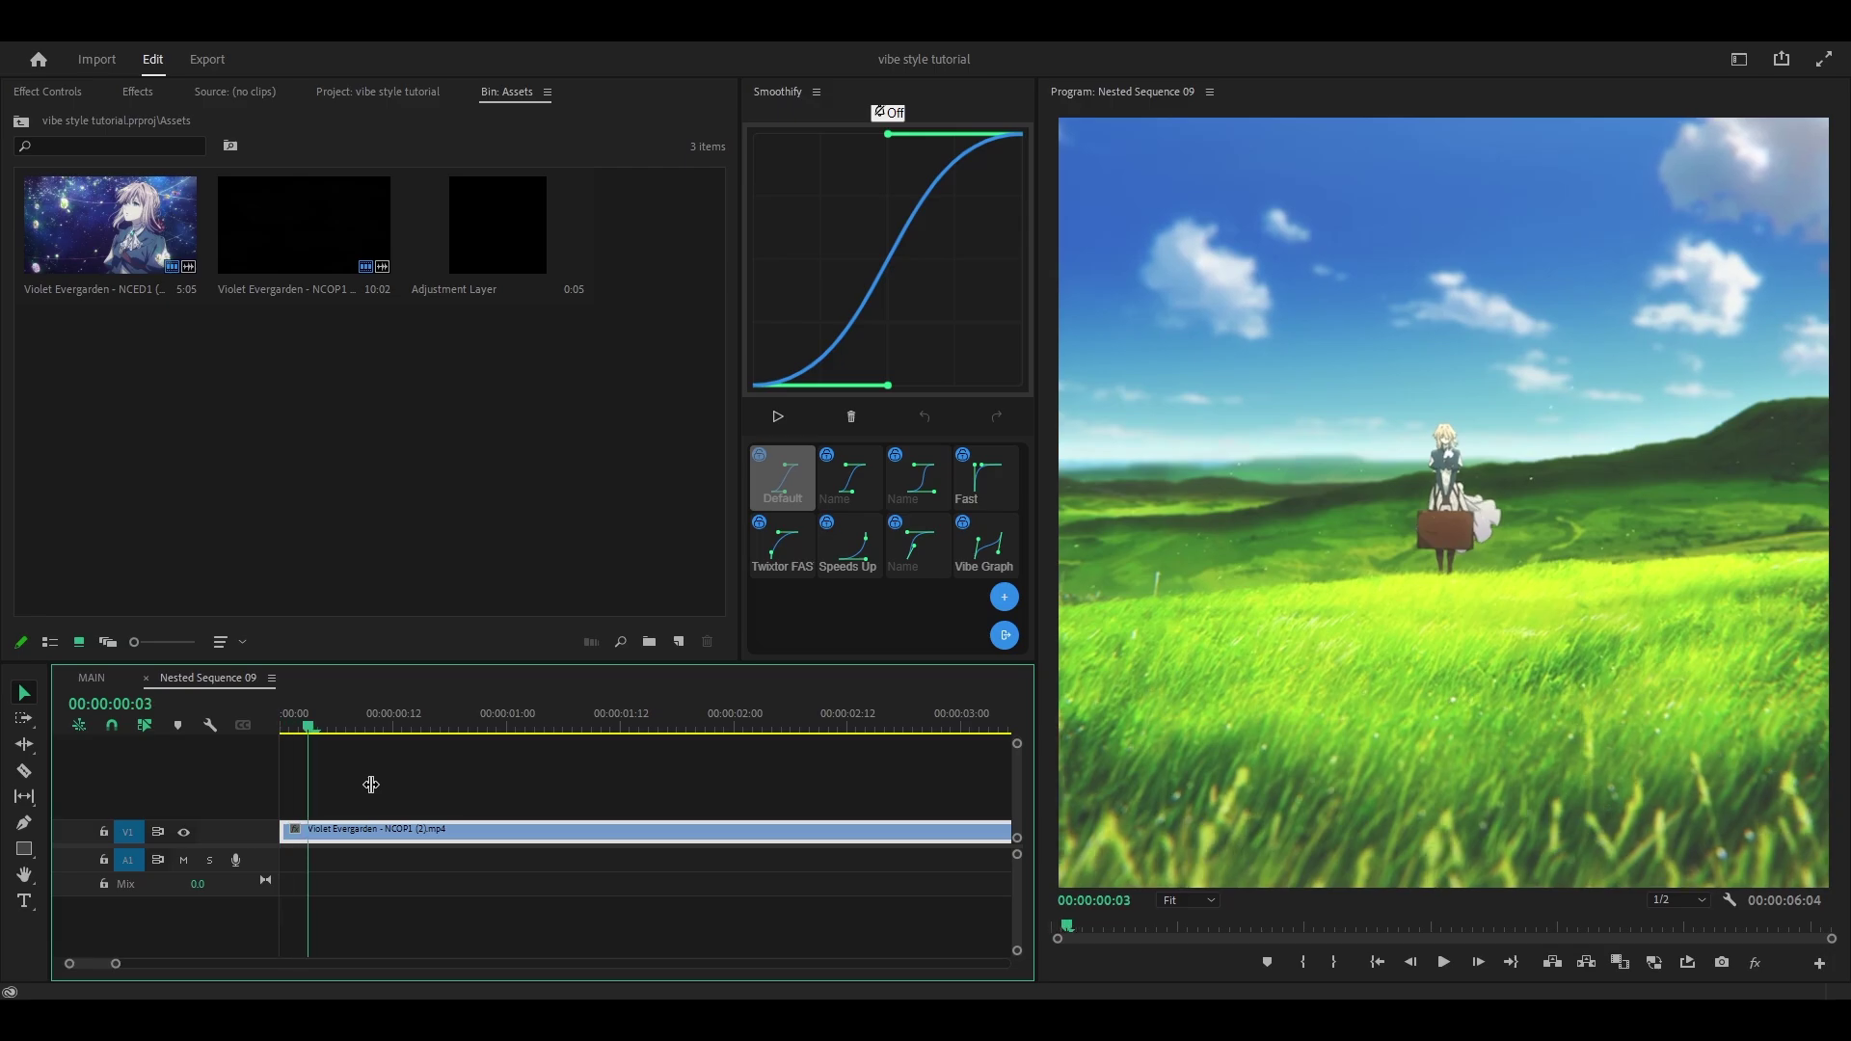
pyautogui.press('Right')
pyautogui.press('Right')
pyautogui.press('Right')
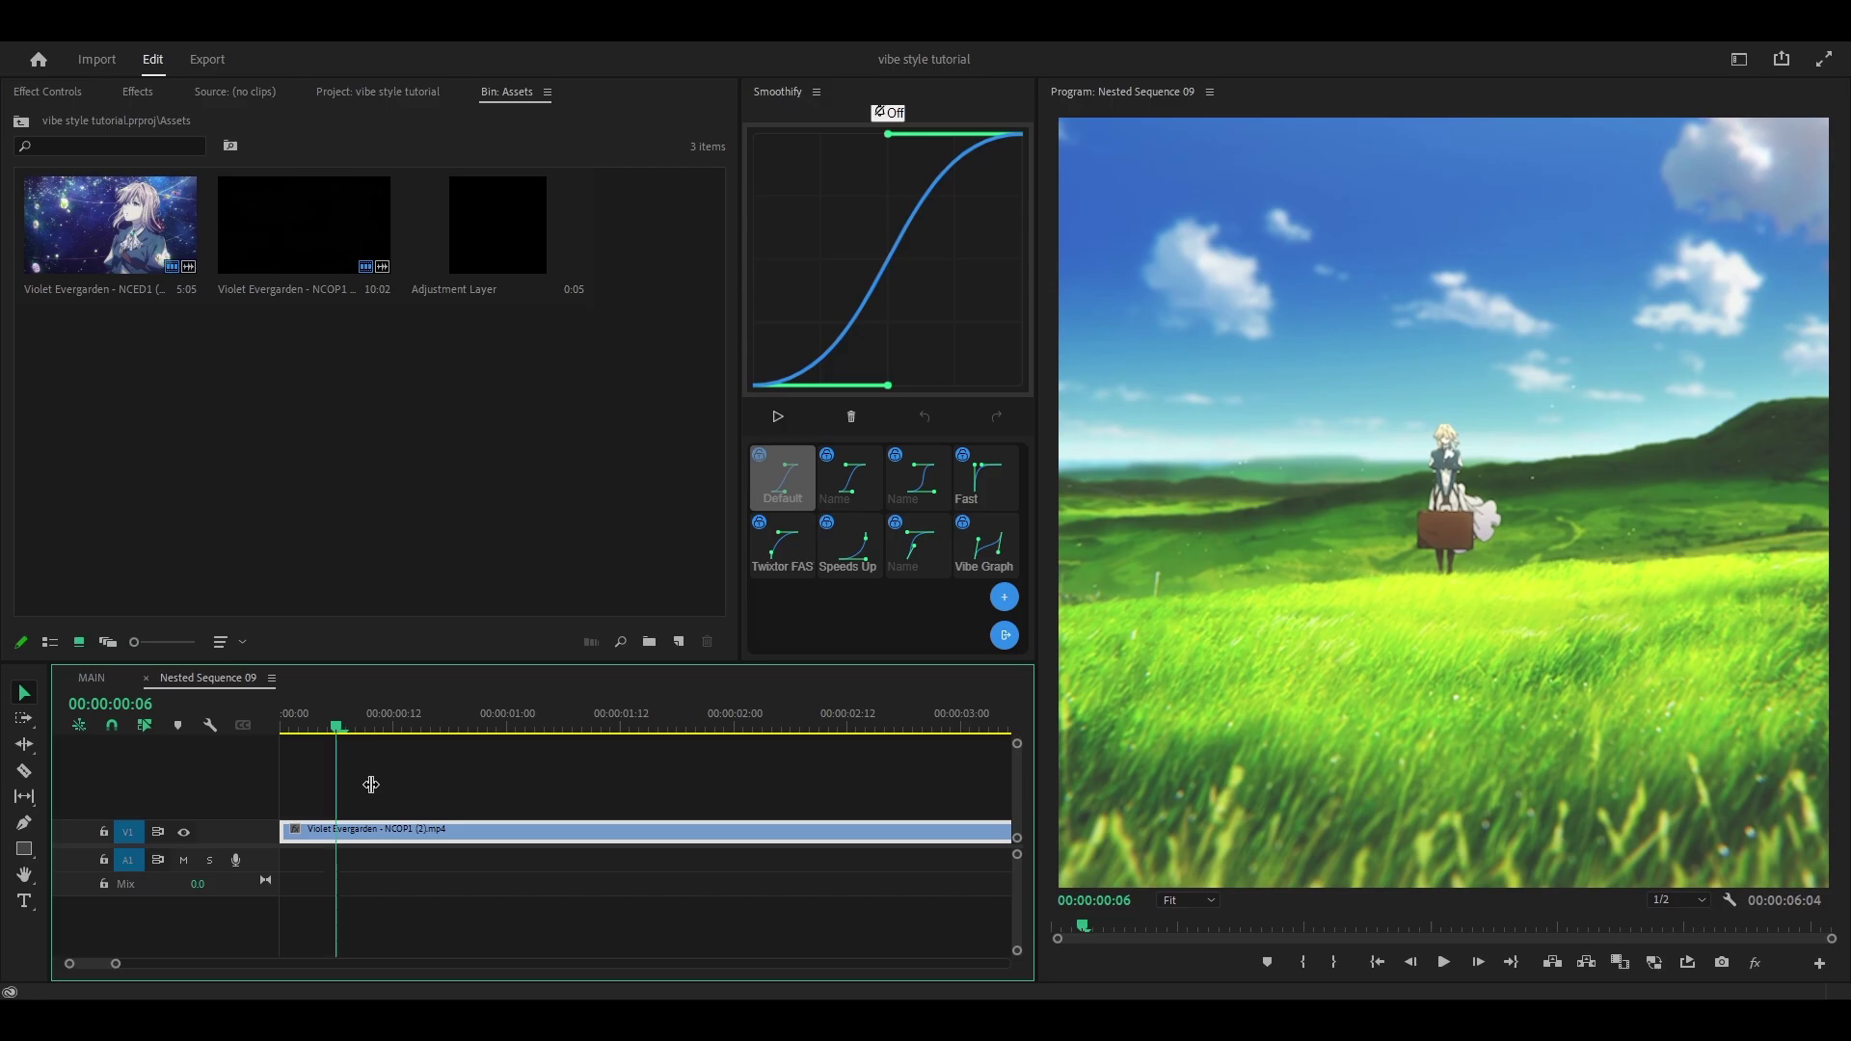
pyautogui.press('Right')
pyautogui.press('Right')
pyautogui.press('Right')
pyautogui.press('Right')
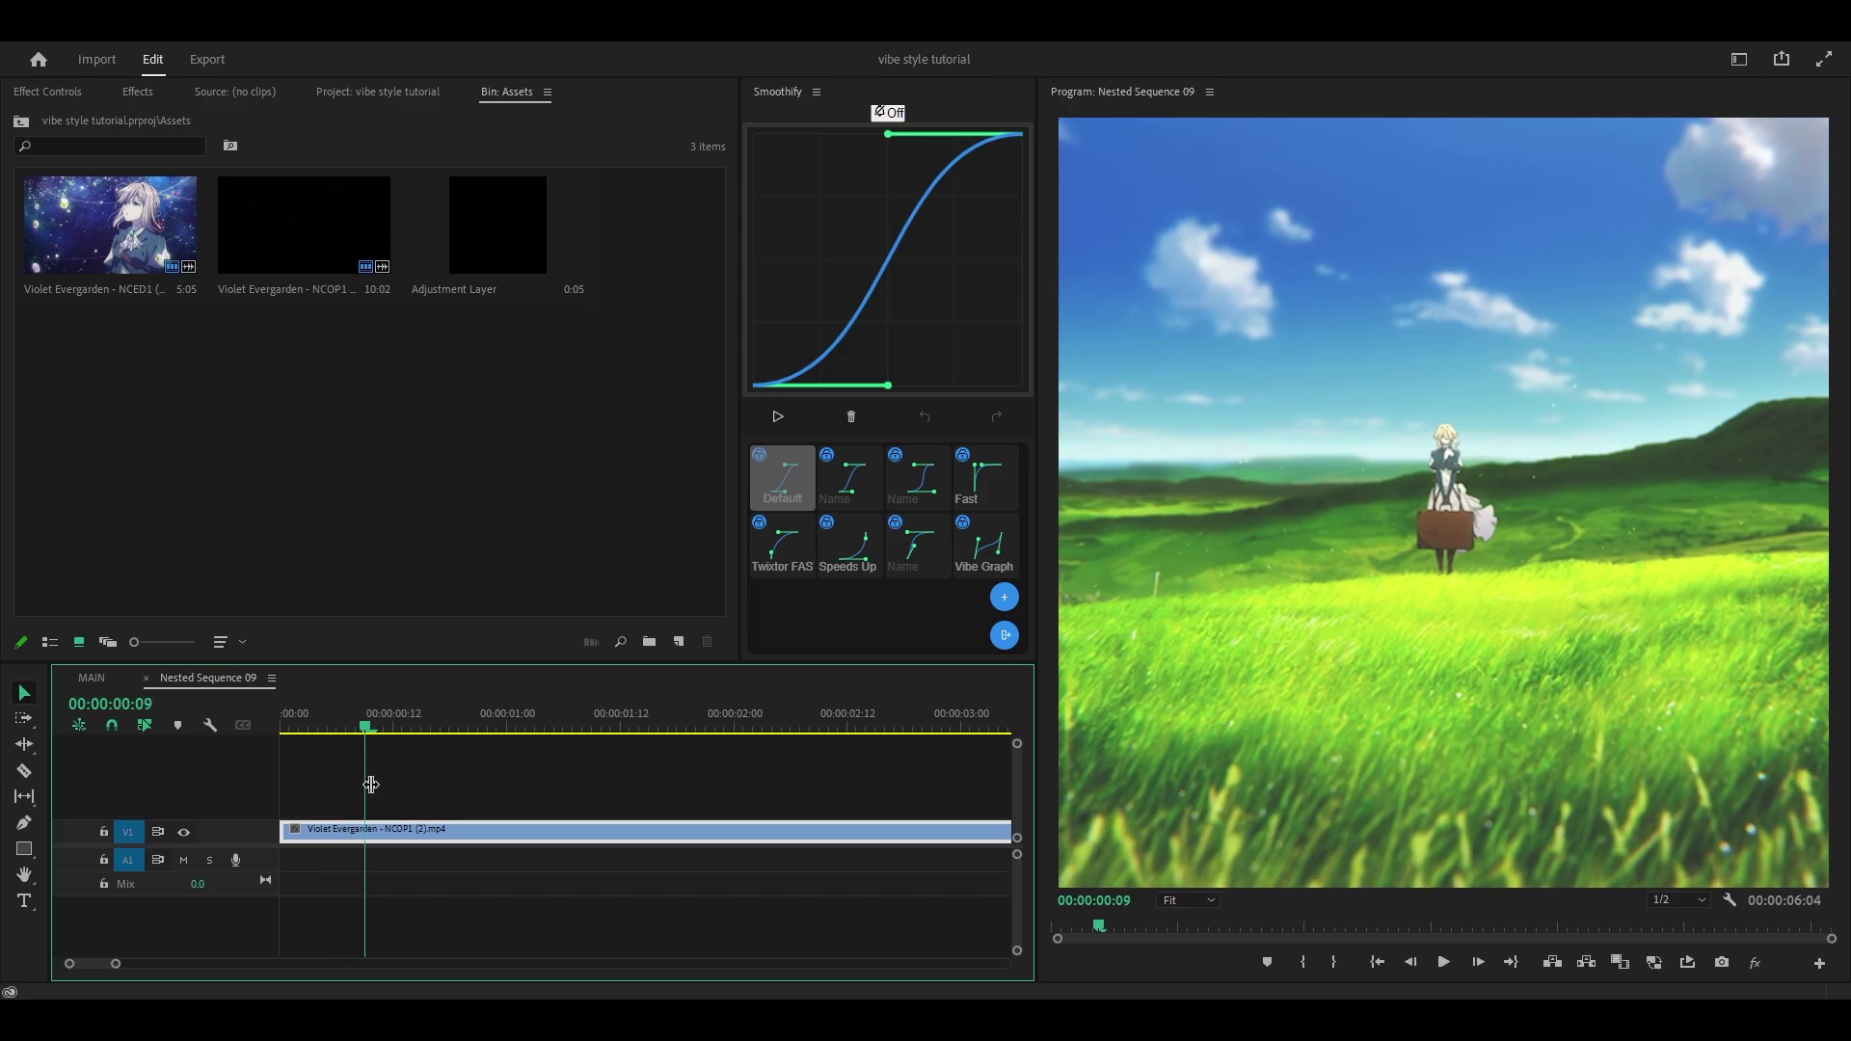
pyautogui.press('Right')
pyautogui.press('Right')
pyautogui.press('-')
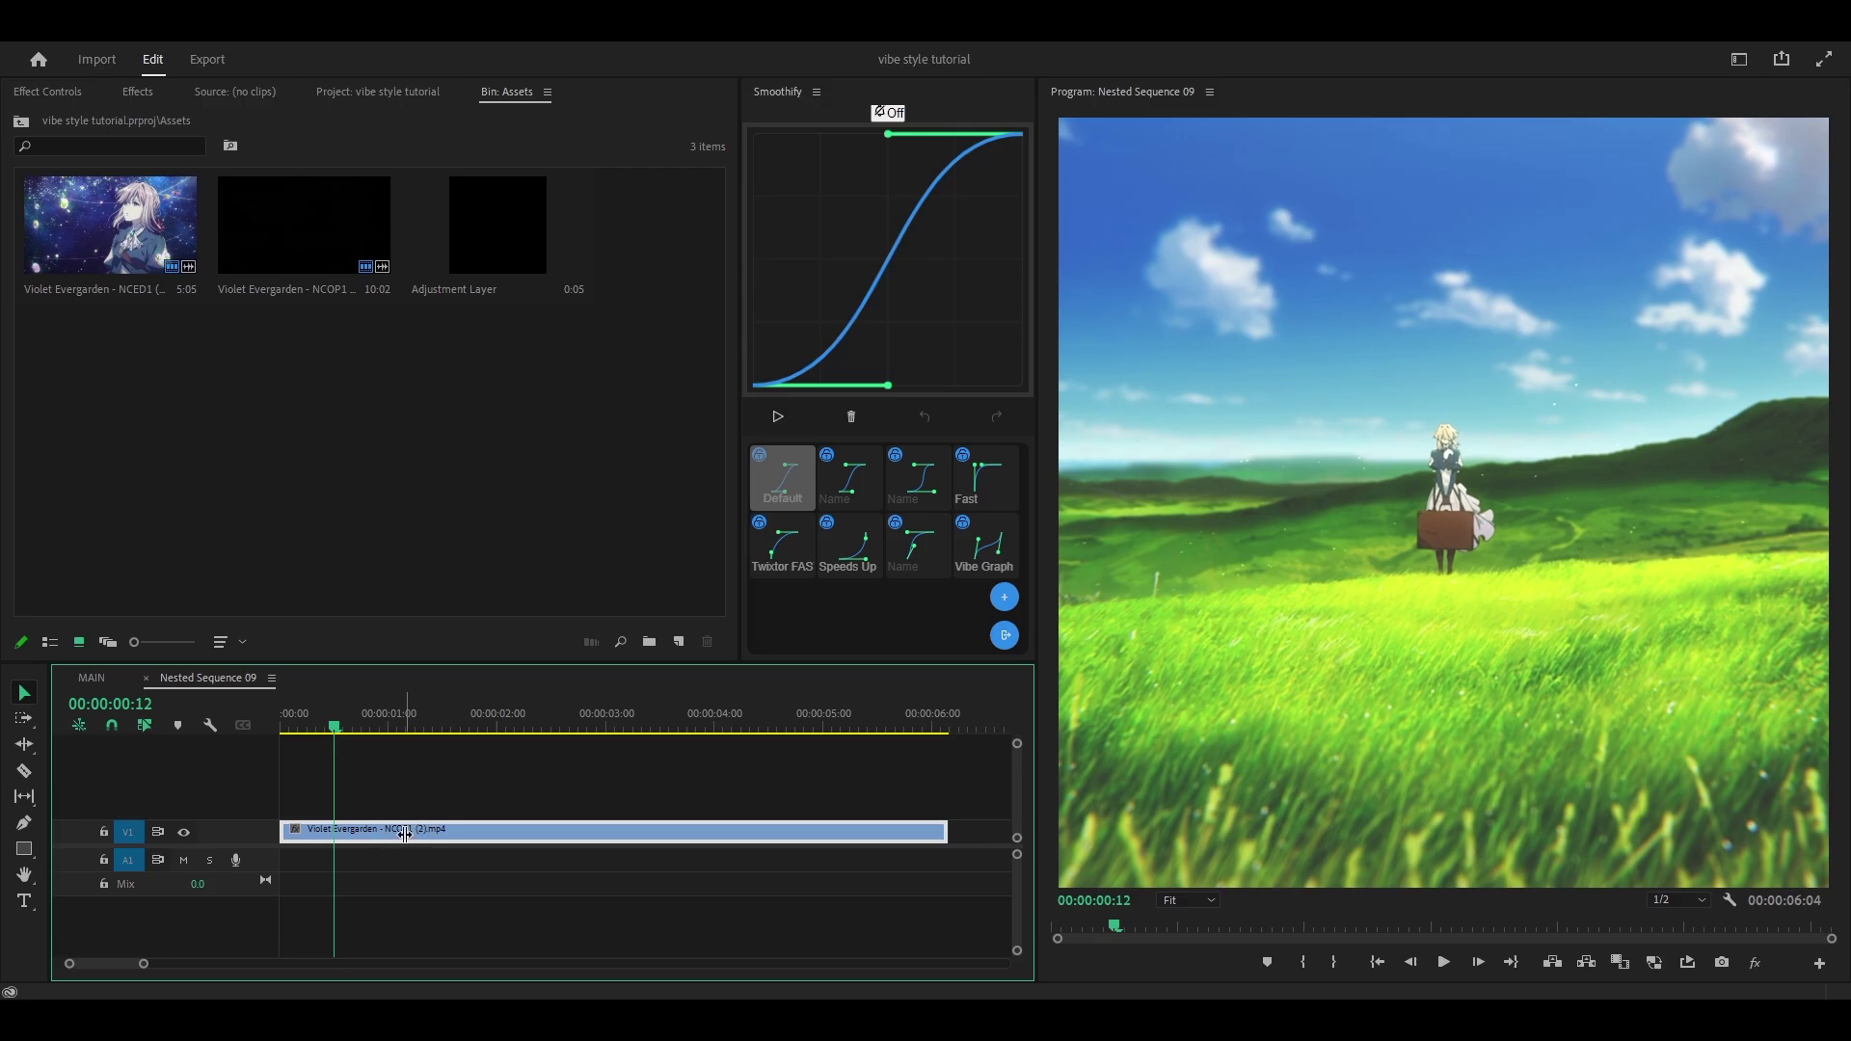
# Step: Set the NCOP1 clip's speed to 300% and preview the sped-up clip
pyautogui.rightClick(402, 835)
pyautogui.click(451, 622)
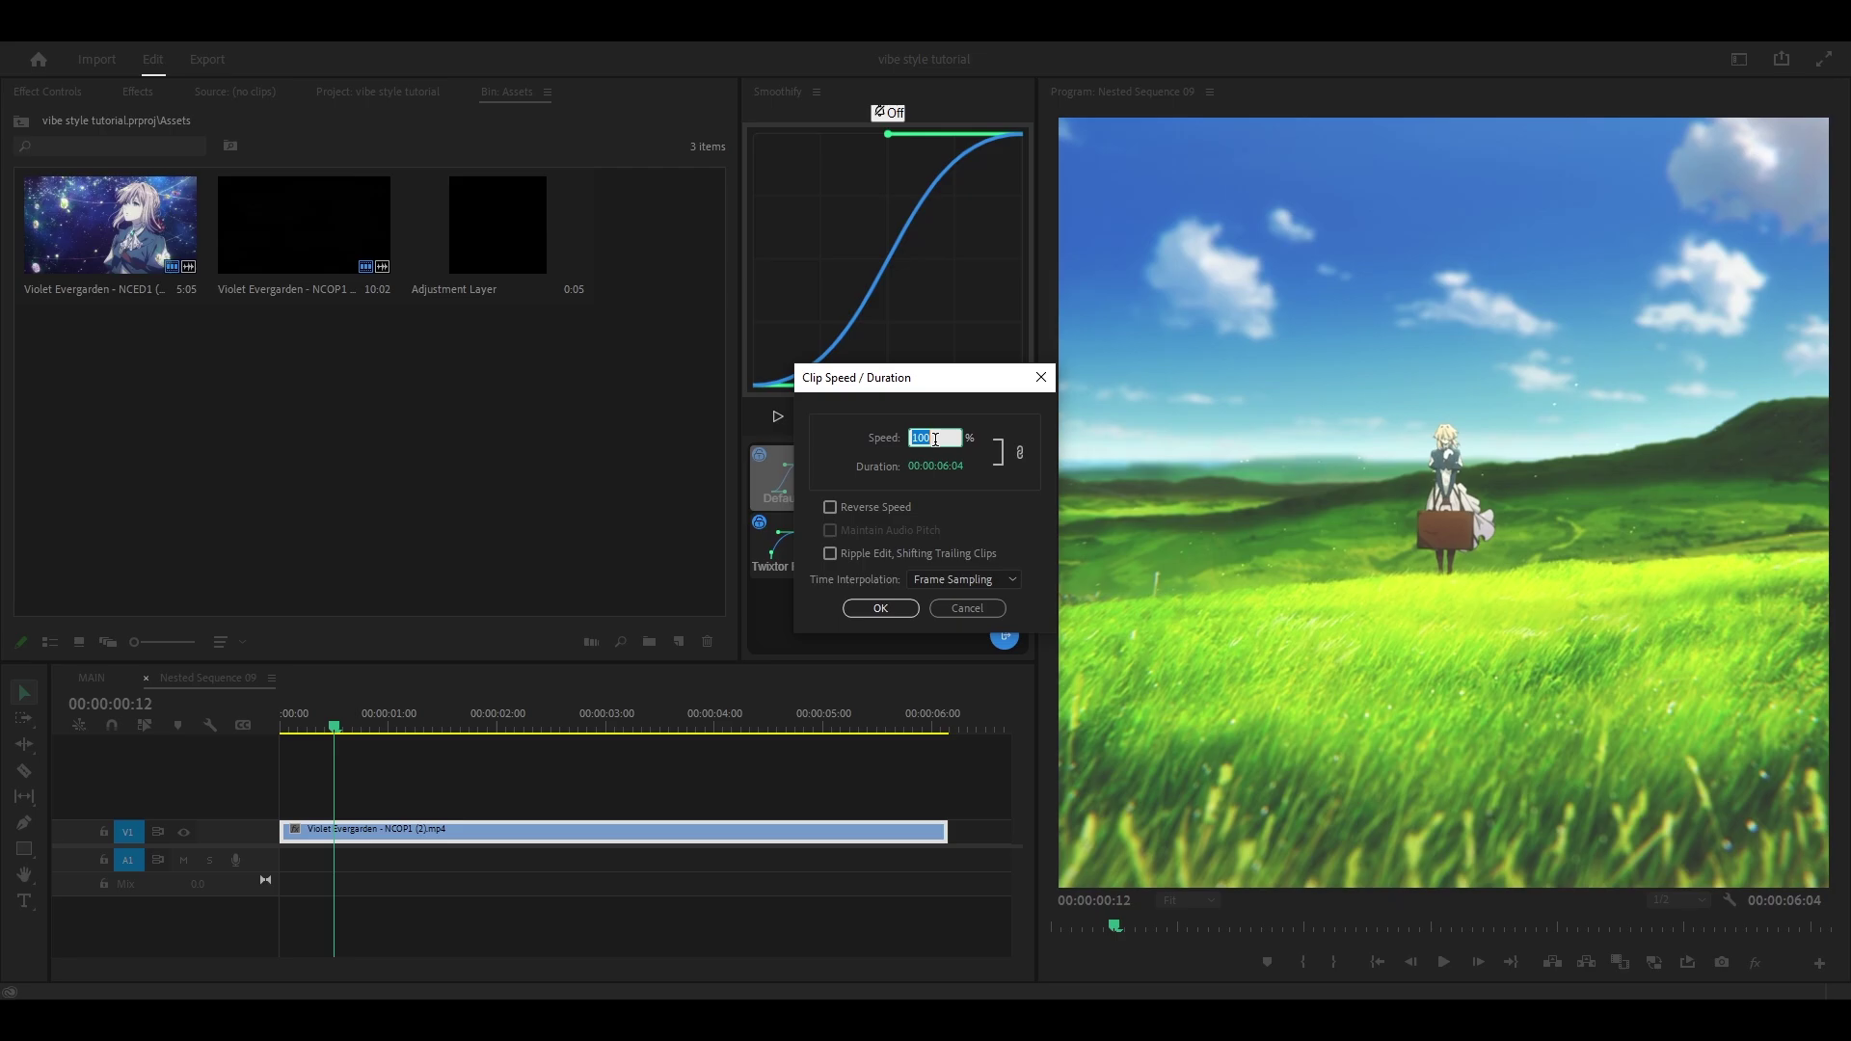
pyautogui.write('300')
pyautogui.press('Return')
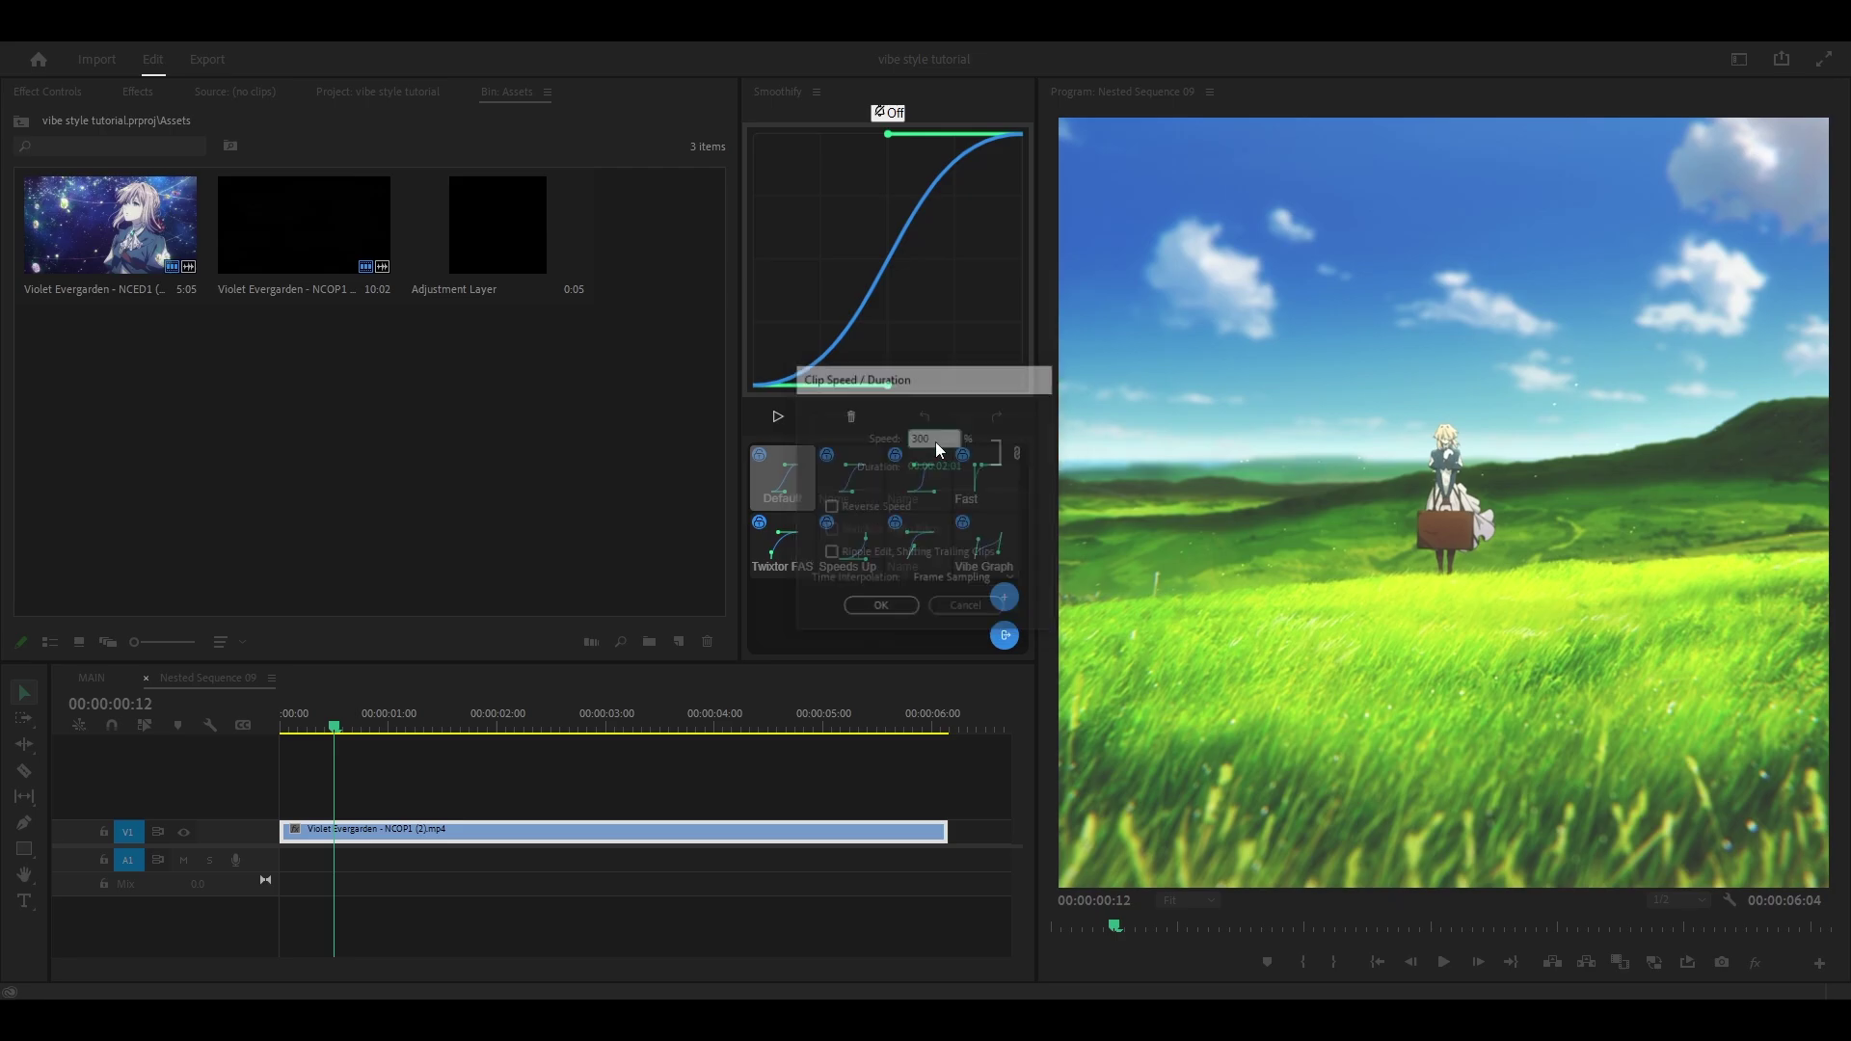
pyautogui.press('space')
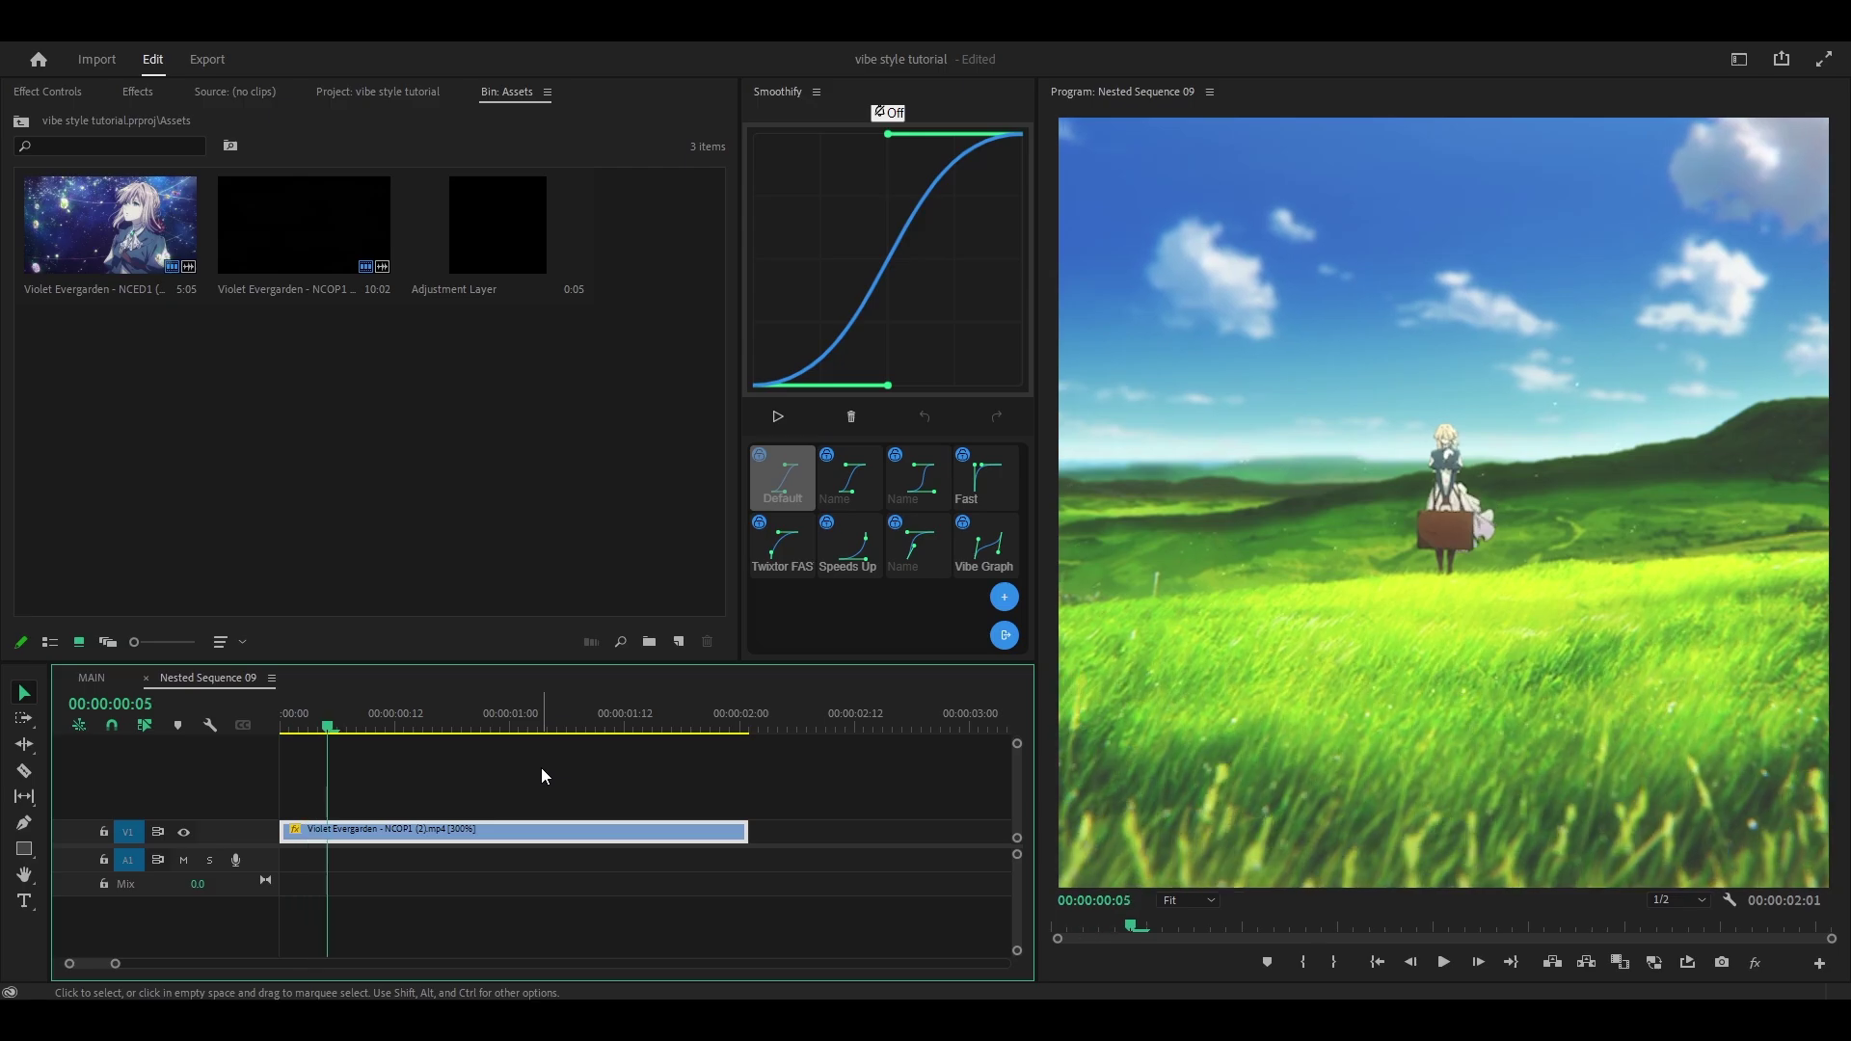
pyautogui.moveTo(577, 722); pyautogui.dragTo(729, 704)
pyautogui.press('Home')
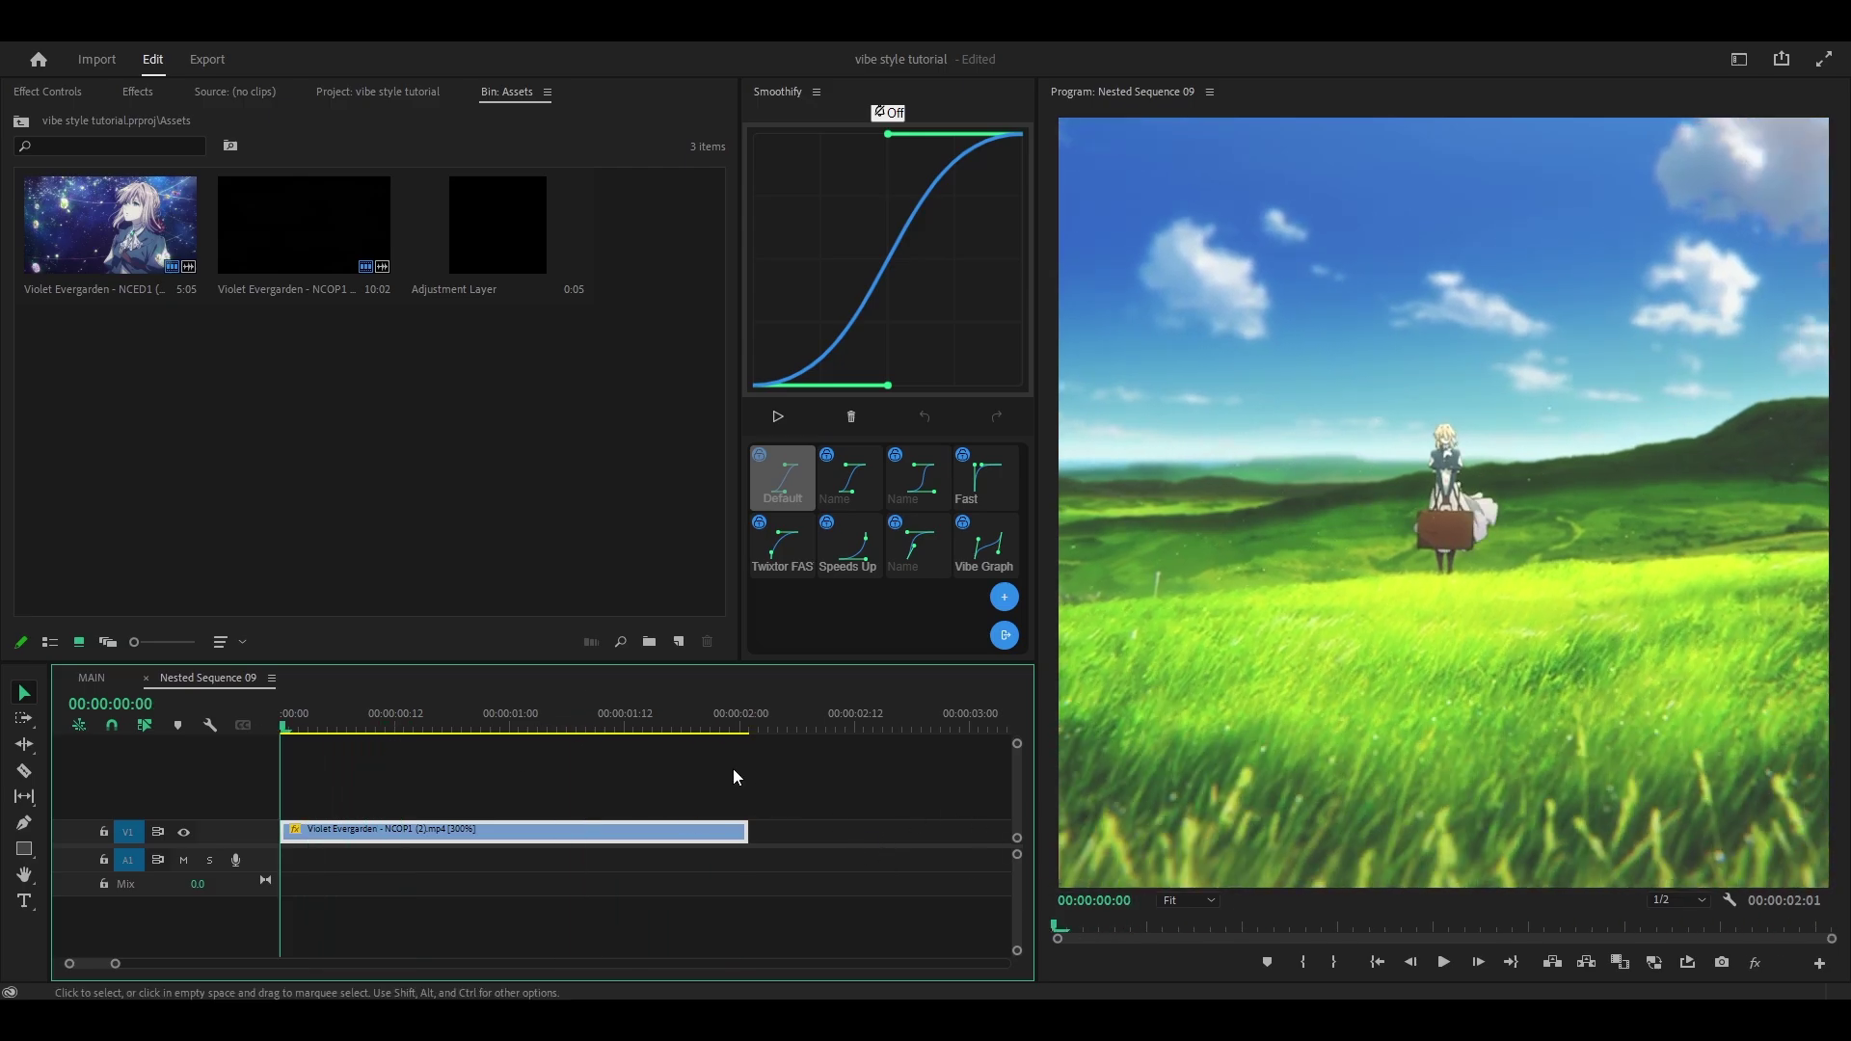
# Step: Create a 1080 by 1080, 23.976 fps adjustment layer and place it directly after the NCOP1 clip in Nested Sequence 09
pyautogui.scroll(-2, 783, 876)
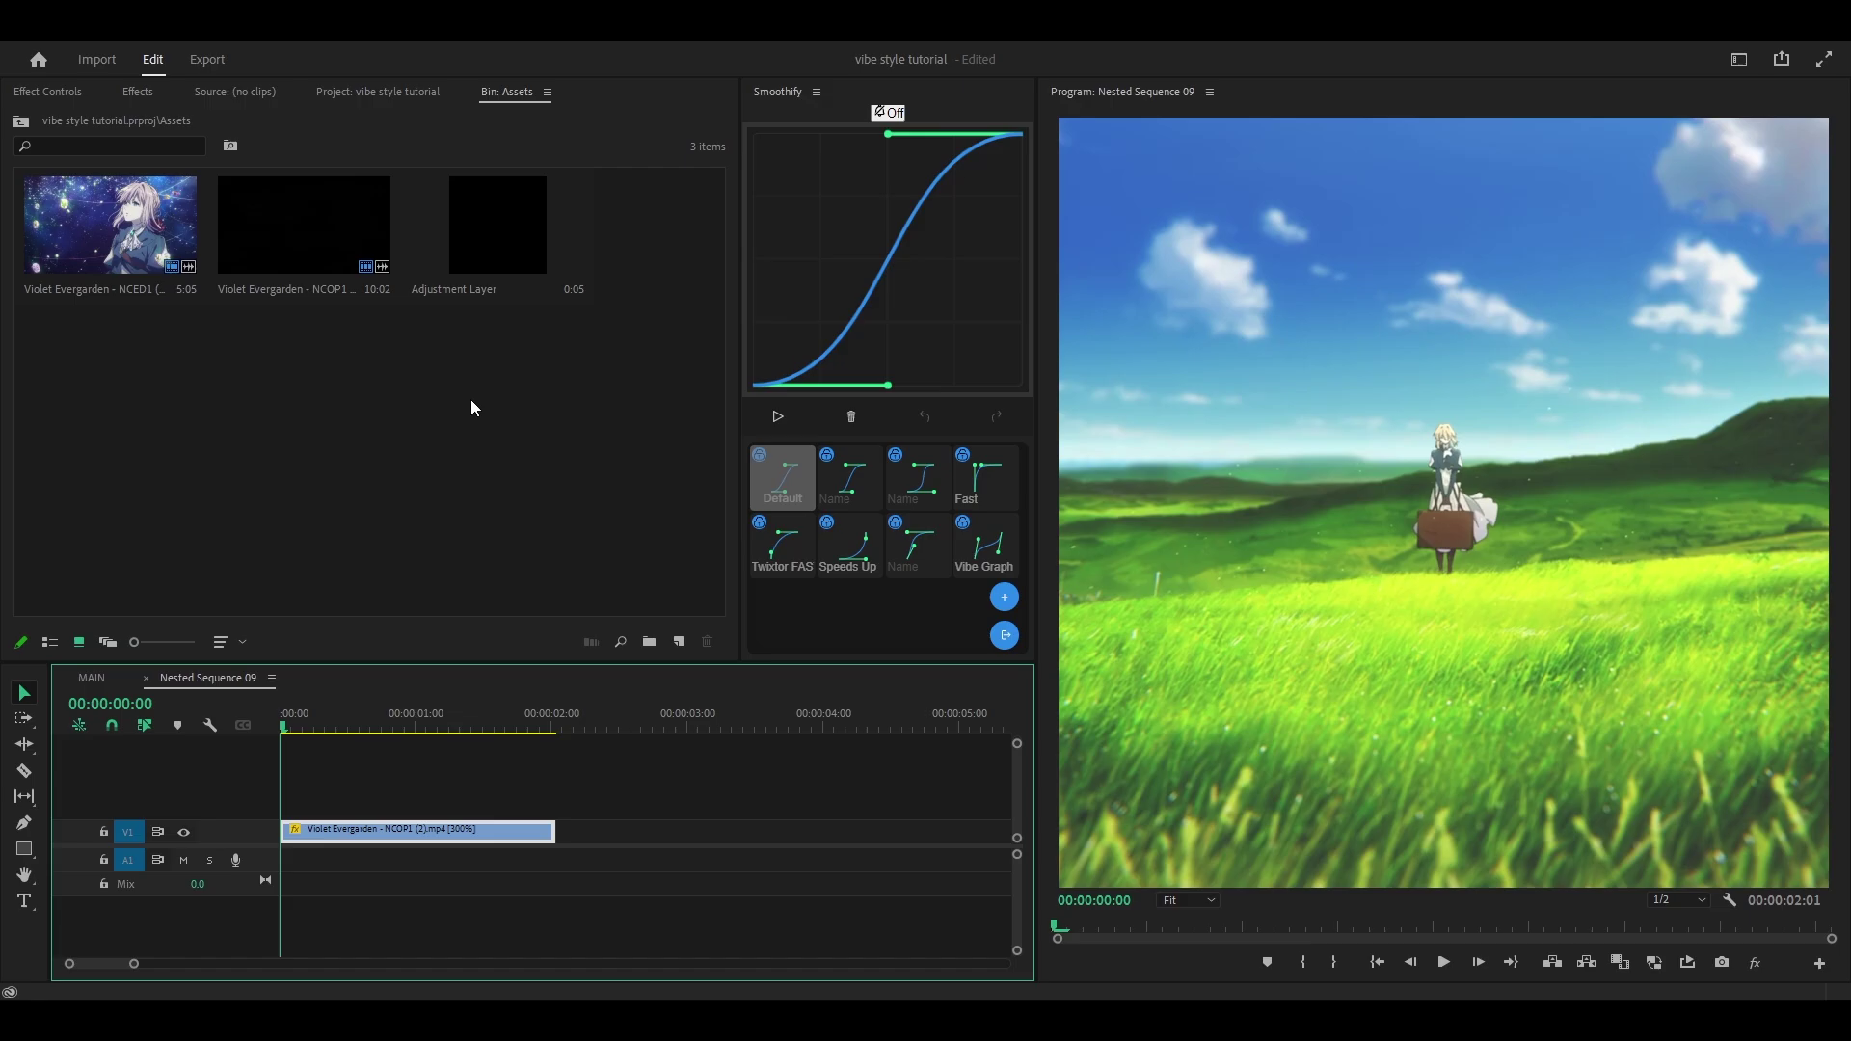
pyautogui.hotkey('shift', '1')
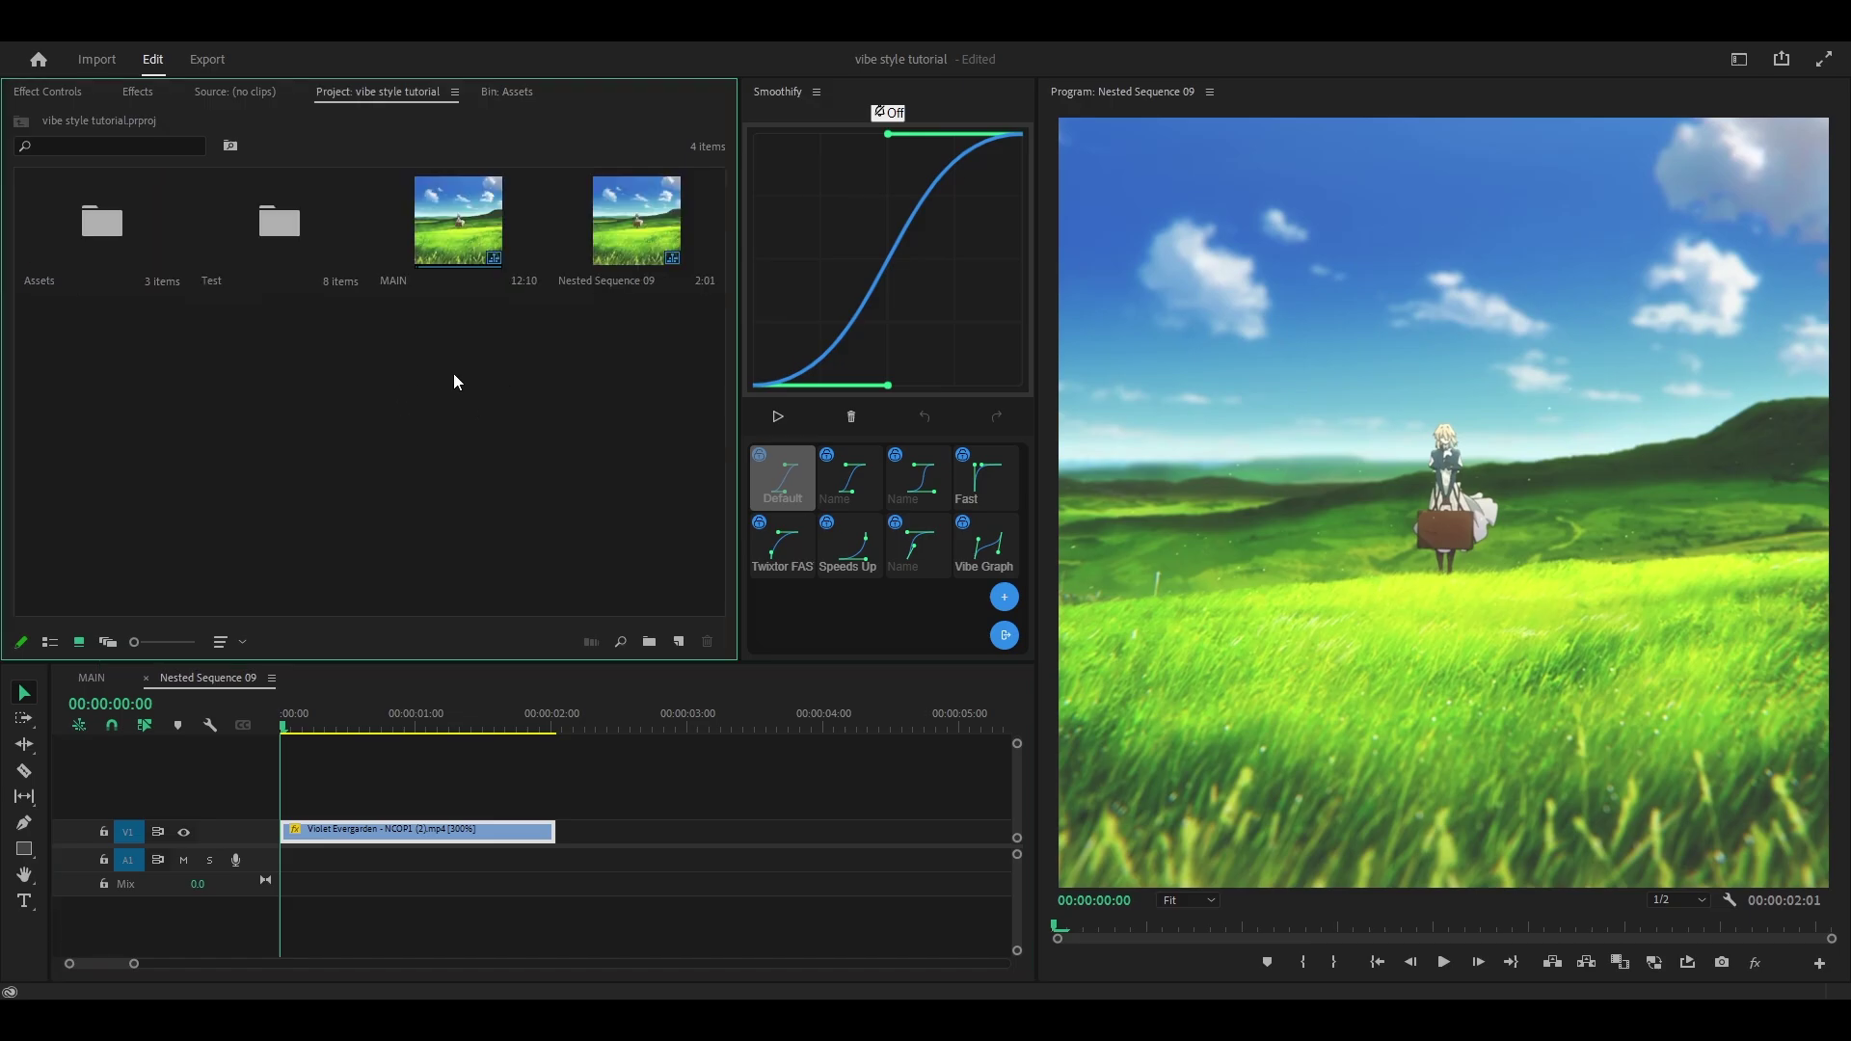
pyautogui.rightClick(453, 373)
pyautogui.moveTo(610, 467)
pyautogui.click(809, 521)
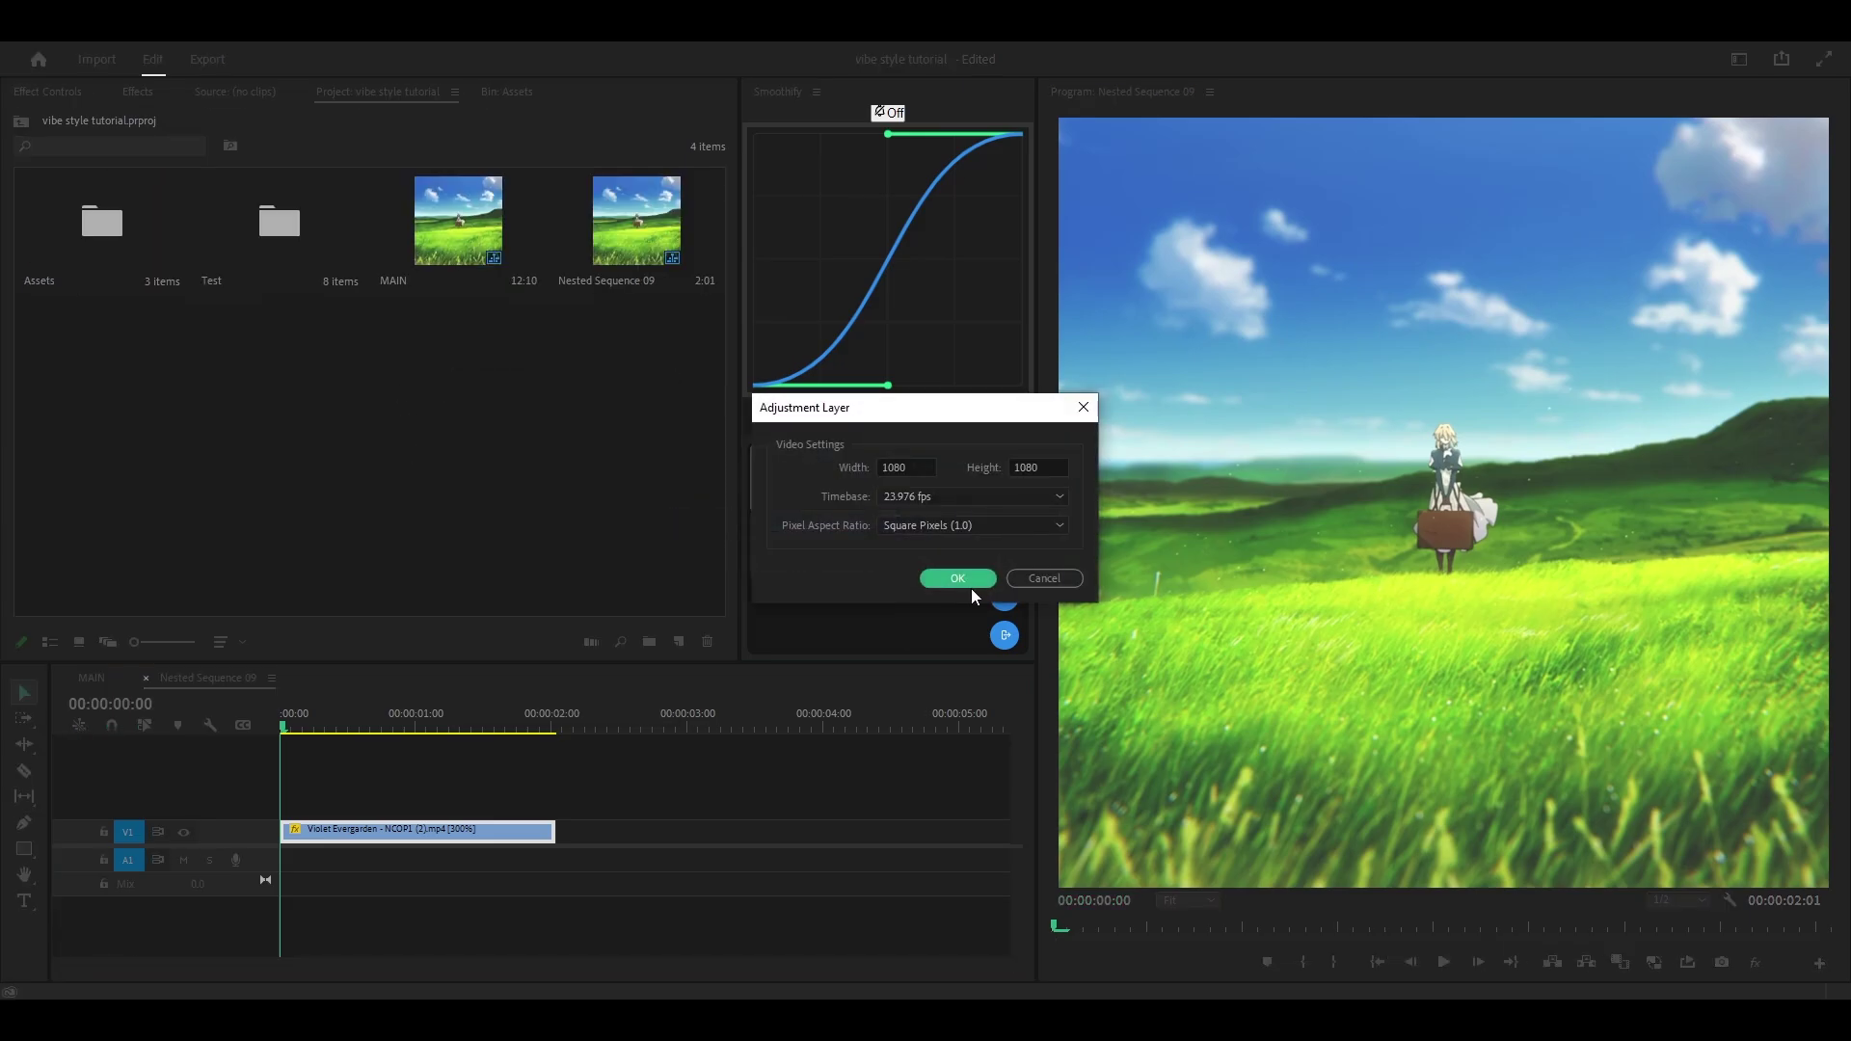
pyautogui.click(964, 581)
pyautogui.moveTo(537, 713); pyautogui.dragTo(415, 834)
pyautogui.press('-')
# Step: Trim the adjustment layer in the nested sequence to end at about 00:00:02:19, and shorten the Nested Sequence 09 clip in MAIN to match
pyautogui.press('-')
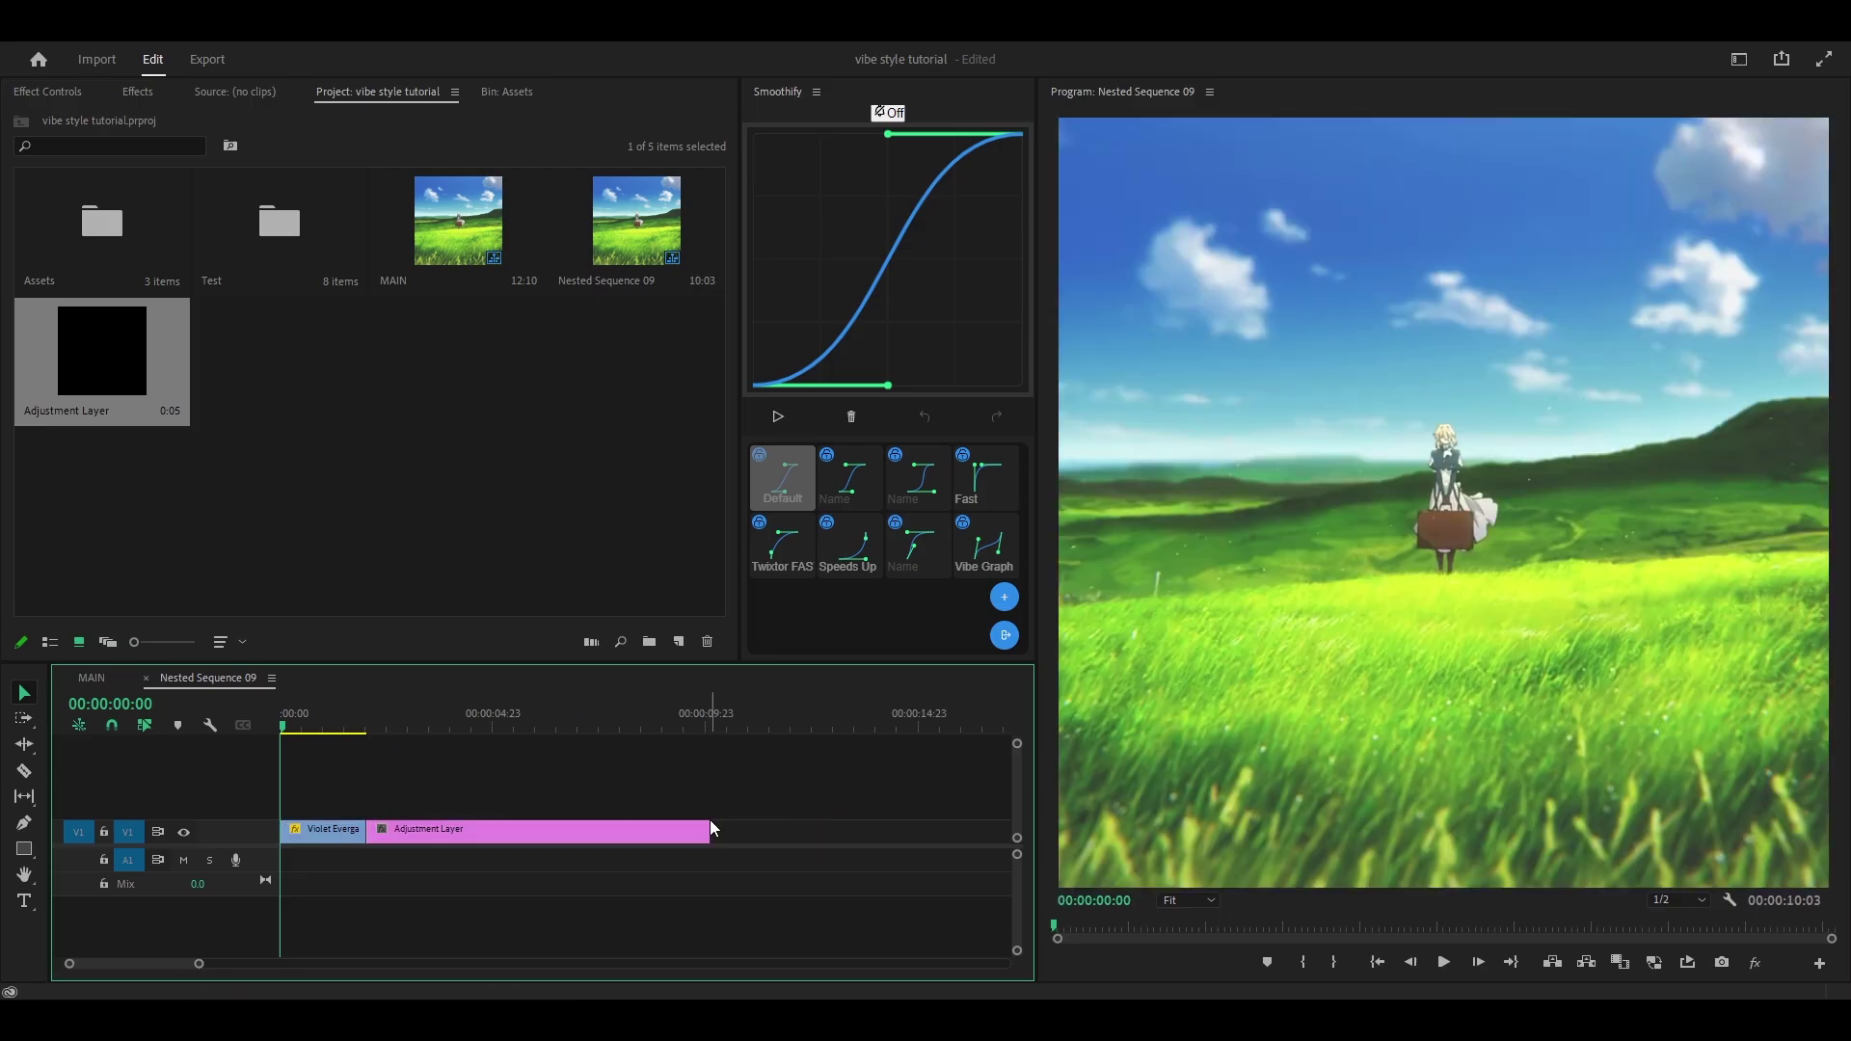
pyautogui.moveTo(705, 835); pyautogui.dragTo(711, 835)
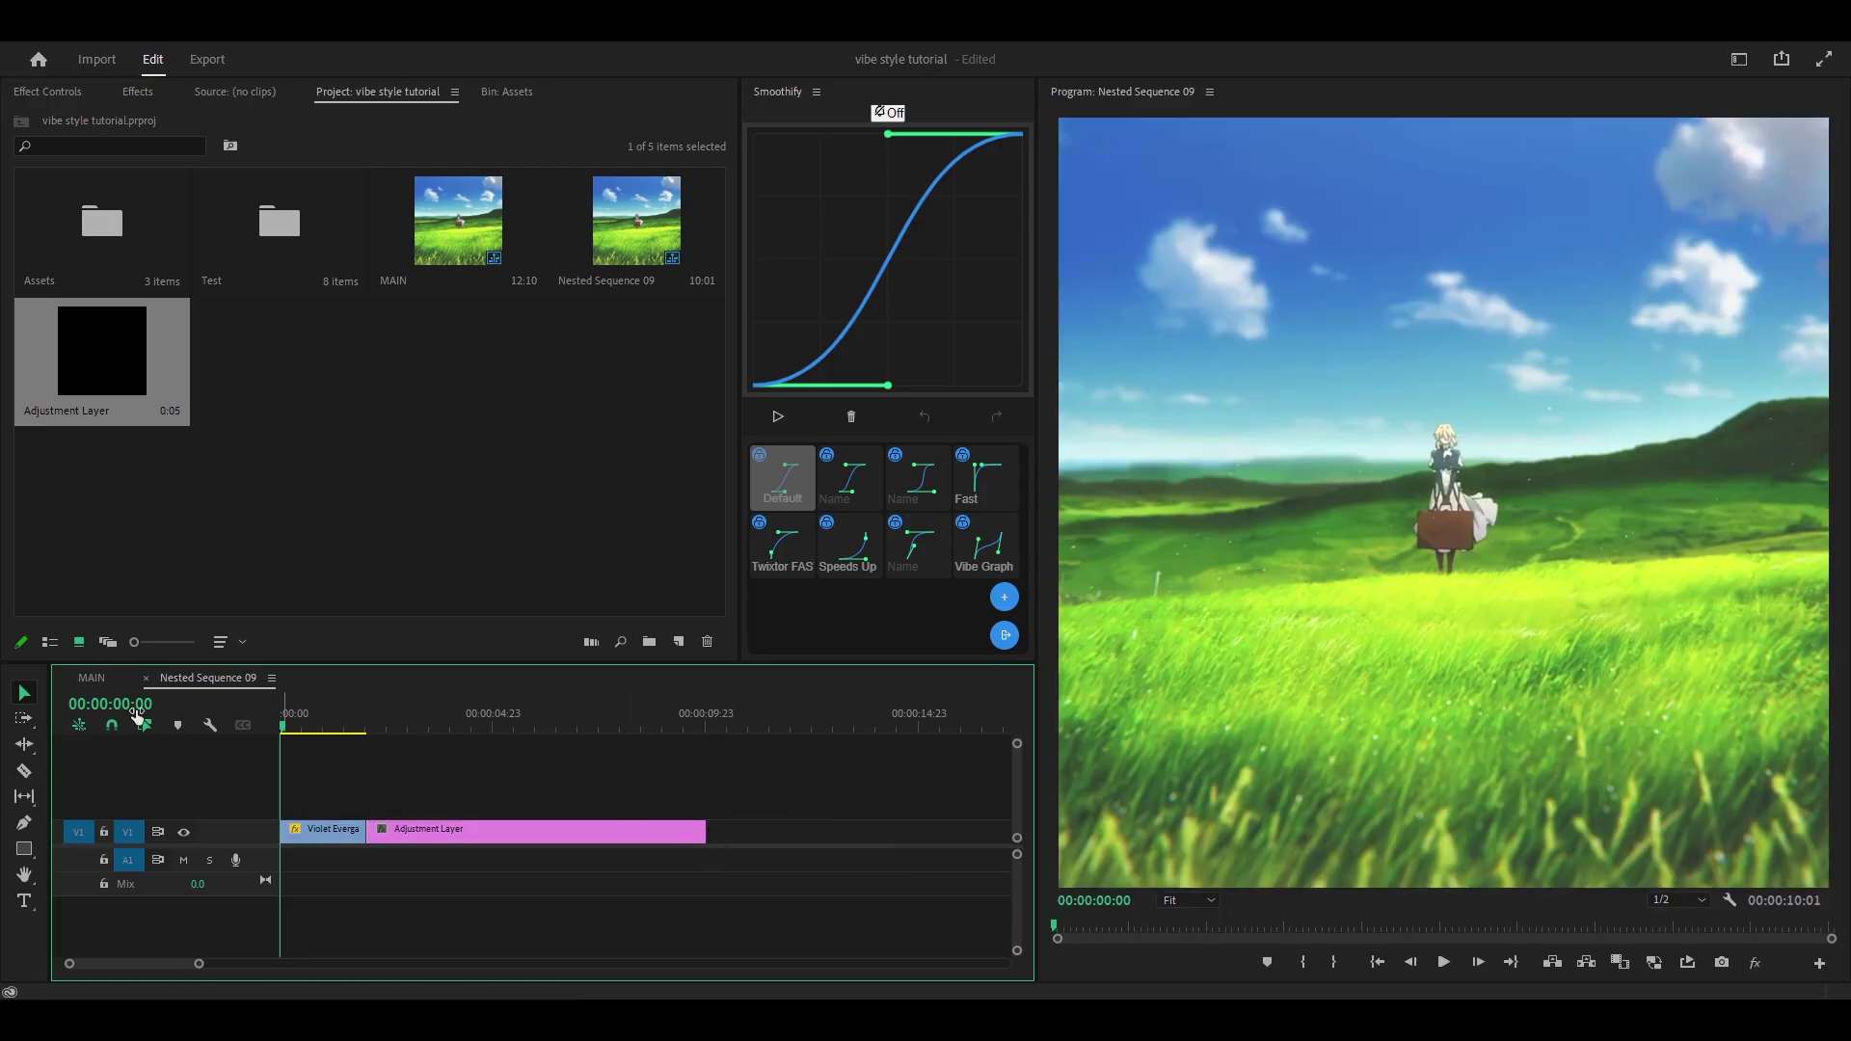
pyautogui.click(95, 677)
pyautogui.press('-')
pyautogui.moveTo(567, 833)
pyautogui.mouseDown()
pyautogui.moveTo(631, 831)
pyautogui.moveTo(568, 831)
pyautogui.mouseUp()
pyautogui.click(210, 679)
pyautogui.moveTo(703, 831); pyautogui.dragTo(398, 830)
pyautogui.click(93, 677)
pyautogui.moveTo(674, 827); pyautogui.dragTo(455, 829)
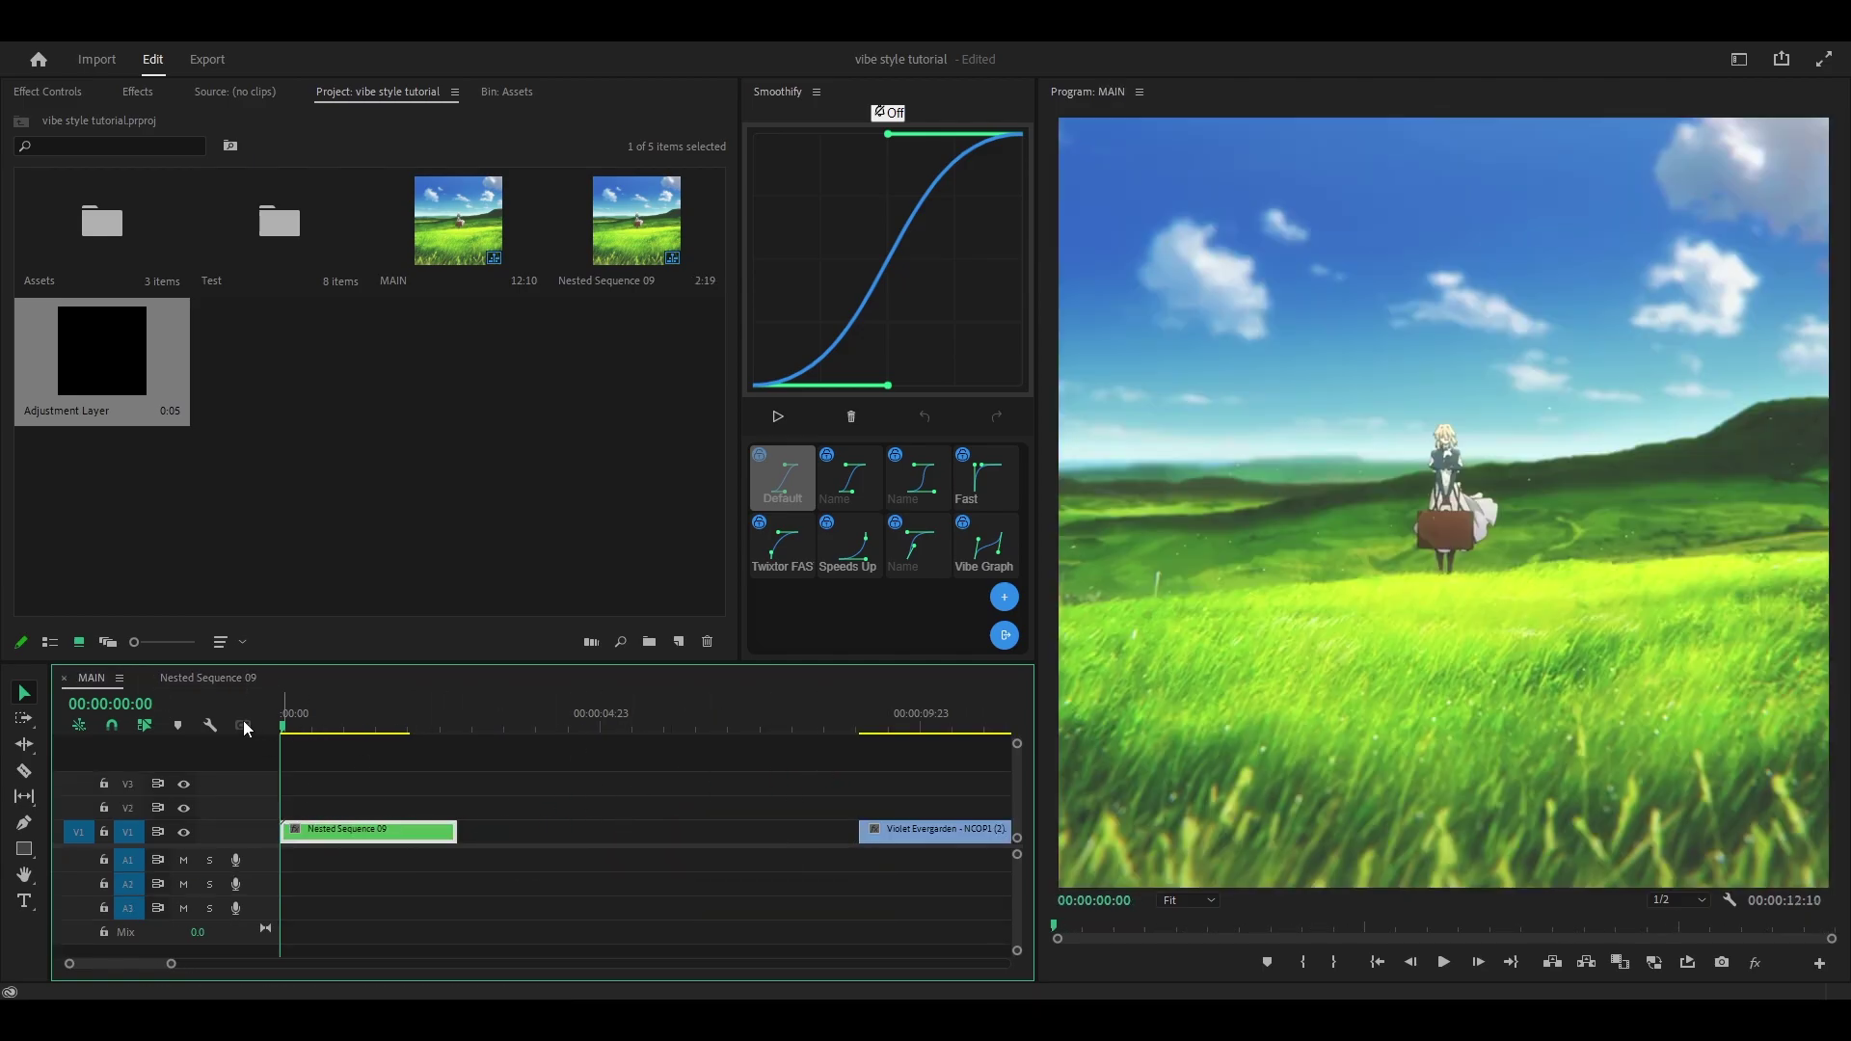
# Step: Extend the adjustment layer to end at about 00:00:08:07, and move MAIN's second clip later so it ends at 00:00:14:13
pyautogui.click(213, 675)
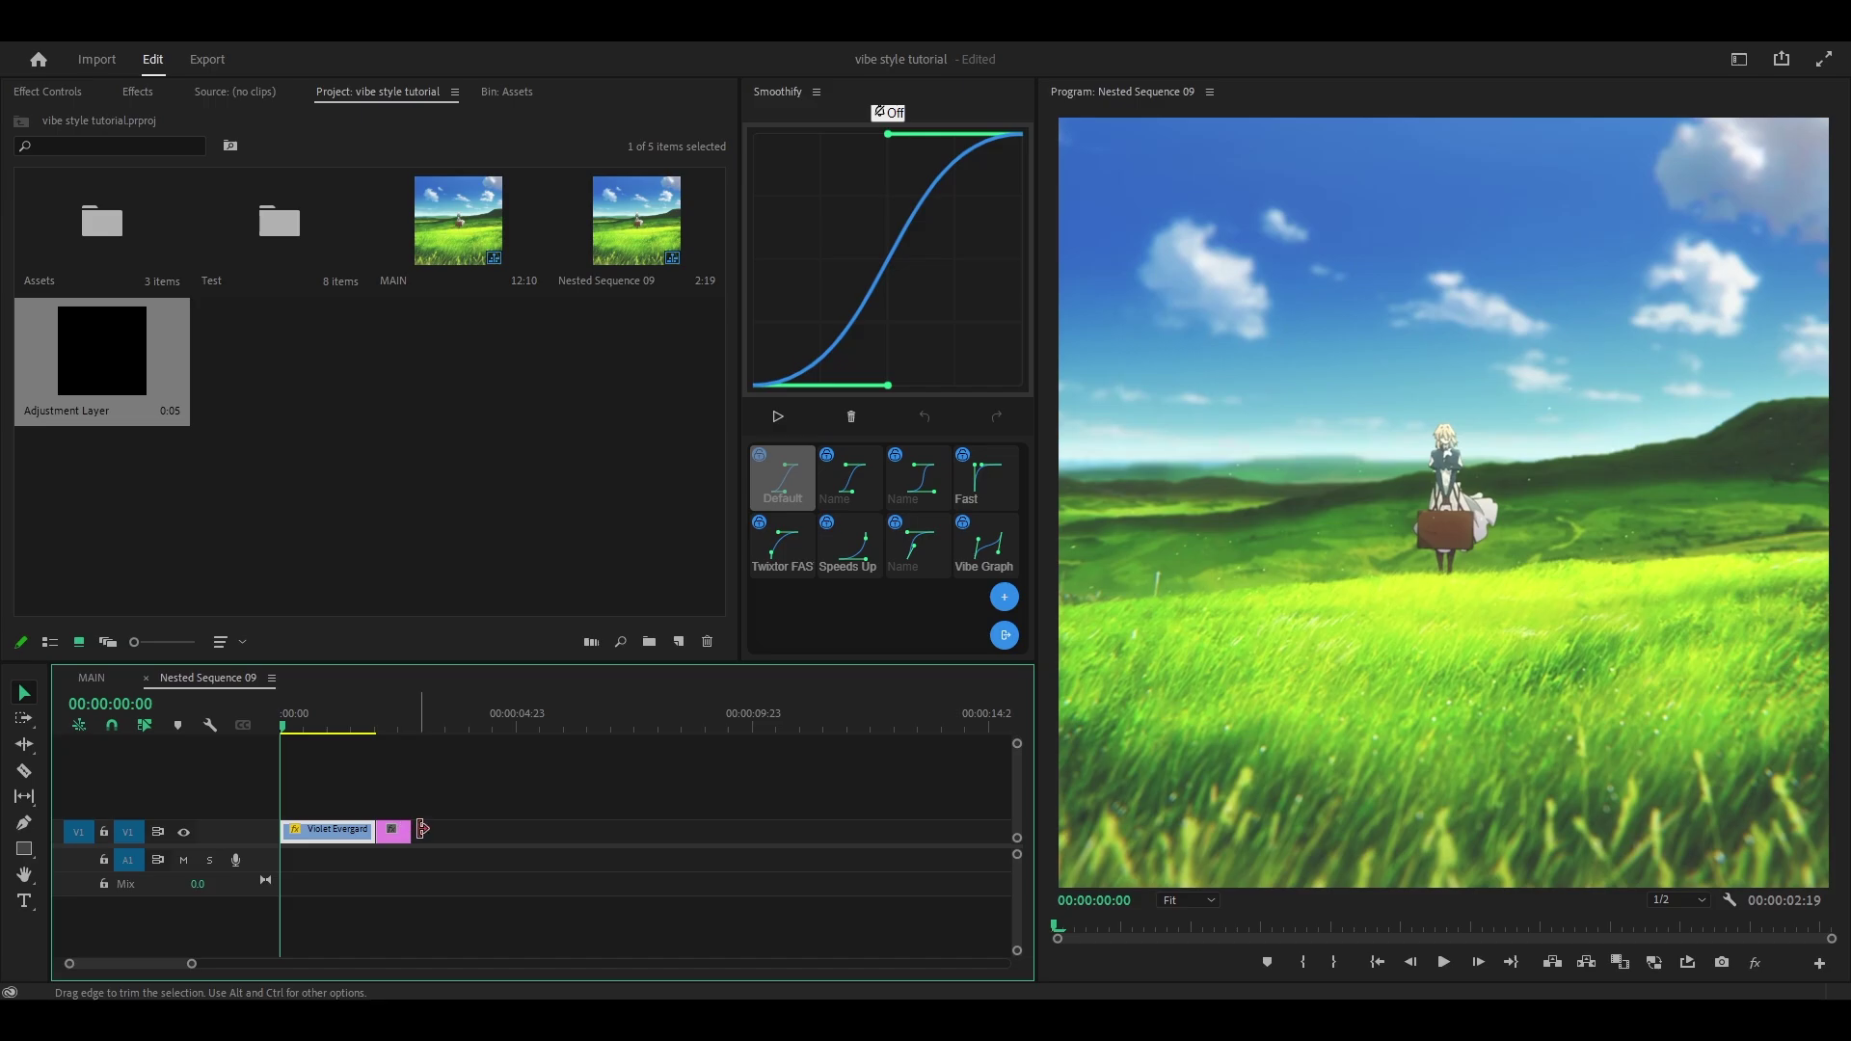
pyautogui.moveTo(409, 829); pyautogui.dragTo(671, 830)
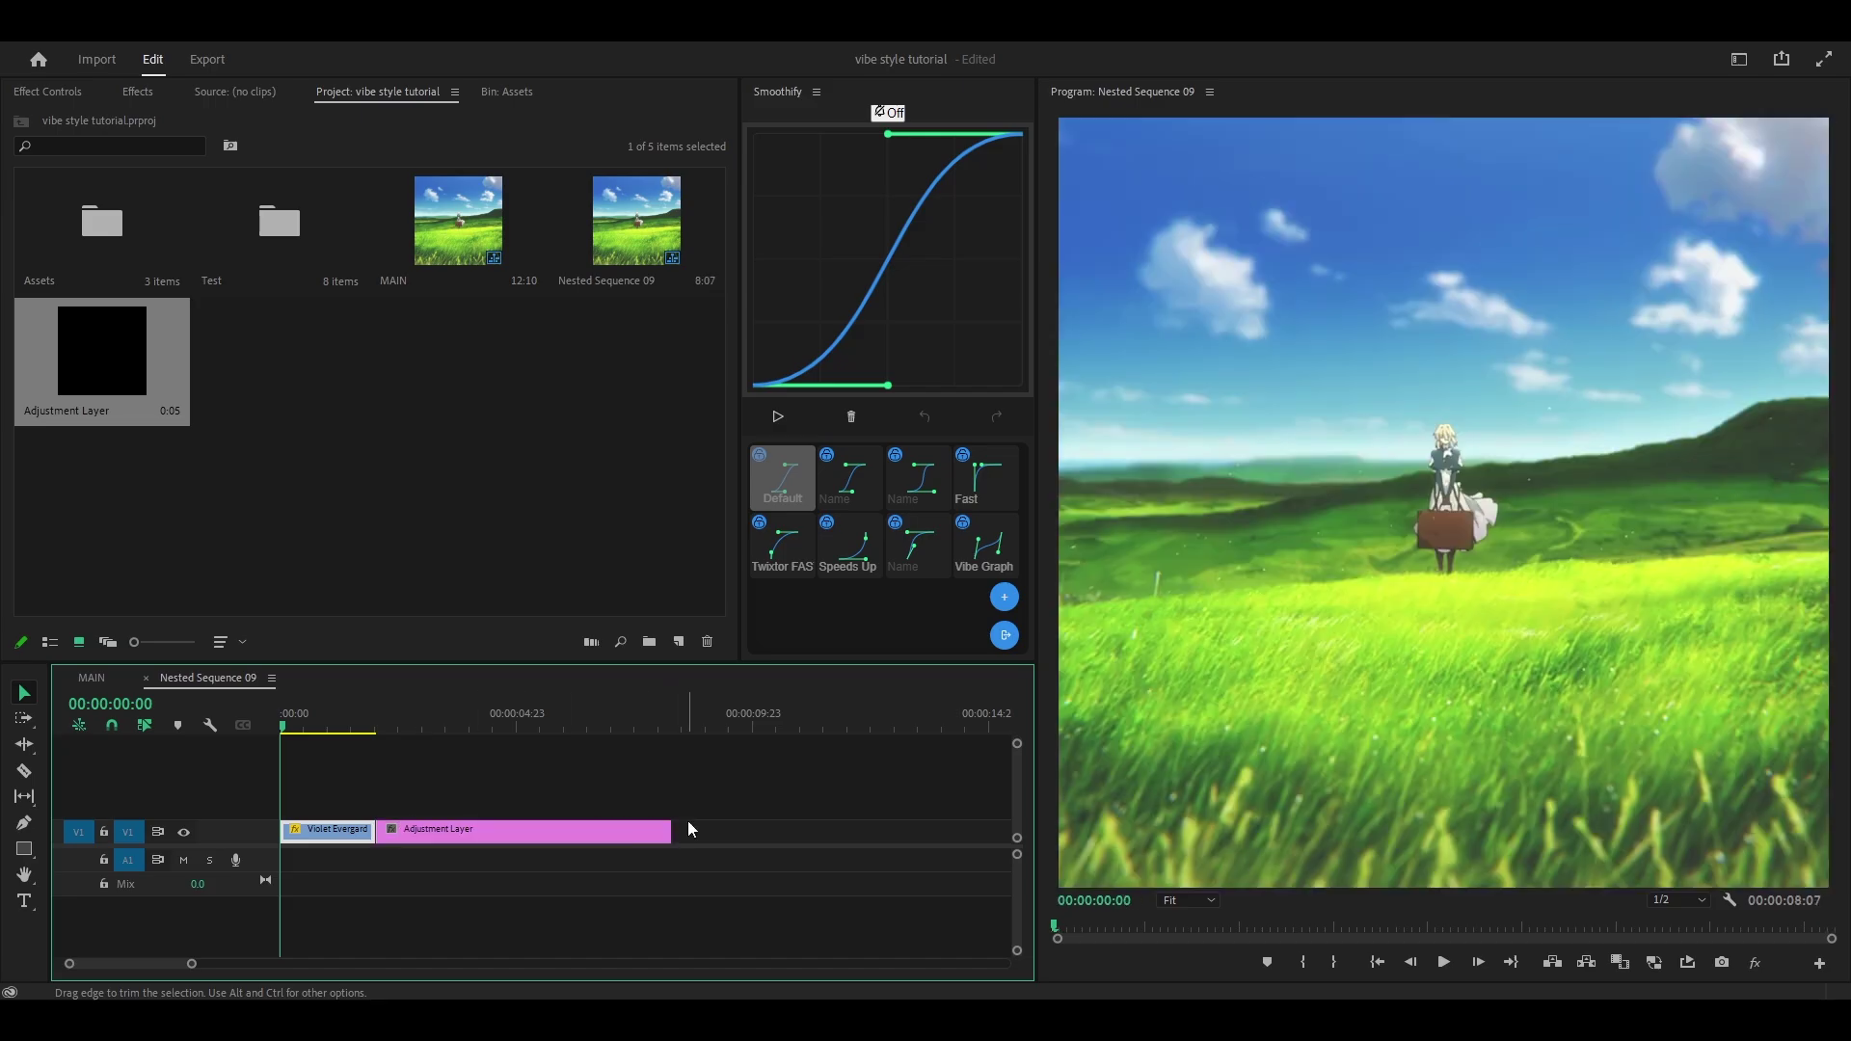
pyautogui.click(94, 679)
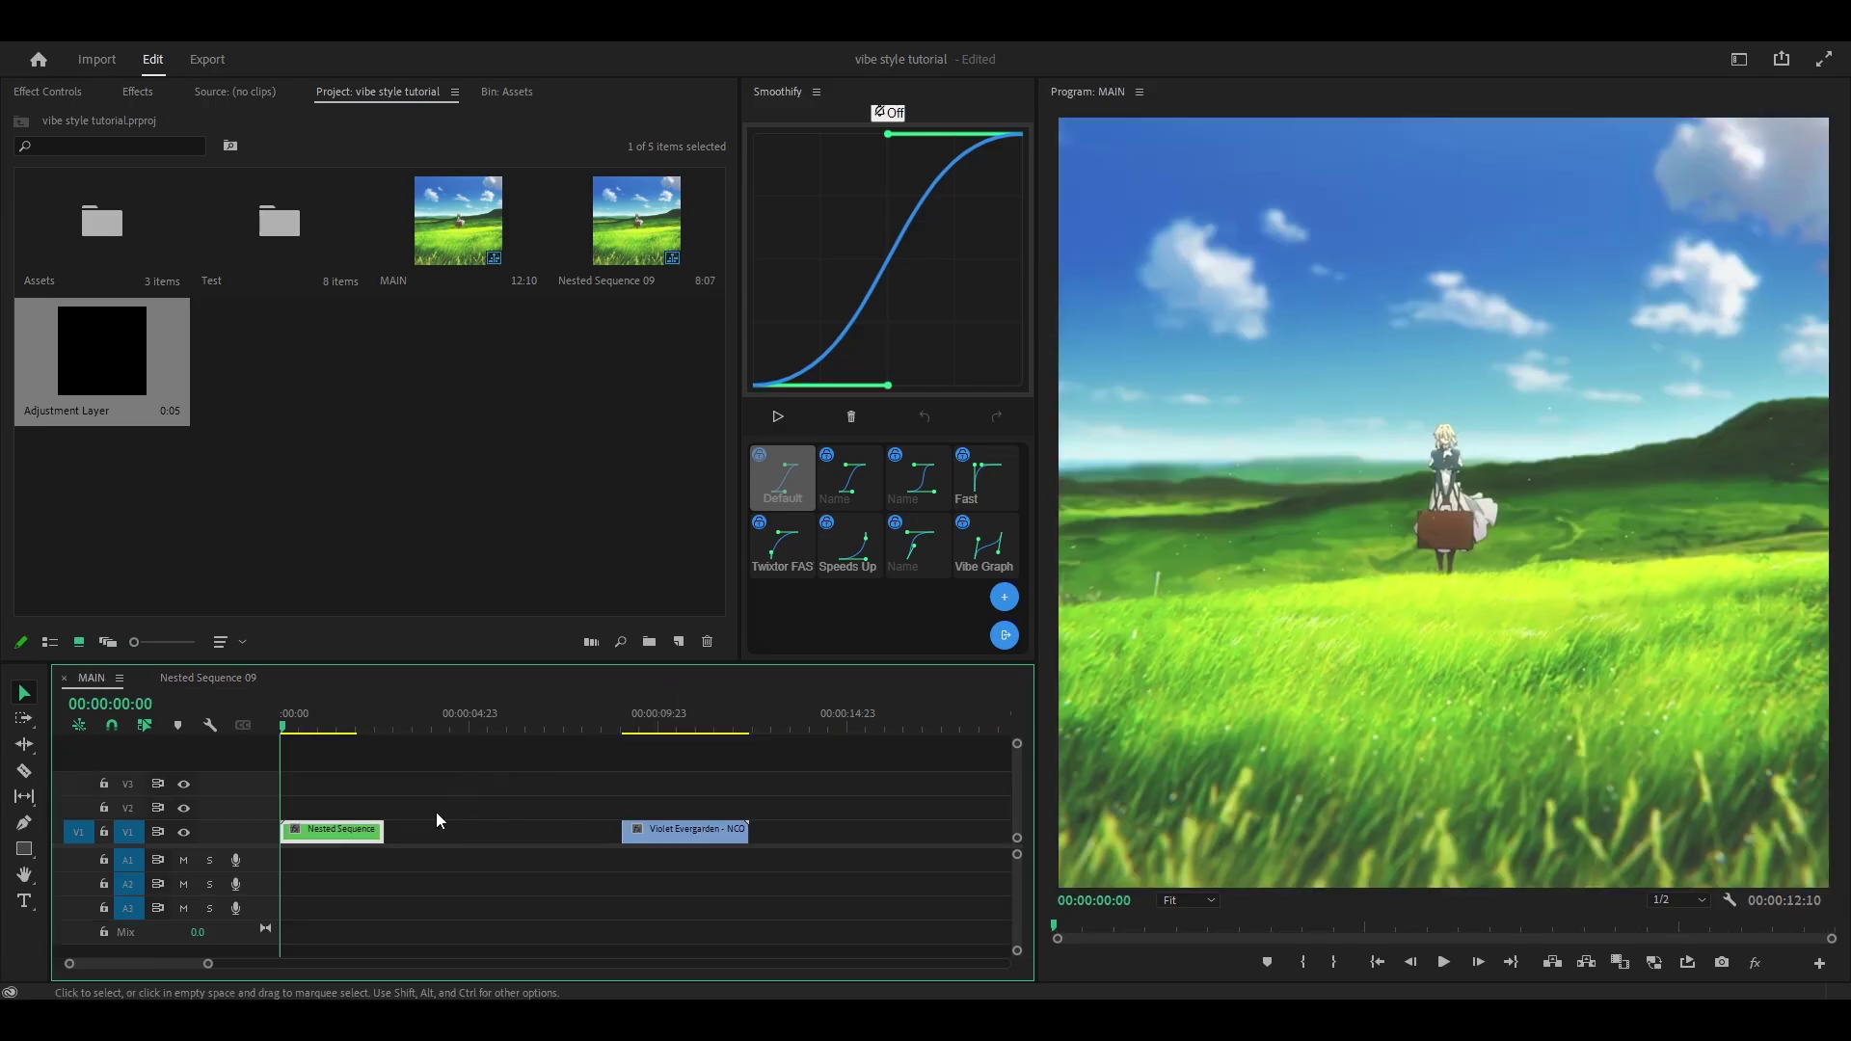
pyautogui.moveTo(656, 836); pyautogui.dragTo(737, 836)
# Step: Preview the Nested Sequence 09 clip in MAIN, cut it at 00:00:01:06 and ripple delete the part after the cut
pyautogui.click(627, 831)
pyautogui.scroll(3, 313, 776)
pyautogui.scroll(2, 318, 752)
pyautogui.hotkey('shift', 'Right')
pyautogui.hotkey('shift', 'Right')
pyautogui.hotkey('shift', 'Right')
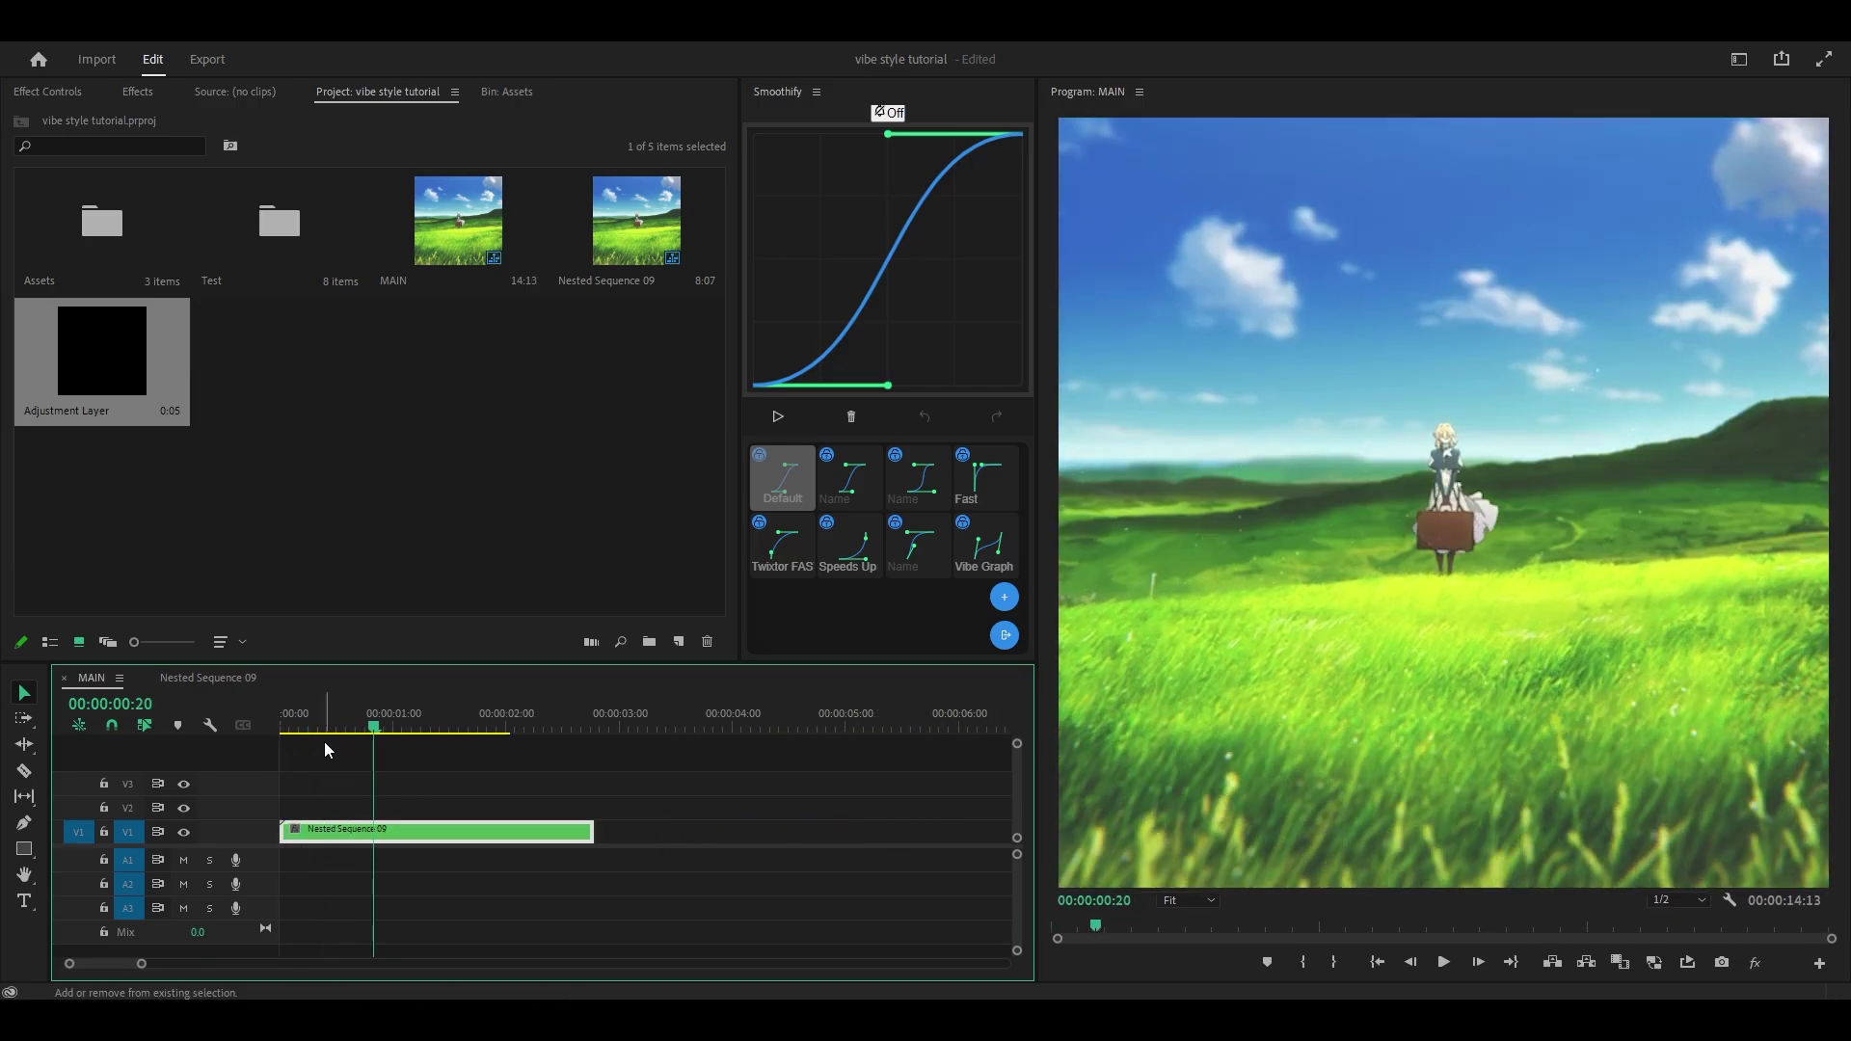
pyautogui.press('space')
pyautogui.press('c')
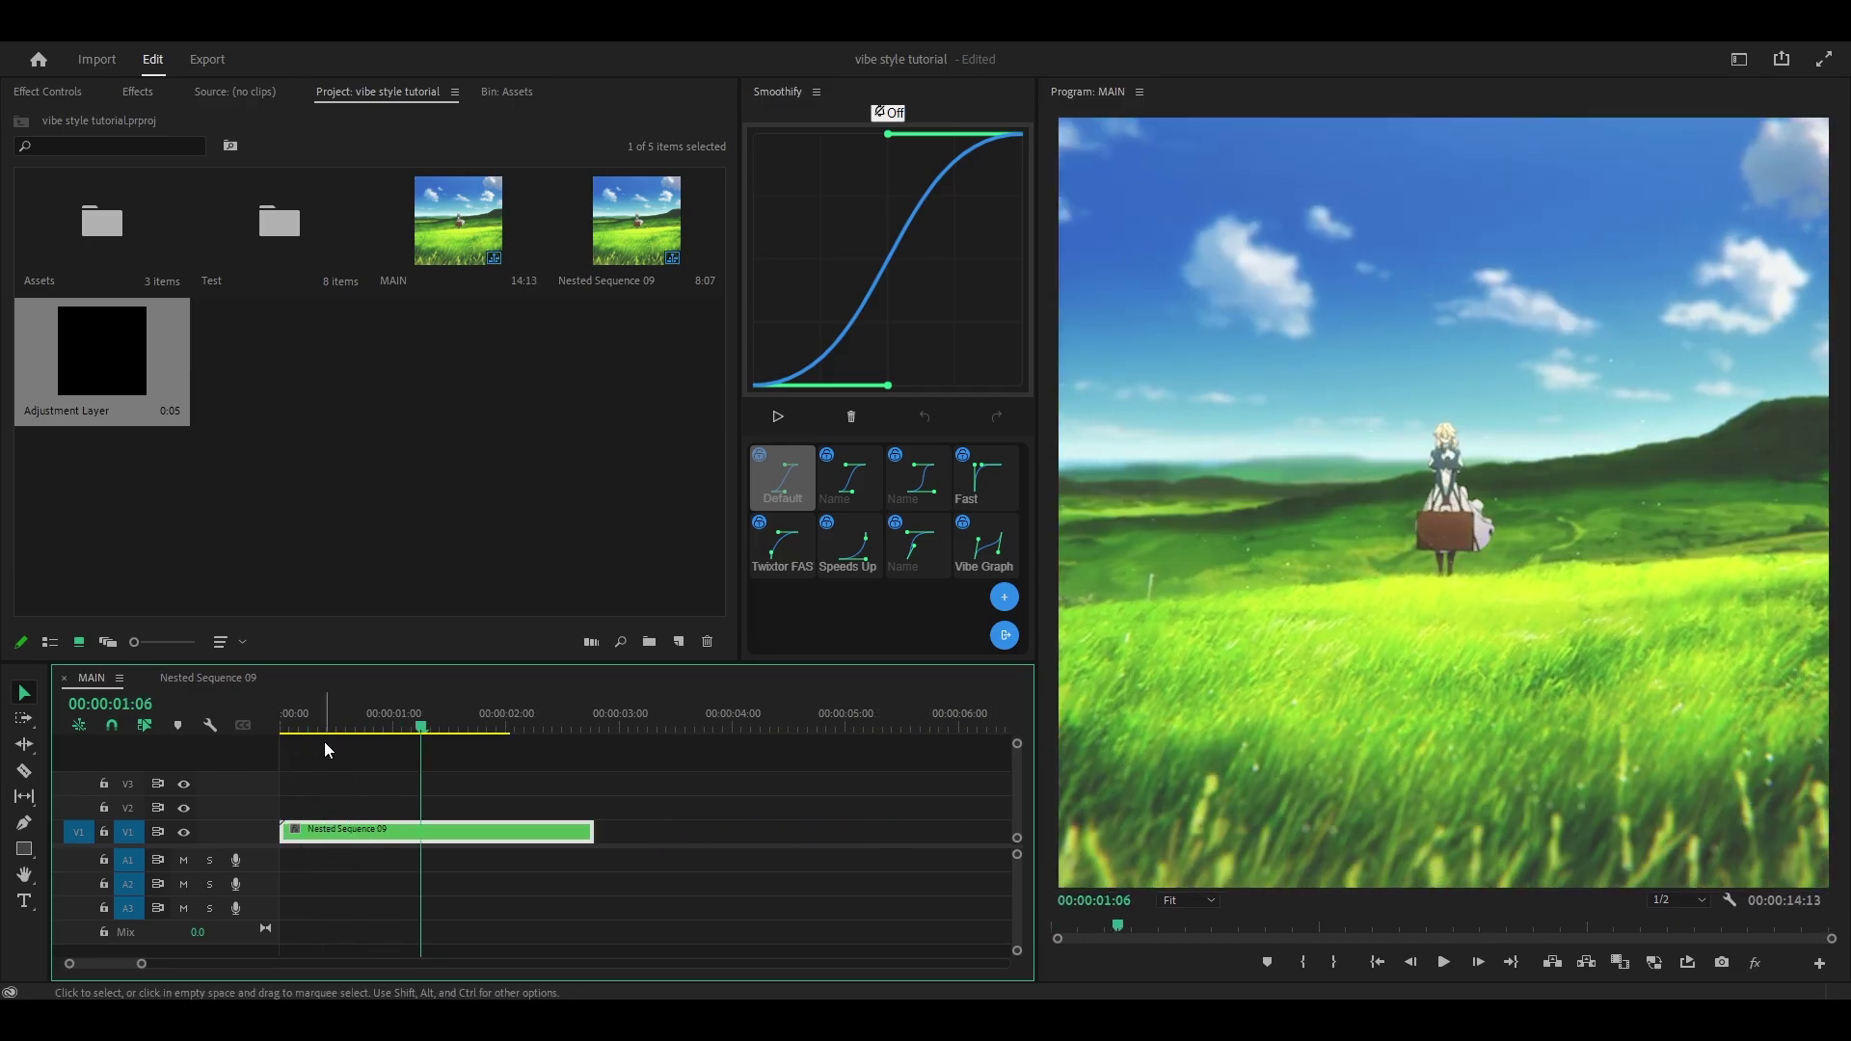
pyautogui.click(422, 836)
pyautogui.press('v')
pyautogui.click(484, 836)
pyautogui.hotkey('shift', 'Delete')
pyautogui.scroll(3, 424, 767)
pyautogui.moveTo(362, 718); pyautogui.dragTo(467, 722)
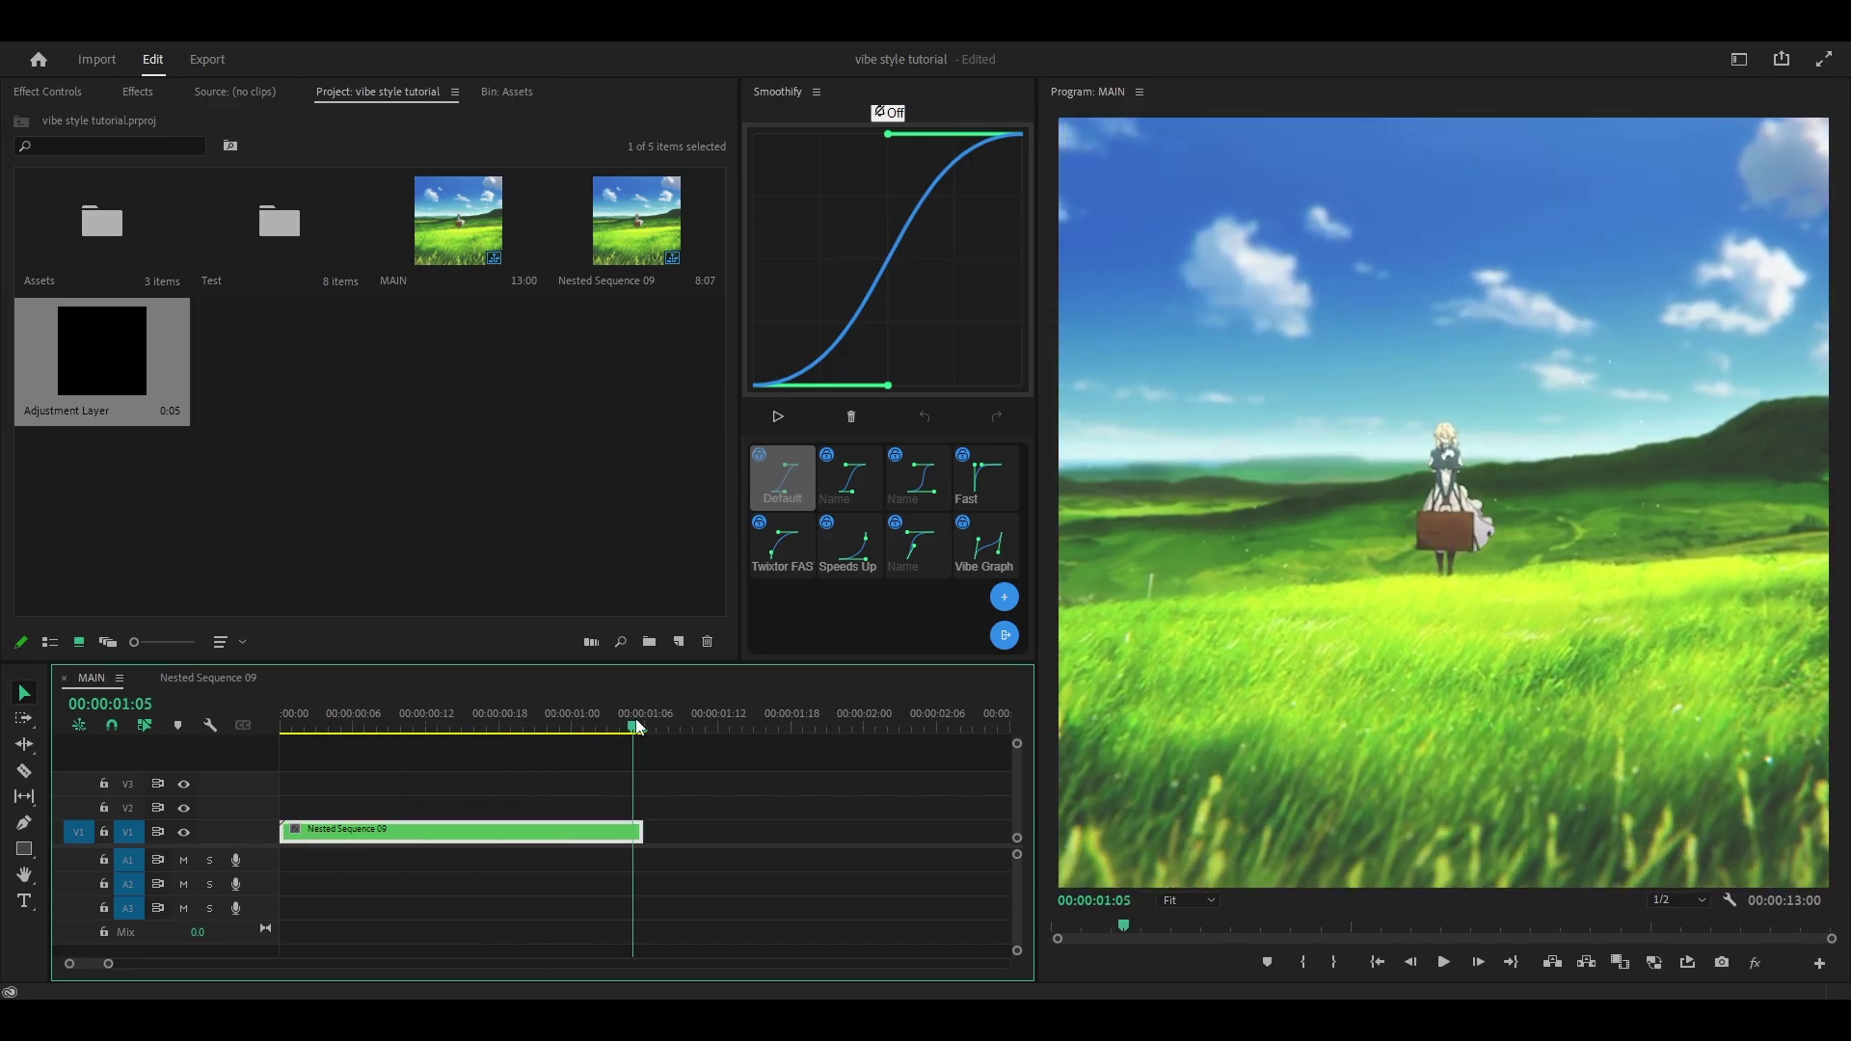
# Step: Apply the Twixtor Pro effect to the Nested Sequence 09 clip in MAIN and show its settings
pyautogui.press('Home')
pyautogui.click(142, 93)
pyautogui.click(106, 116)
pyautogui.write('twixtor')
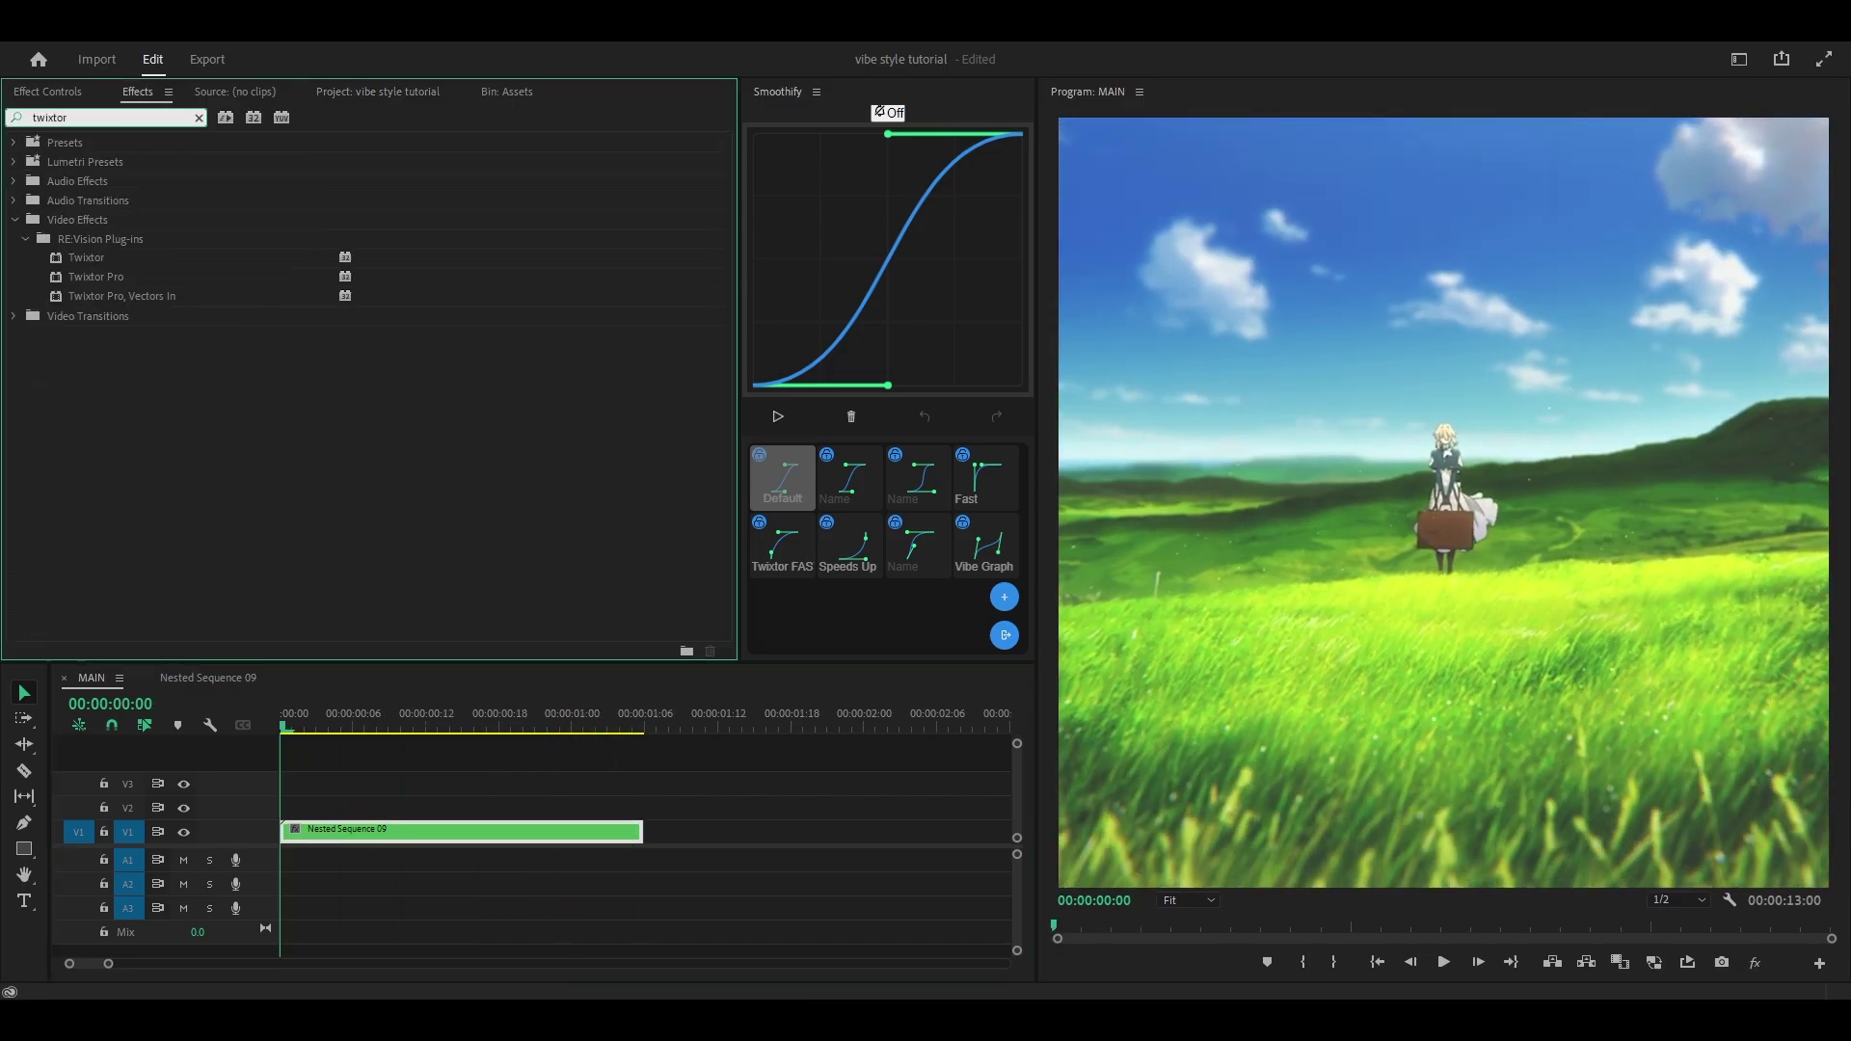
pyautogui.doubleClick(118, 275)
pyautogui.click(48, 91)
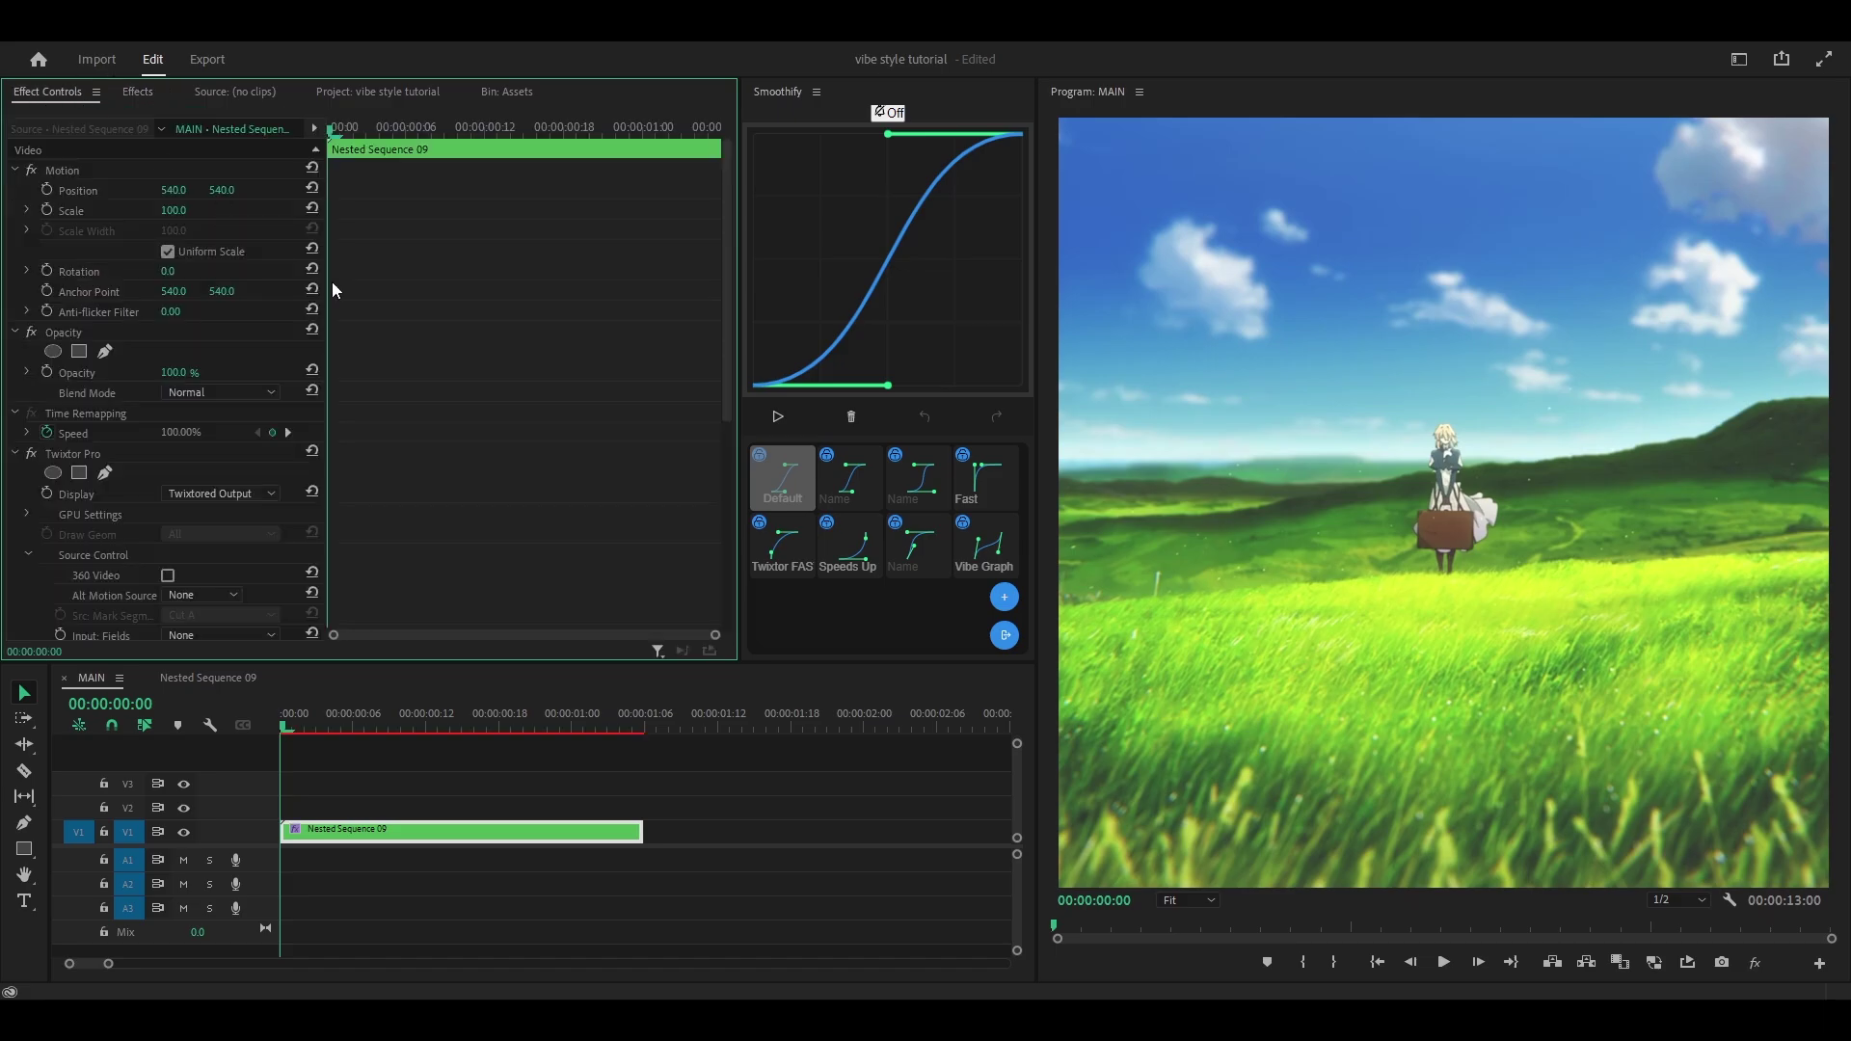
# Step: Set Twixtor Pro's Image Prep to Delinearize and Warping to Forward, and expand the Main_BG Layer Settings
pyautogui.scroll(-3, 453, 386)
pyautogui.click(224, 327)
pyautogui.click(209, 388)
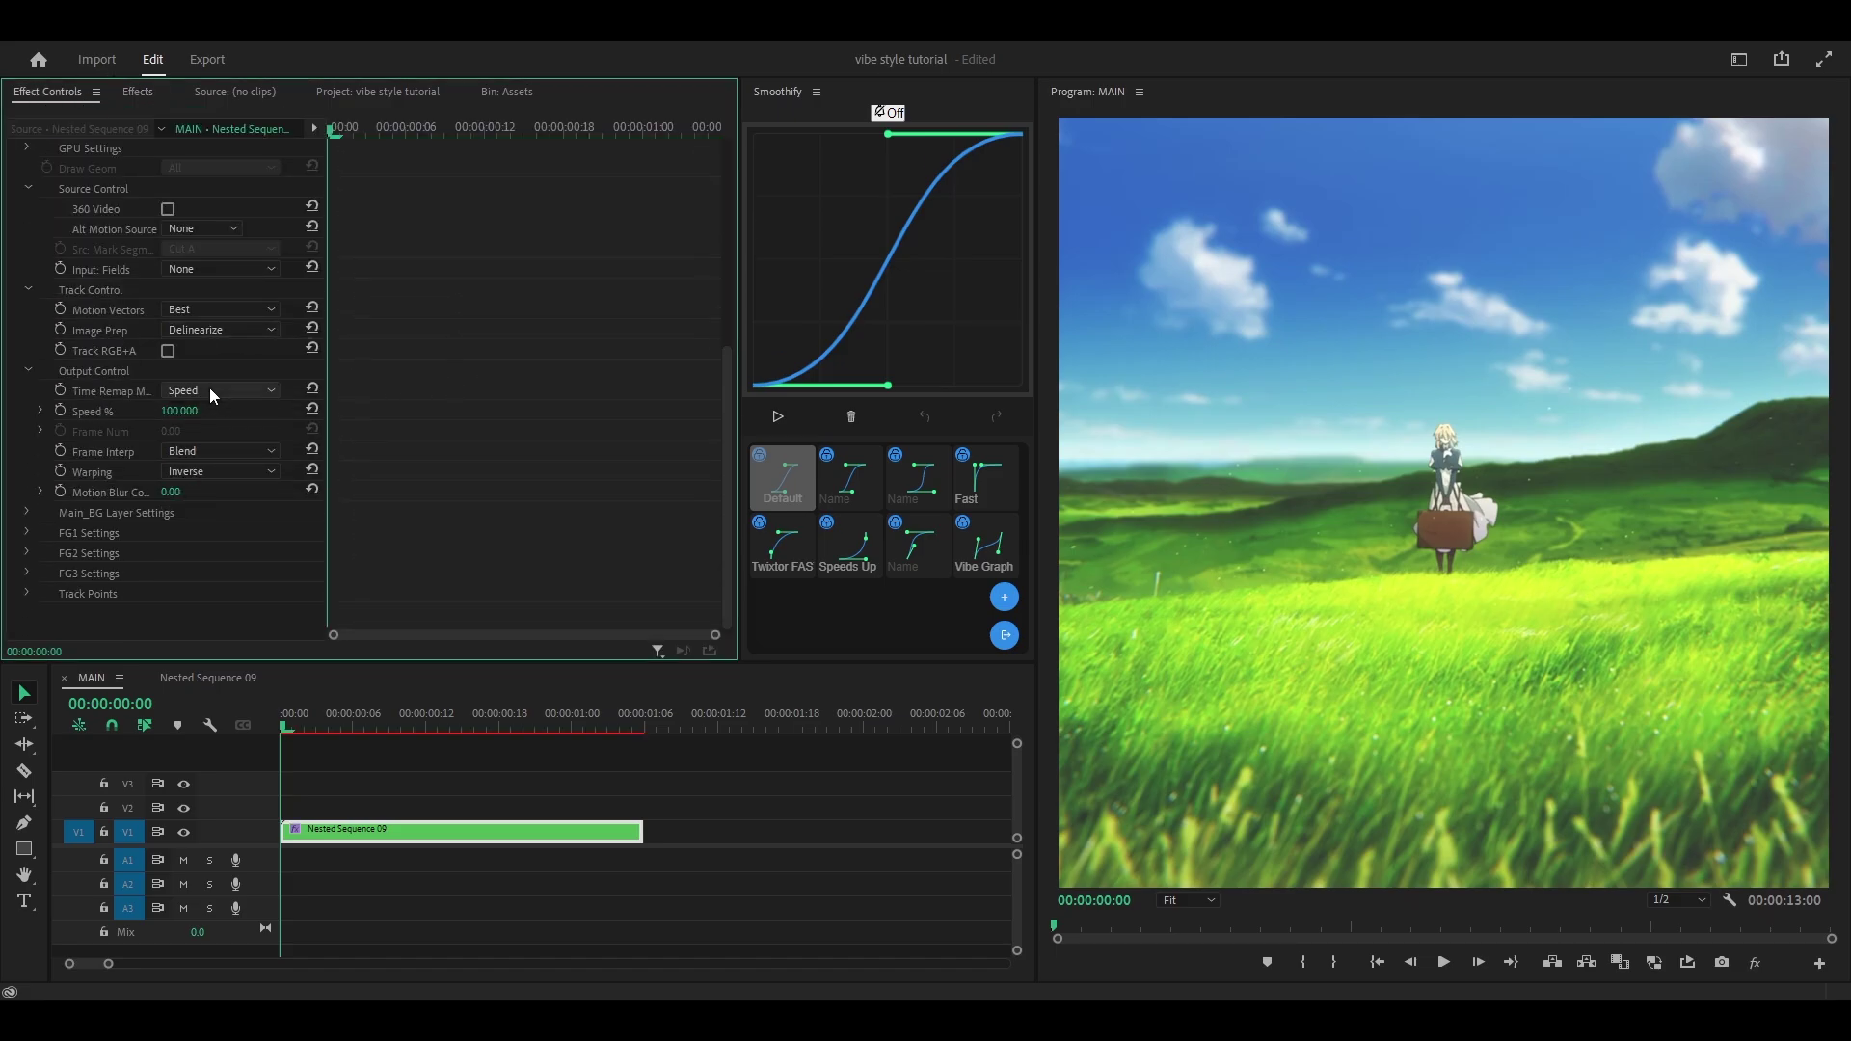
pyautogui.click(210, 472)
pyautogui.click(200, 536)
pyautogui.click(28, 510)
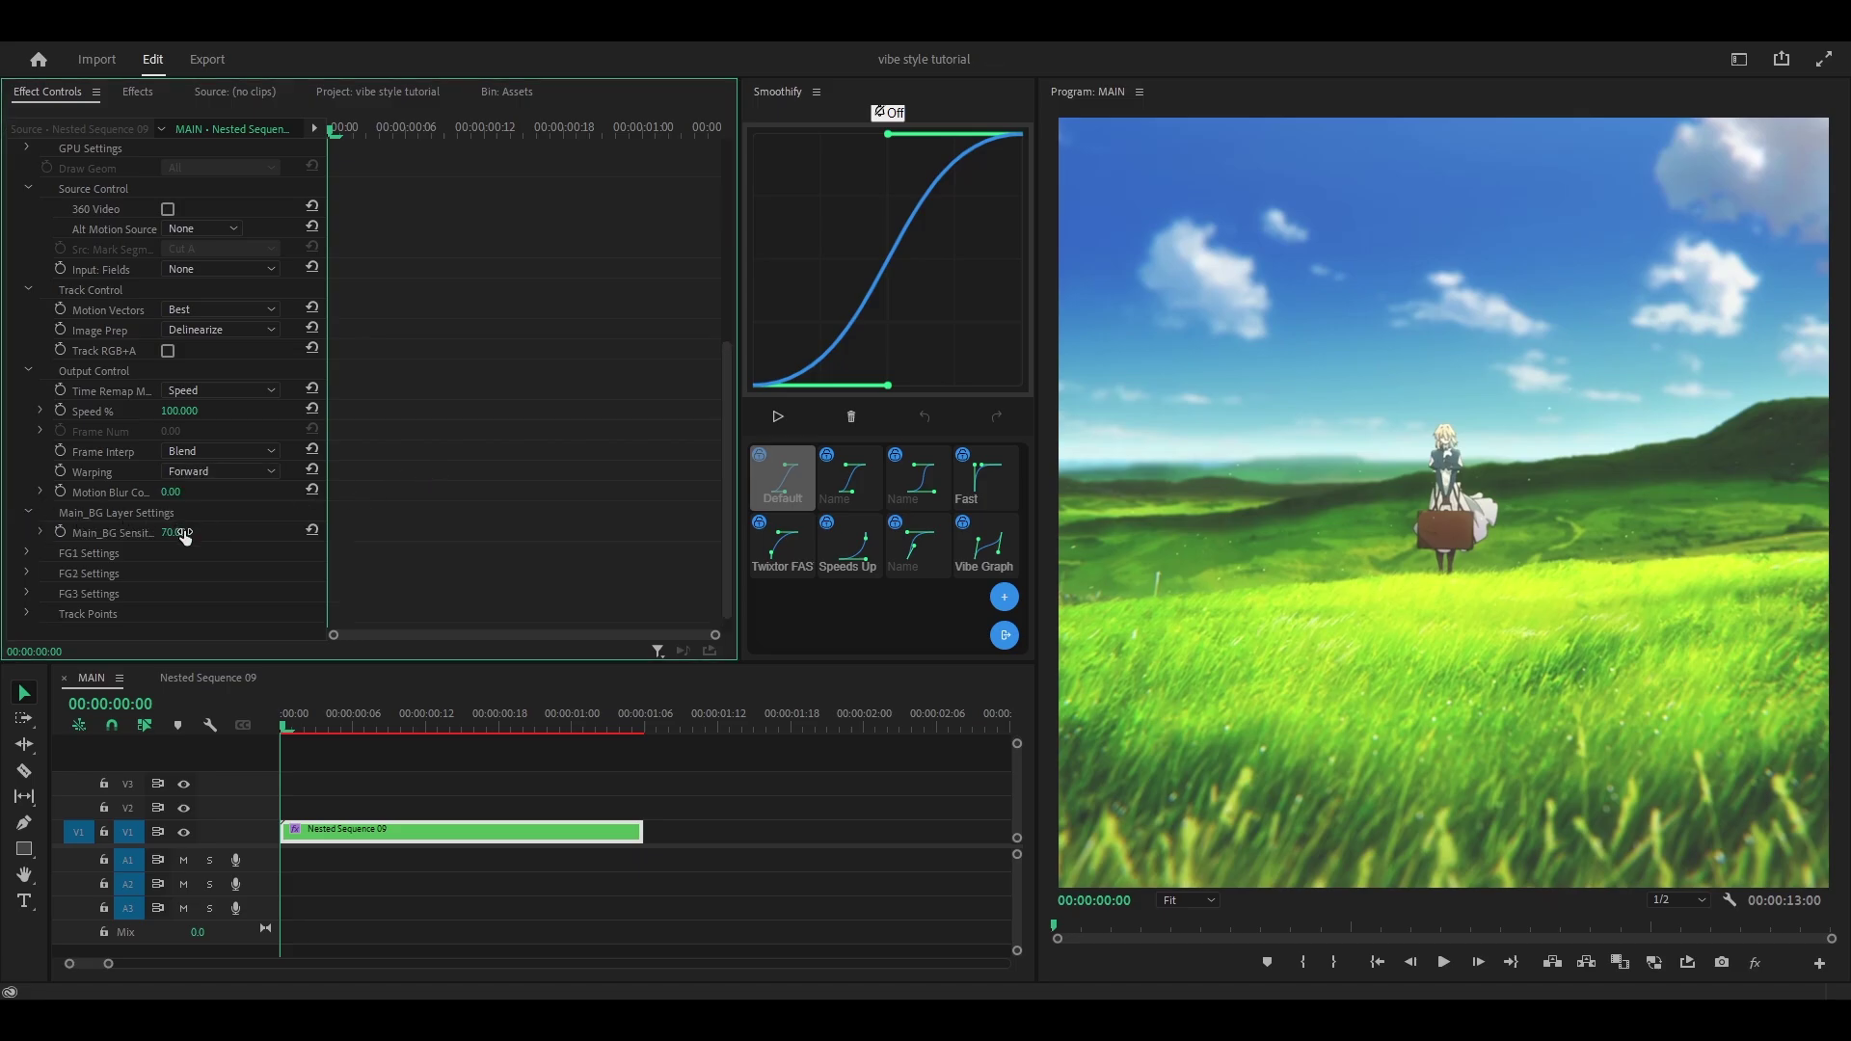
# Step: Save the configured Twixtor Pro effect as a preset named "Vibe Twixtor Settings" with the Scale type
pyautogui.scroll(3, 593, 609)
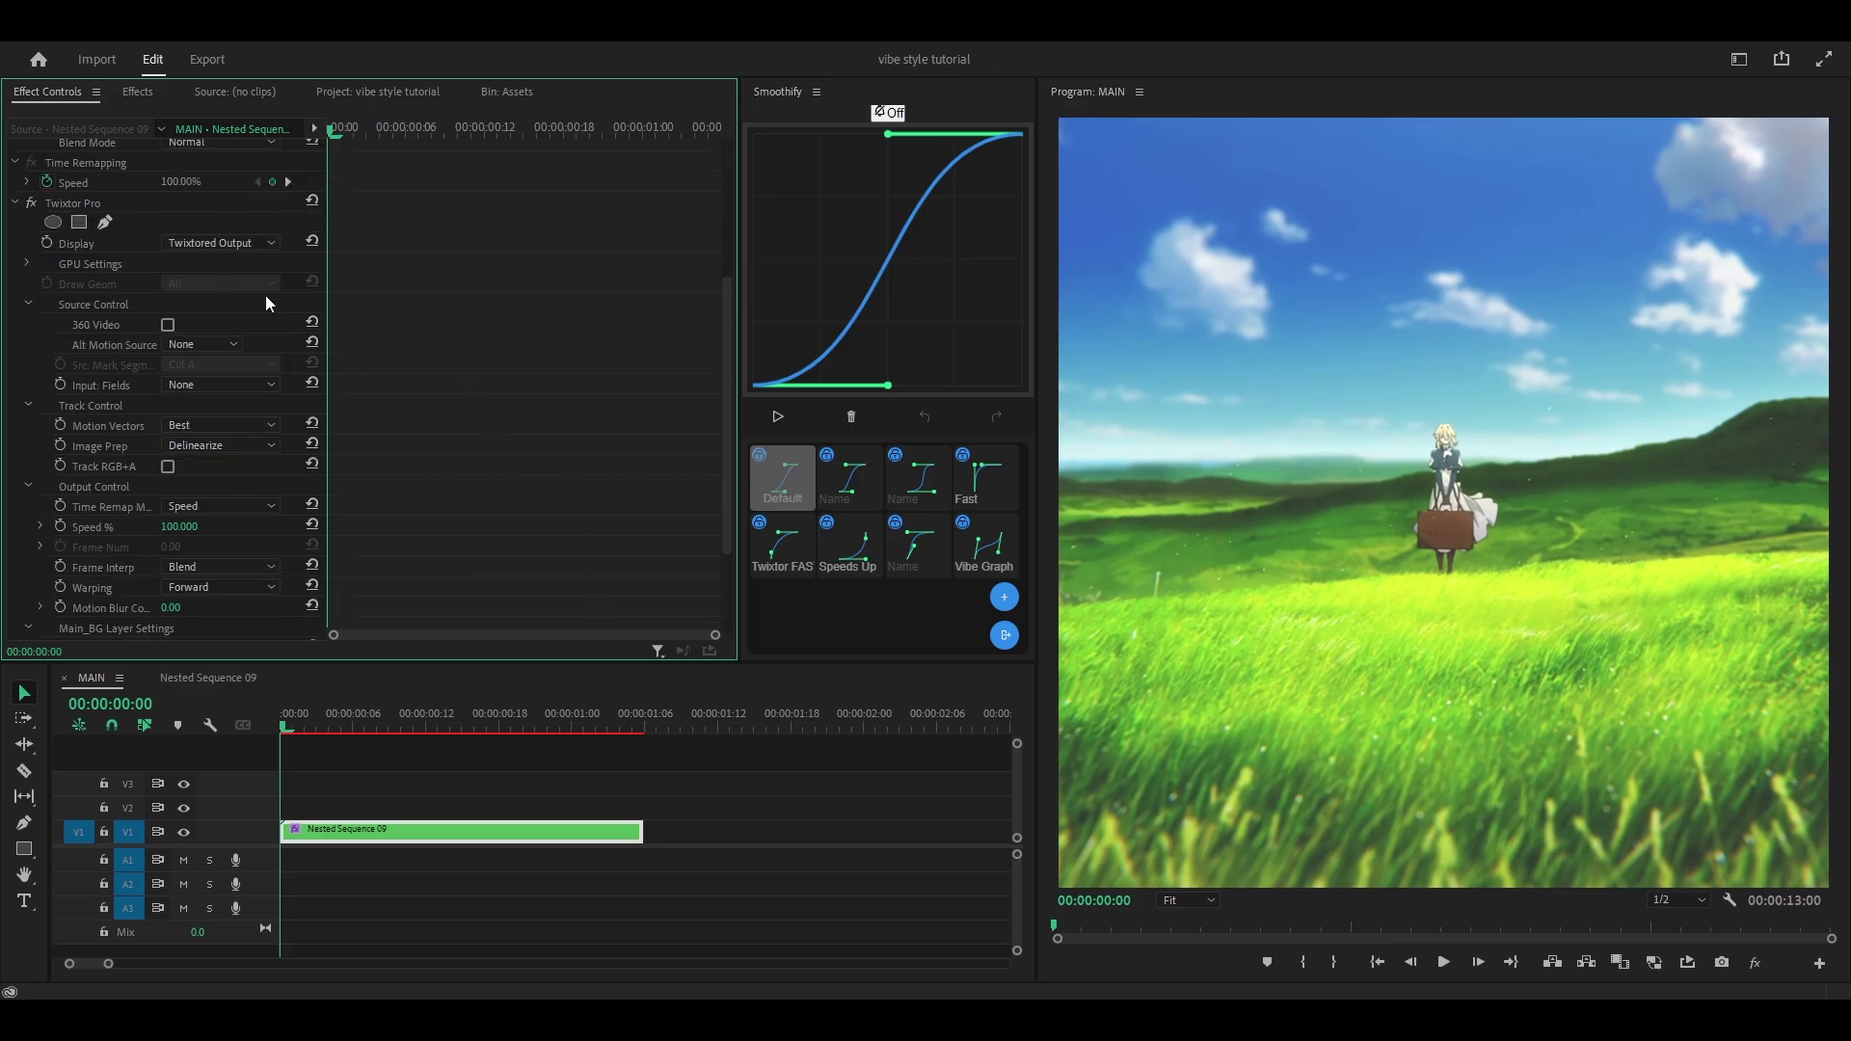
pyautogui.scroll(-1, 419, 779)
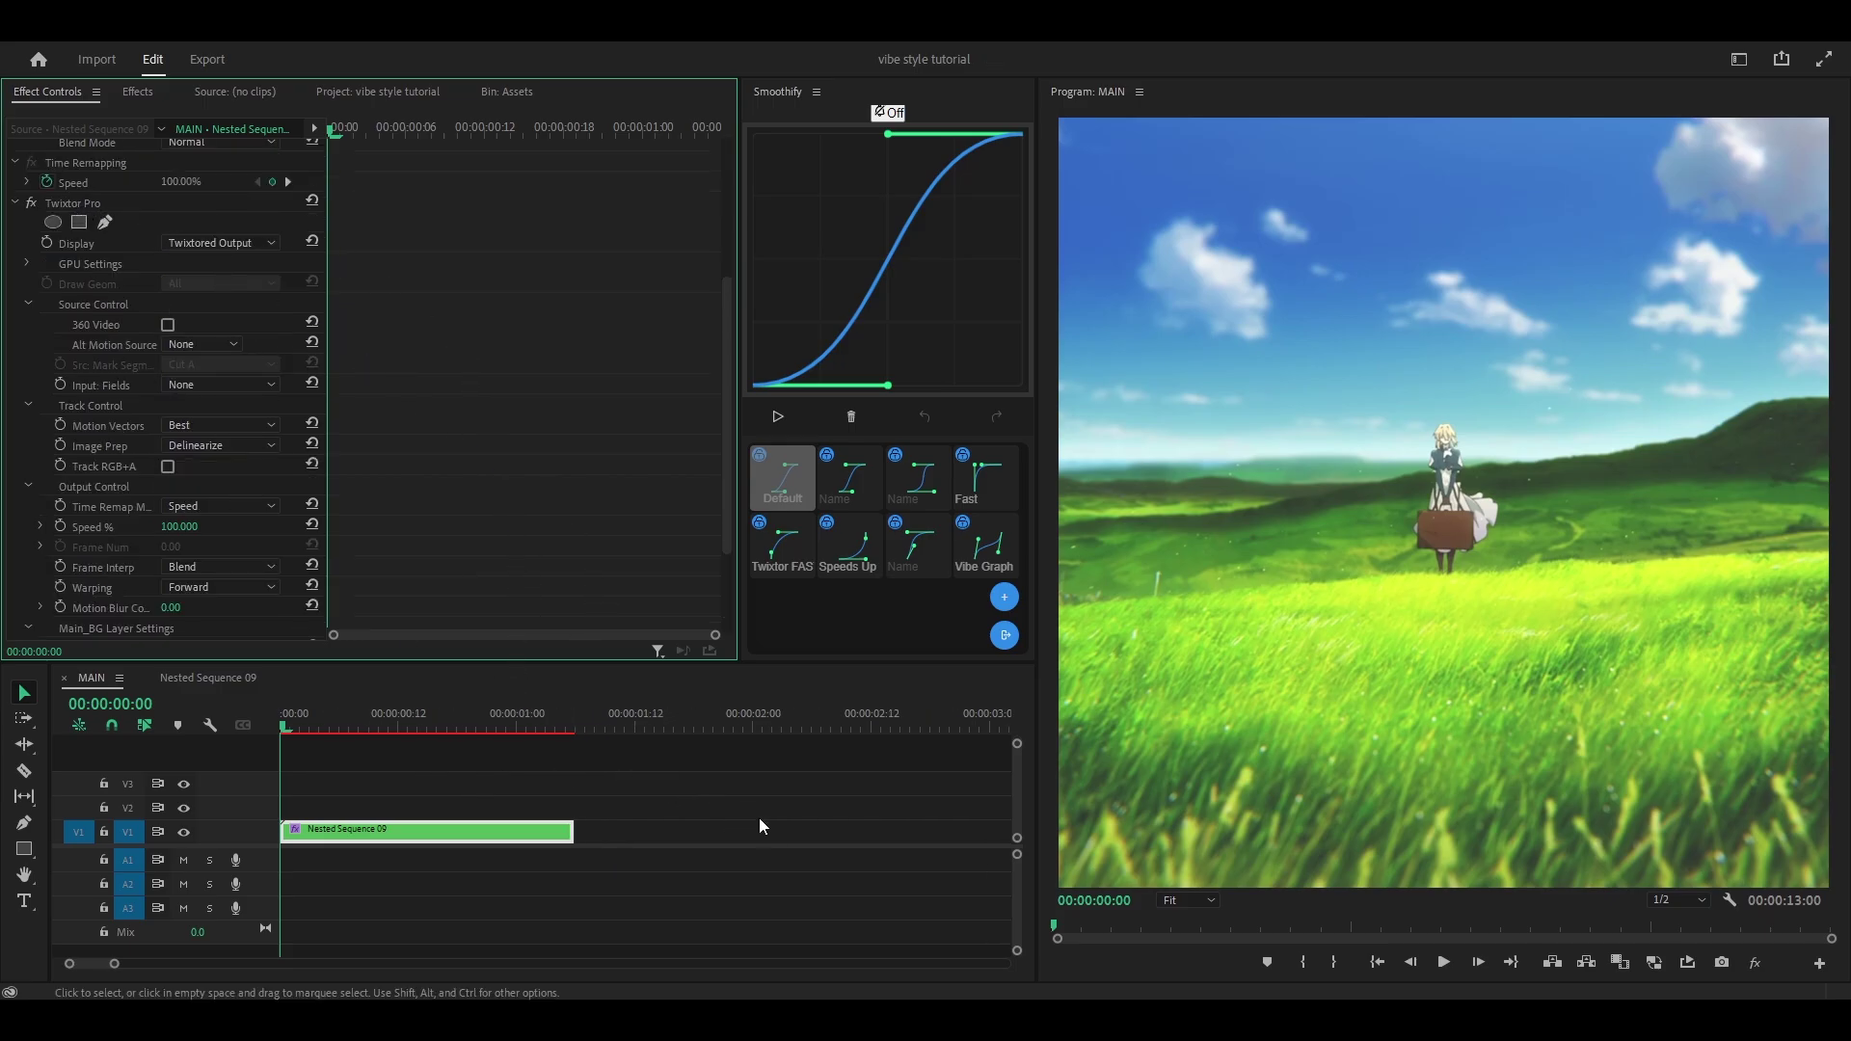
pyautogui.rightClick(75, 203)
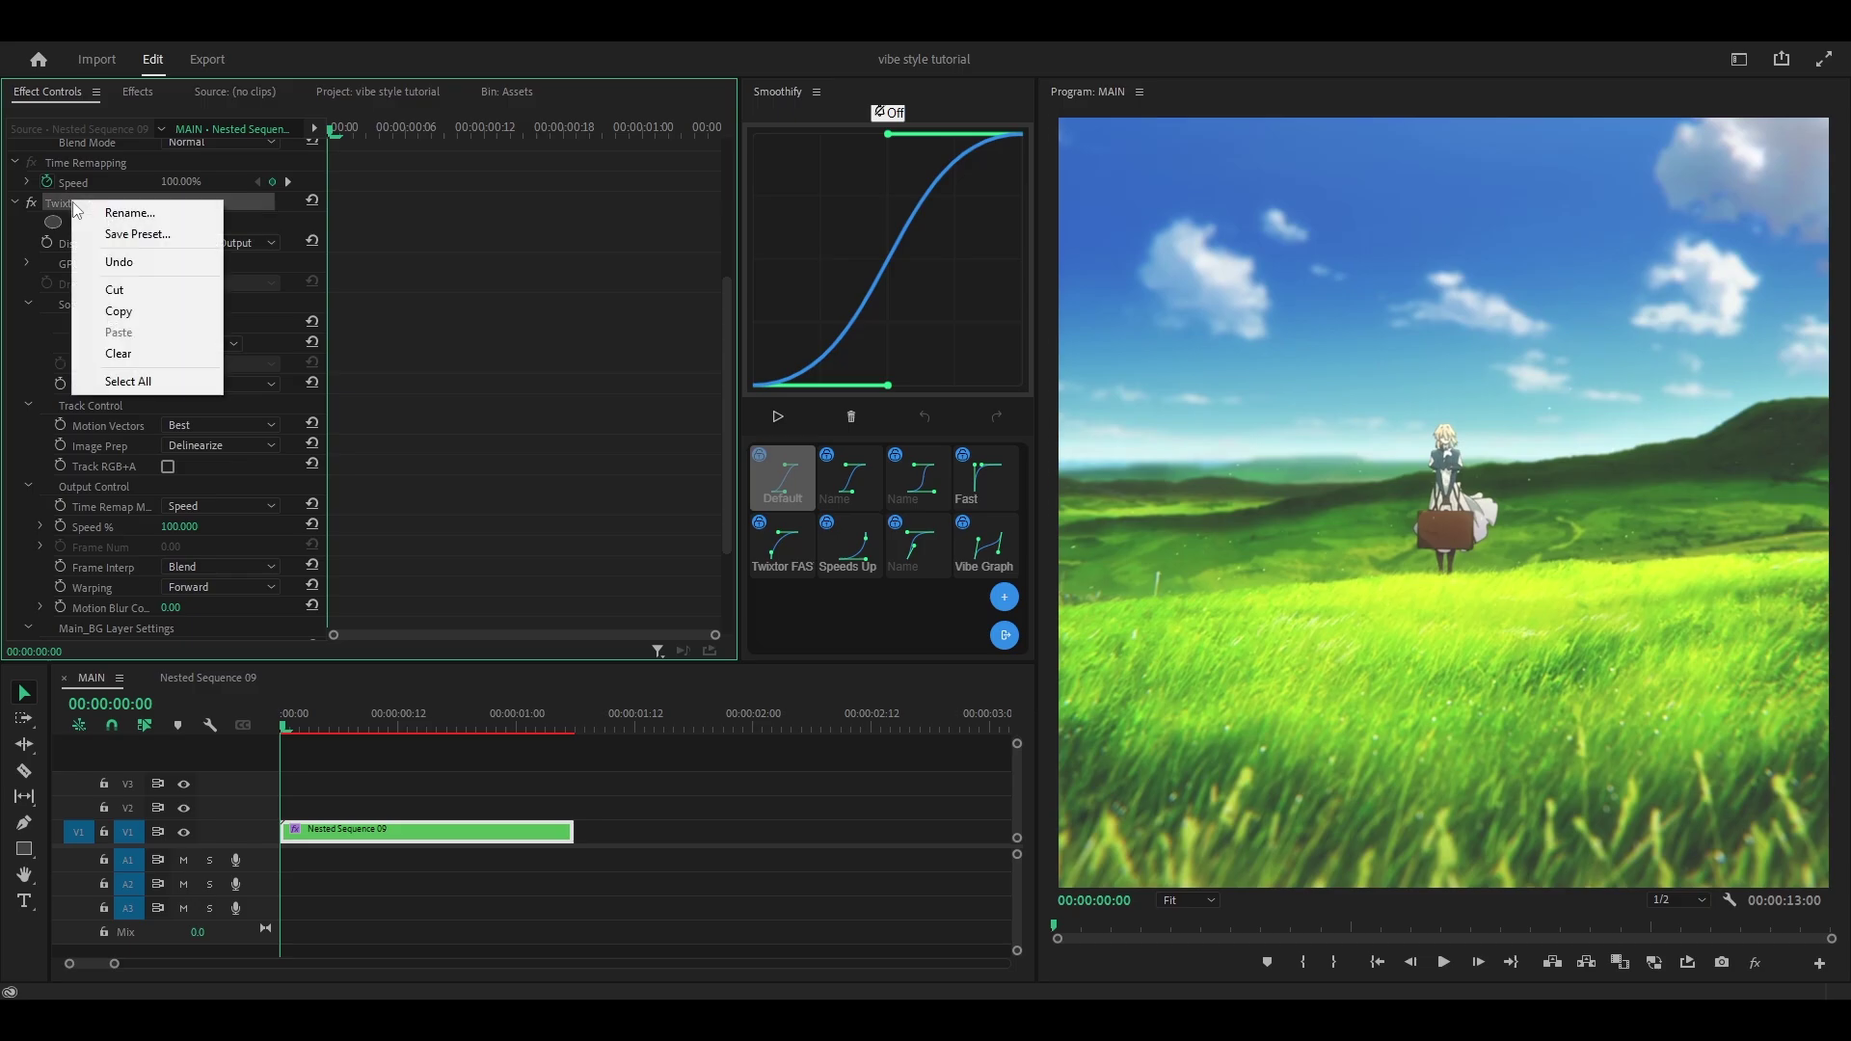
pyautogui.click(137, 234)
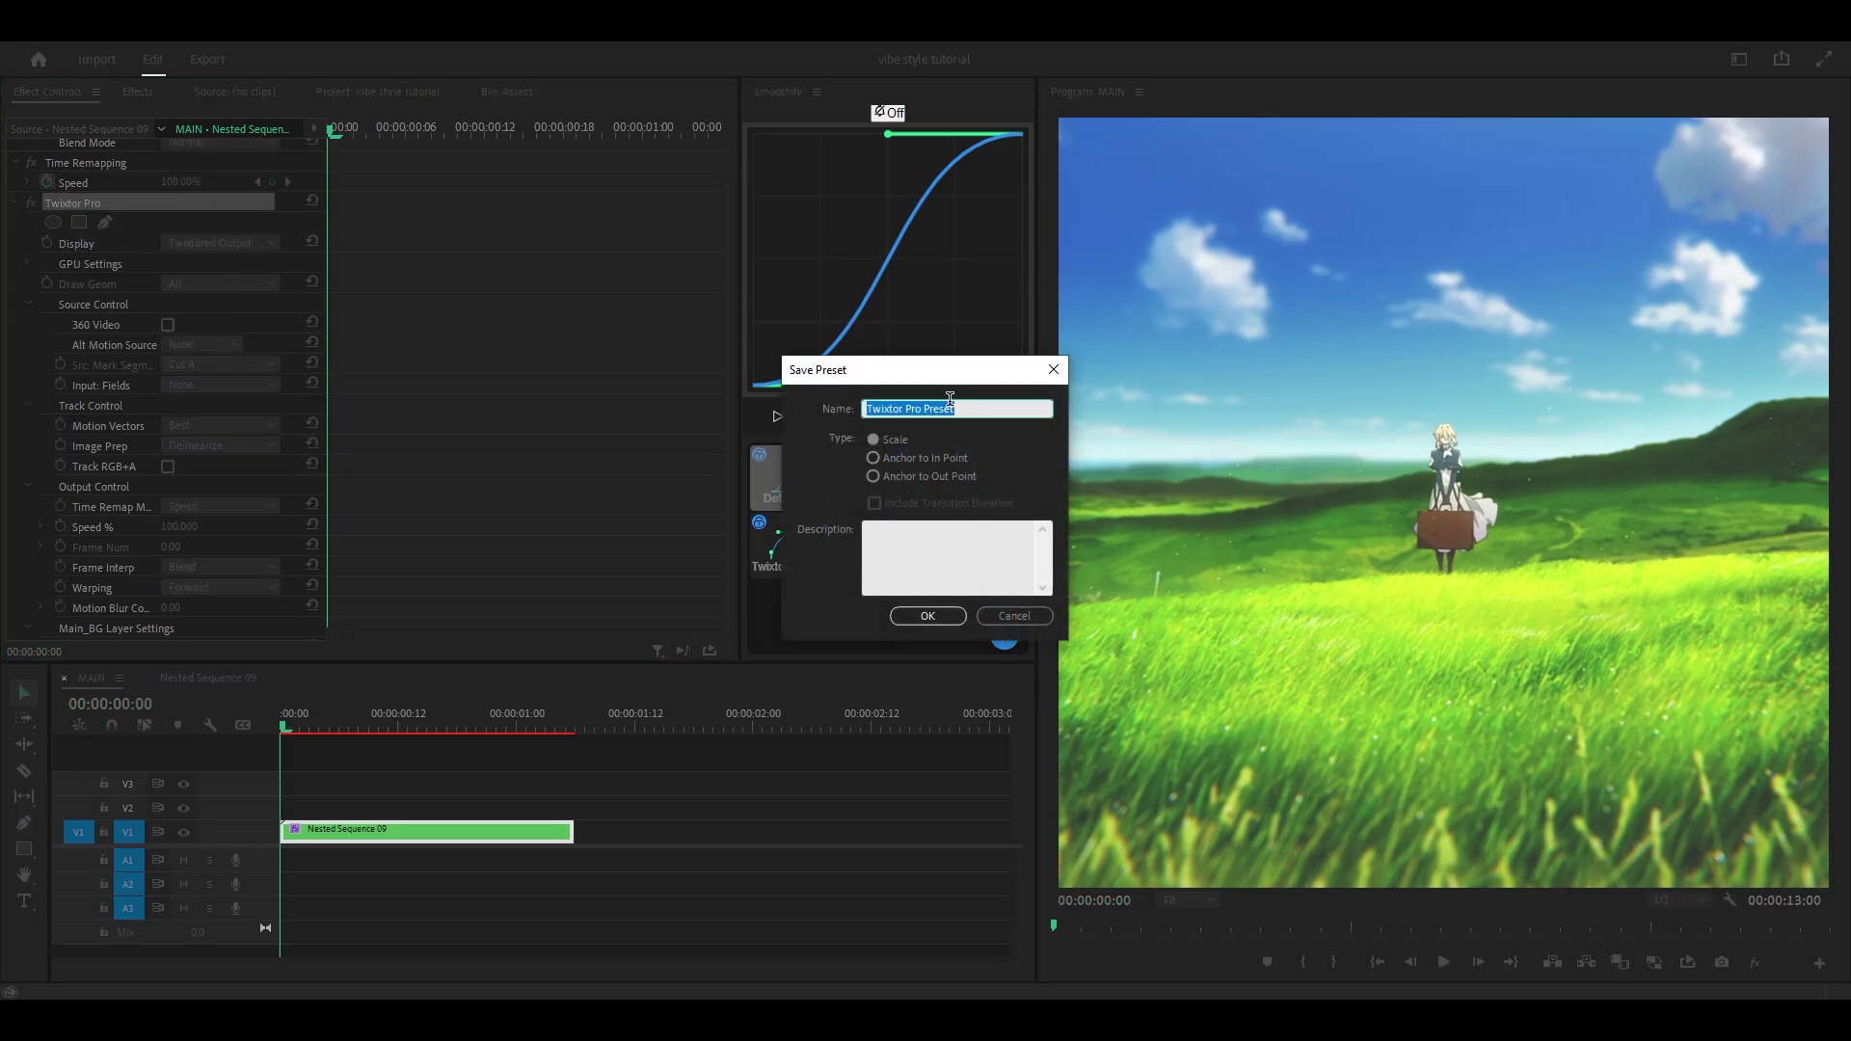
pyautogui.write('Vibe Twixtor Settings')
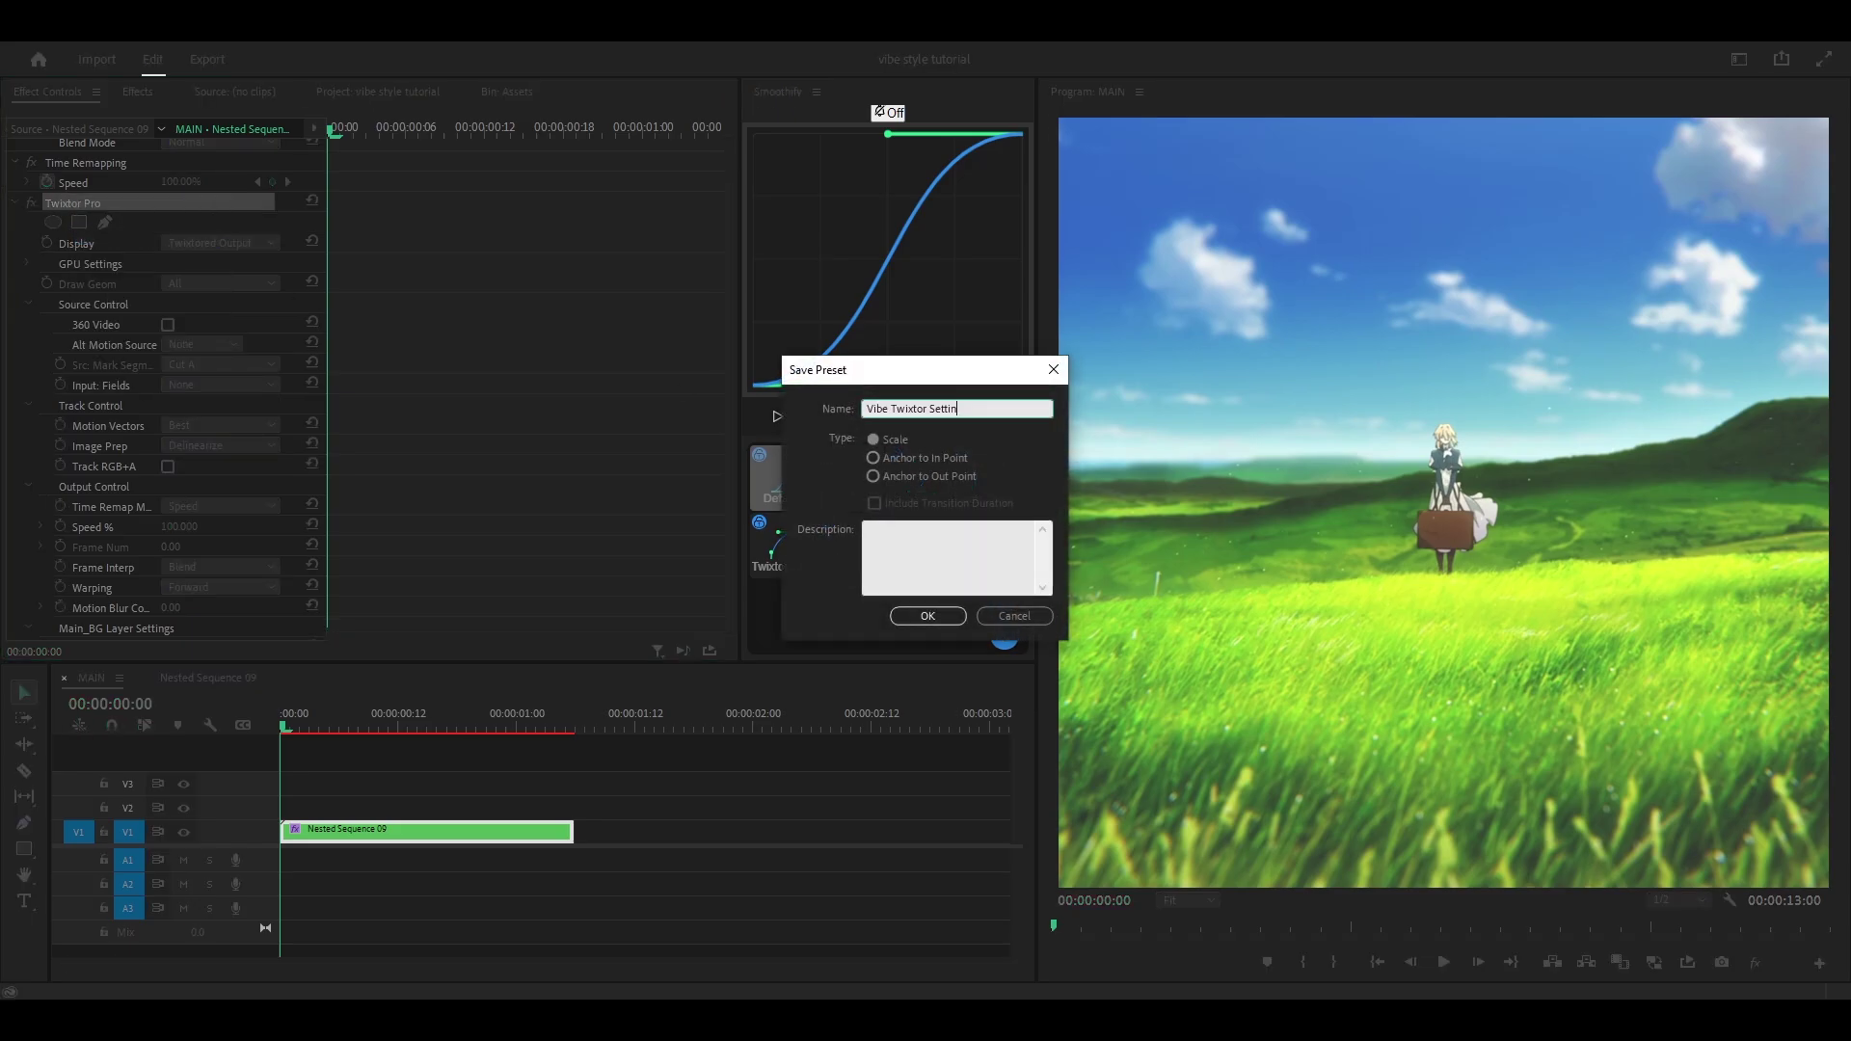
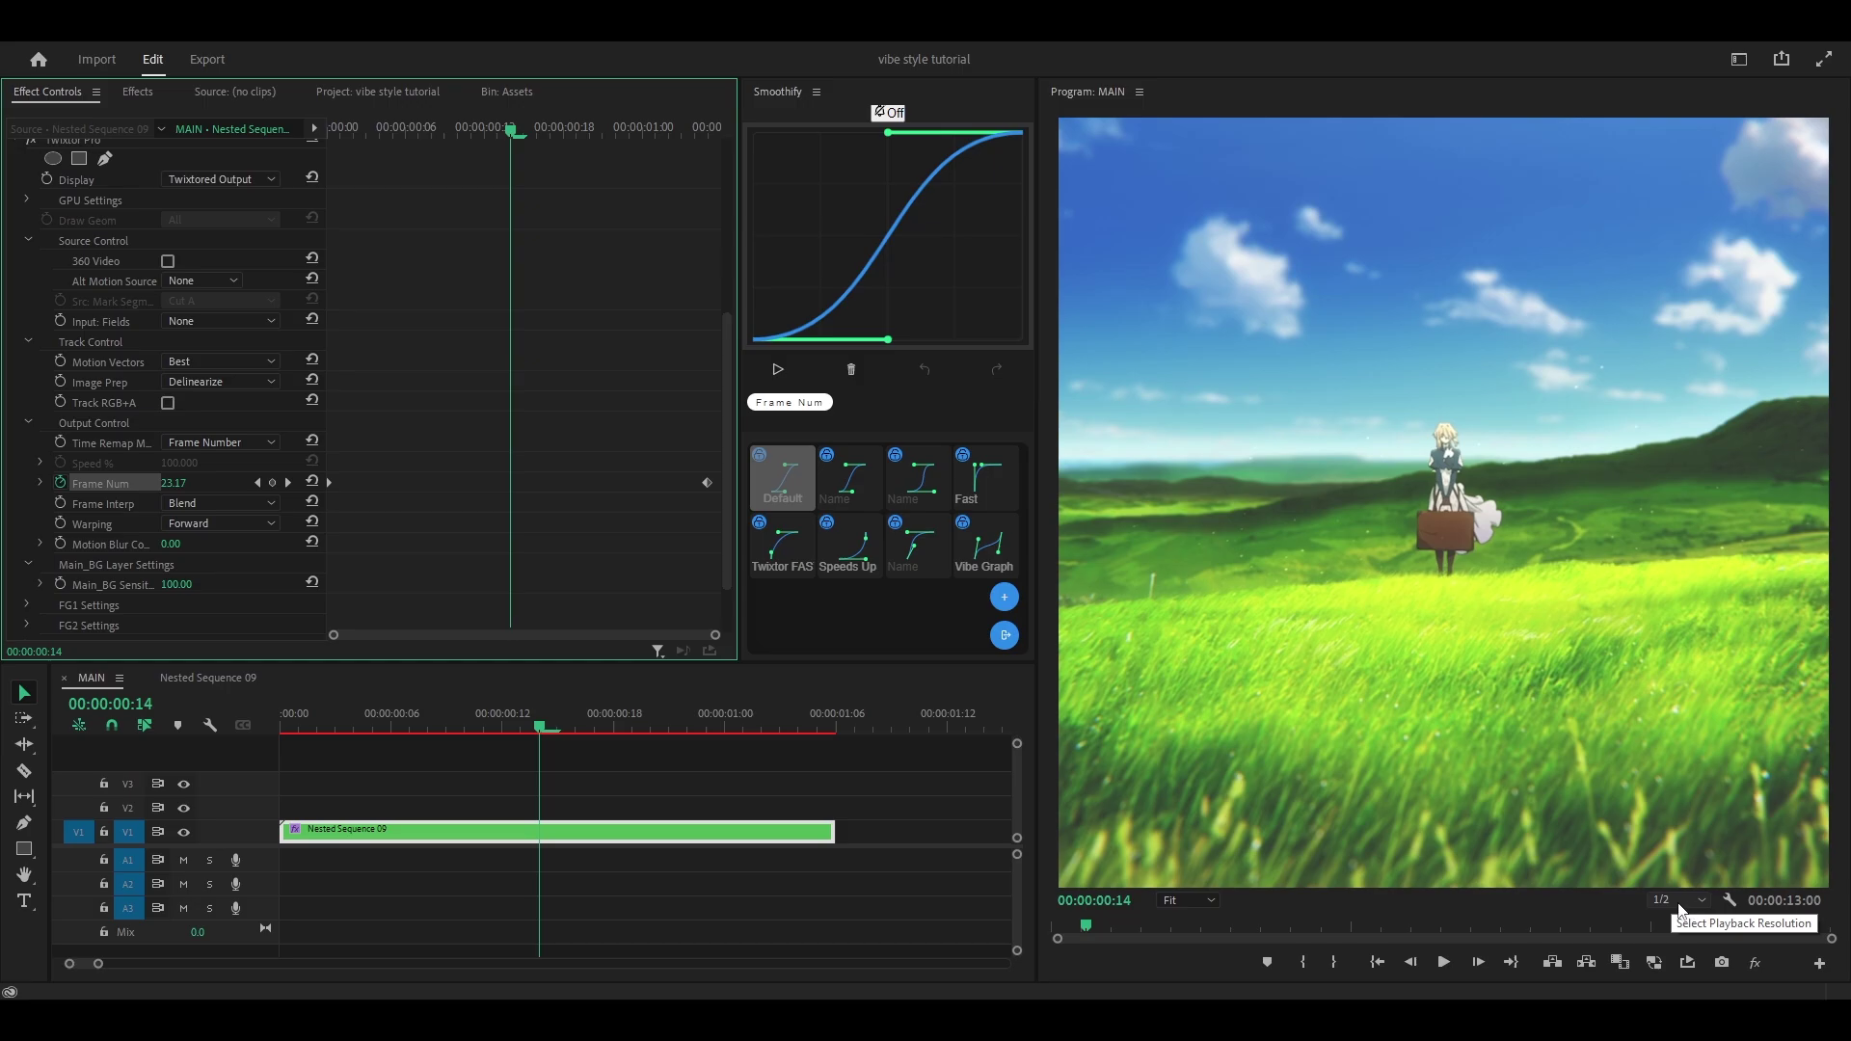
# Step: Set the program monitor's playback resolution to 1/2
pyautogui.click(1661, 900)
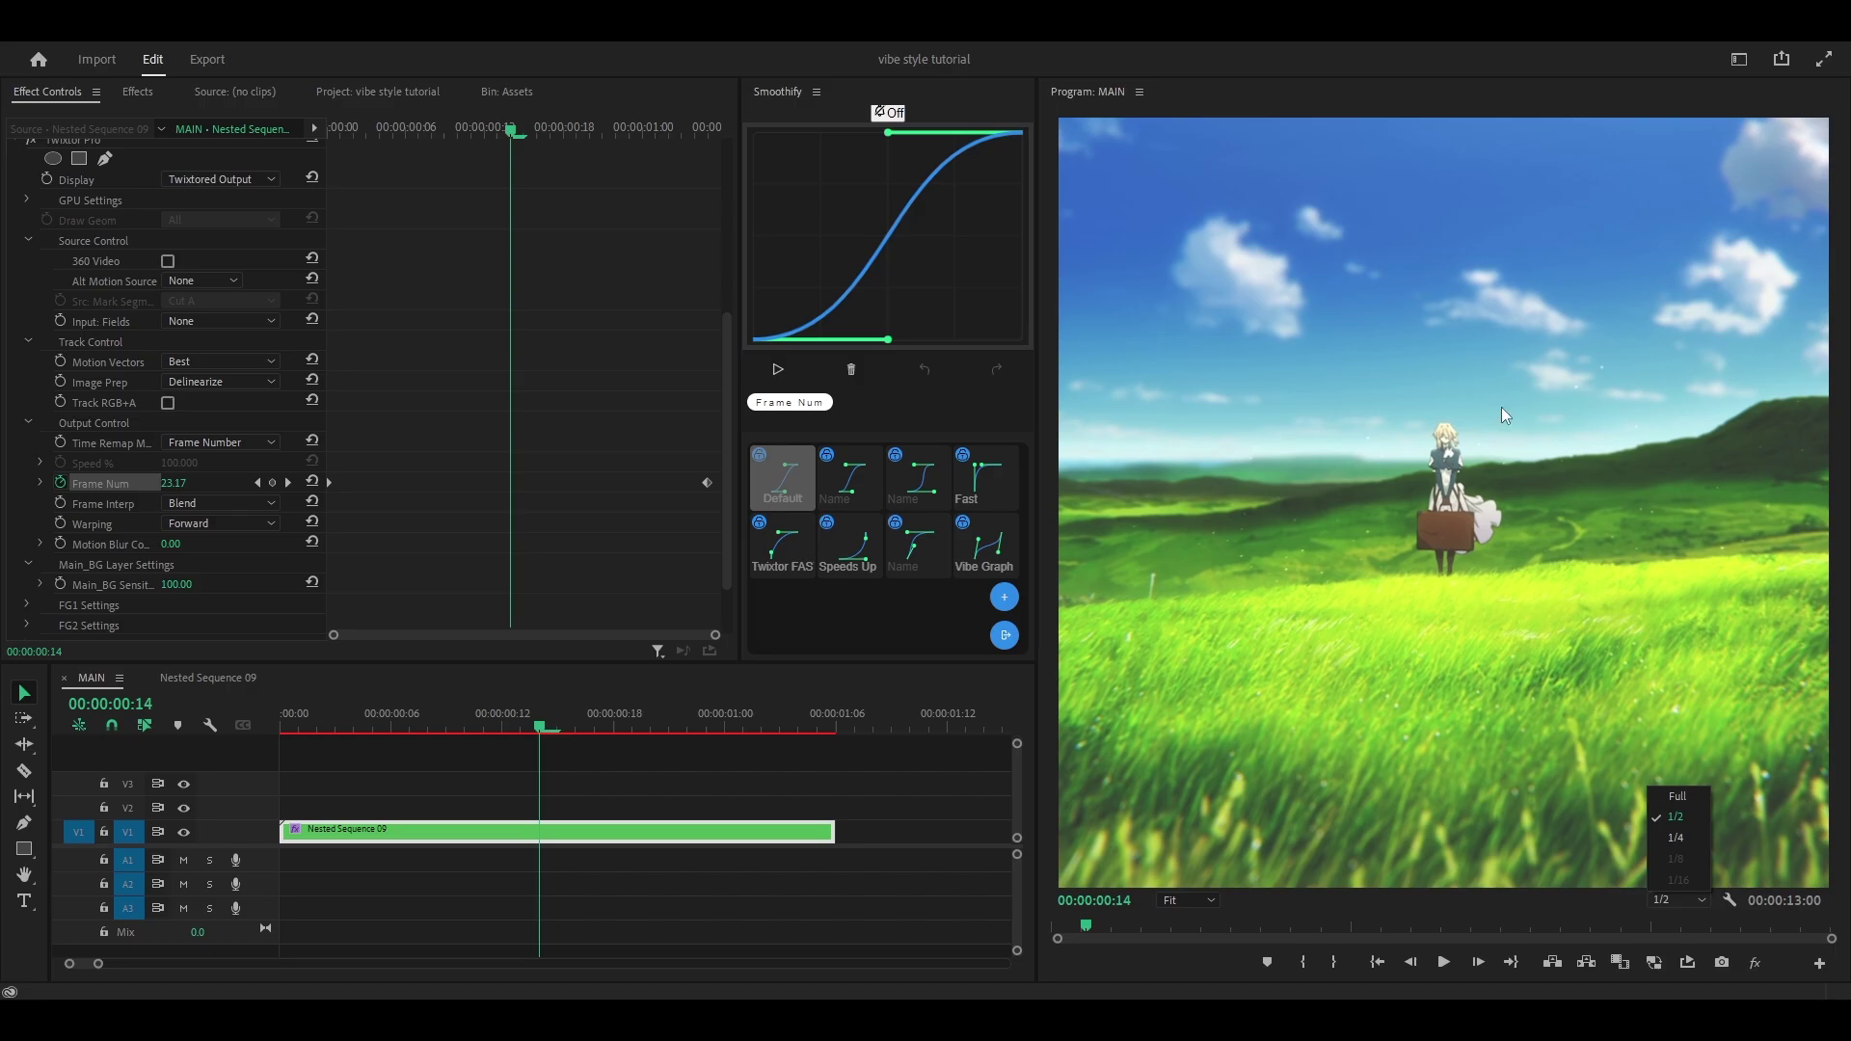
pyautogui.click(1679, 817)
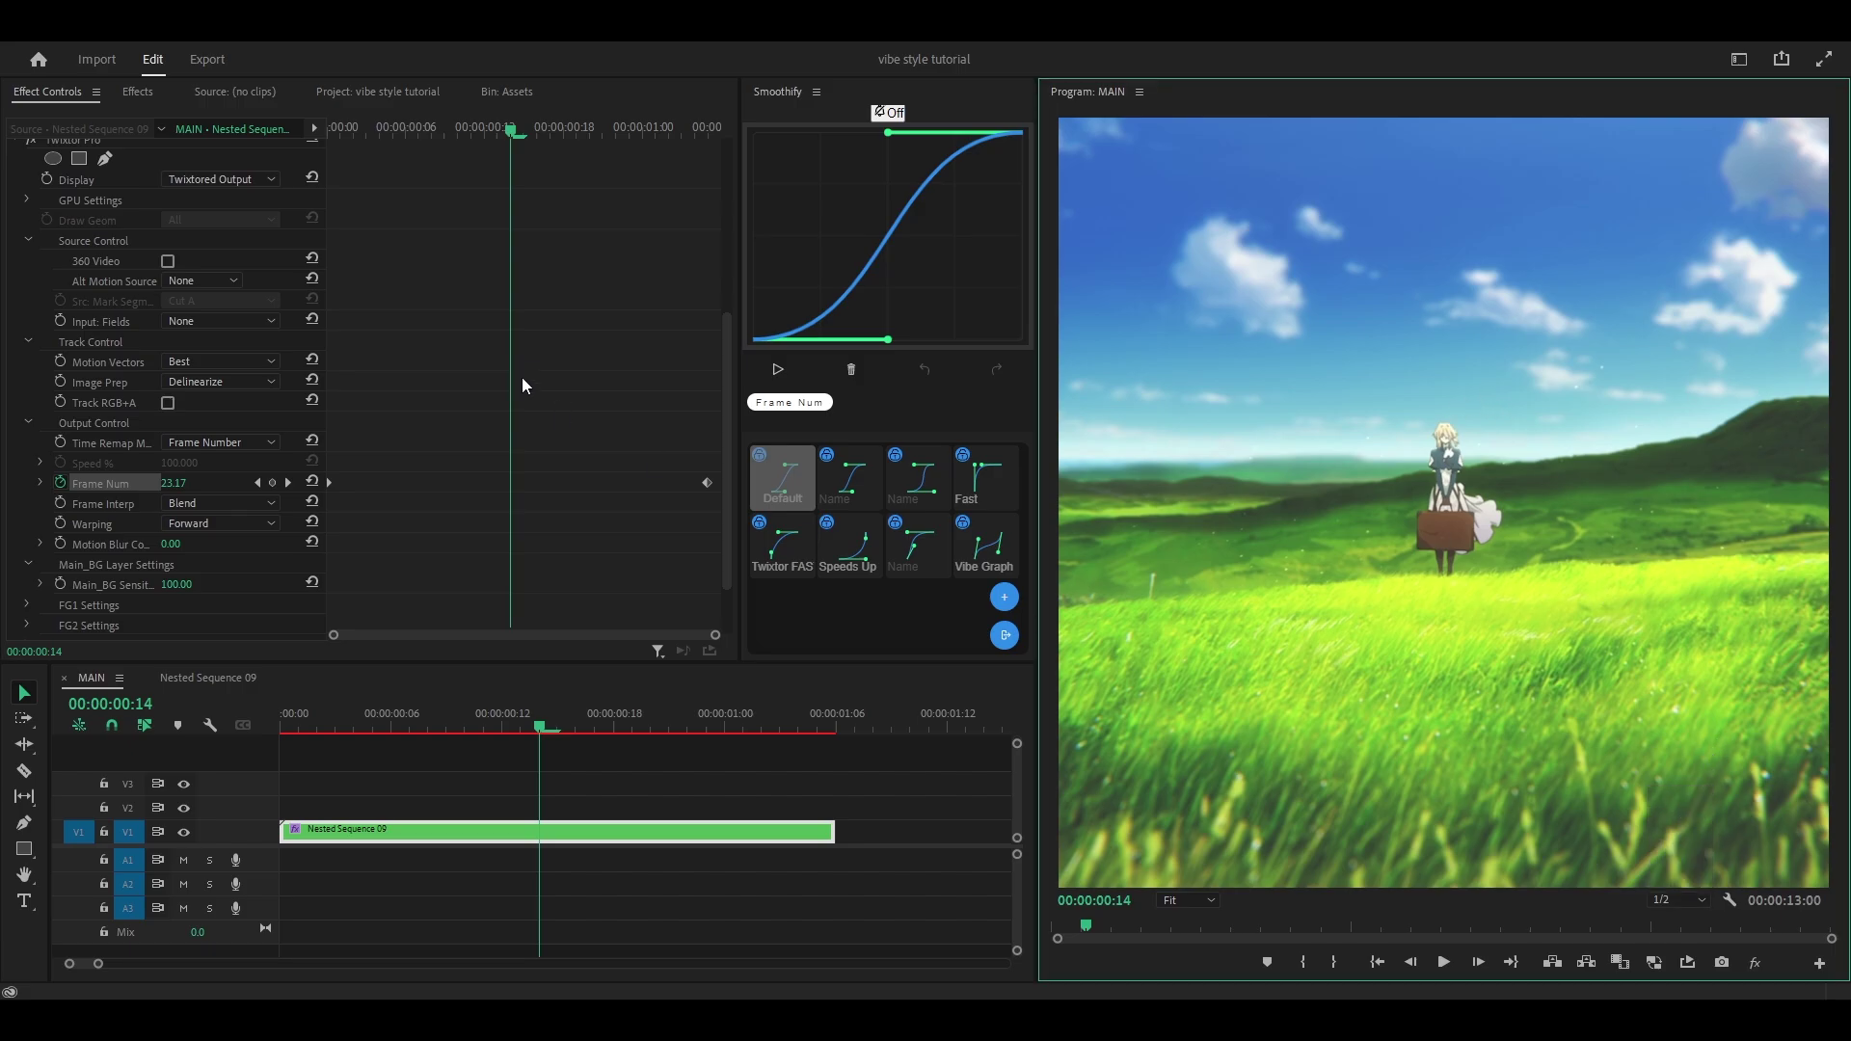
# Step: Return to the clip's start and show Frame Num's value and velocity graphs in the Twixtor Pro settings
pyautogui.scroll(-2, 523, 378)
pyautogui.click(356, 131)
pyautogui.moveTo(363, 137); pyautogui.dragTo(158, 365)
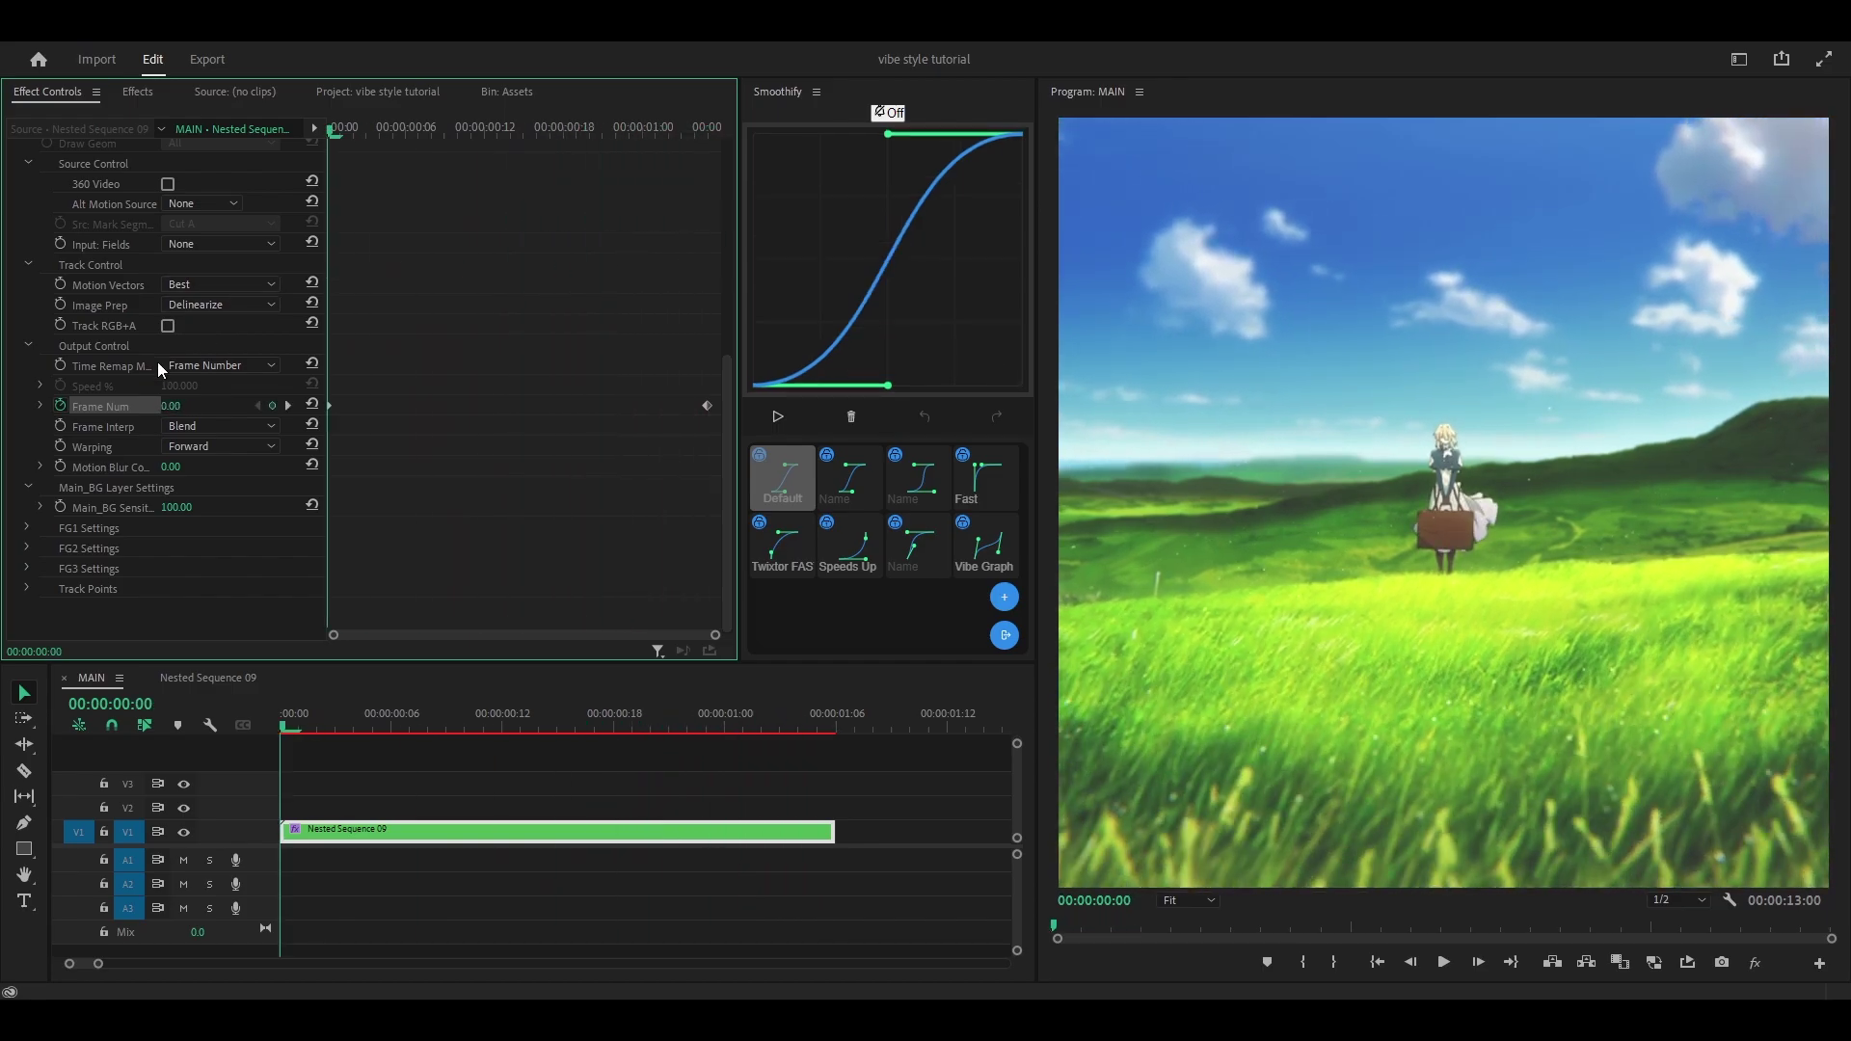
pyautogui.click(40, 407)
pyautogui.scroll(-2, 685, 465)
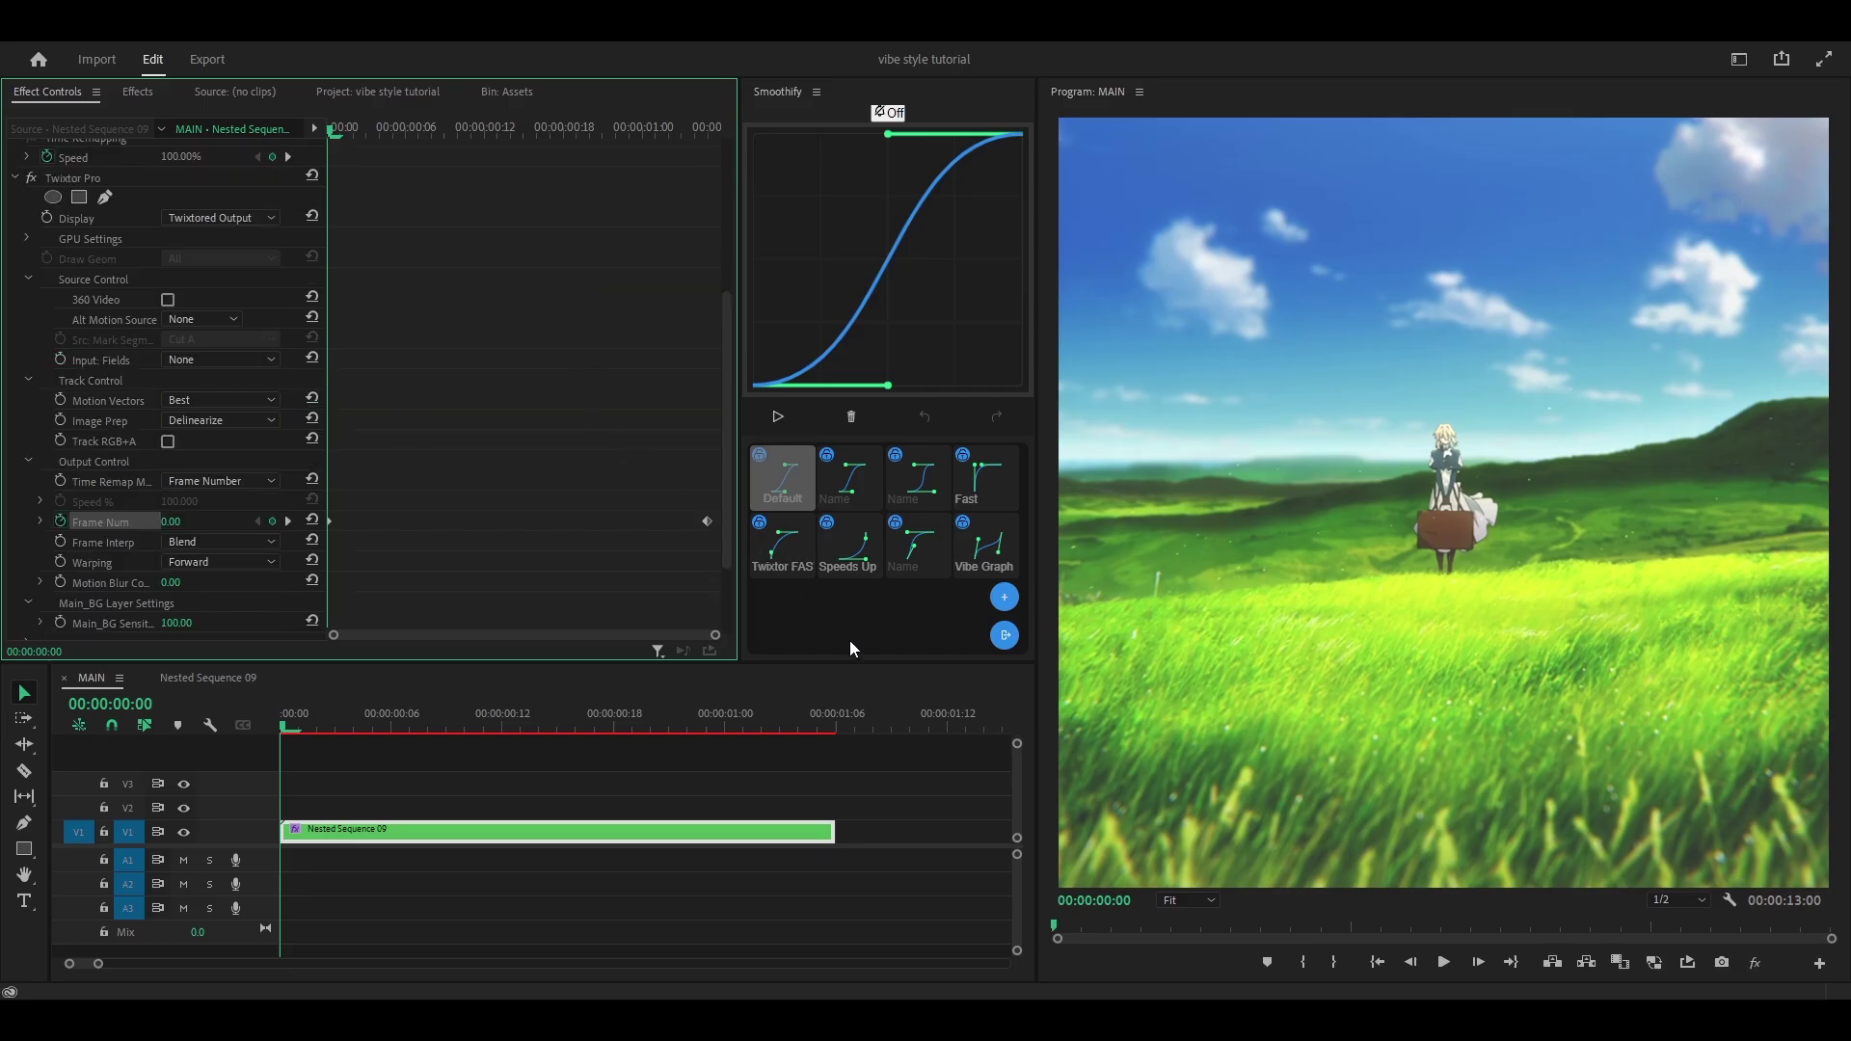
pyautogui.click(858, 630)
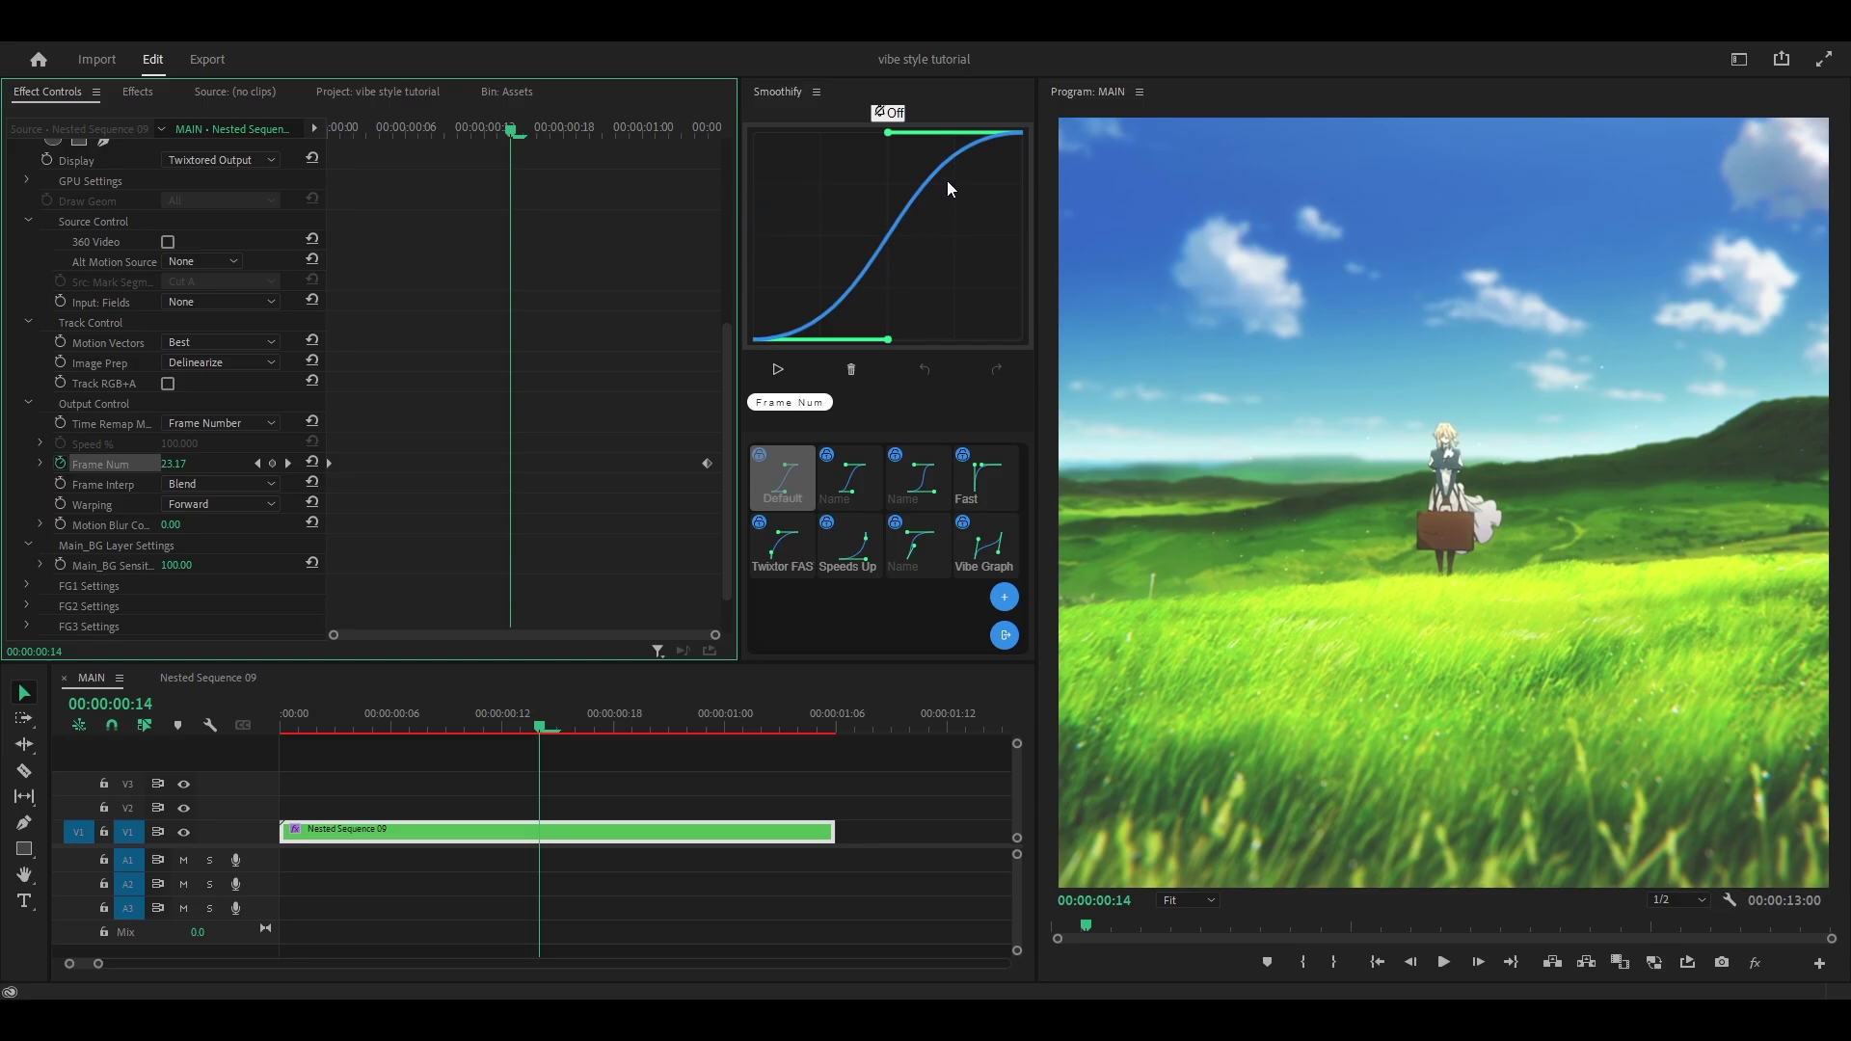
# Step: Try reshaping the Smoothify curve by moving its start handle
pyautogui.click(946, 227)
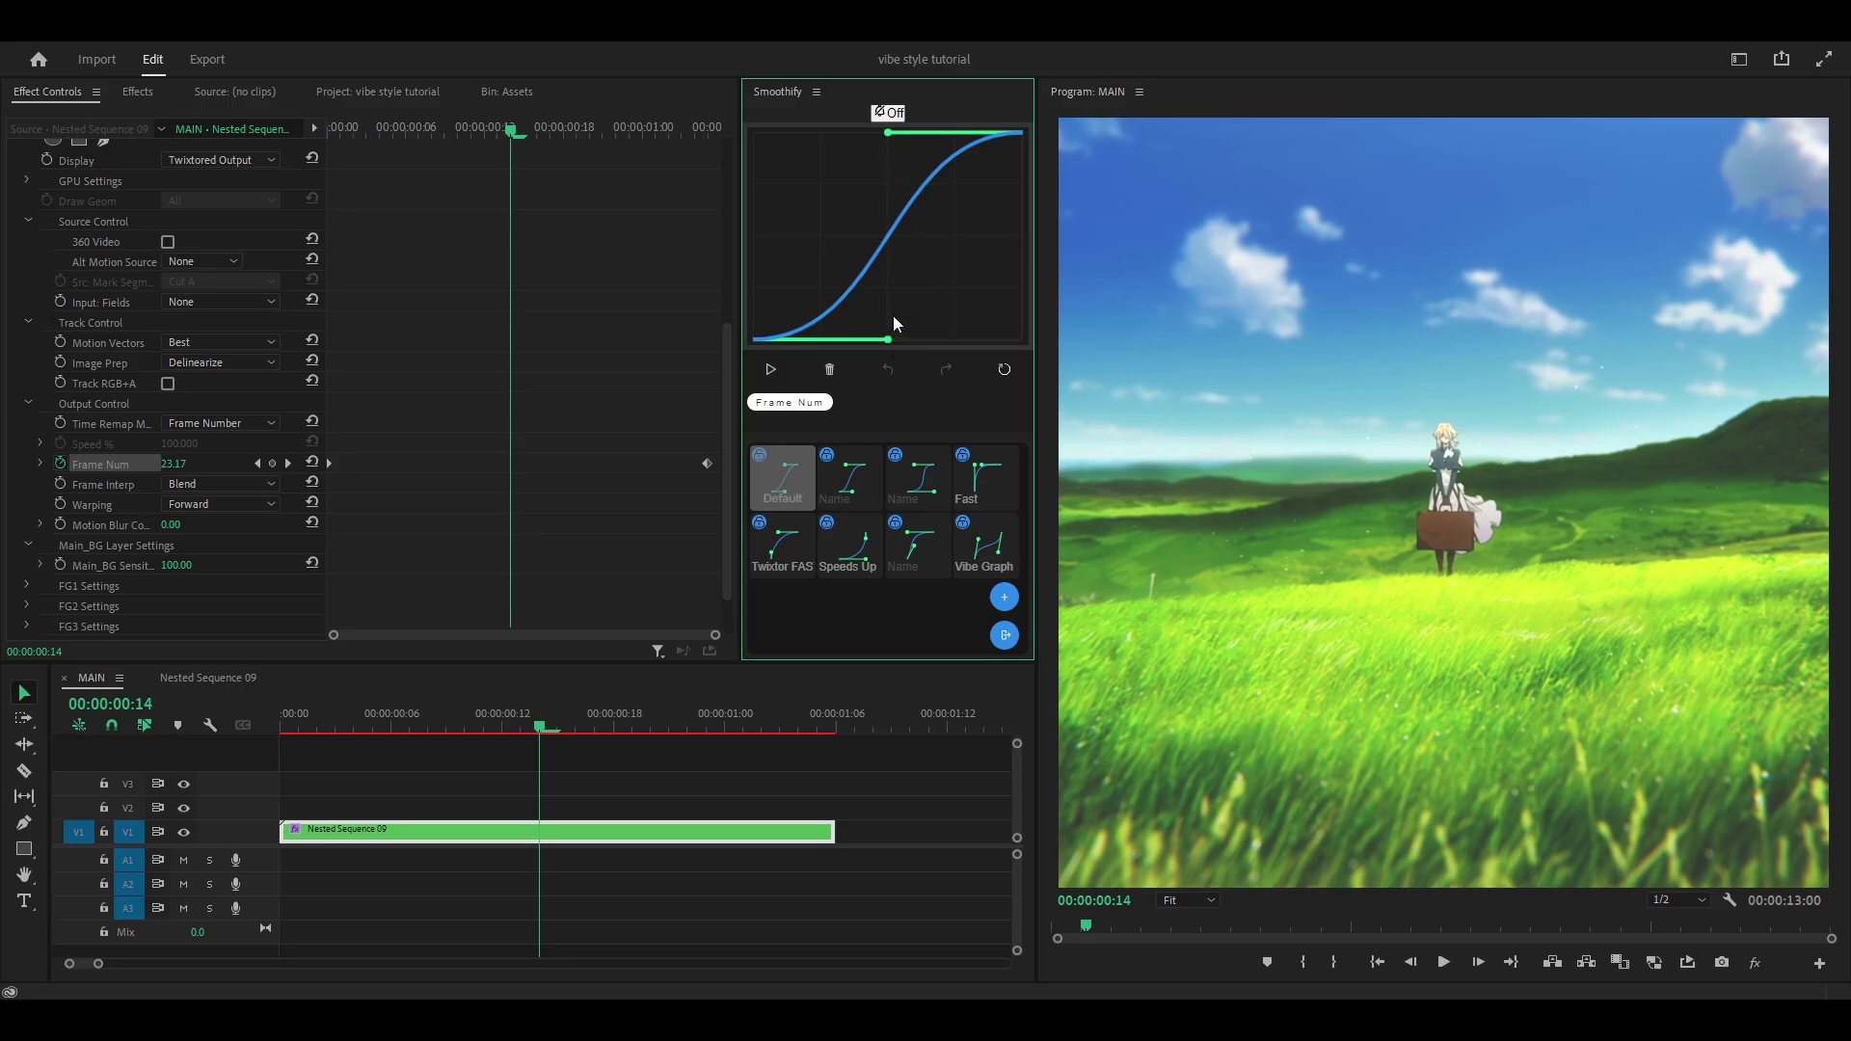
pyautogui.moveTo(892, 316); pyautogui.dragTo(887, 247)
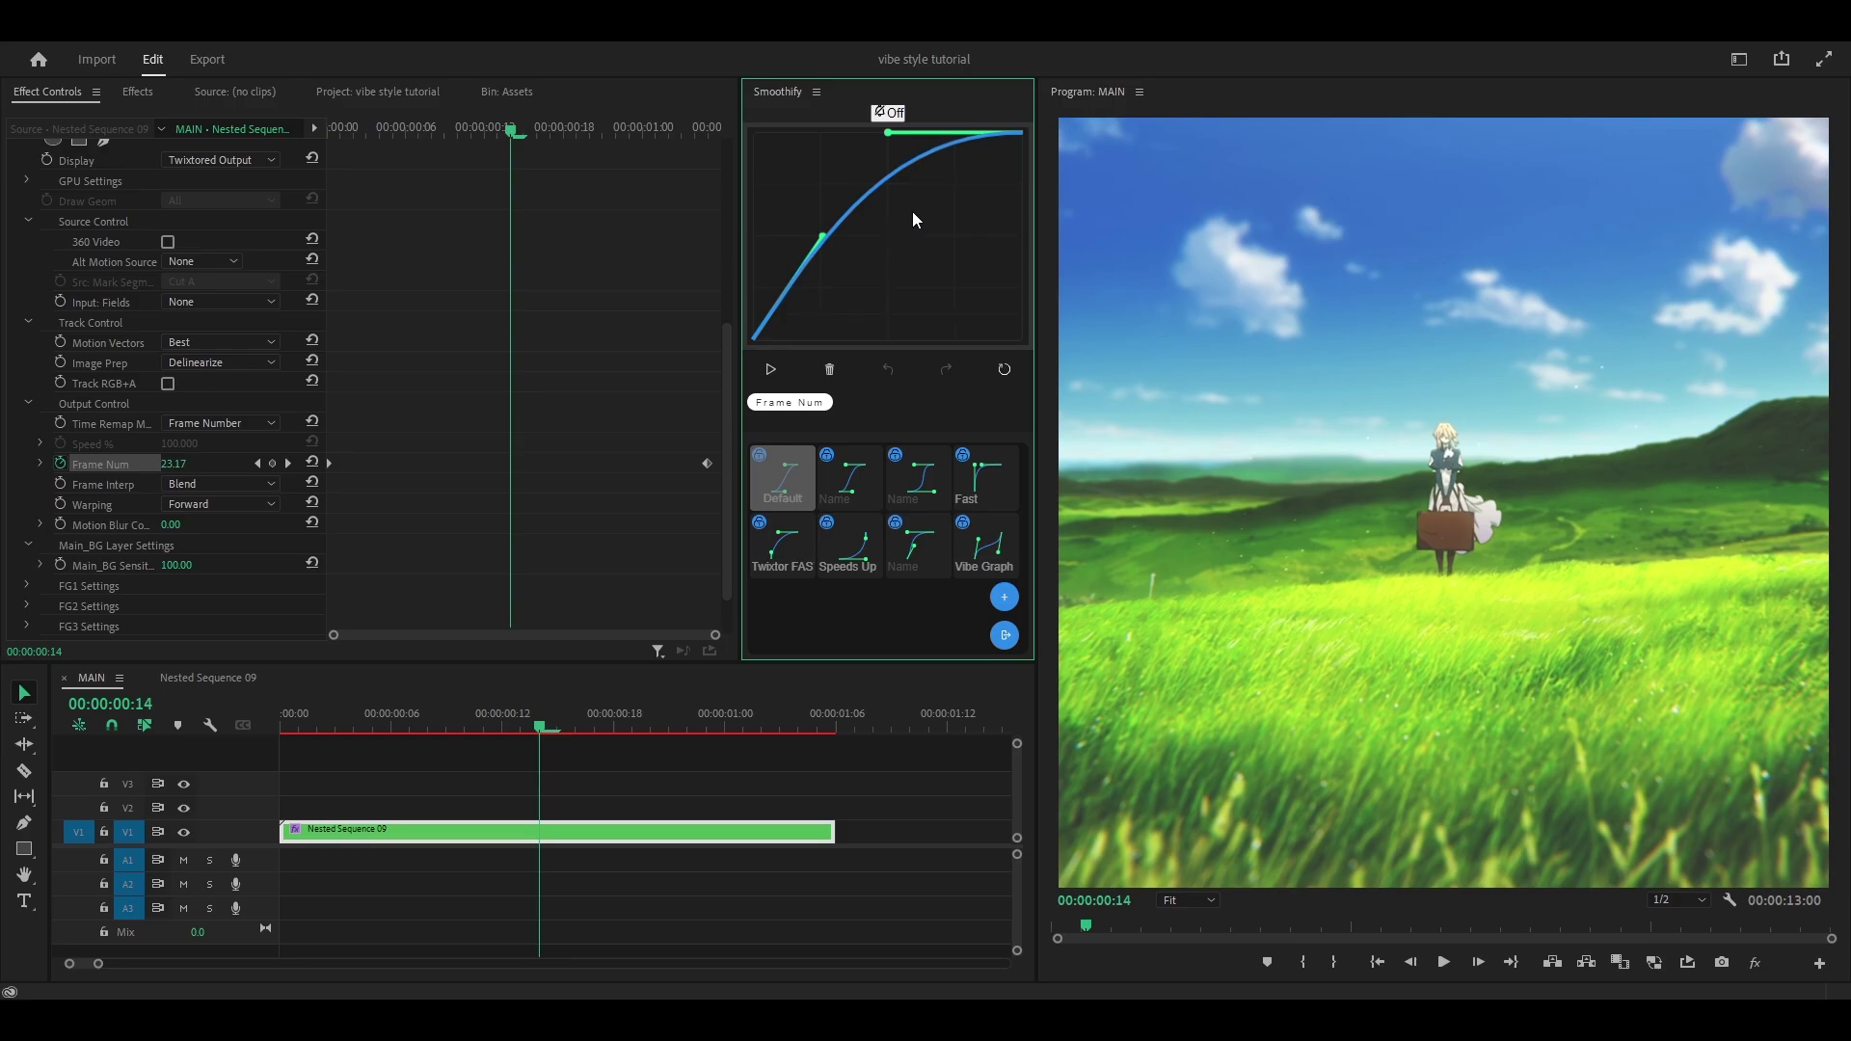
pyautogui.moveTo(847, 234); pyautogui.dragTo(992, 327)
# Step: Load Smoothify's Vibe Graph preset and apply its curve between the two Frame Num keyframes
pyautogui.click(991, 557)
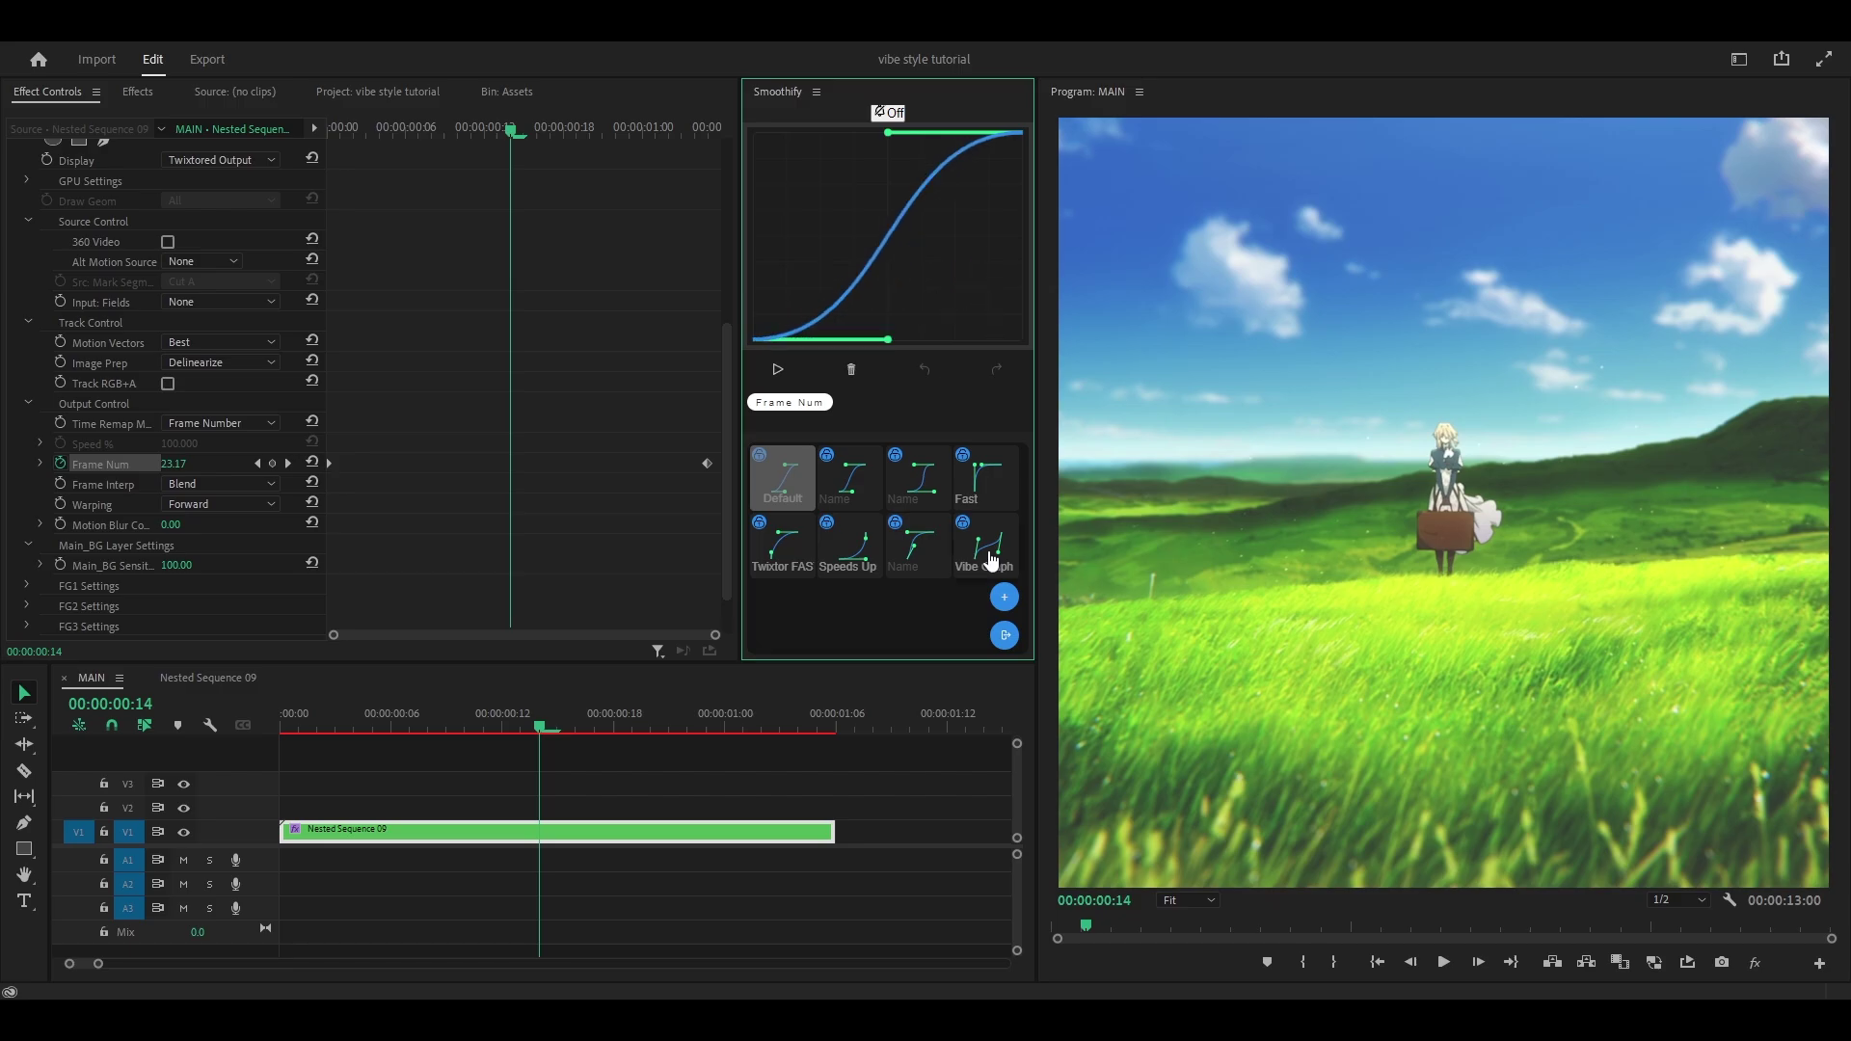
pyautogui.click(991, 557)
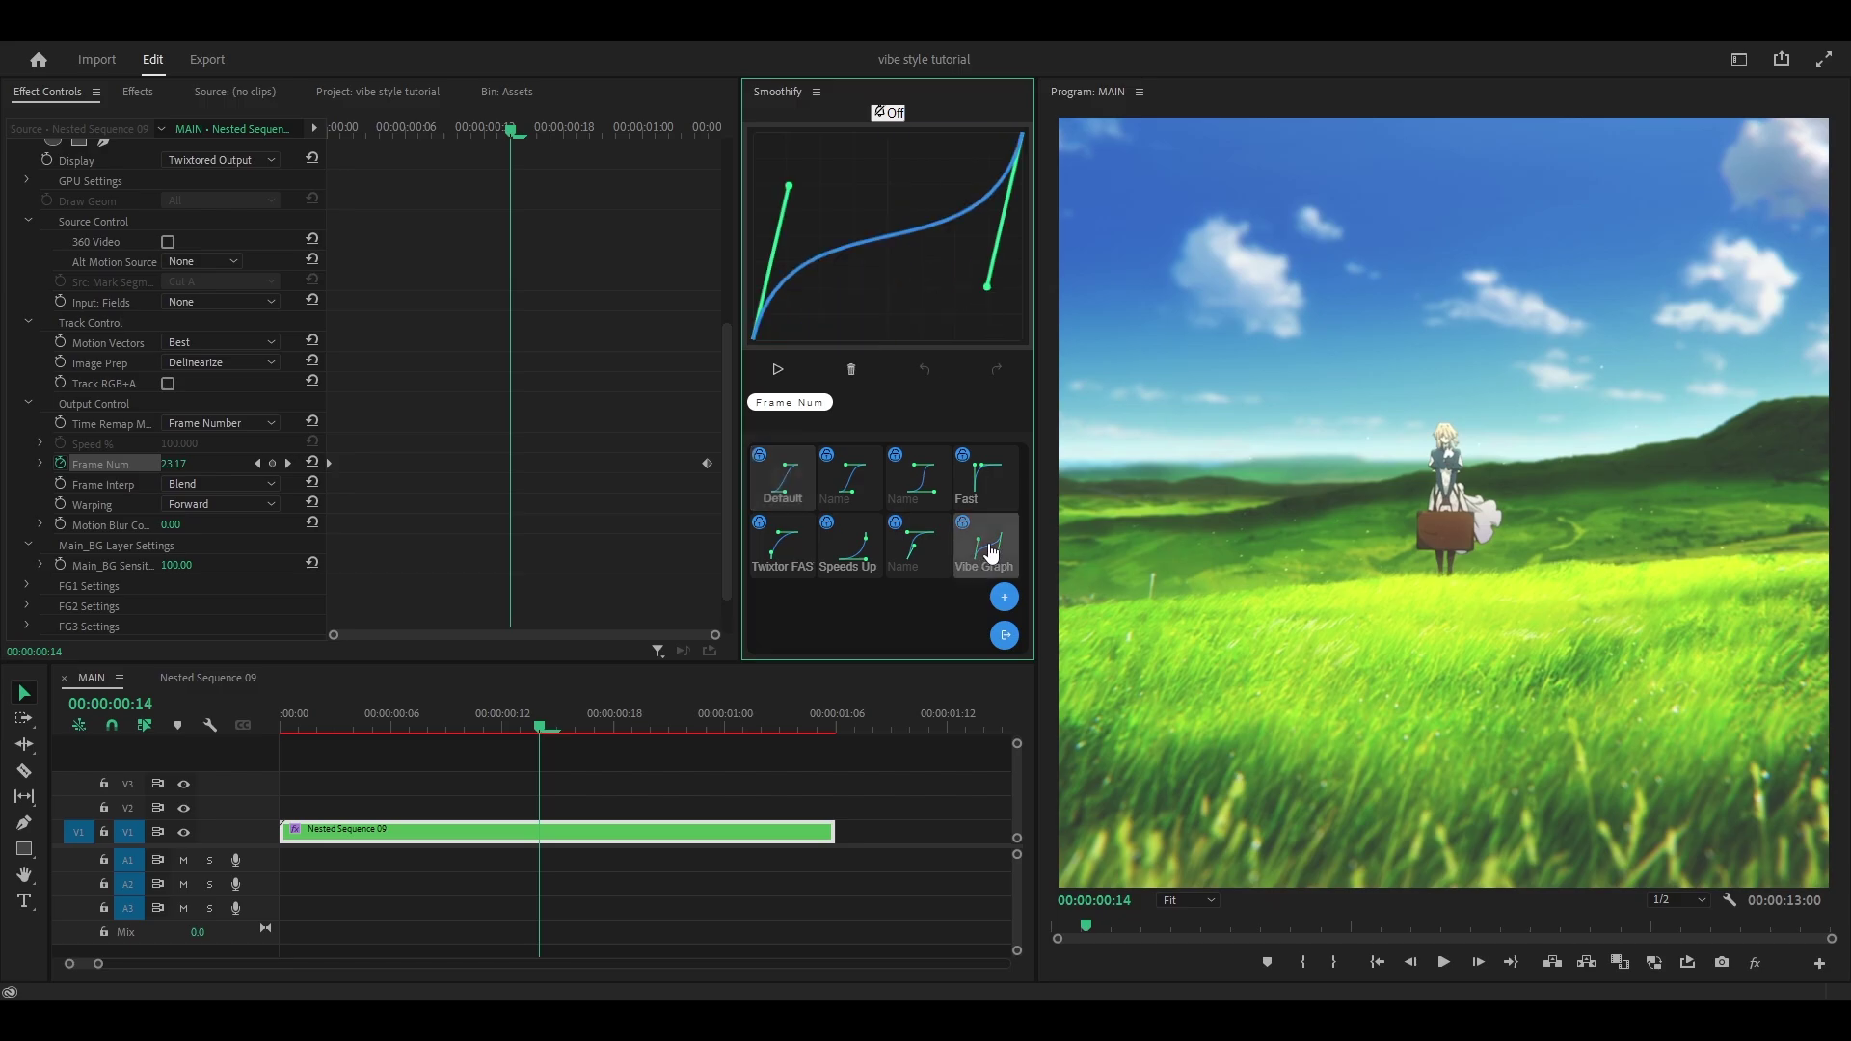
pyautogui.moveTo(789, 189)
pyautogui.mouseDown()
pyautogui.moveTo(786, 214)
pyautogui.moveTo(825, 221)
pyautogui.moveTo(790, 180)
pyautogui.mouseUp()
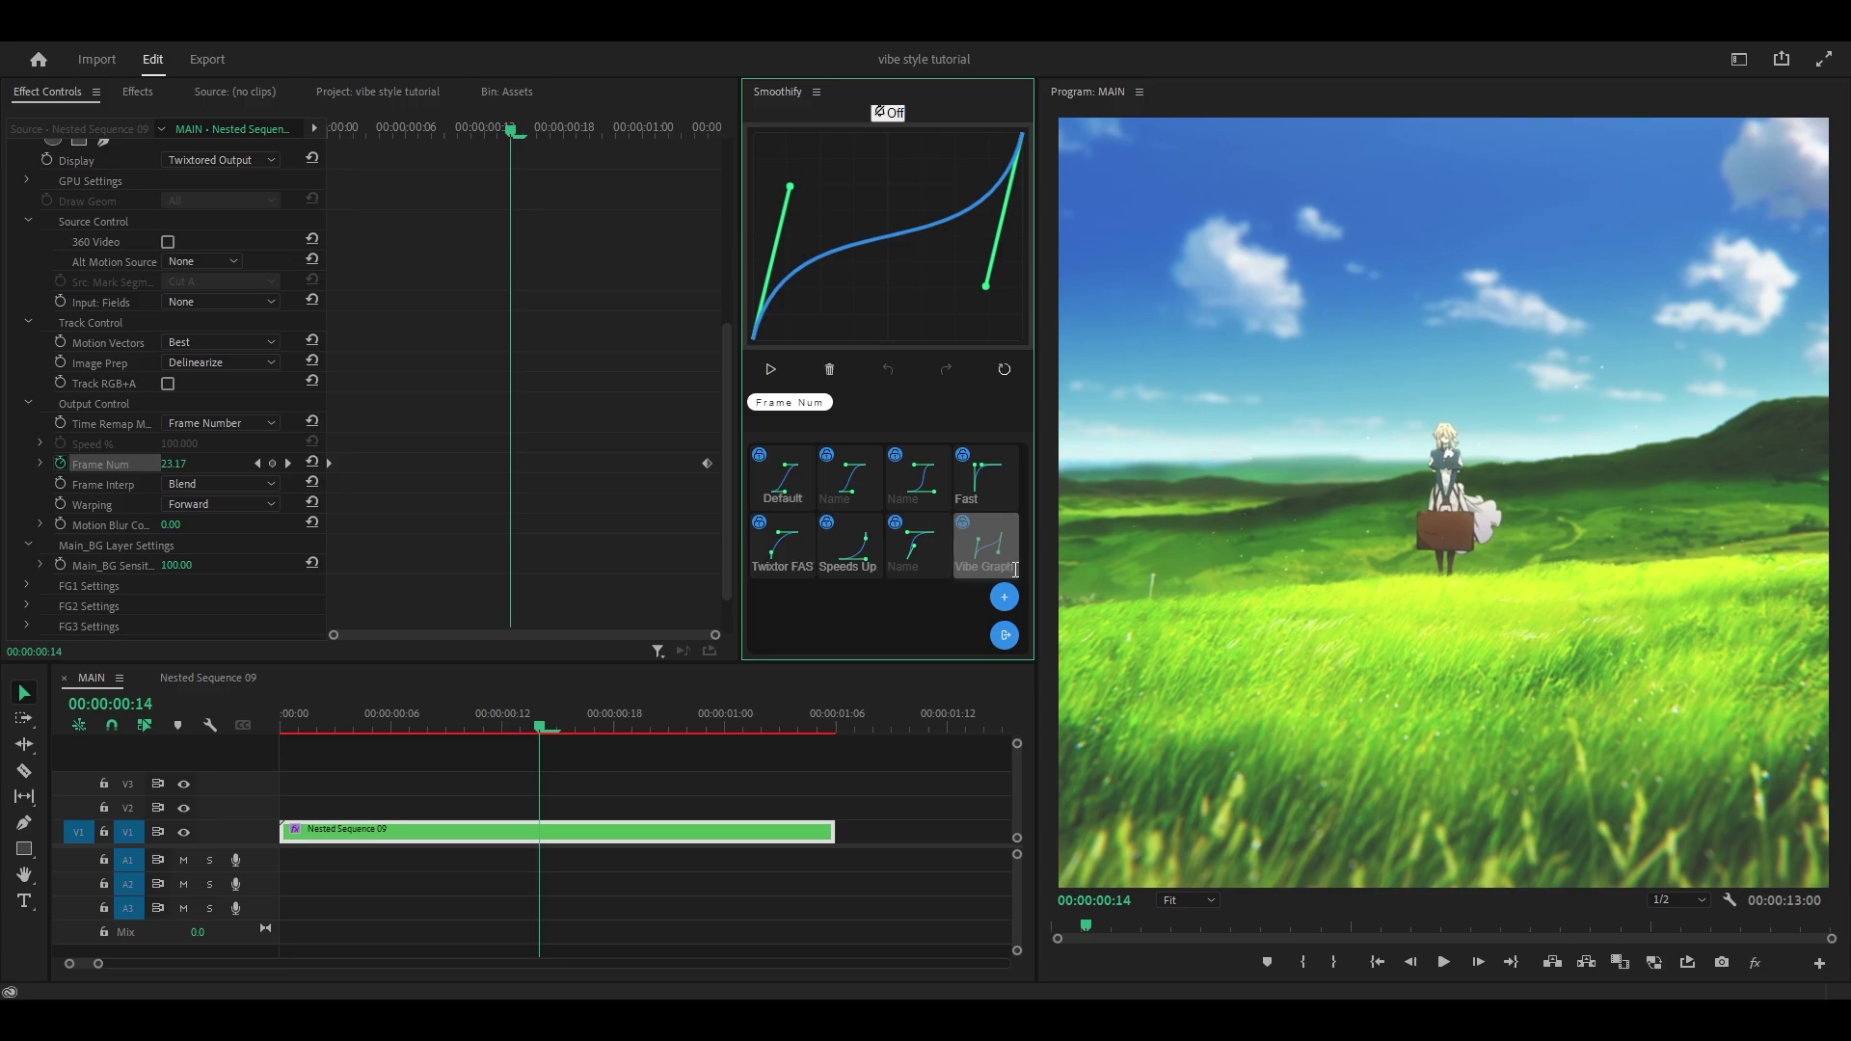
pyautogui.moveTo(512, 133)
pyautogui.mouseDown()
pyautogui.moveTo(549, 133)
pyautogui.moveTo(525, 128)
pyautogui.mouseUp()
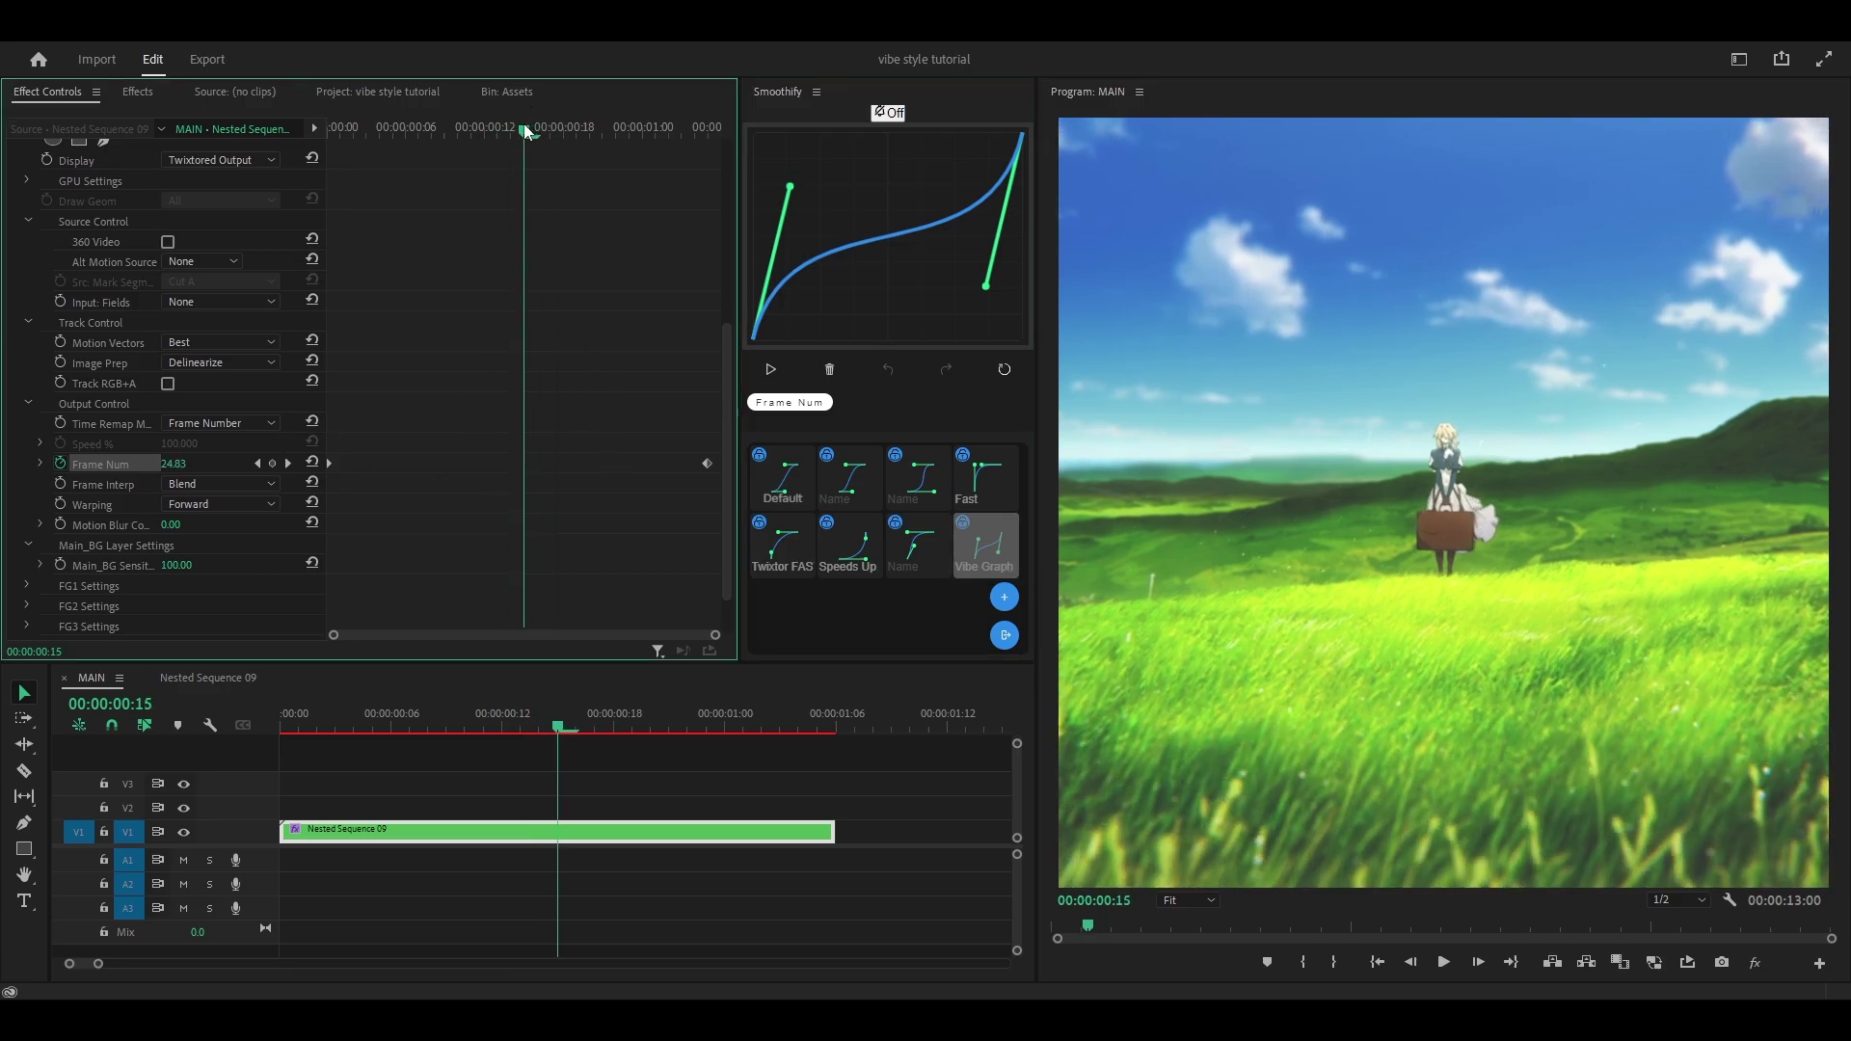
pyautogui.click(777, 376)
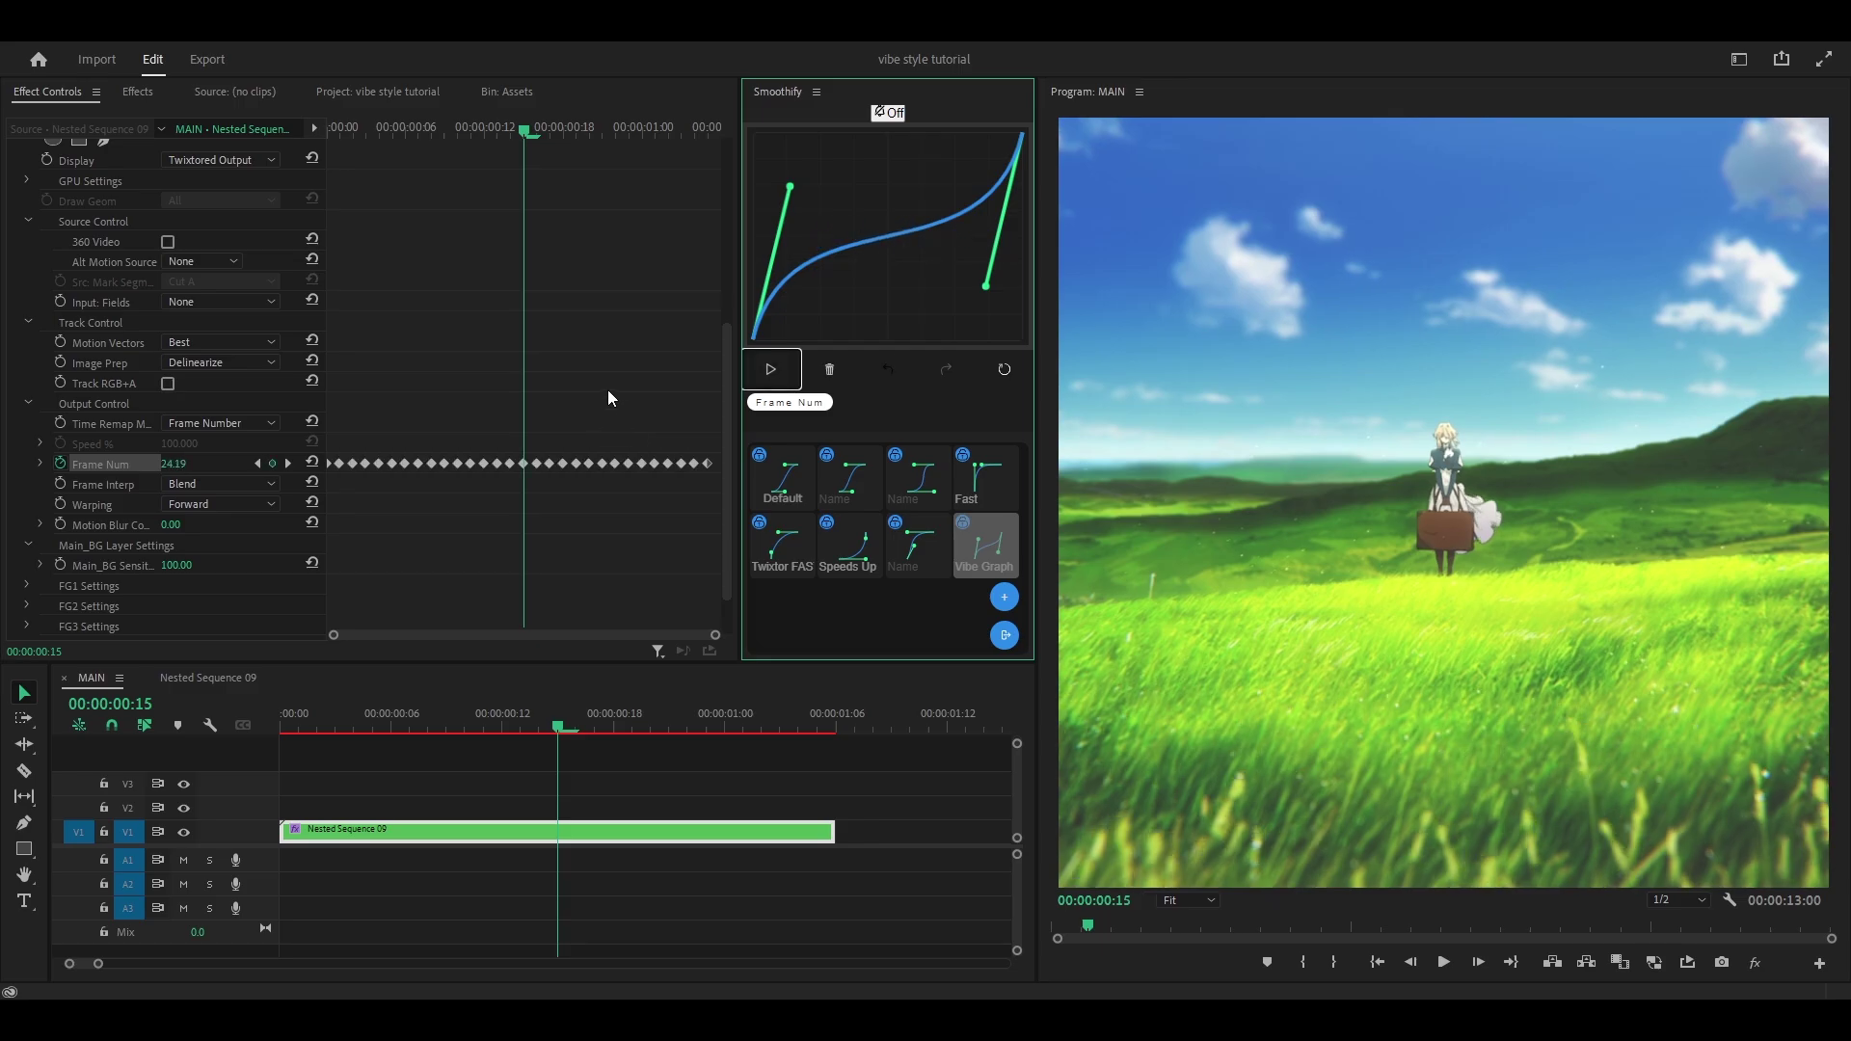
# Step: Play the Nested Sequence 09 clip in MAIN from the start several times to check its smoothed motion
pyautogui.moveTo(771, 732); pyautogui.dragTo(274, 741)
pyautogui.press('space')
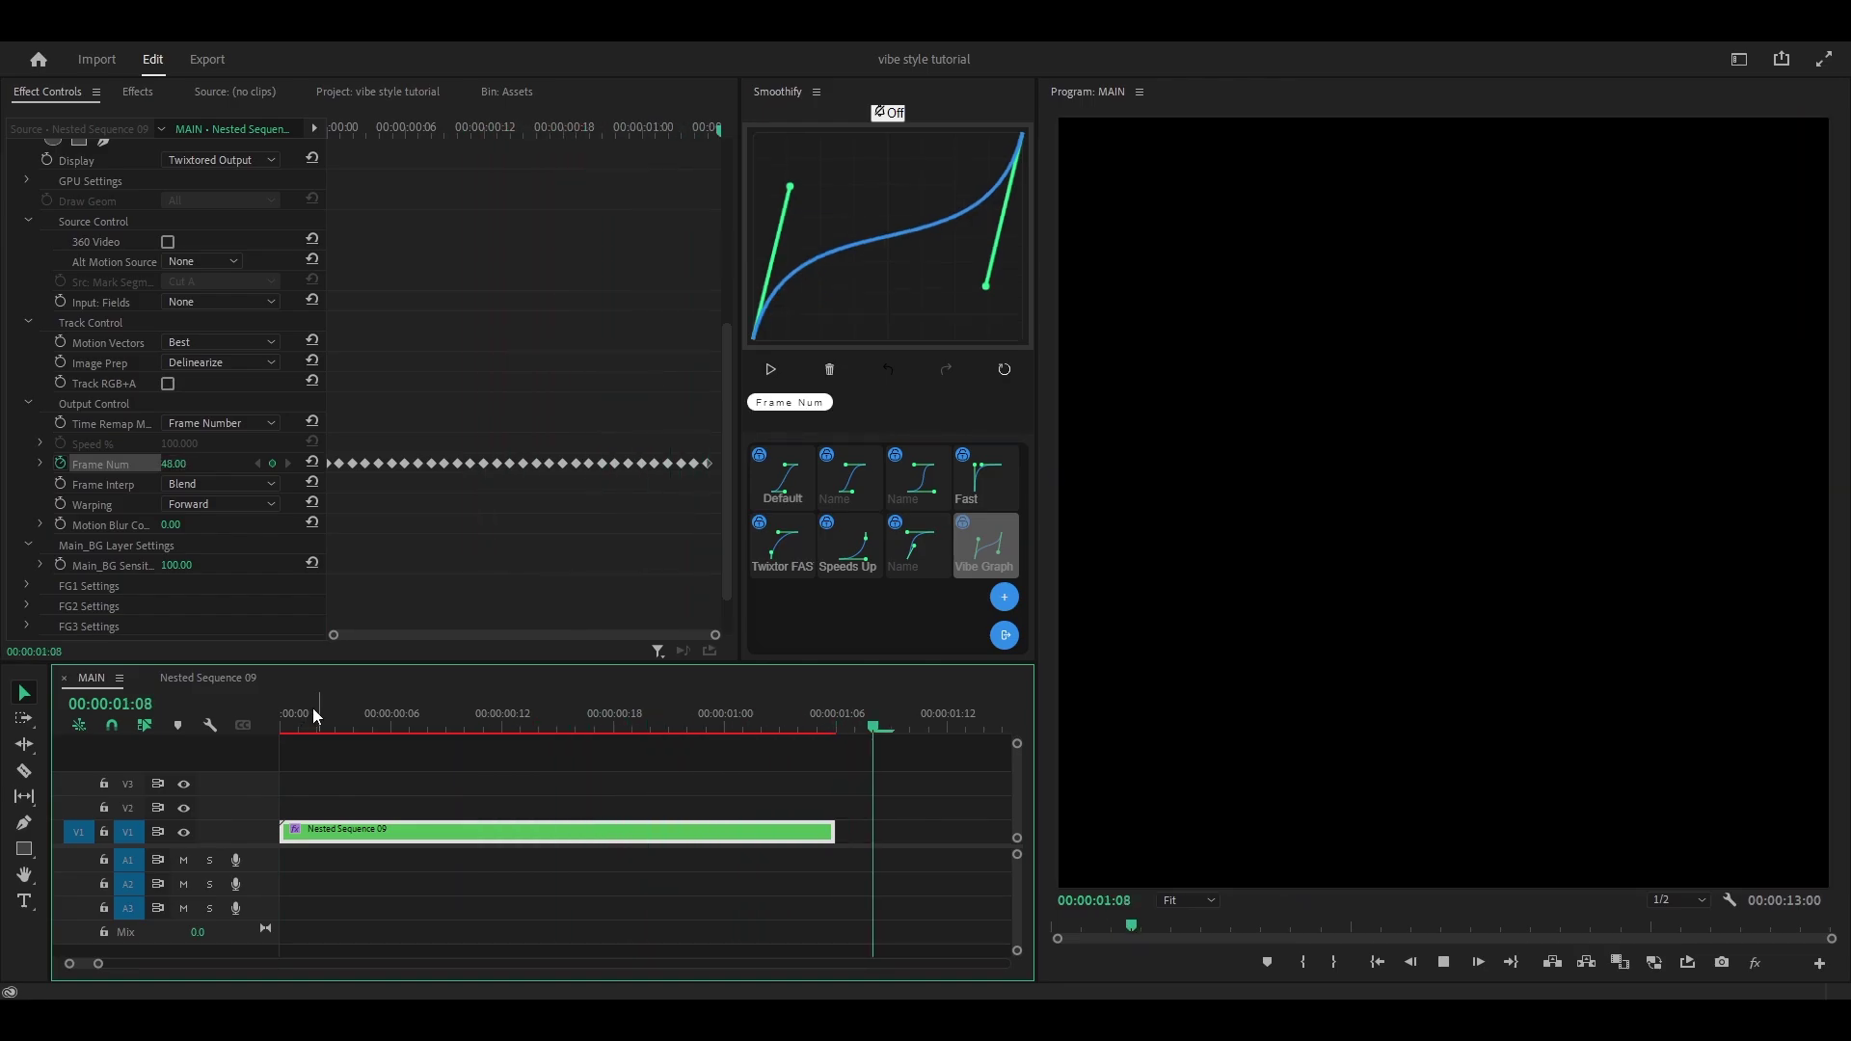
pyautogui.click(292, 706)
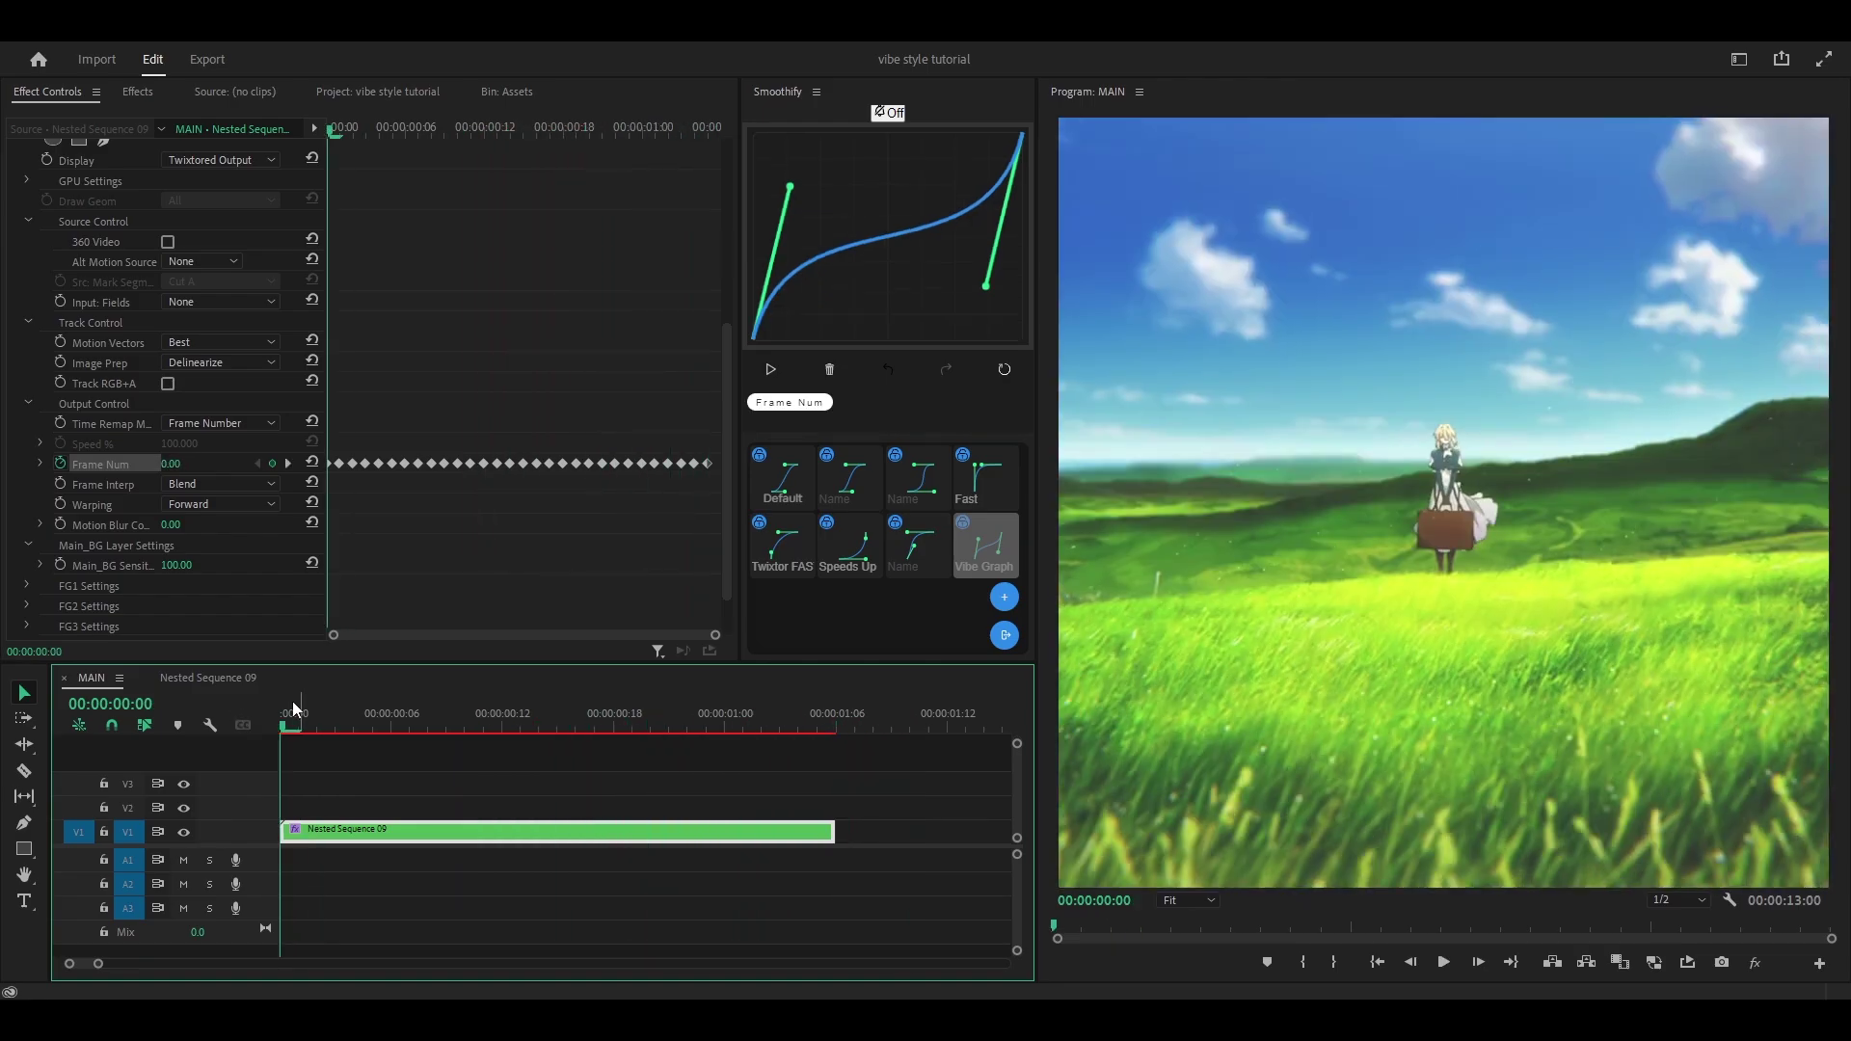
pyautogui.press('space')
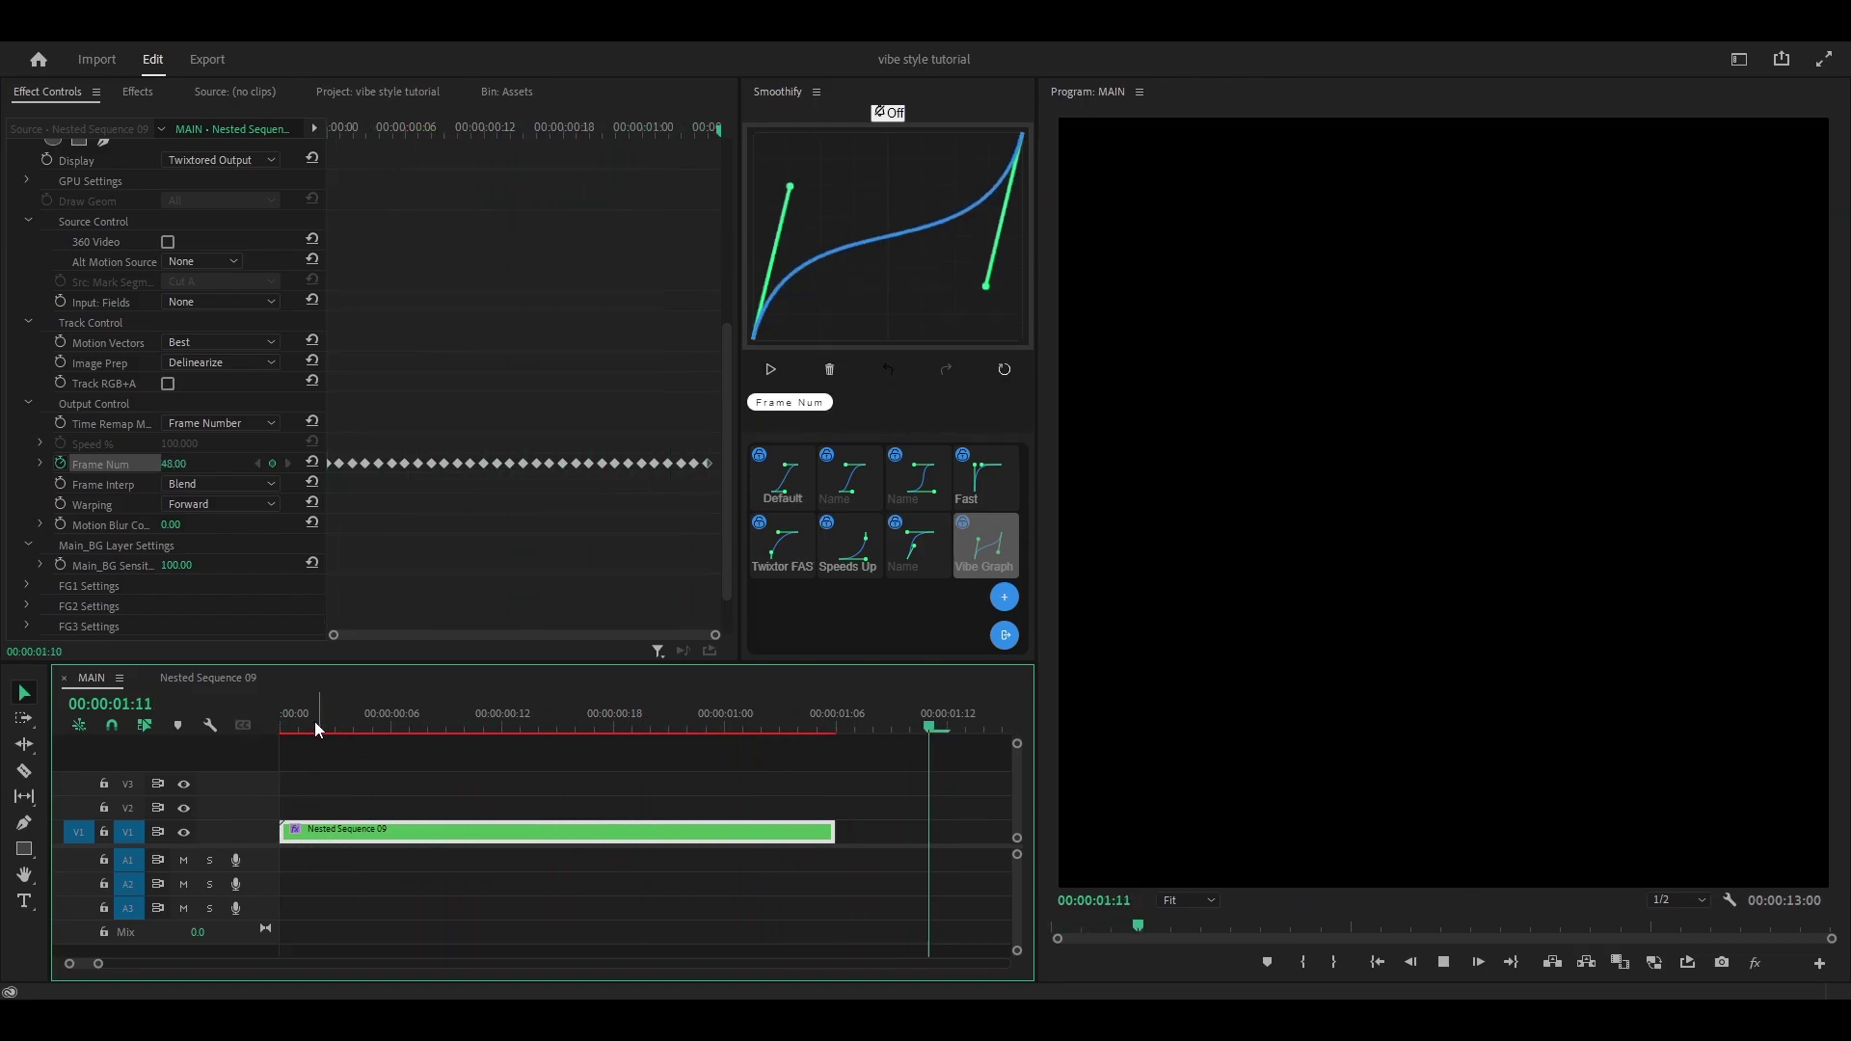
pyautogui.click(290, 725)
pyautogui.press('space')
pyautogui.click(289, 725)
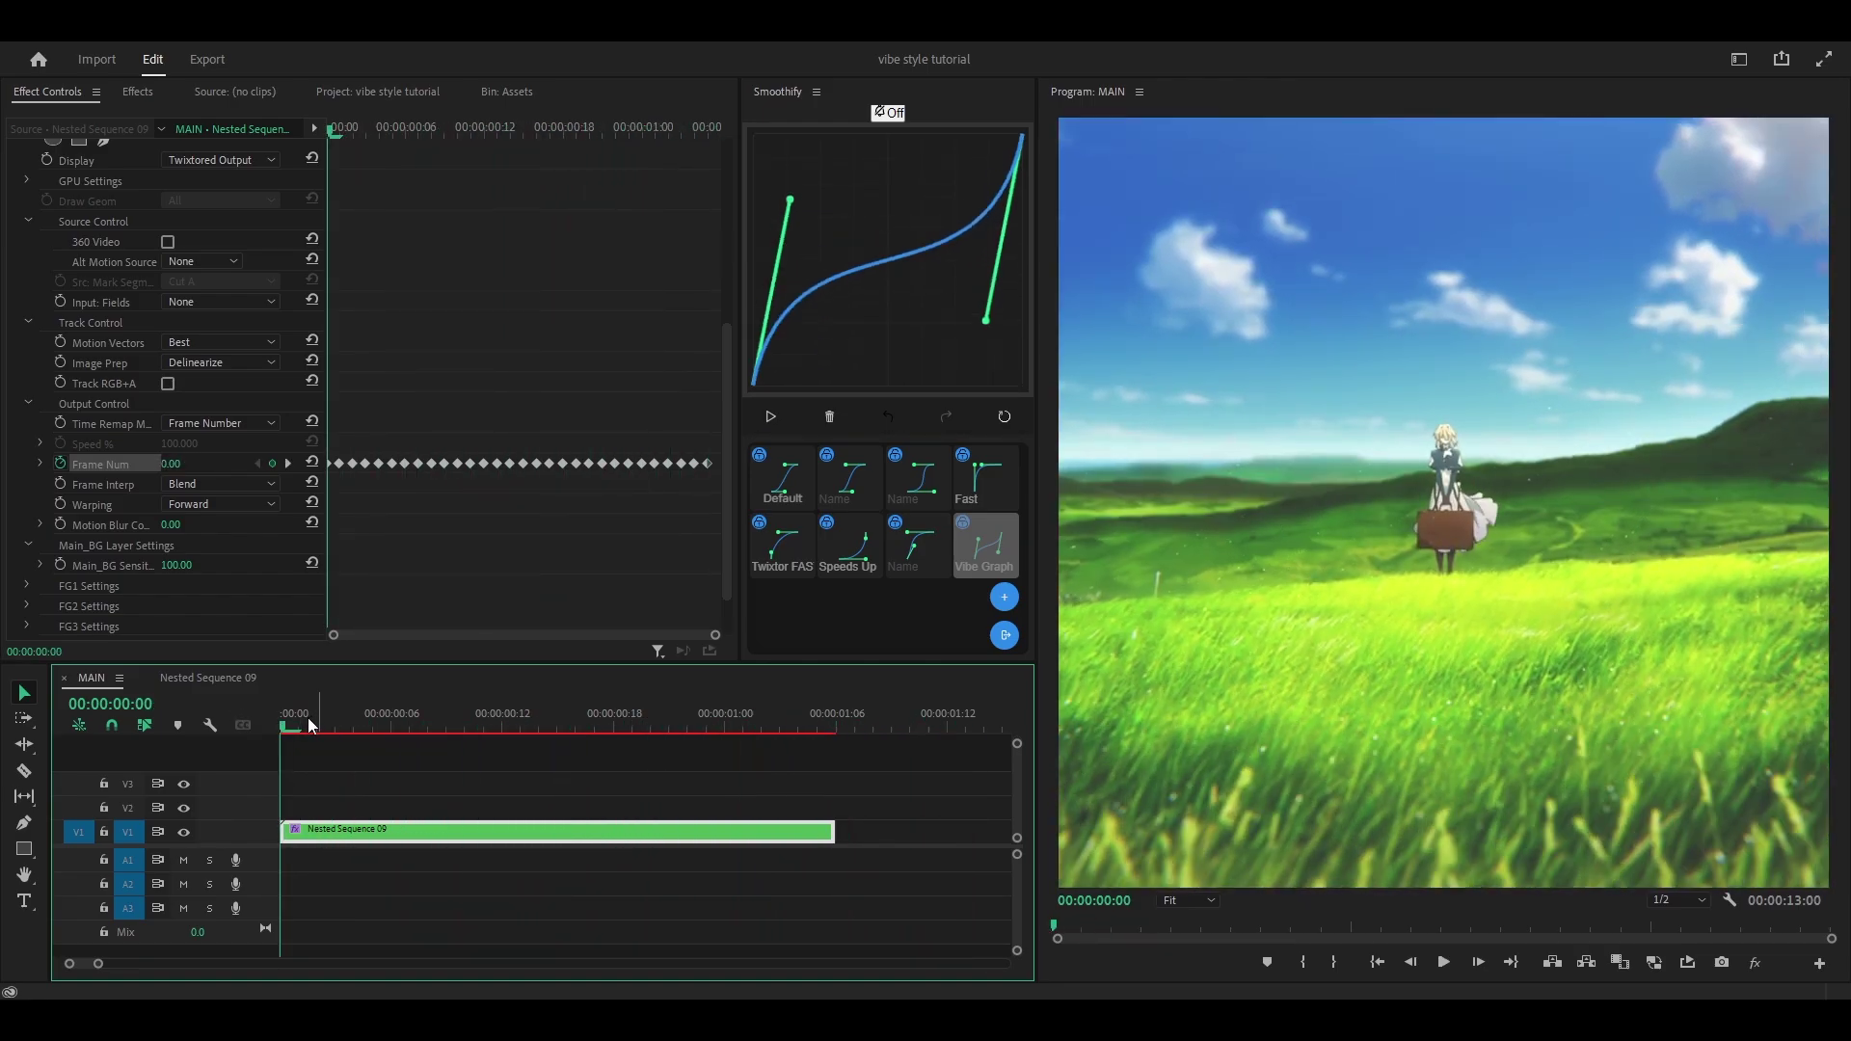
pyautogui.press('space')
pyautogui.moveTo(321, 719); pyautogui.dragTo(268, 725)
# Step: Nest the Nested Sequence 09 clip in MAIN as Nested Sequence 10
pyautogui.press('-')
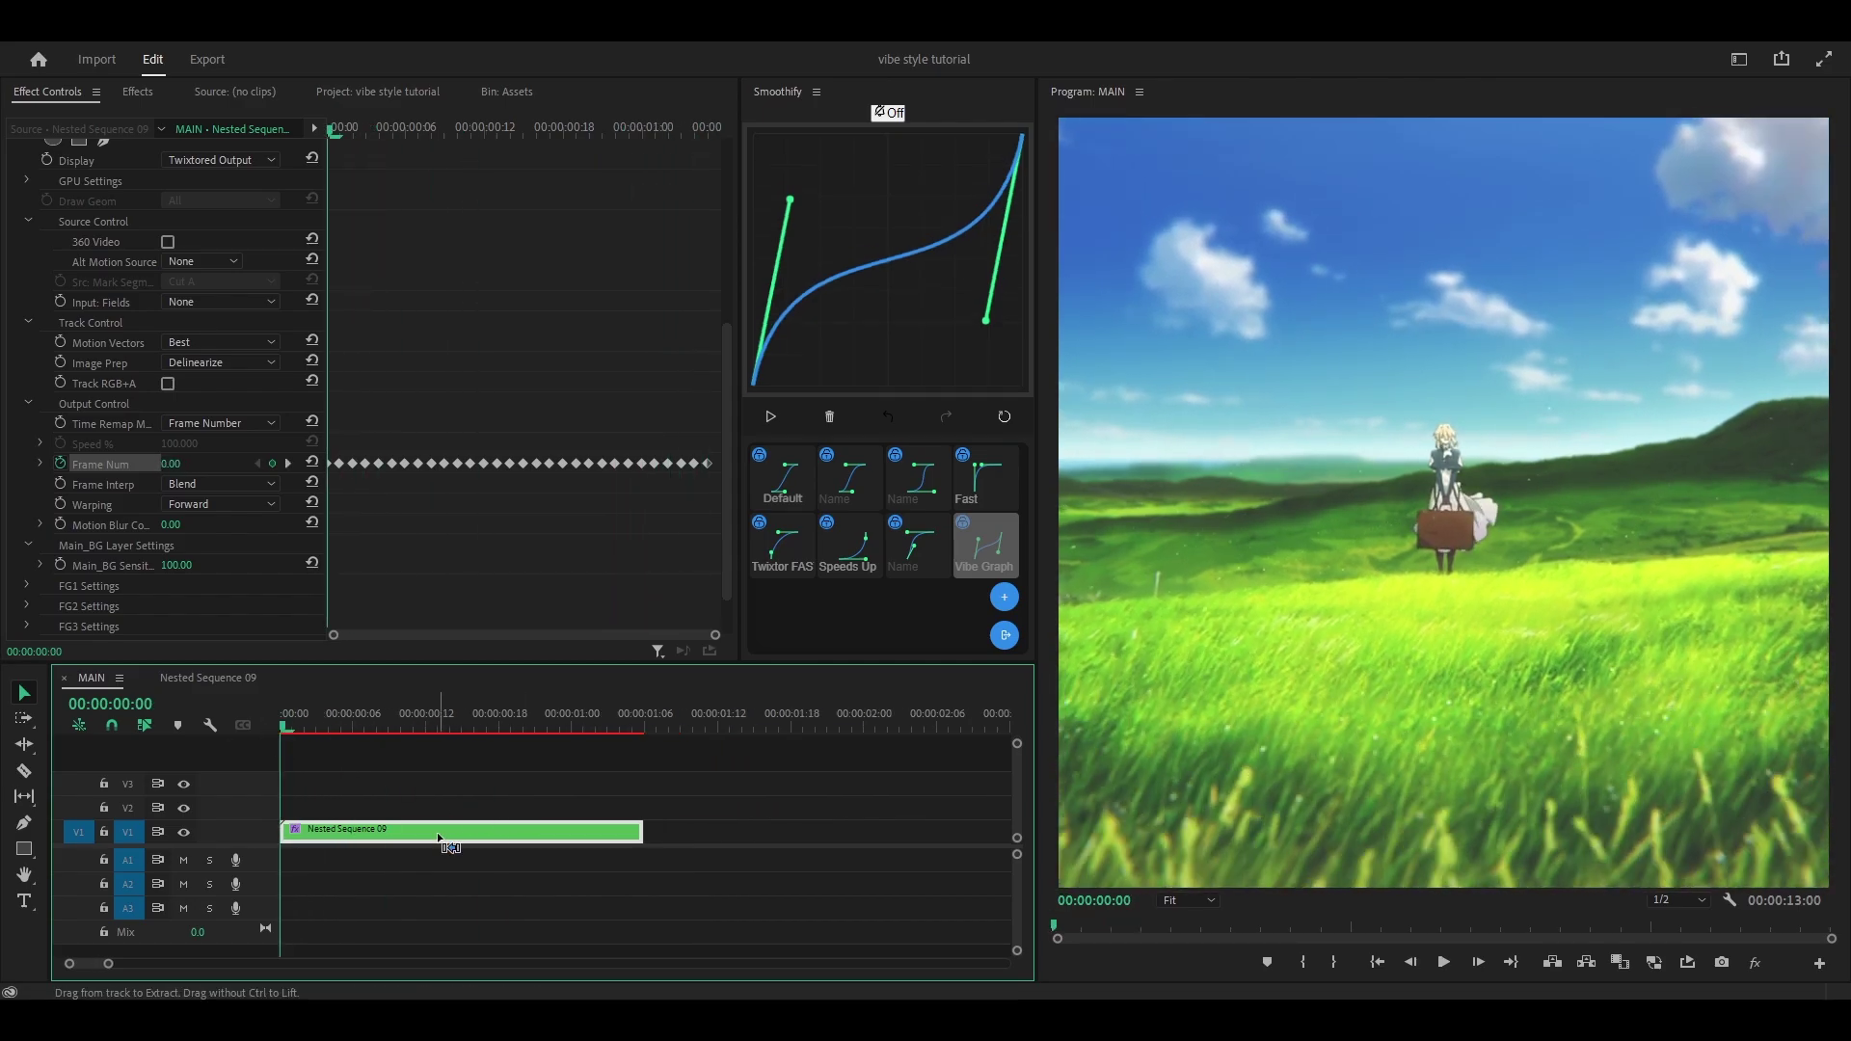
pyautogui.hotkey('ctrl', 'n')
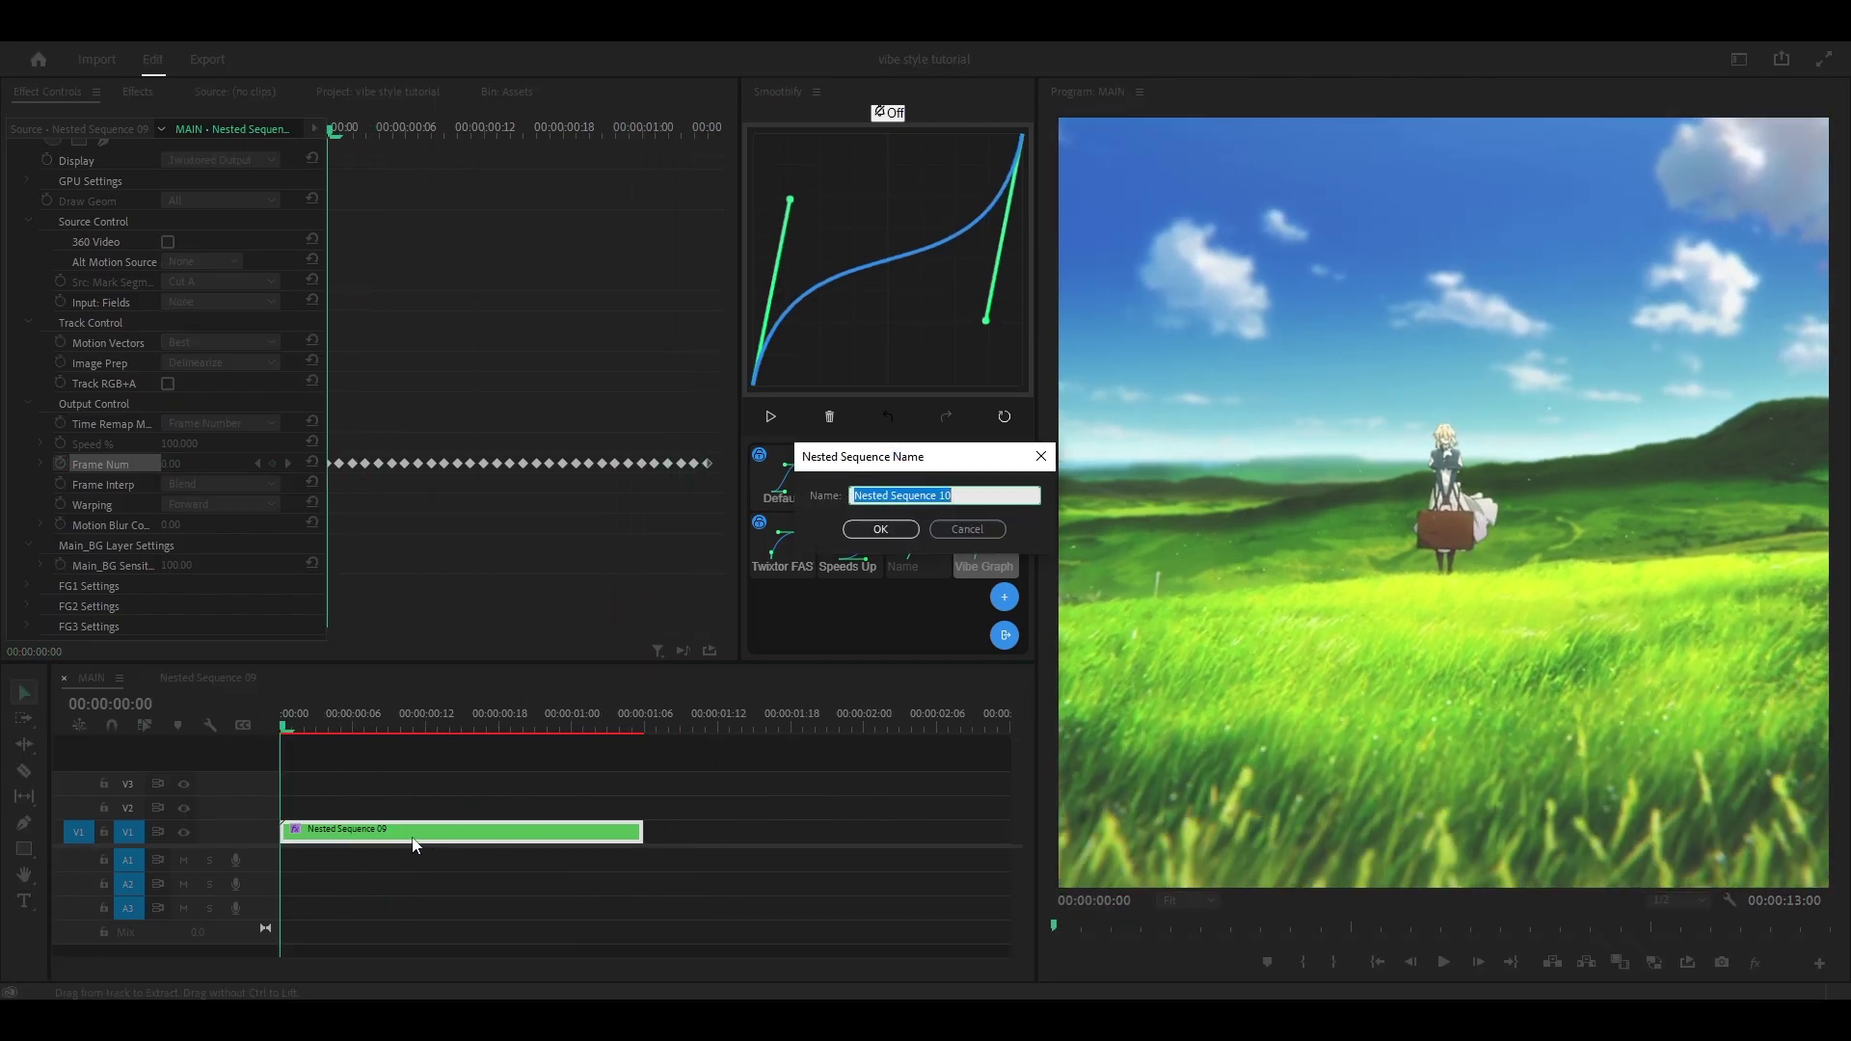
pyautogui.click(873, 527)
# Step: Nest the Violet Evergarden - NCOP1 (2).mp4 clip in MAIN as Nested Sequence 12 and open the nest
pyautogui.moveTo(275, 743); pyautogui.dragTo(516, 753)
pyautogui.hotkey('ctrl', 'shift', 'n')
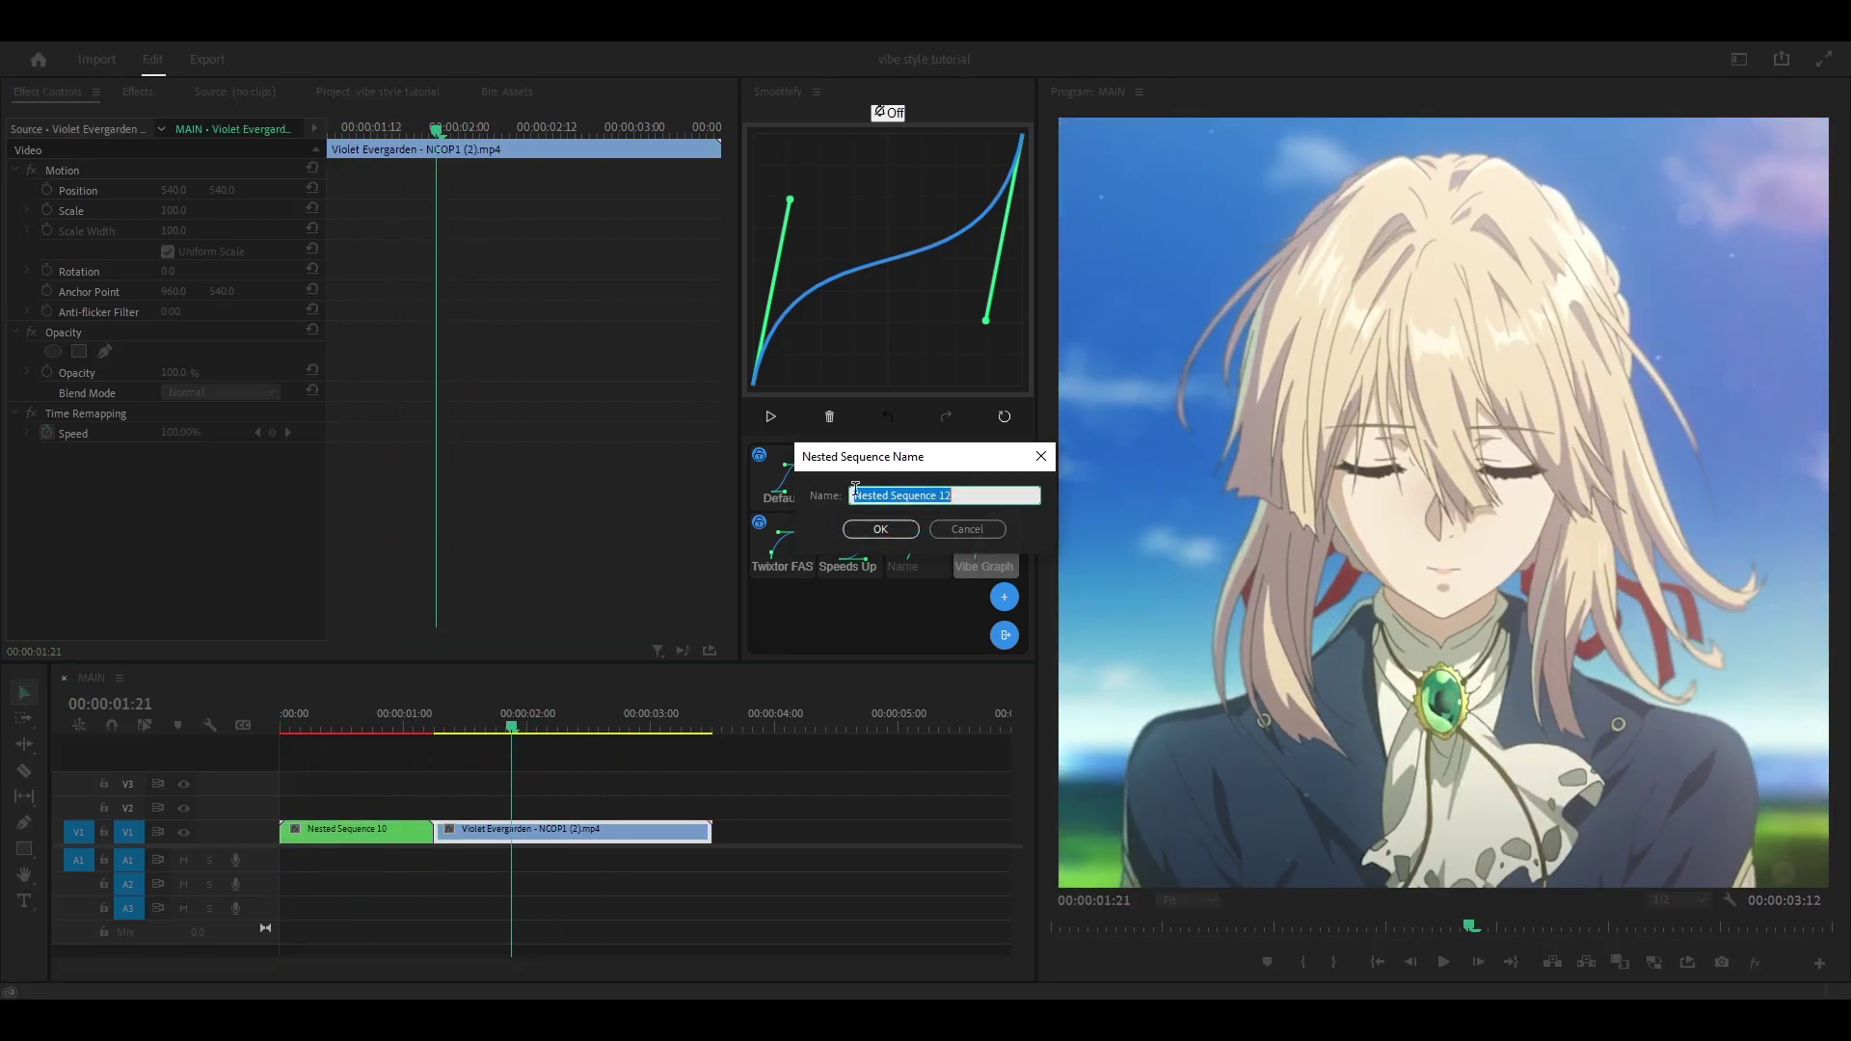
pyautogui.click(877, 528)
pyautogui.doubleClick(565, 821)
# Step: Trim the end of the clip in Nested Sequence 12 to 00:00:01:19 and save the project
pyautogui.moveTo(332, 737); pyautogui.dragTo(502, 738)
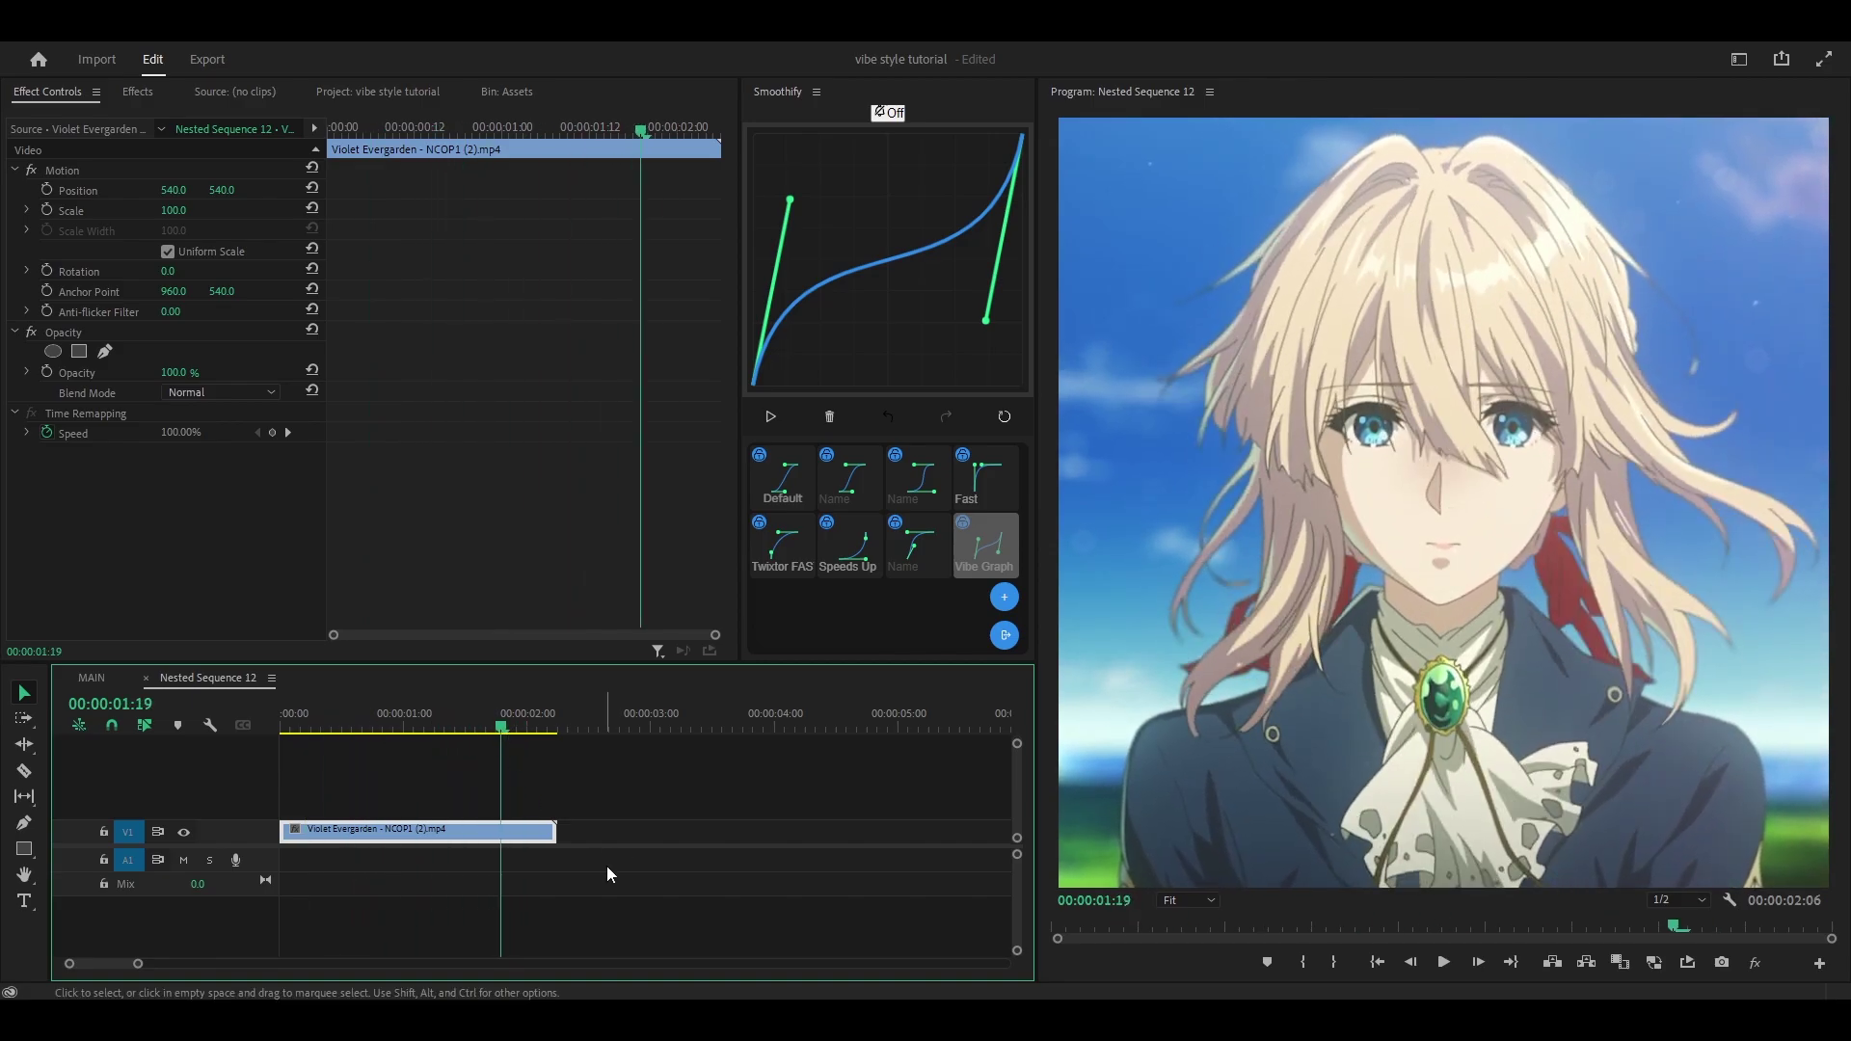
pyautogui.moveTo(555, 831); pyautogui.dragTo(503, 831)
pyautogui.moveTo(502, 730); pyautogui.dragTo(279, 730)
pyautogui.scroll(2, 283, 733)
pyautogui.hotkey('ctrl', 's')
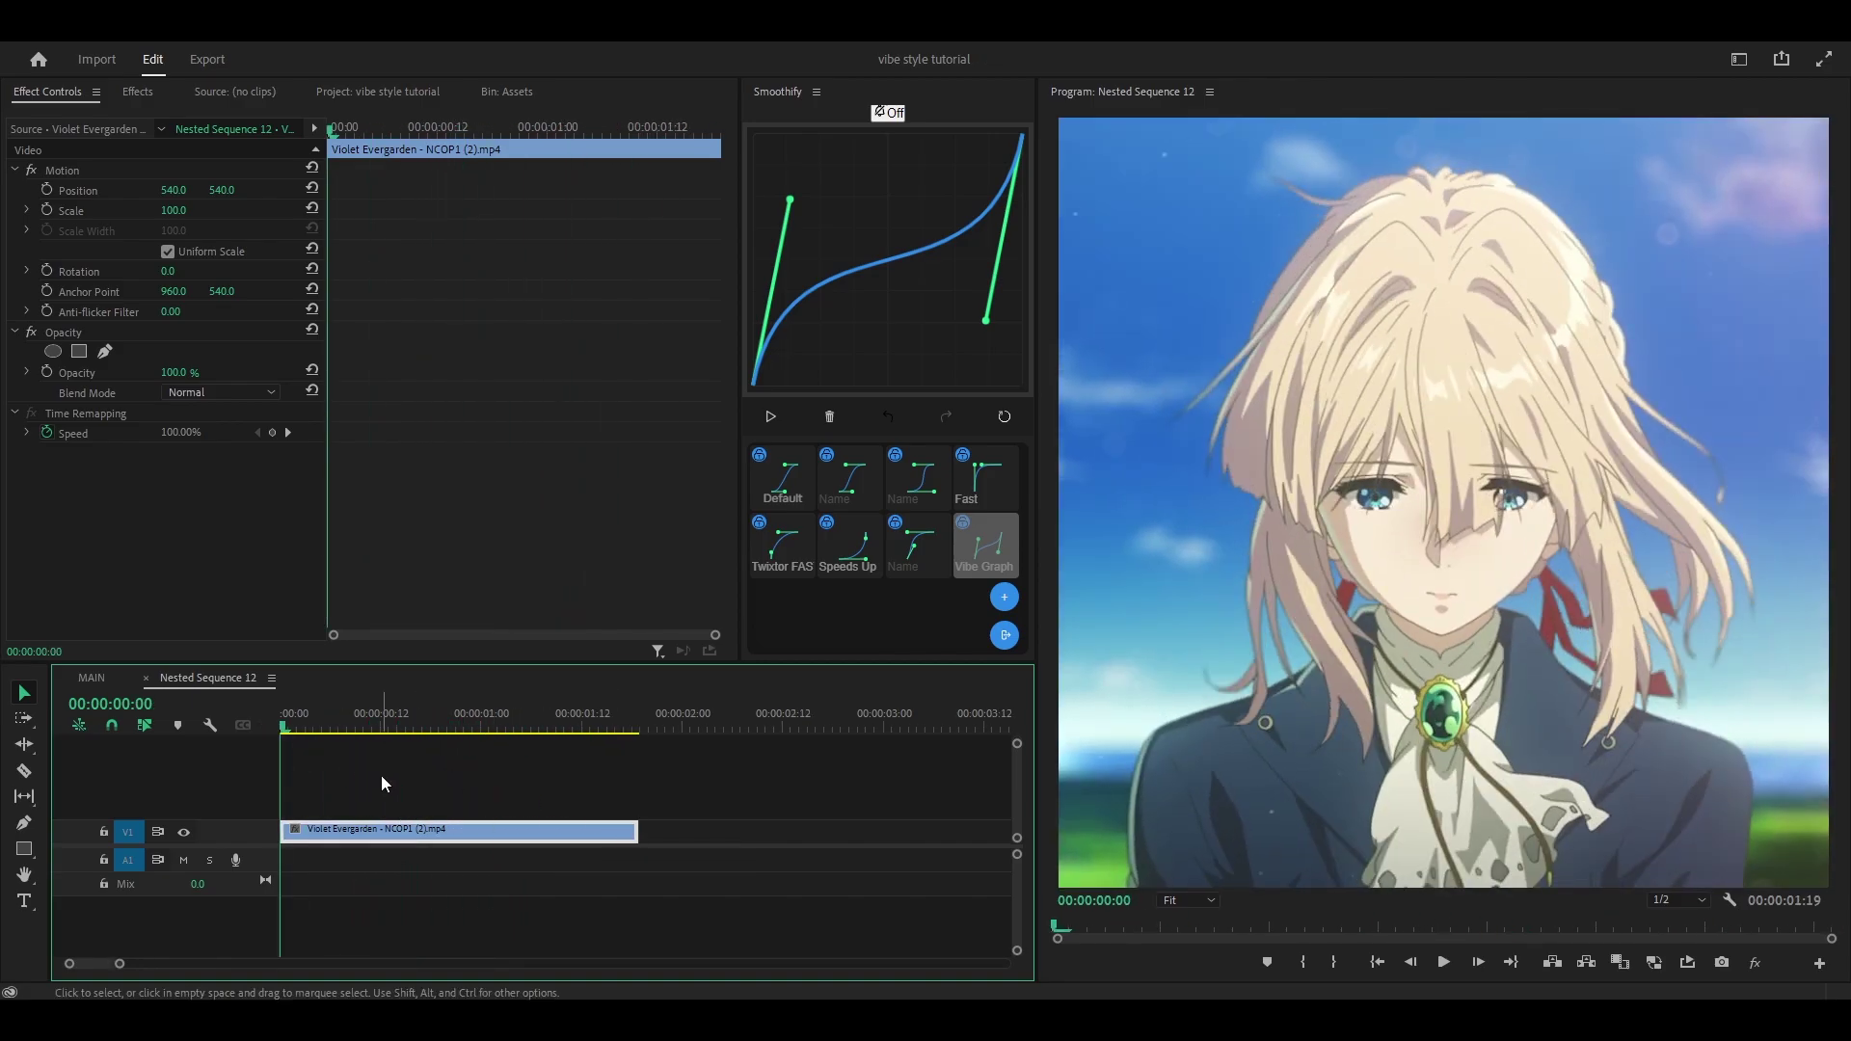
# Step: Cut the clip in Nested Sequence 12 at 00:00:00:03, 00:00:00:06 and 00:00:00:08 with the Razor tool
pyautogui.press('space')
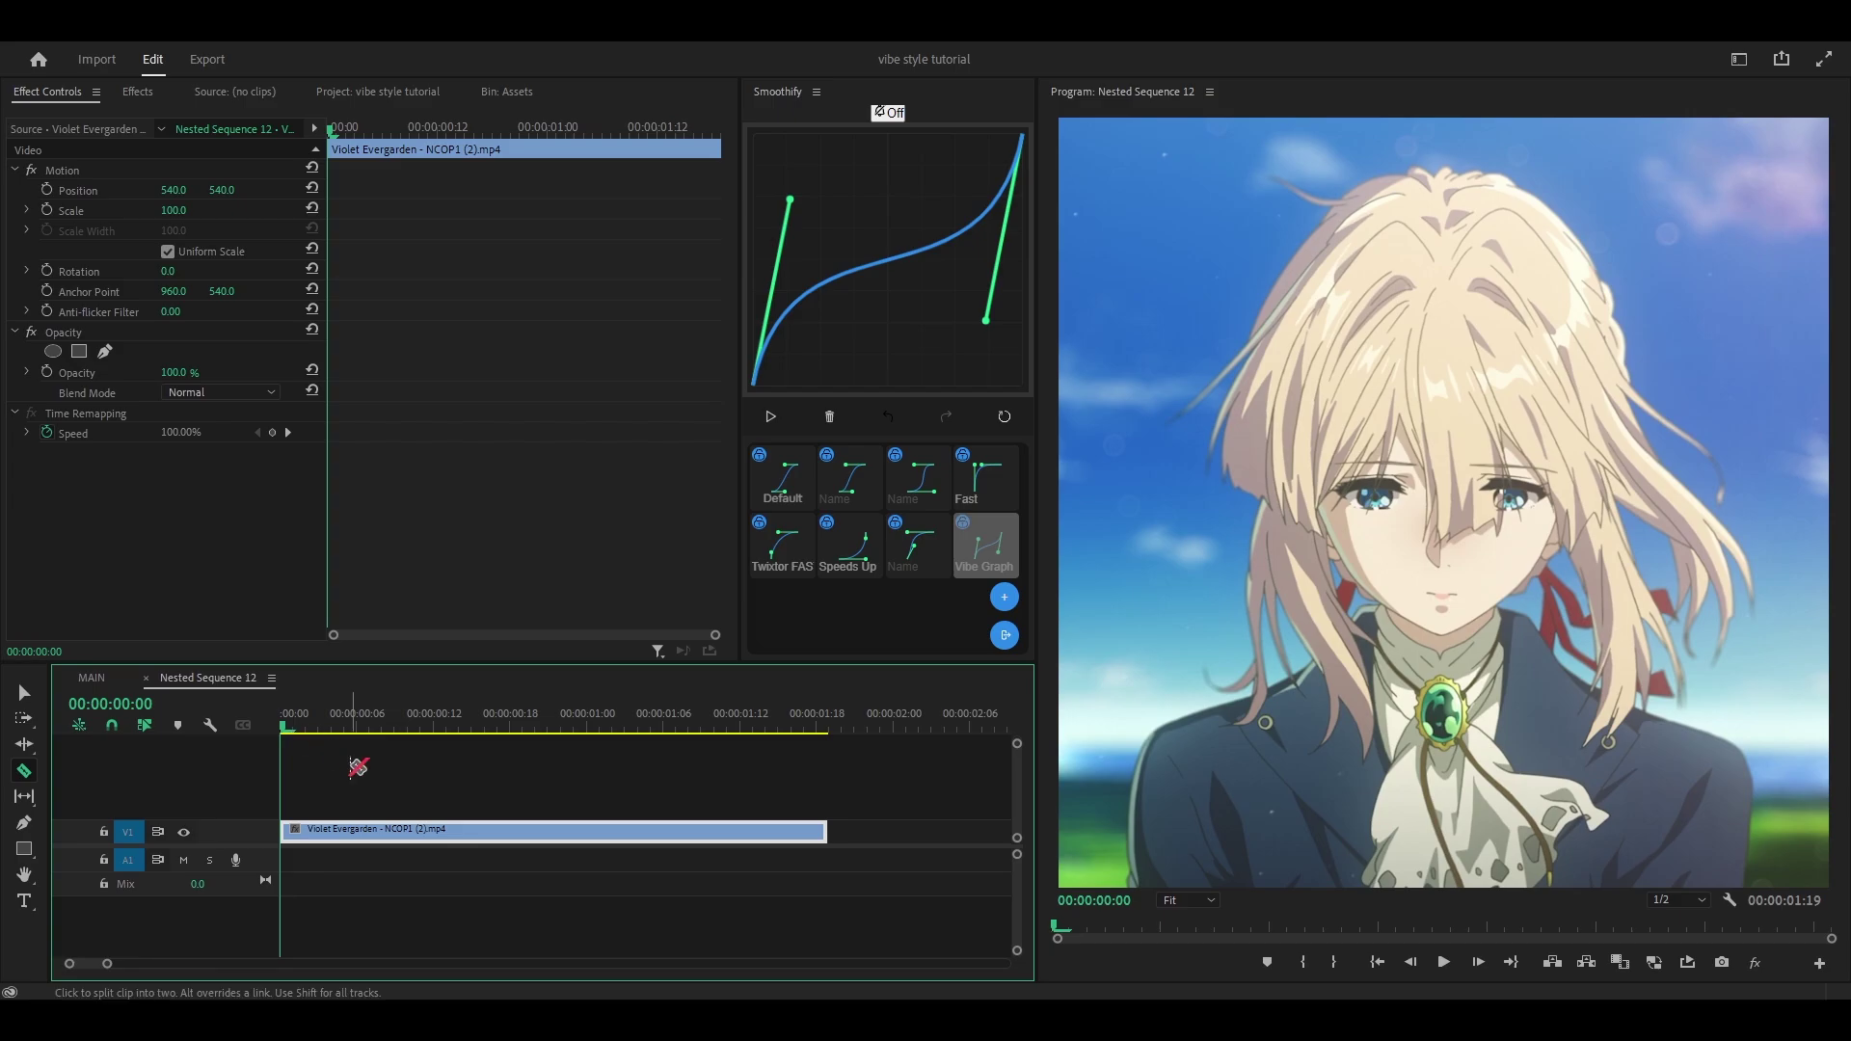
pyautogui.press('Right')
pyautogui.press('Right')
pyautogui.press('Right')
pyautogui.click(318, 831)
pyautogui.press('Right')
pyautogui.press('Right')
pyautogui.press('Right')
pyautogui.click(357, 831)
# Step: Cut the rest of the clip at 00:00:00:10, 00:00:00:12 and every three frames from there to its end
pyautogui.press('Right')
pyautogui.press('Right')
pyautogui.click(382, 831)
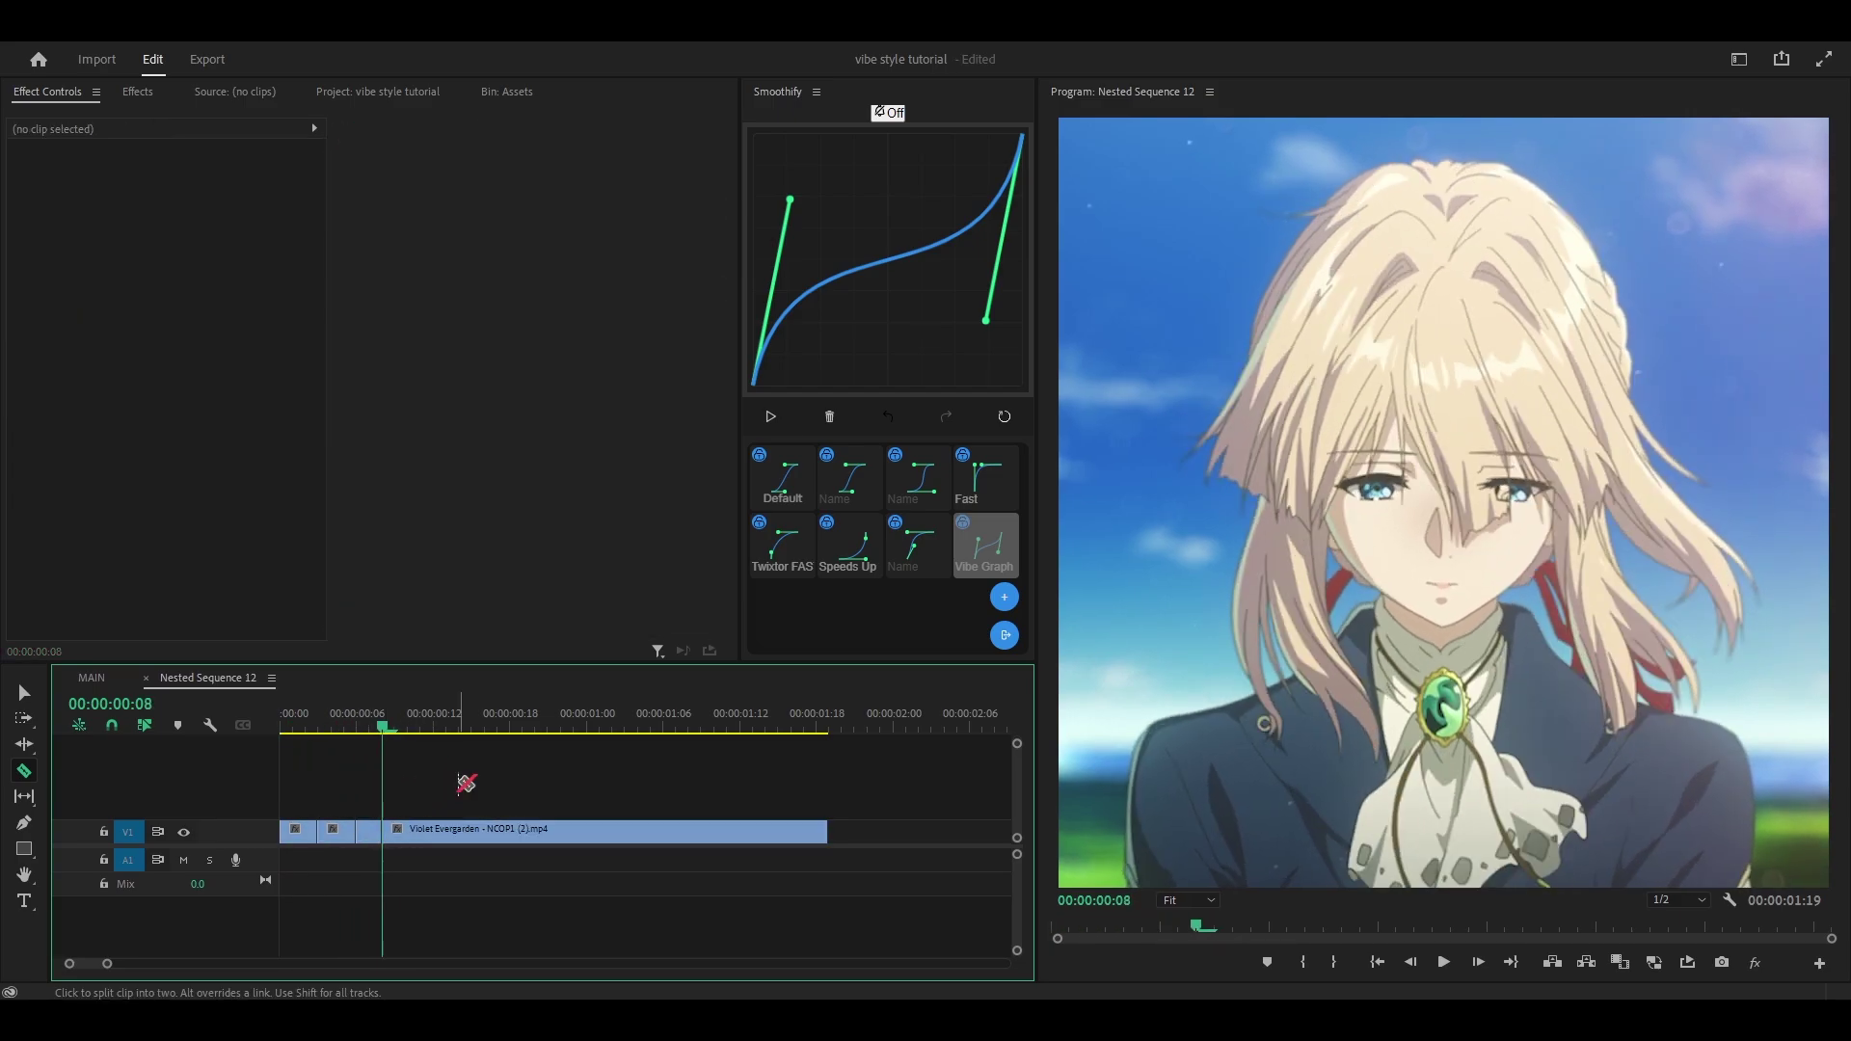
pyautogui.press('Right')
pyautogui.press('Right')
pyautogui.click(408, 832)
pyautogui.click(508, 829)
pyautogui.click(546, 830)
pyautogui.click(585, 829)
pyautogui.click(624, 829)
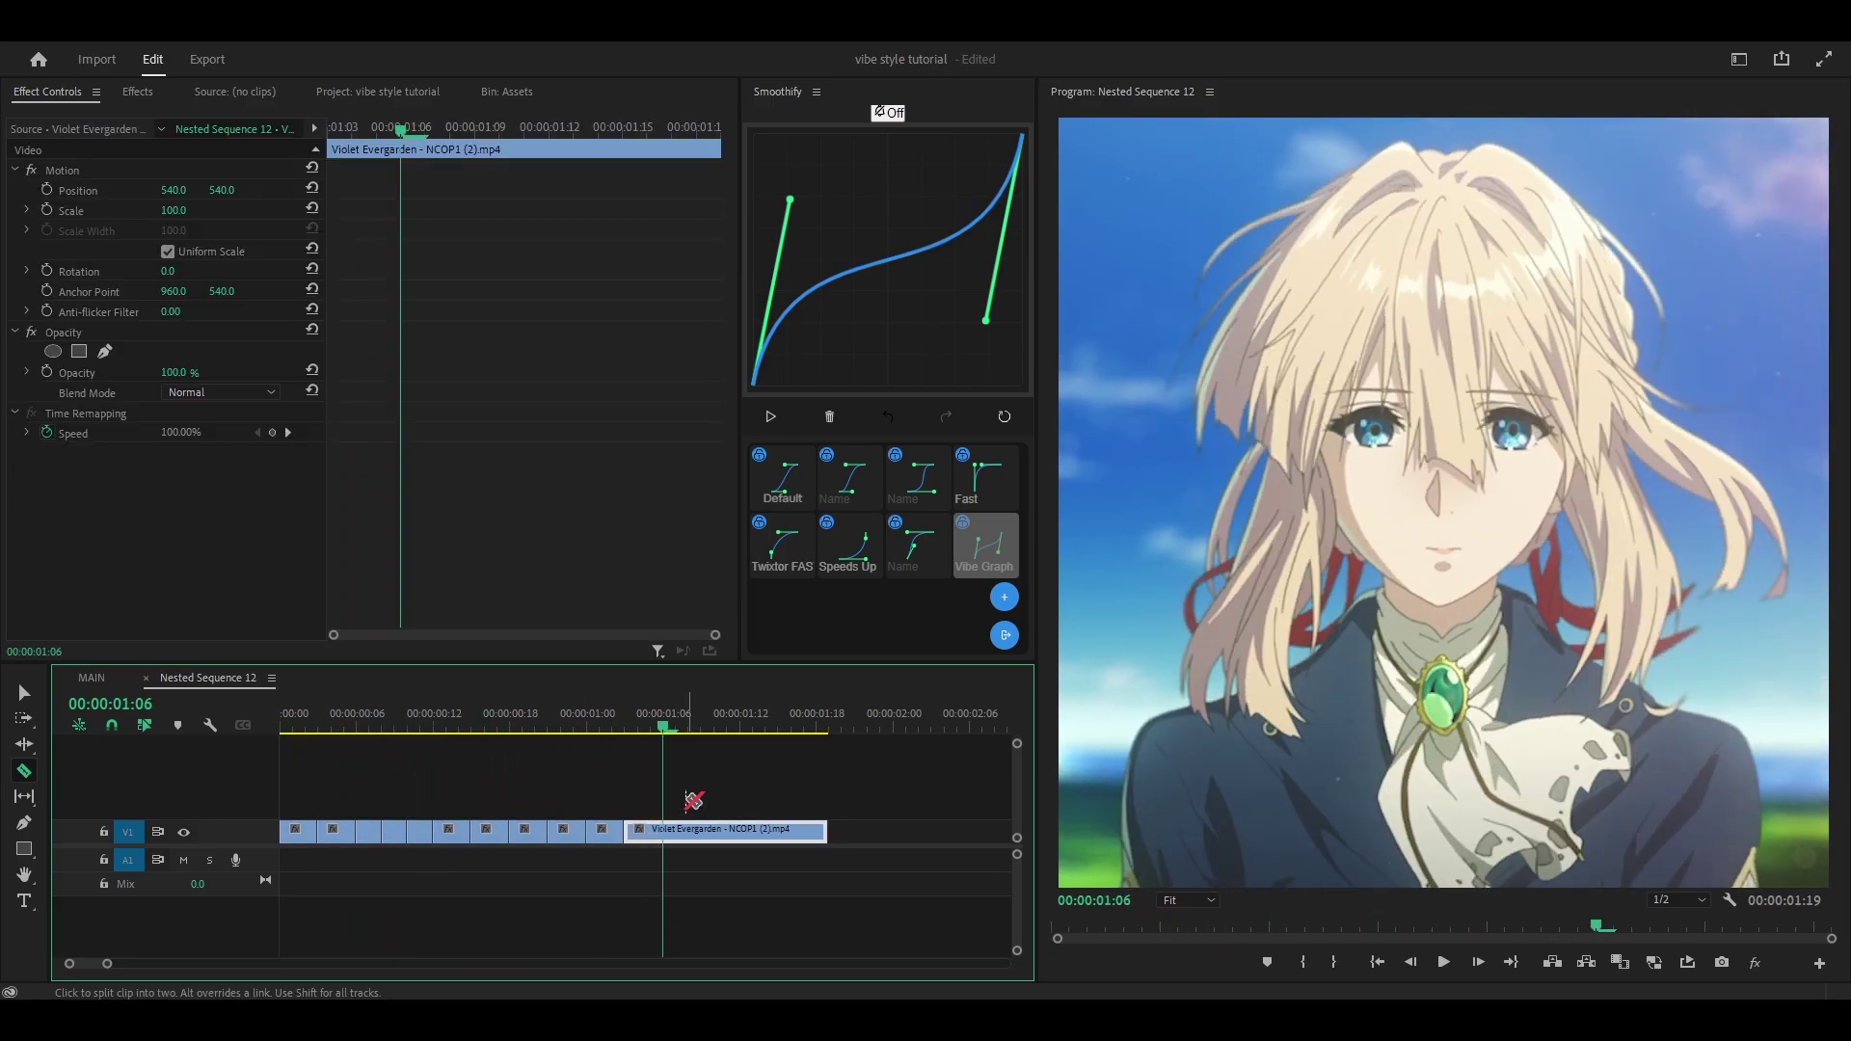
pyautogui.click(663, 829)
pyautogui.click(700, 829)
pyautogui.click(740, 829)
pyautogui.click(778, 829)
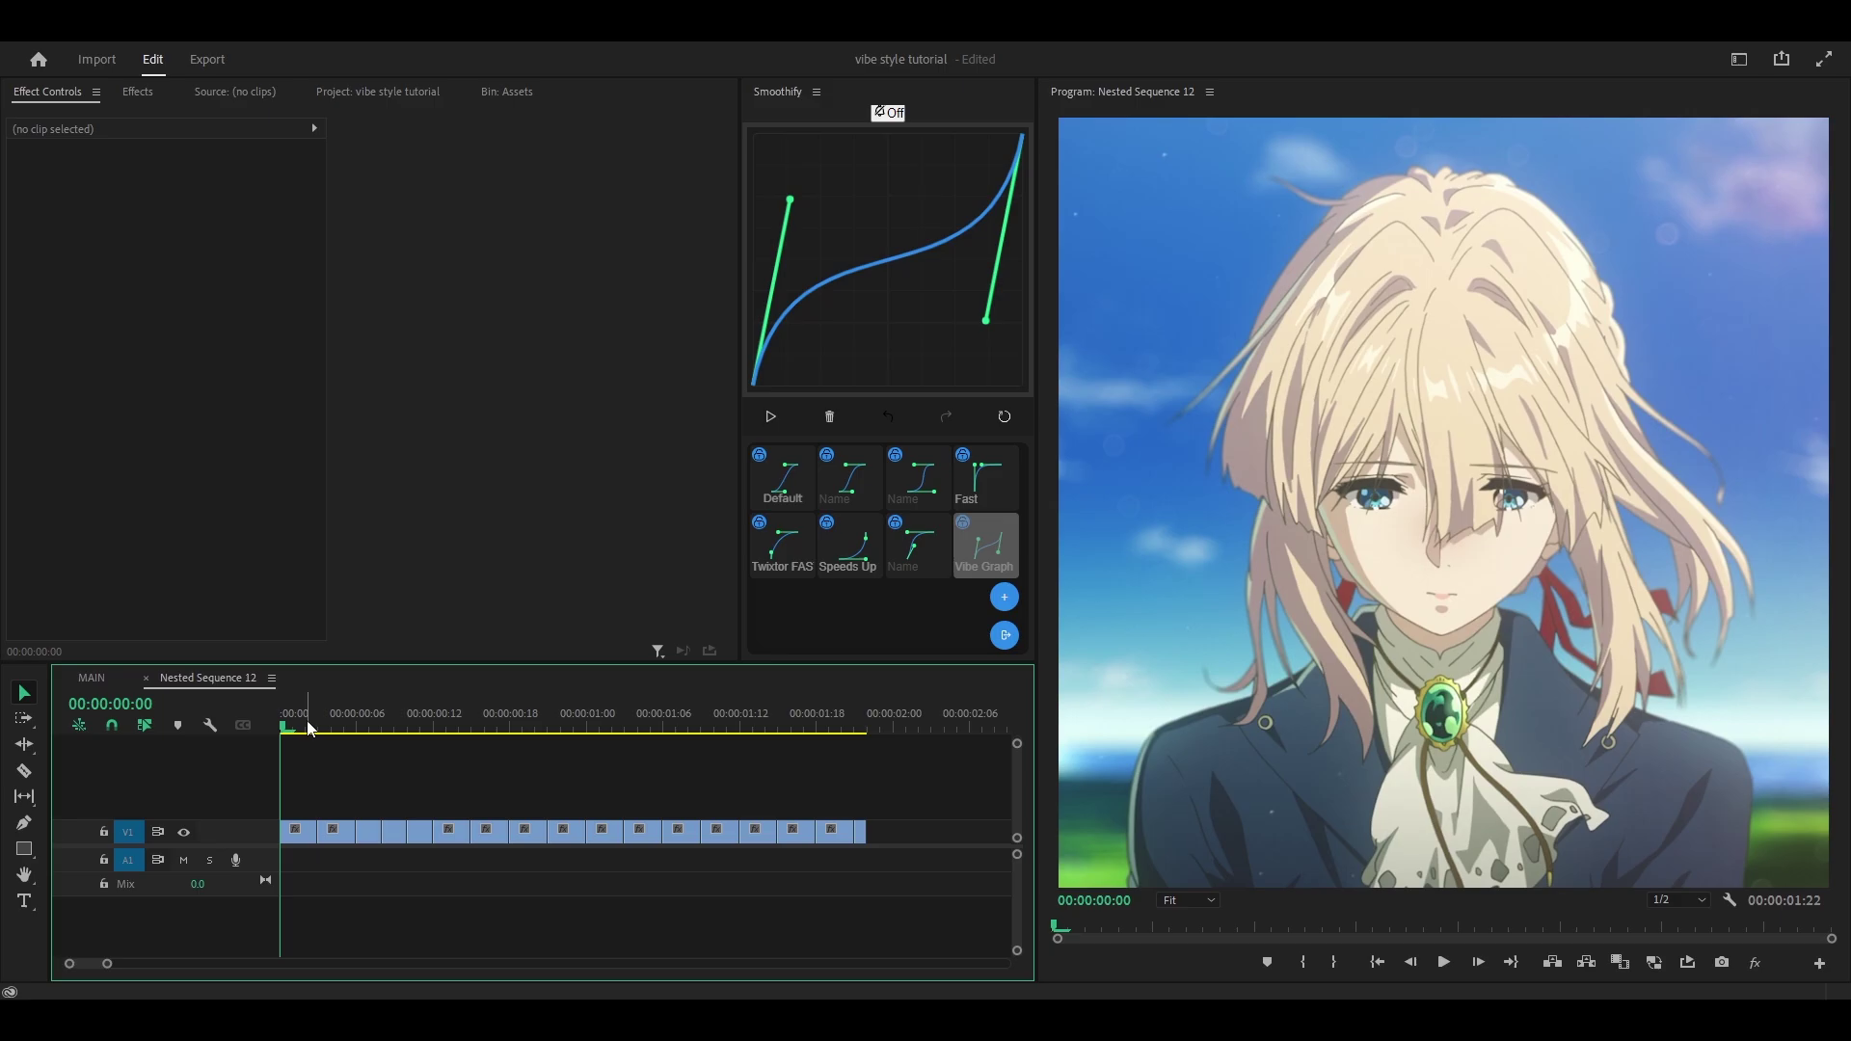
# Step: Set the duration of all cut clips in Nested Sequence 12 to 00:00:00:01 with Ripple Edit, Shifting Trailing Clips enabled
pyautogui.moveTo(308, 726); pyautogui.dragTo(281, 757)
pyautogui.click(422, 779)
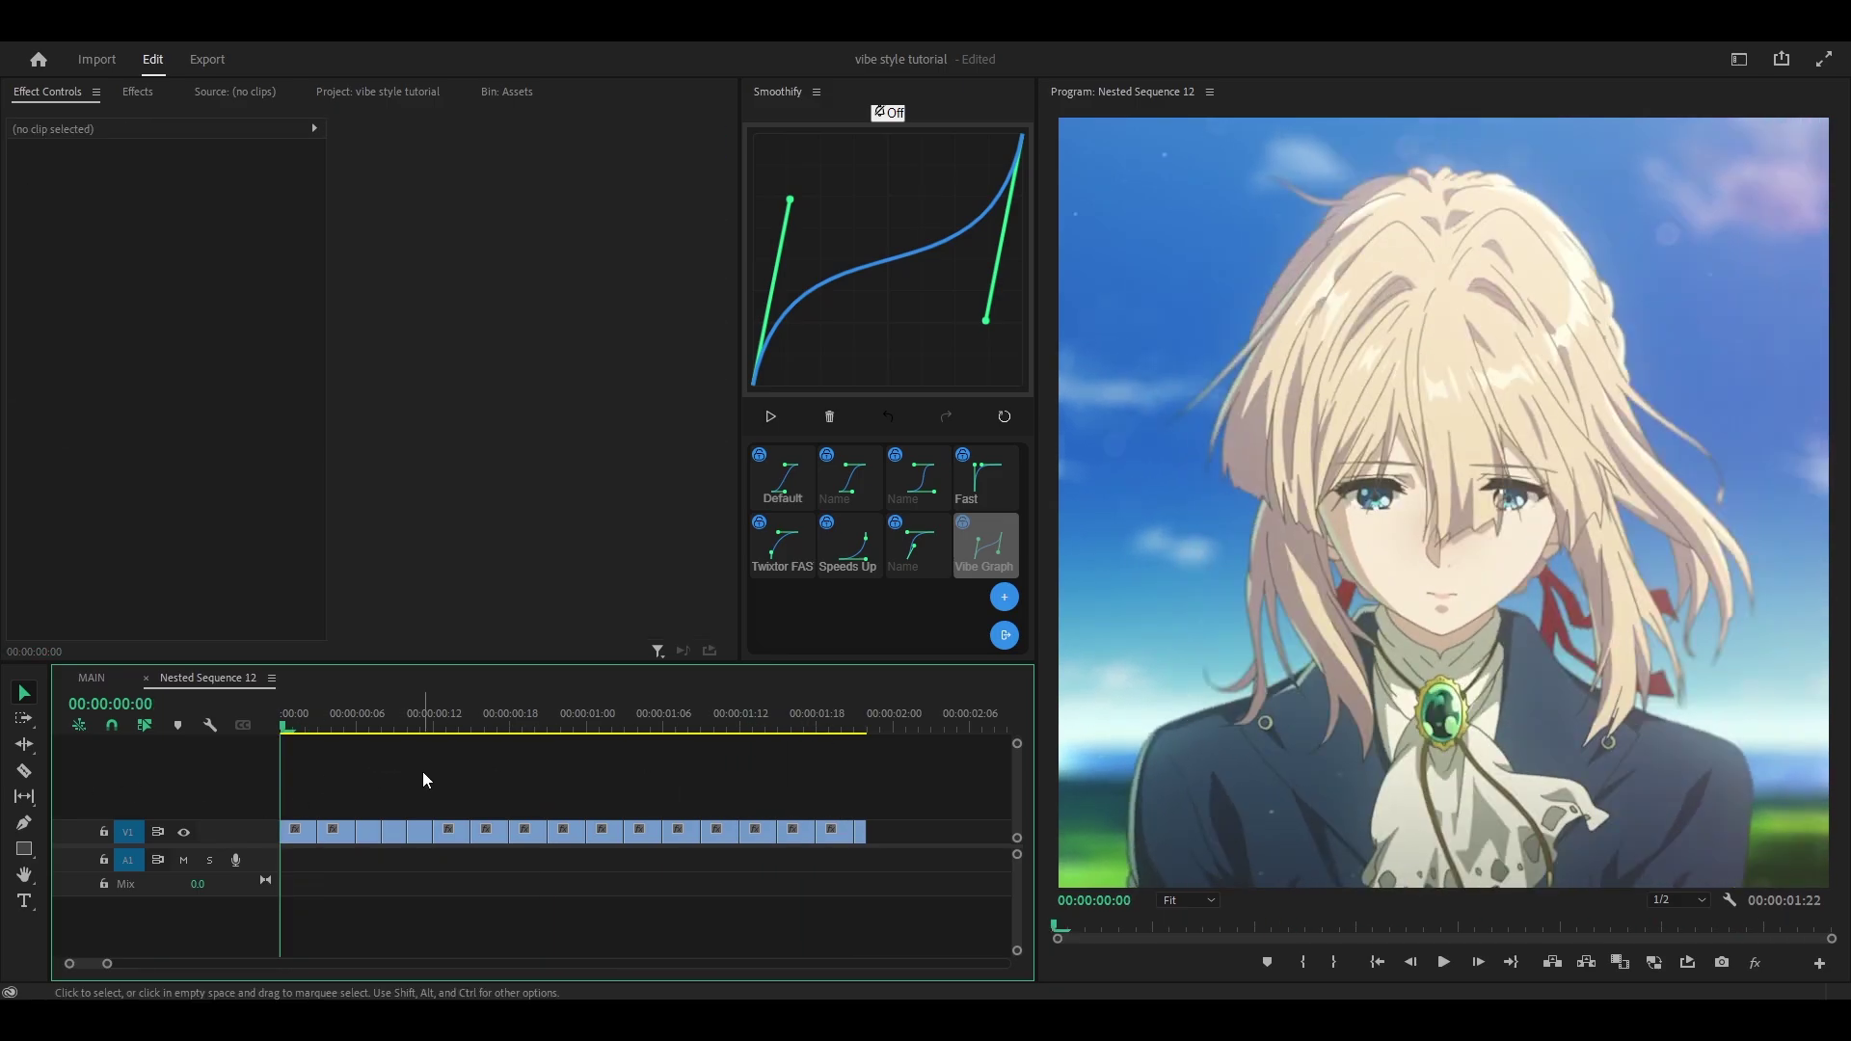
pyautogui.hotkey('ctrl', 'a')
pyautogui.rightClick(450, 843)
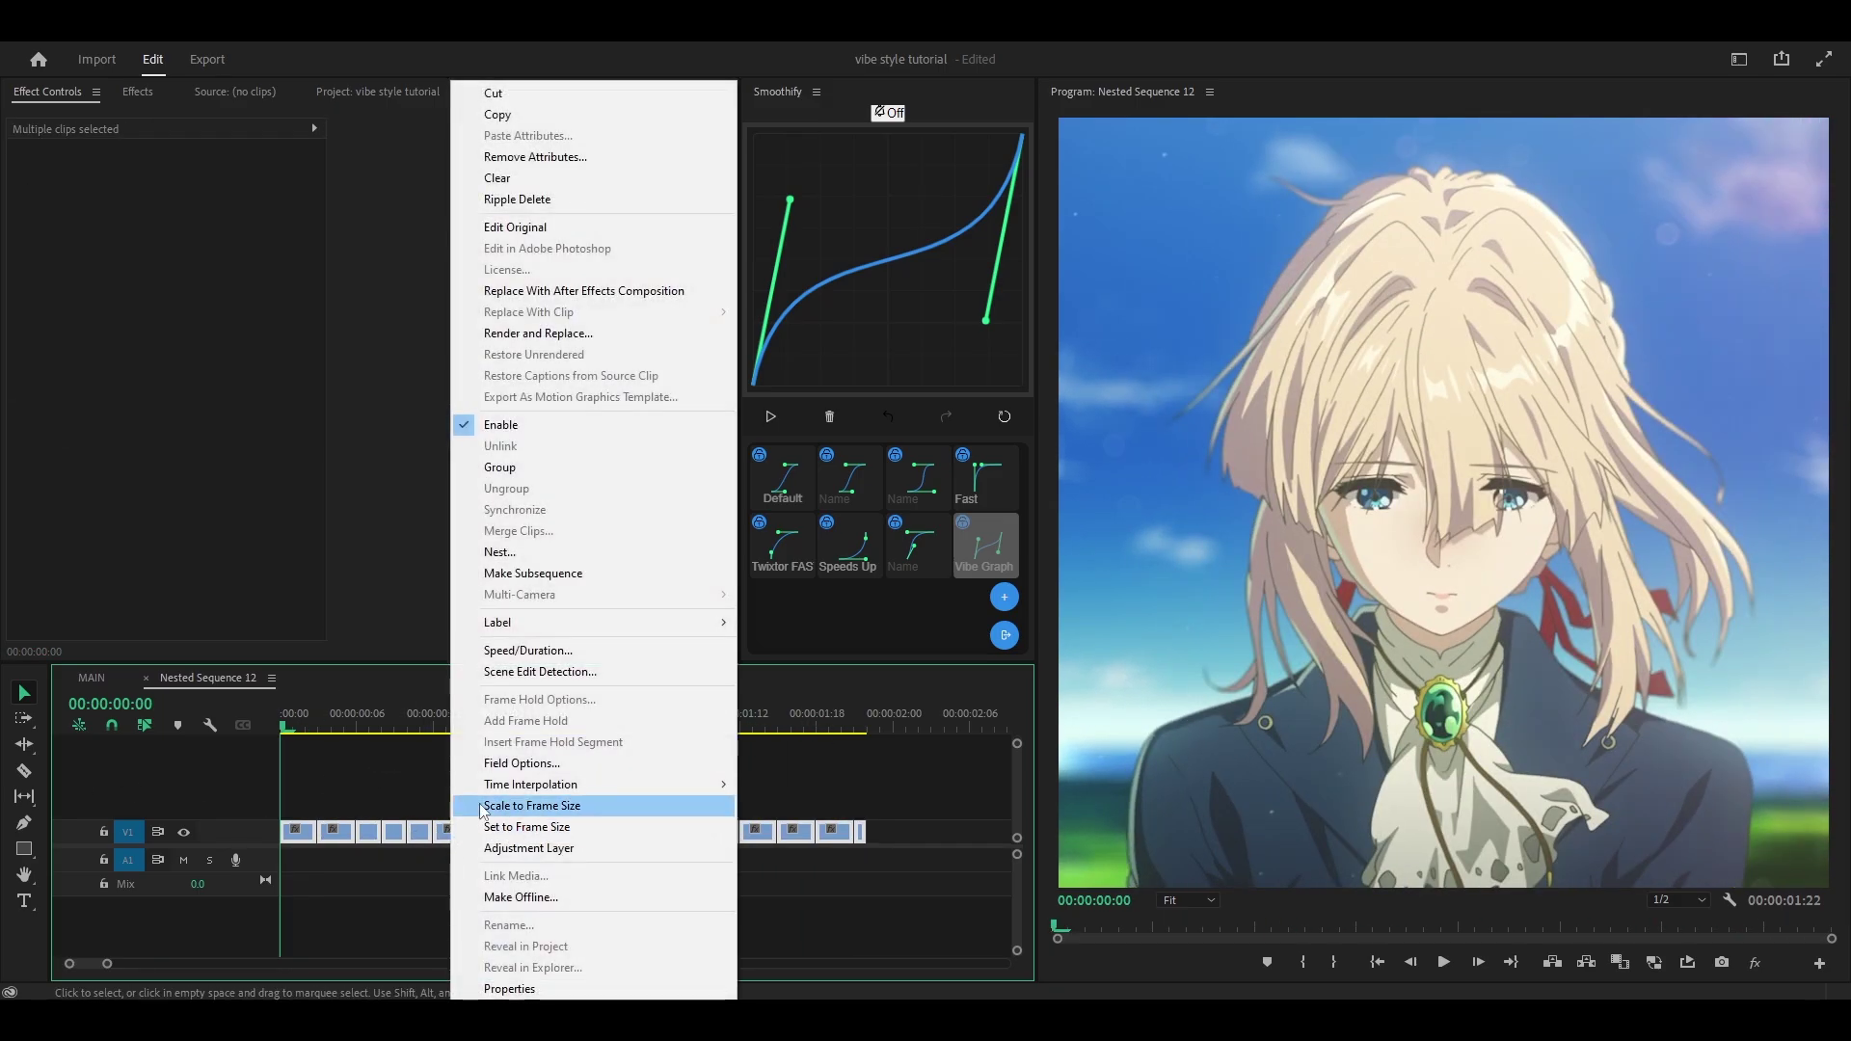
pyautogui.click(526, 650)
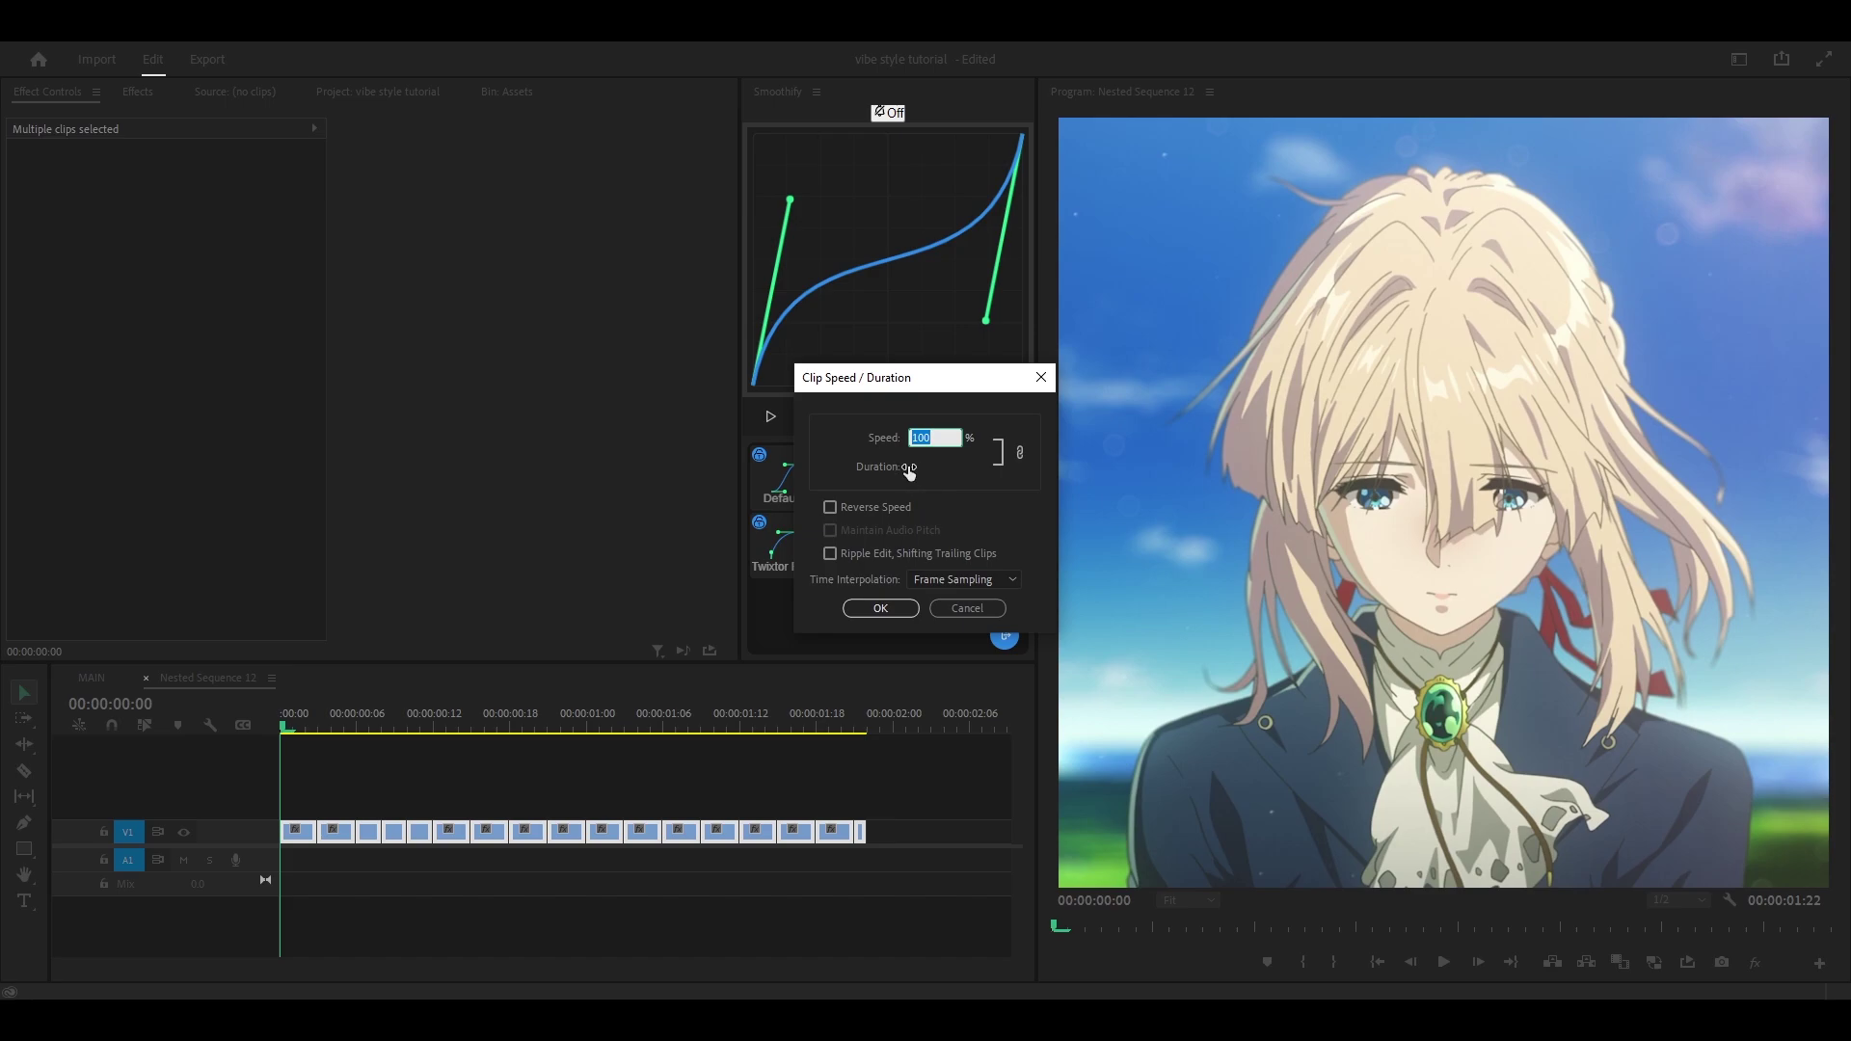
pyautogui.moveTo(908, 471); pyautogui.dragTo(674, 460)
pyautogui.click(875, 552)
pyautogui.click(880, 608)
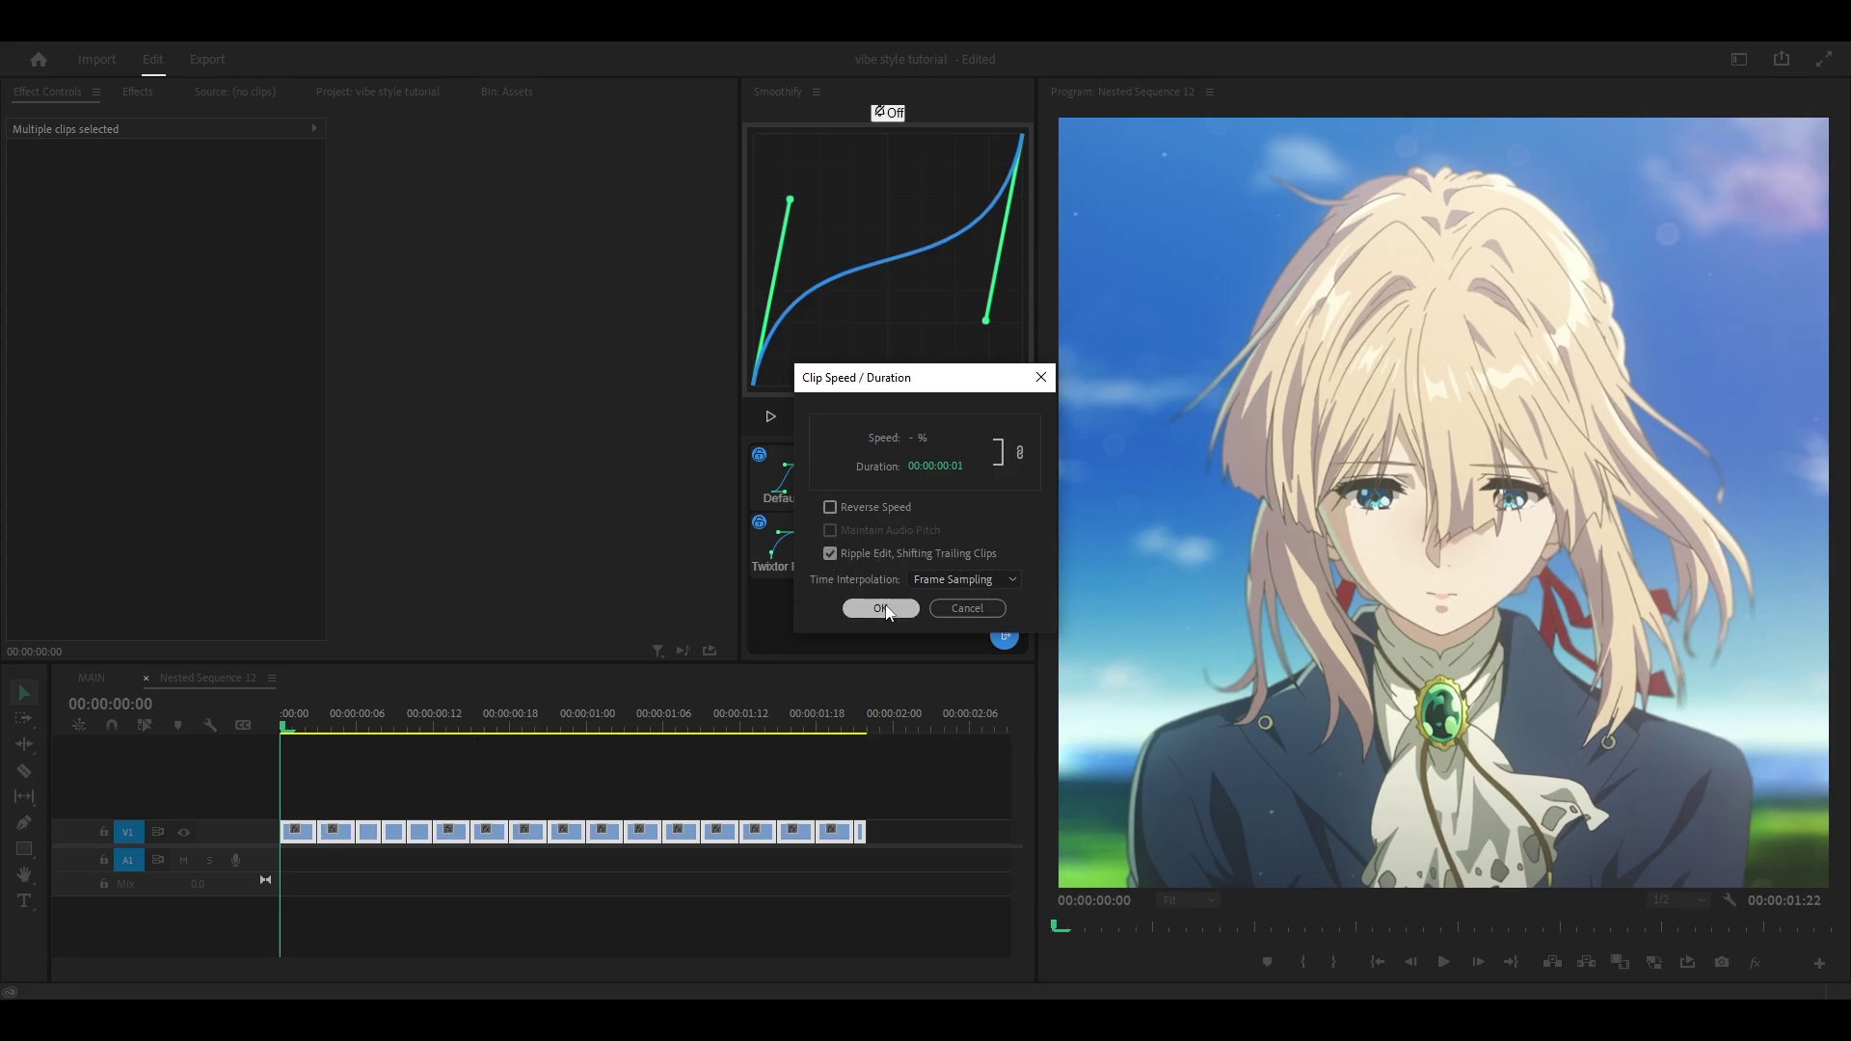
# Step: Step through the first one-frame clips in Nested Sequence 12 to check each frame of the motion
pyautogui.click(378, 778)
pyautogui.press('=')
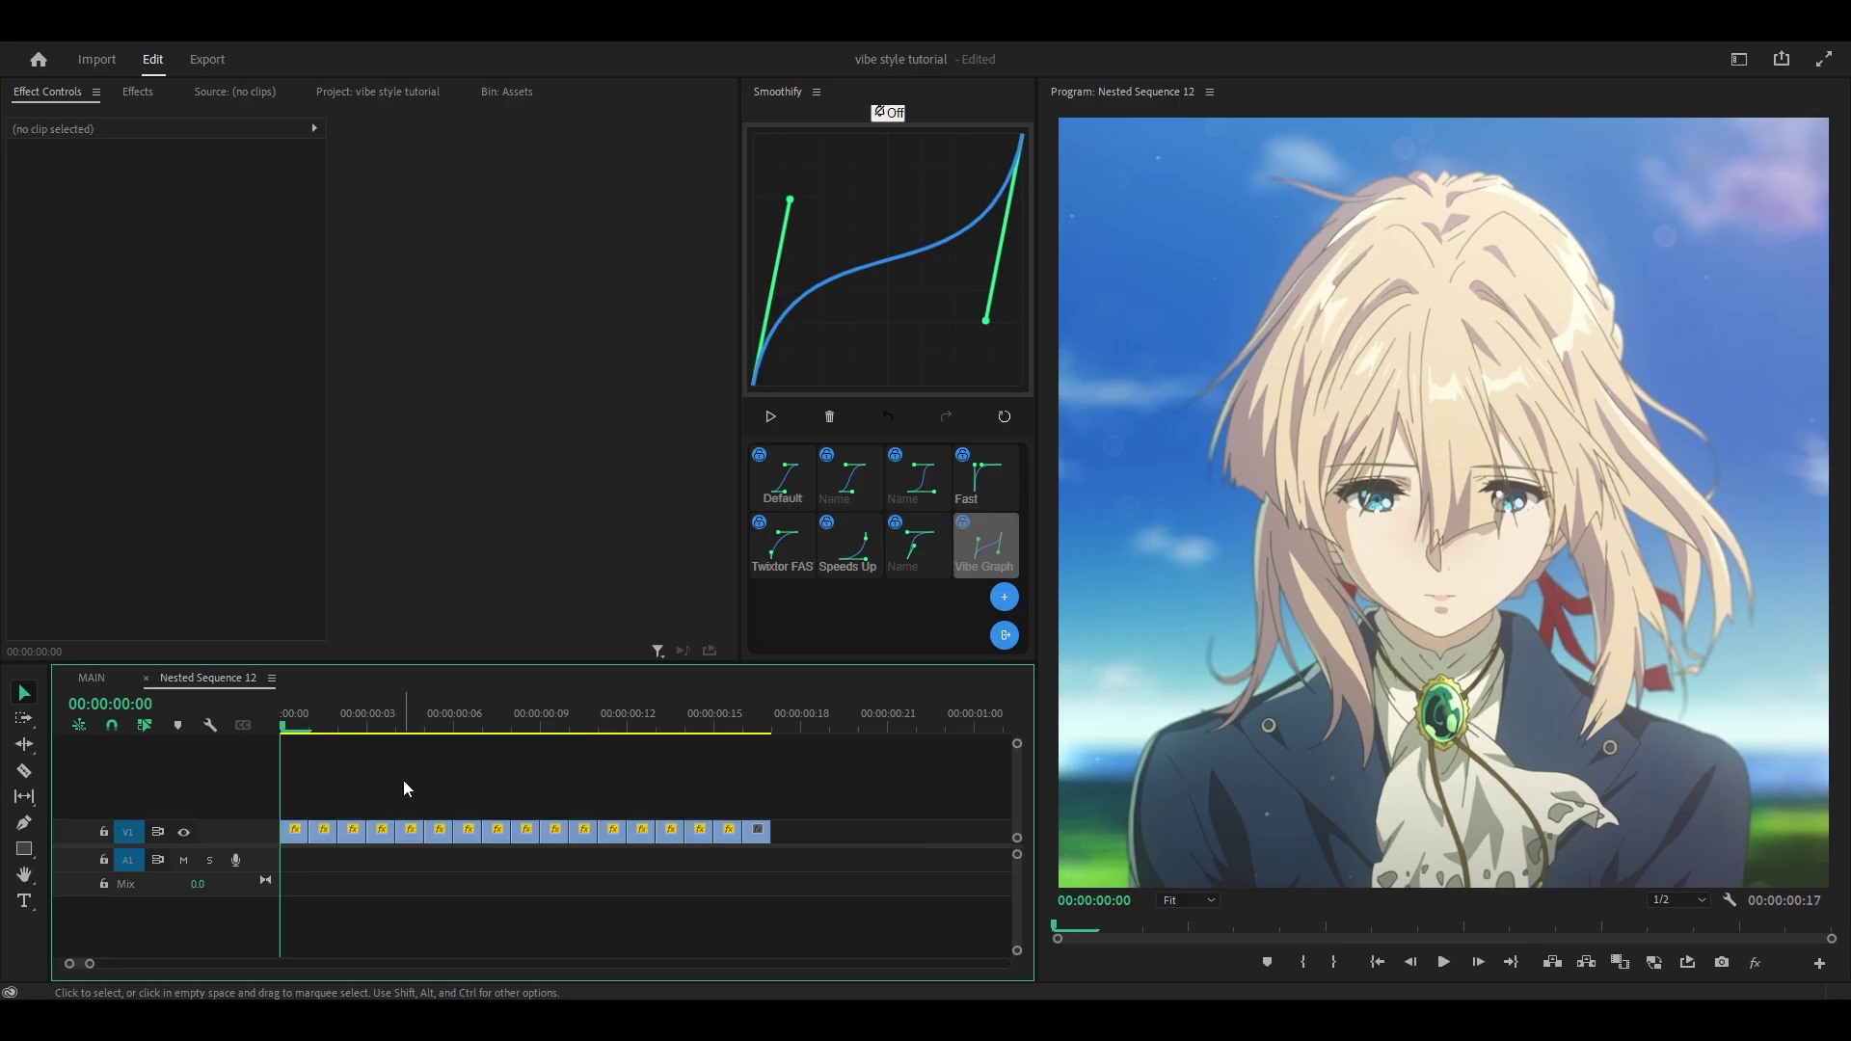
pyautogui.press('Right')
pyautogui.press('Right')
pyautogui.press('Right')
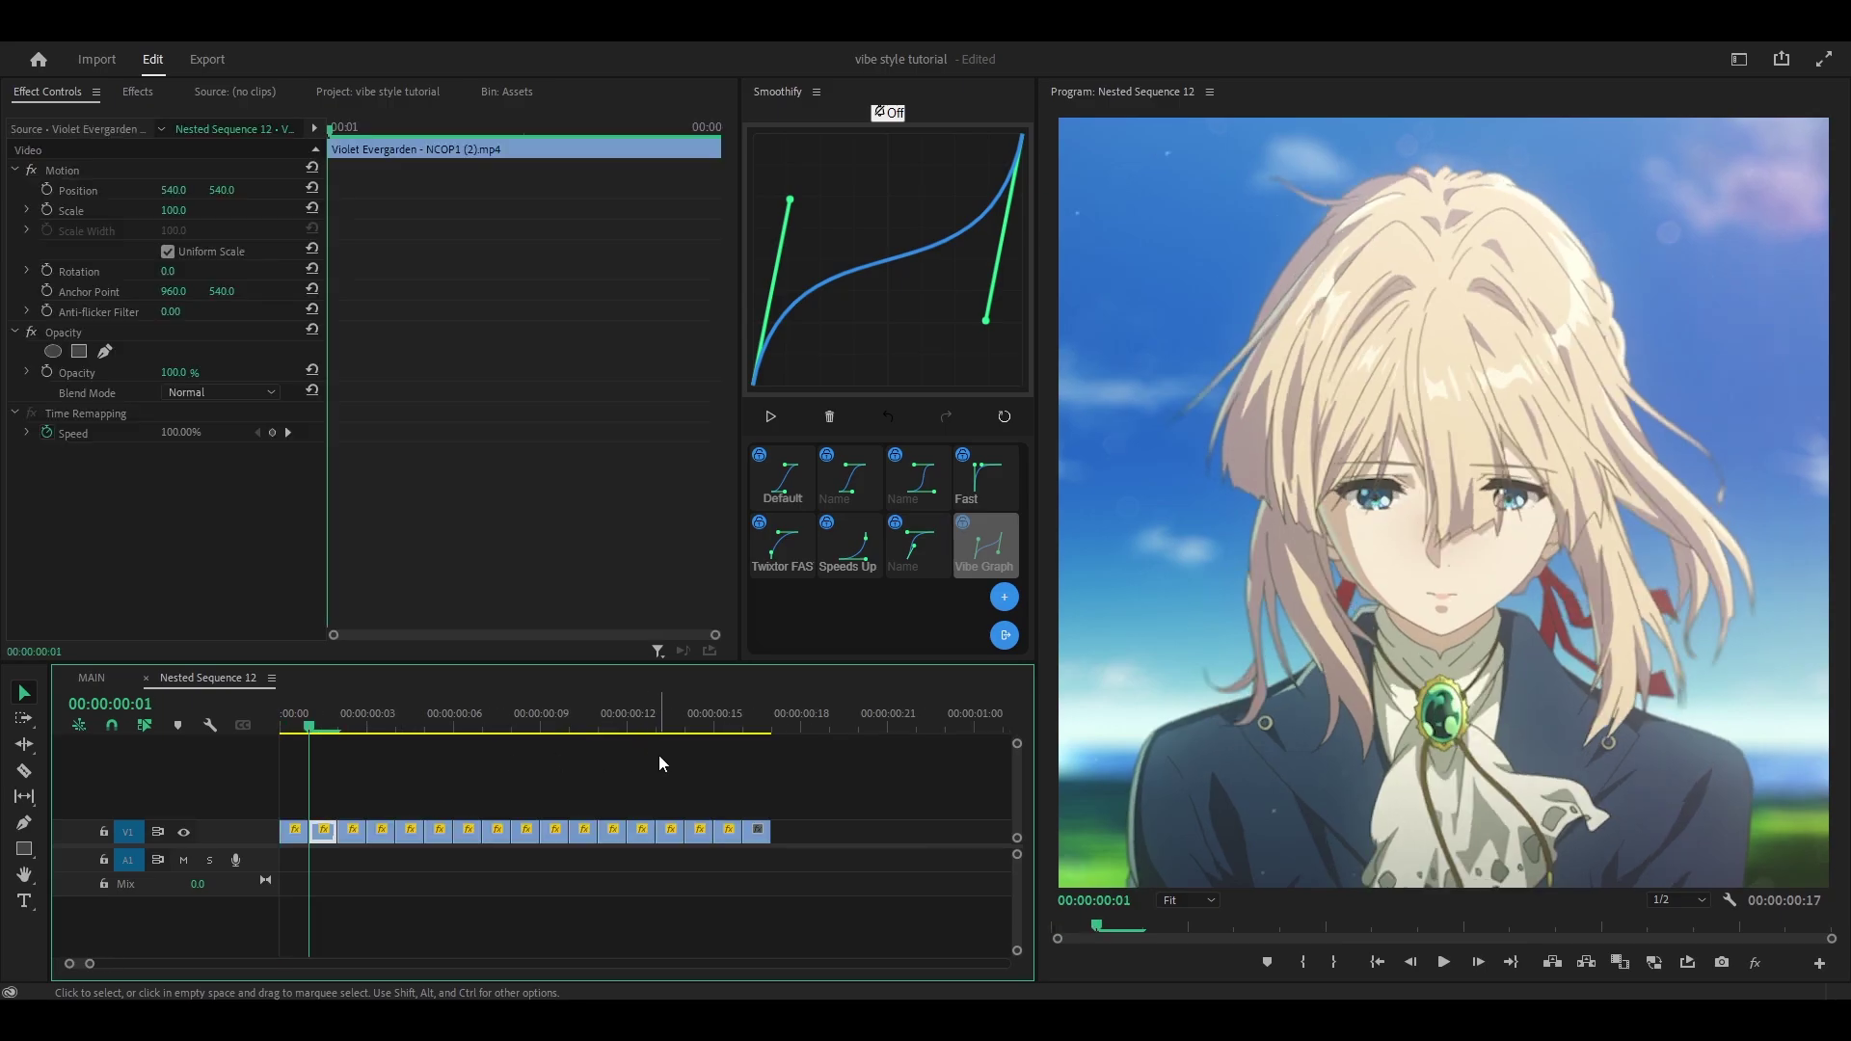
pyautogui.press('Right')
pyautogui.press('Right')
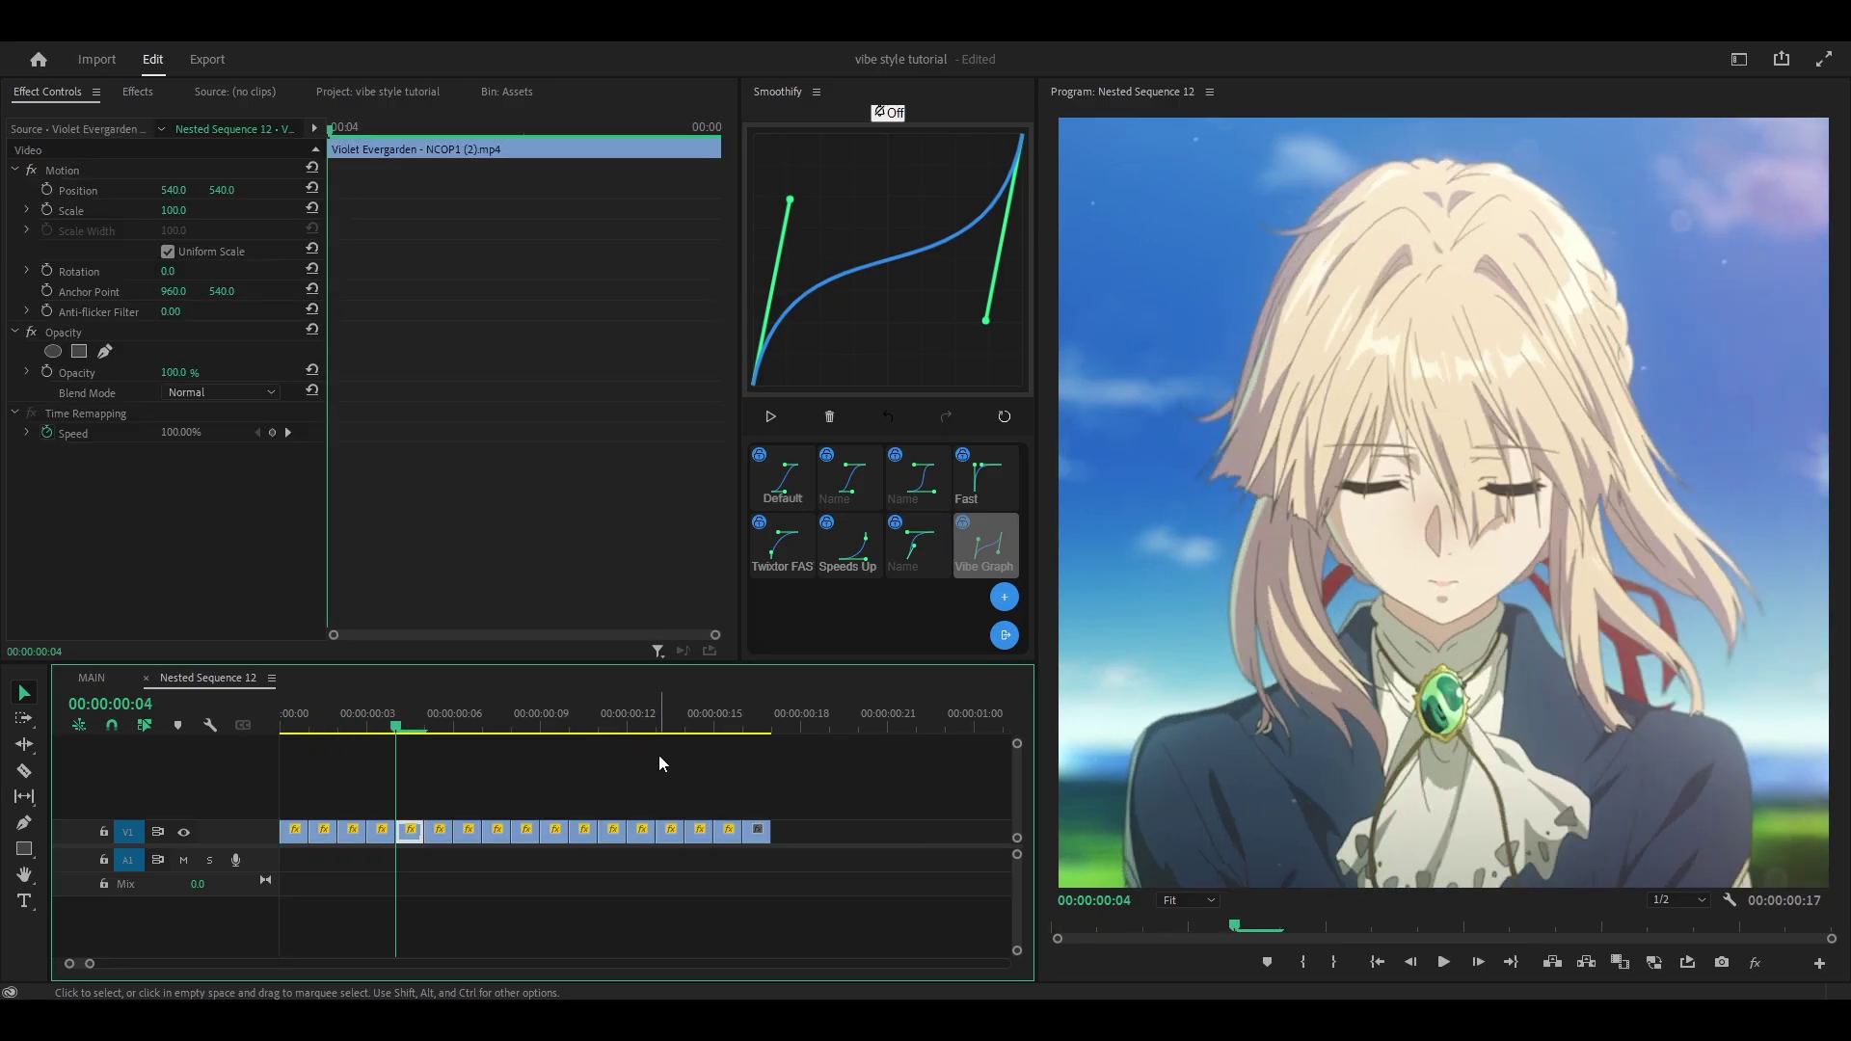
pyautogui.press('Left')
pyautogui.click(492, 794)
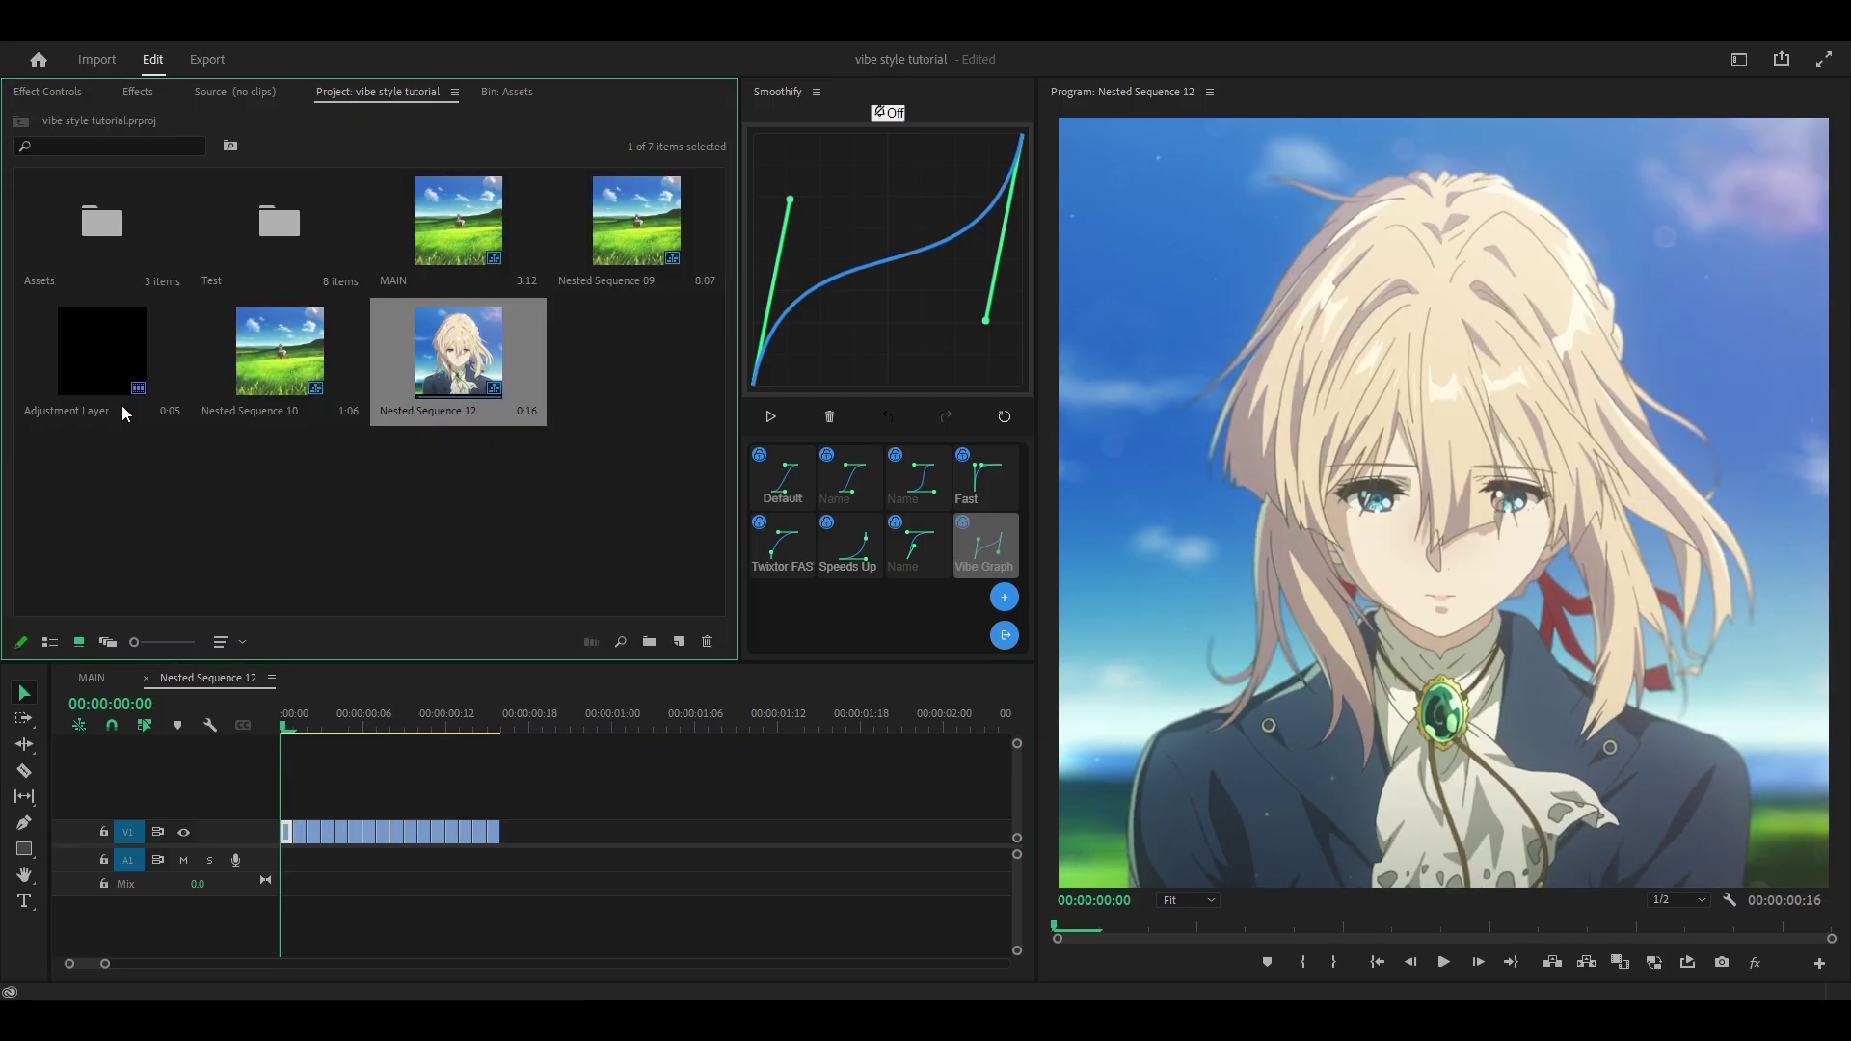
# Step: Place the Adjustment Layer on V1 directly after the one-frame clips and close Nested Sequence 12 to return to MAIN
pyautogui.moveTo(122, 404); pyautogui.dragTo(972, 831)
pyautogui.scroll(-2, 668, 800)
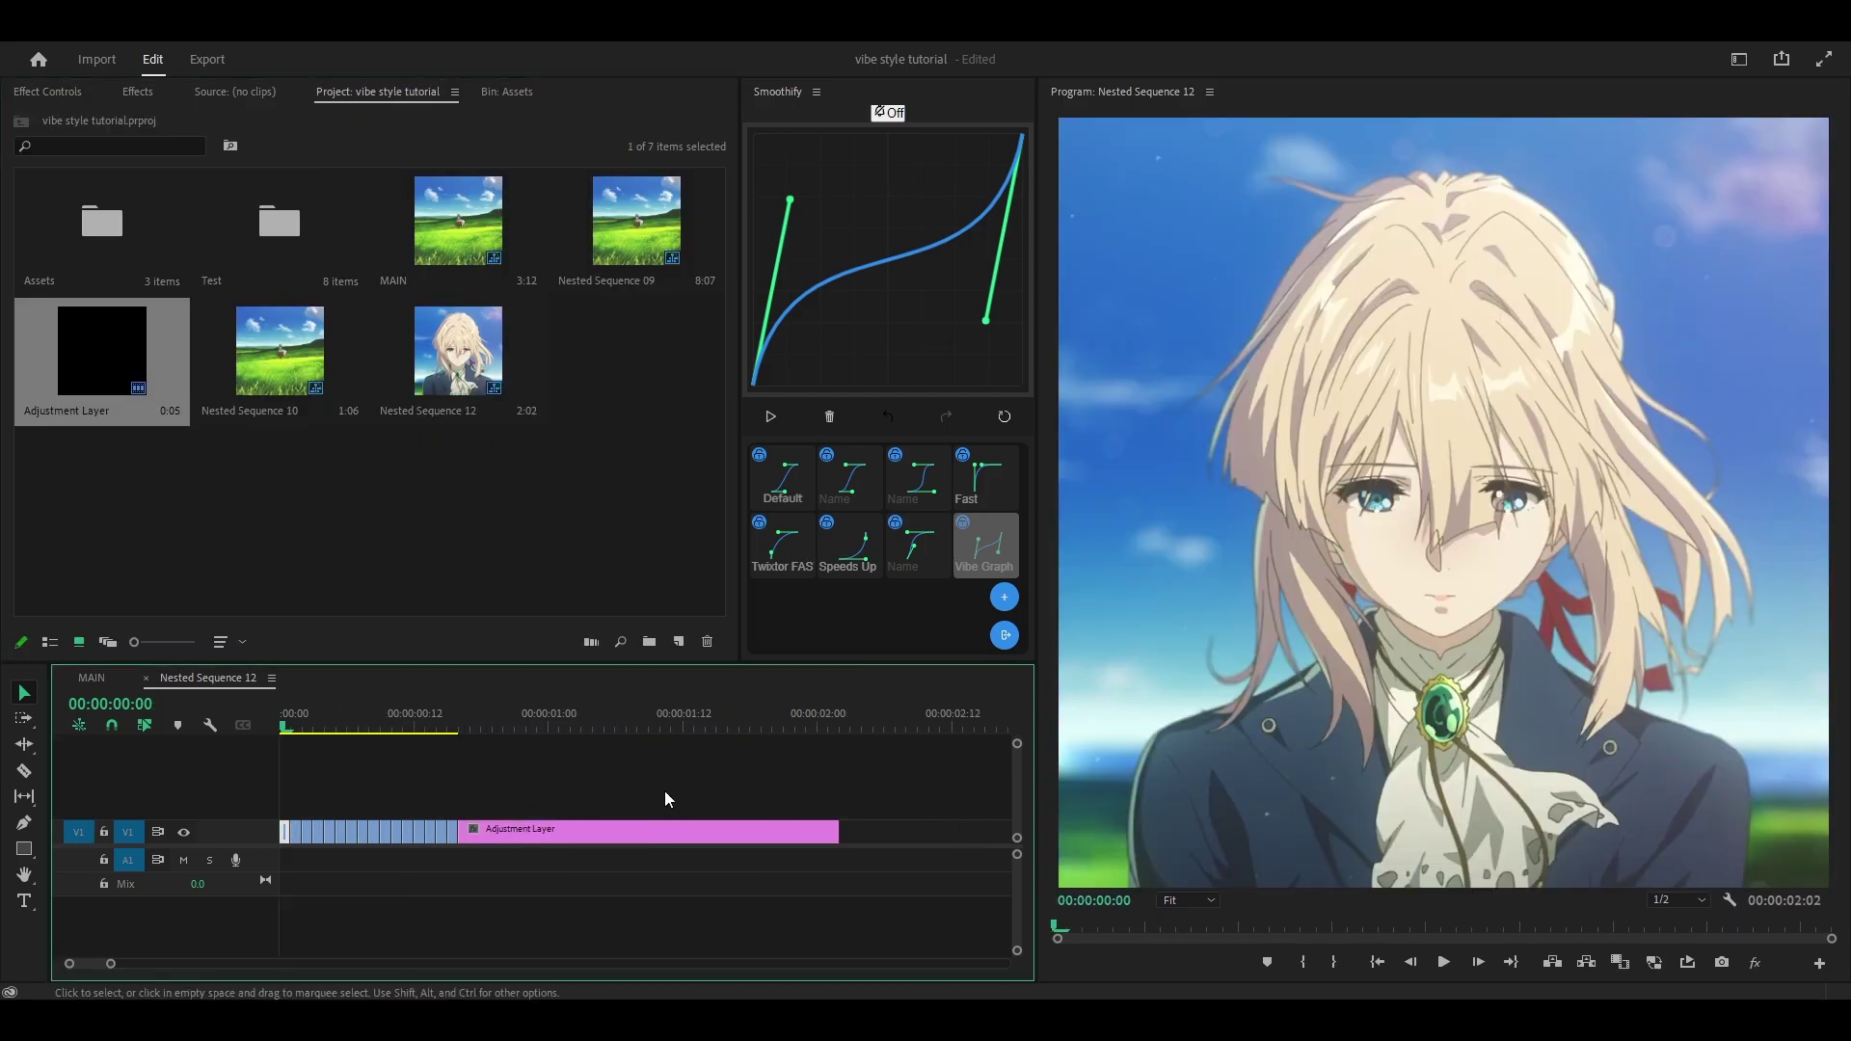
pyautogui.click(147, 679)
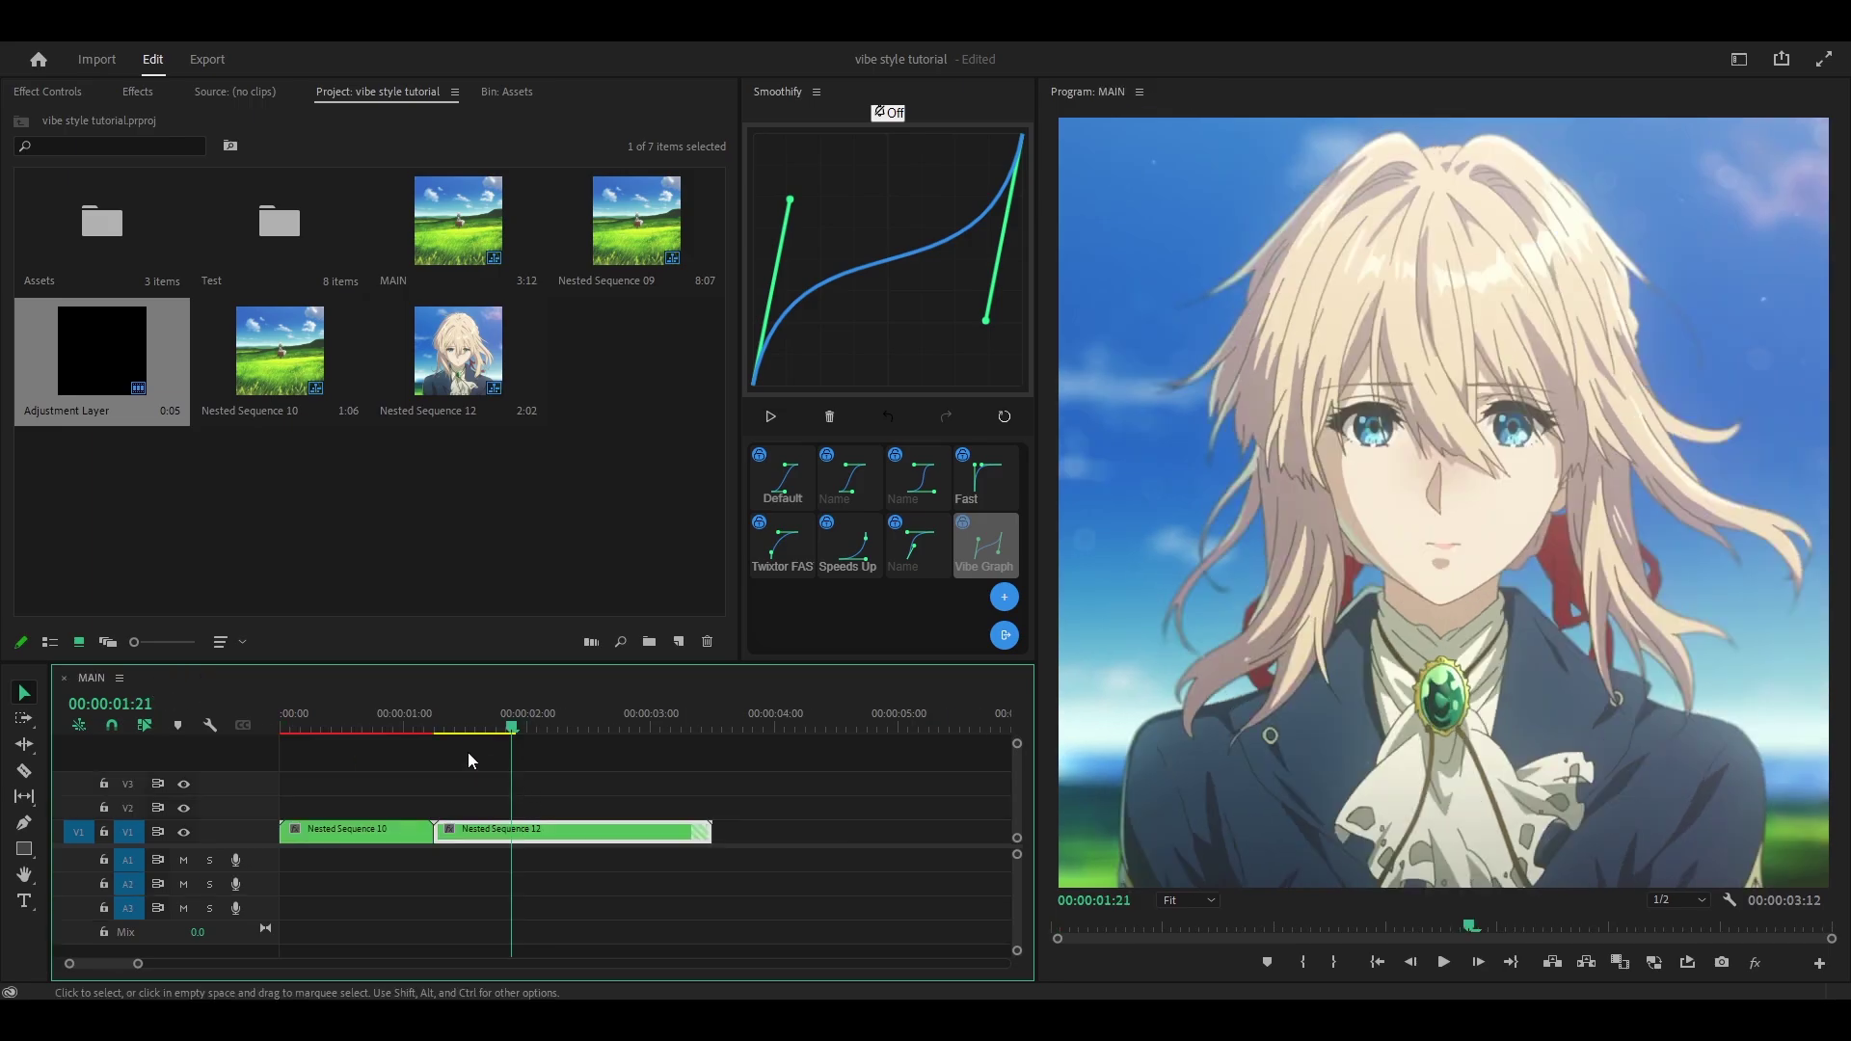
# Step: Trim Nested Sequence 12 to the length of Nested Sequence 10 and place it directly after that clip on V1
pyautogui.click(441, 728)
pyautogui.moveTo(485, 832); pyautogui.dragTo(328, 809)
pyautogui.moveTo(556, 806); pyautogui.dragTo(450, 805)
pyautogui.moveTo(332, 813); pyautogui.dragTo(491, 834)
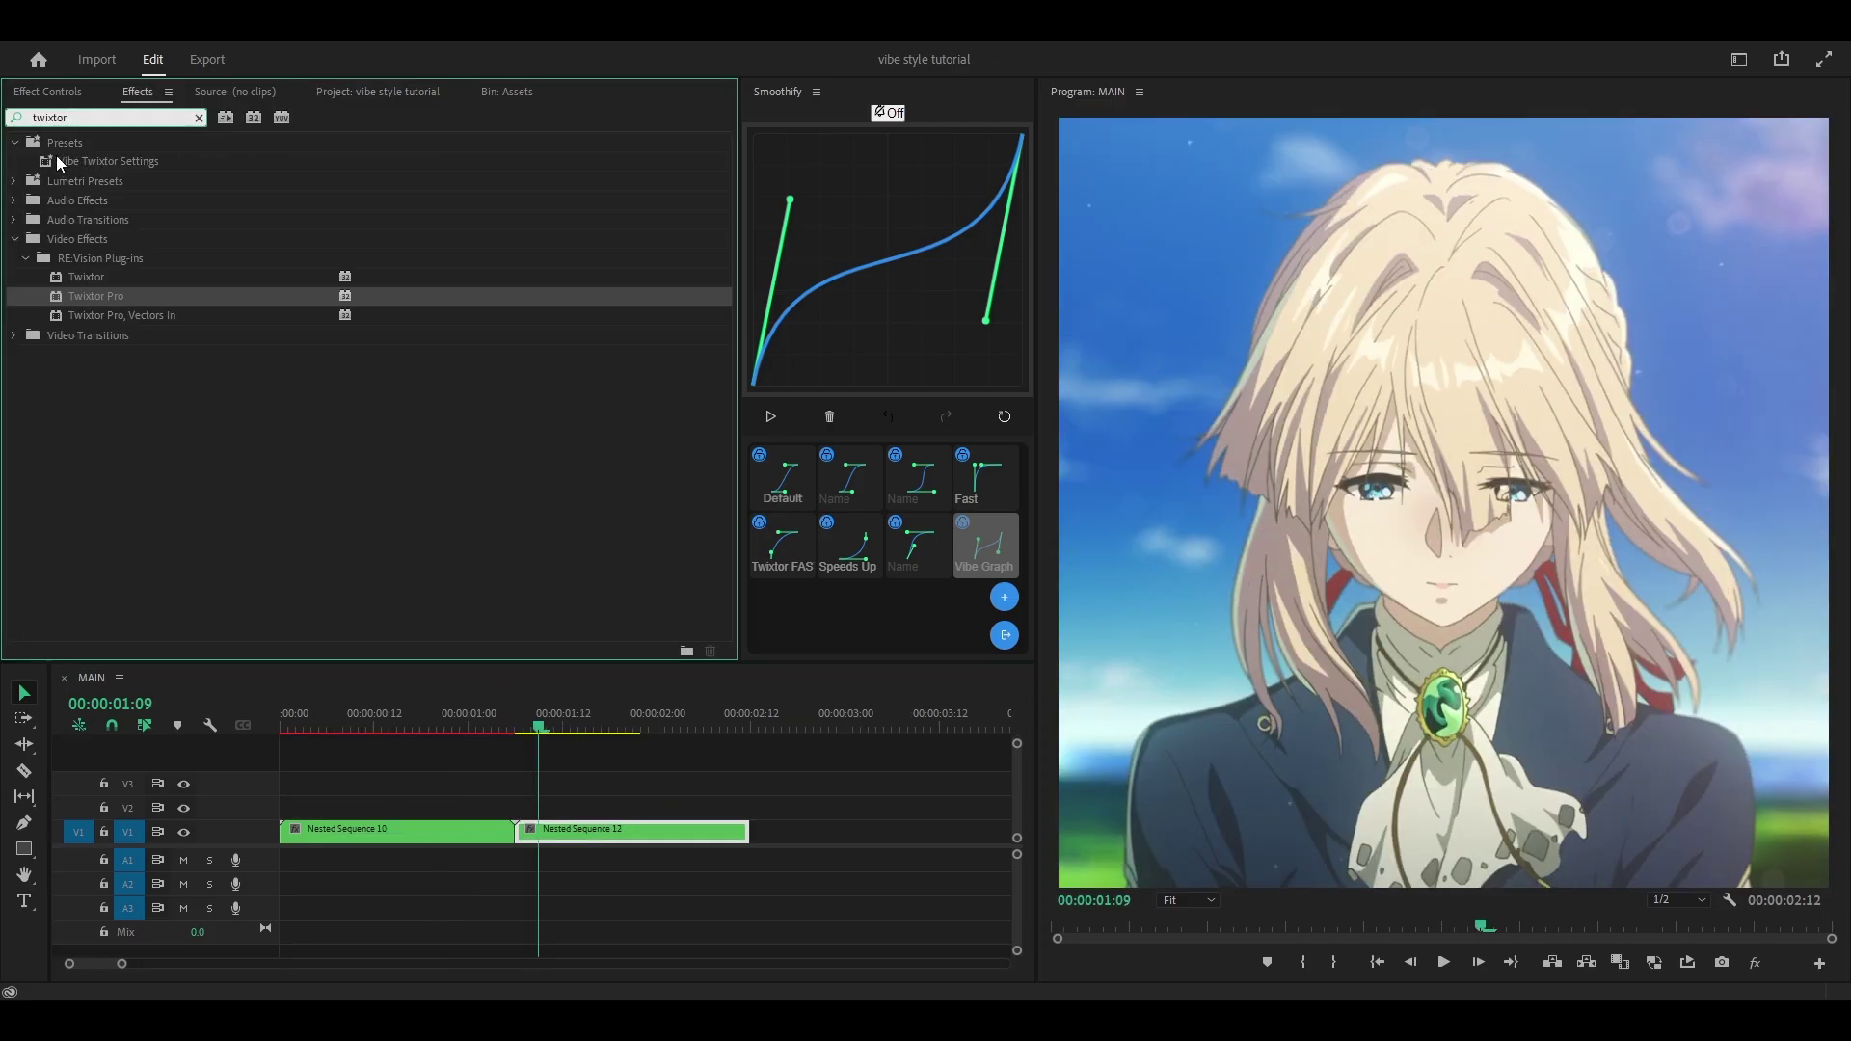
# Step: Apply the Vibe Twixtor Settings preset to Nested Sequence 12 and set its Time Remap Mode to Frame Number at the clip's start
pyautogui.moveTo(87, 160); pyautogui.dragTo(588, 828)
pyautogui.click(47, 92)
pyautogui.scroll(-5, 546, 419)
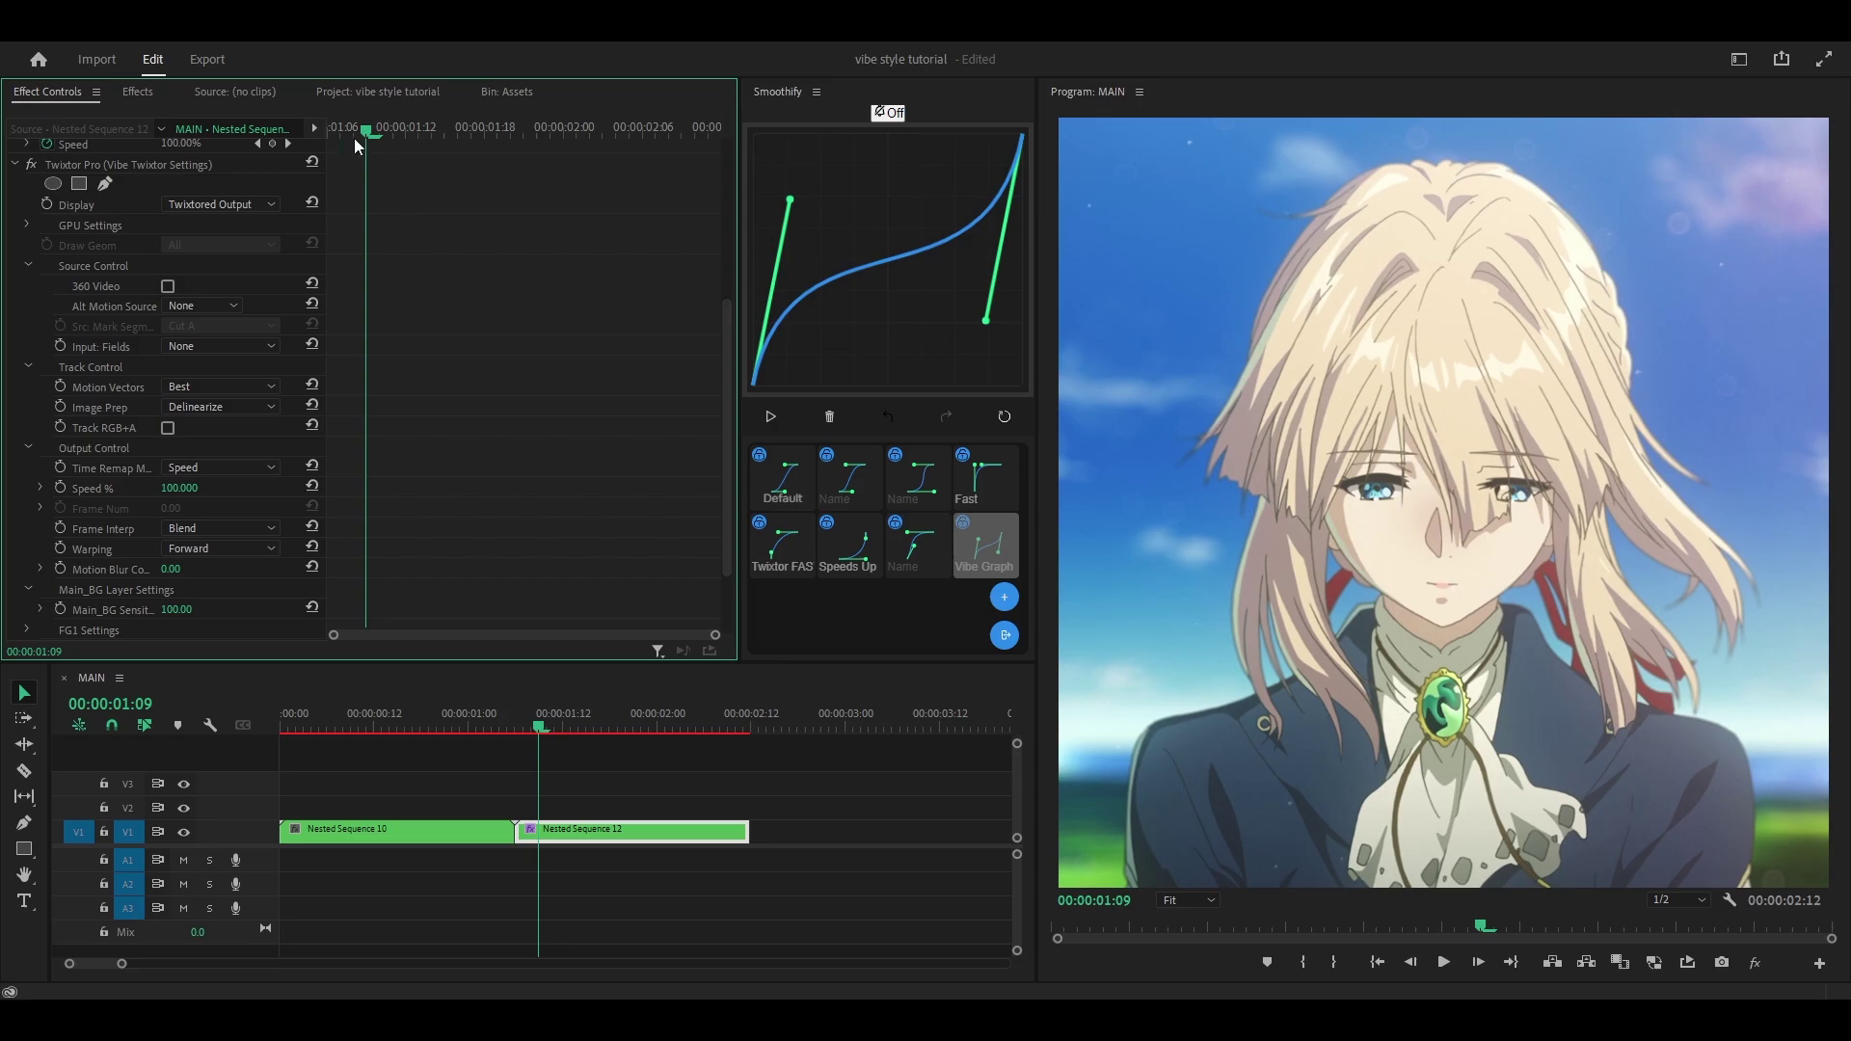
pyautogui.moveTo(361, 125); pyautogui.dragTo(127, 237)
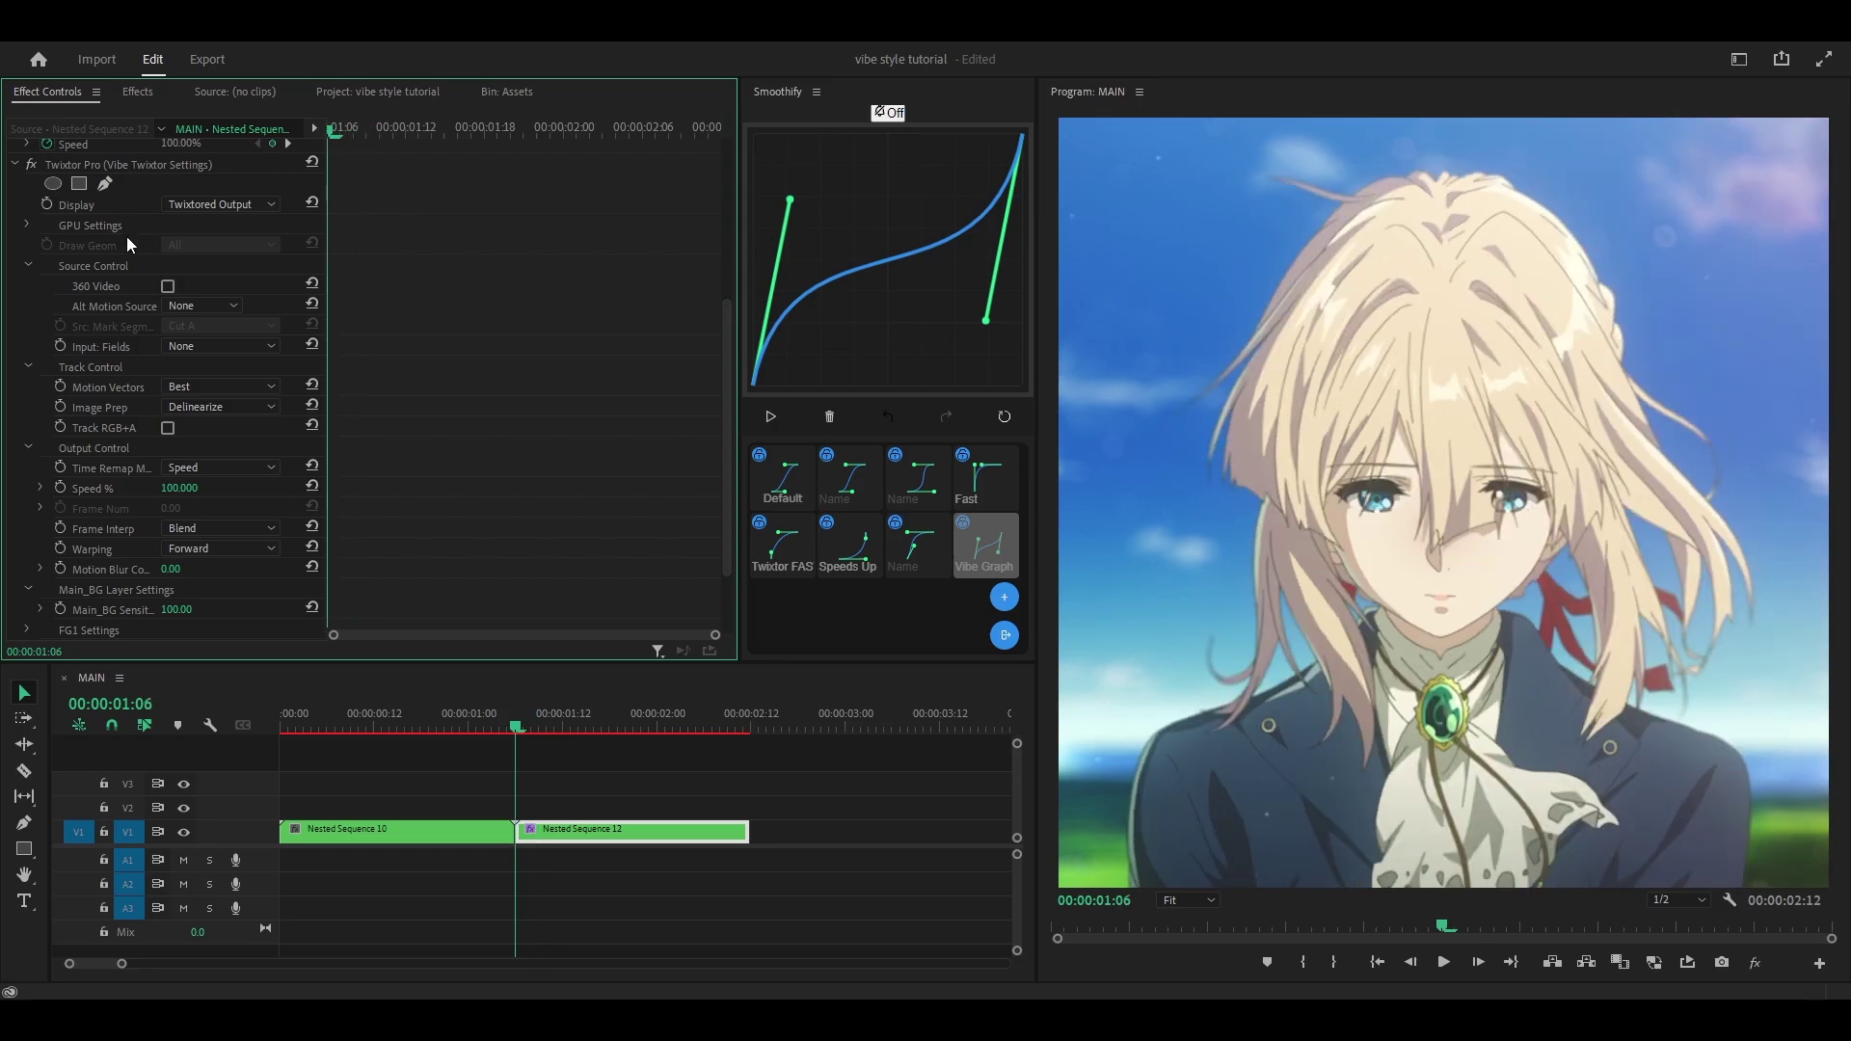
pyautogui.click(203, 468)
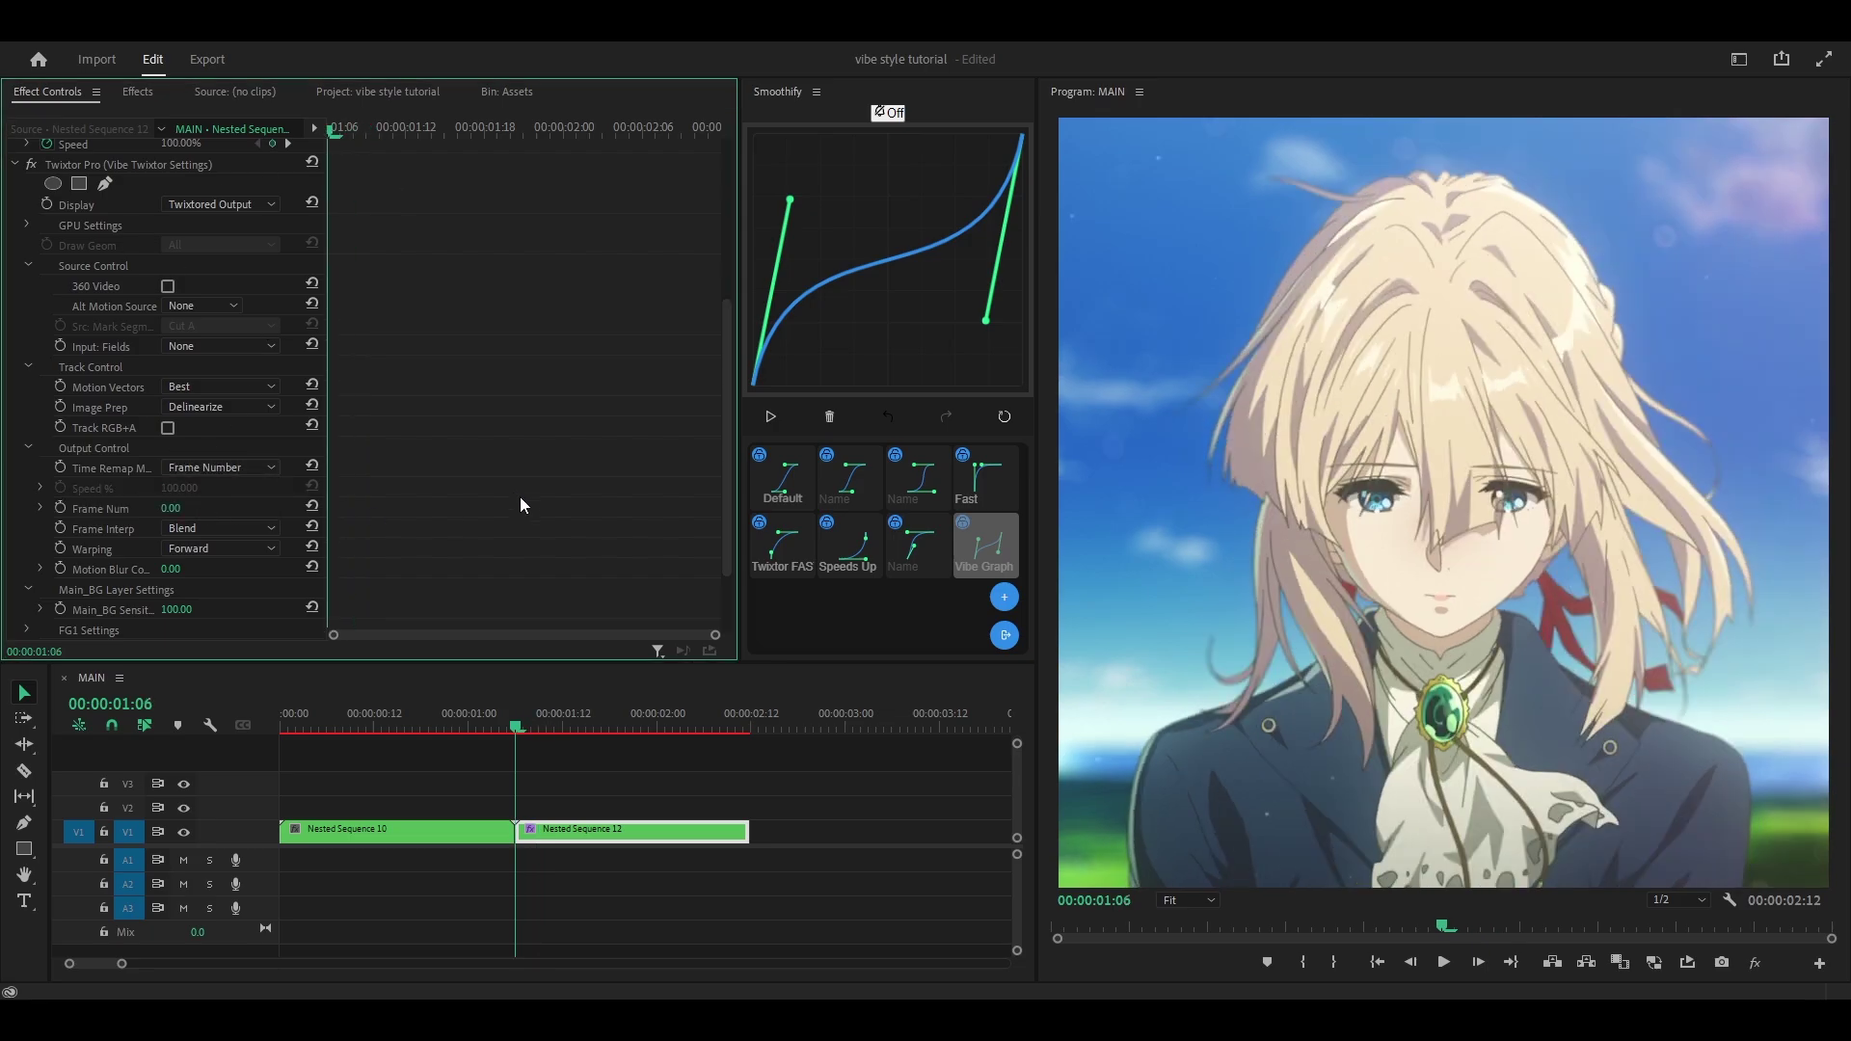
# Step: Keyframe Twixtor's Frame Num at 0 on the first frame of Nested Sequence 12 and 15 on its last frame
pyautogui.scroll(-1, 61, 494)
pyautogui.click(743, 728)
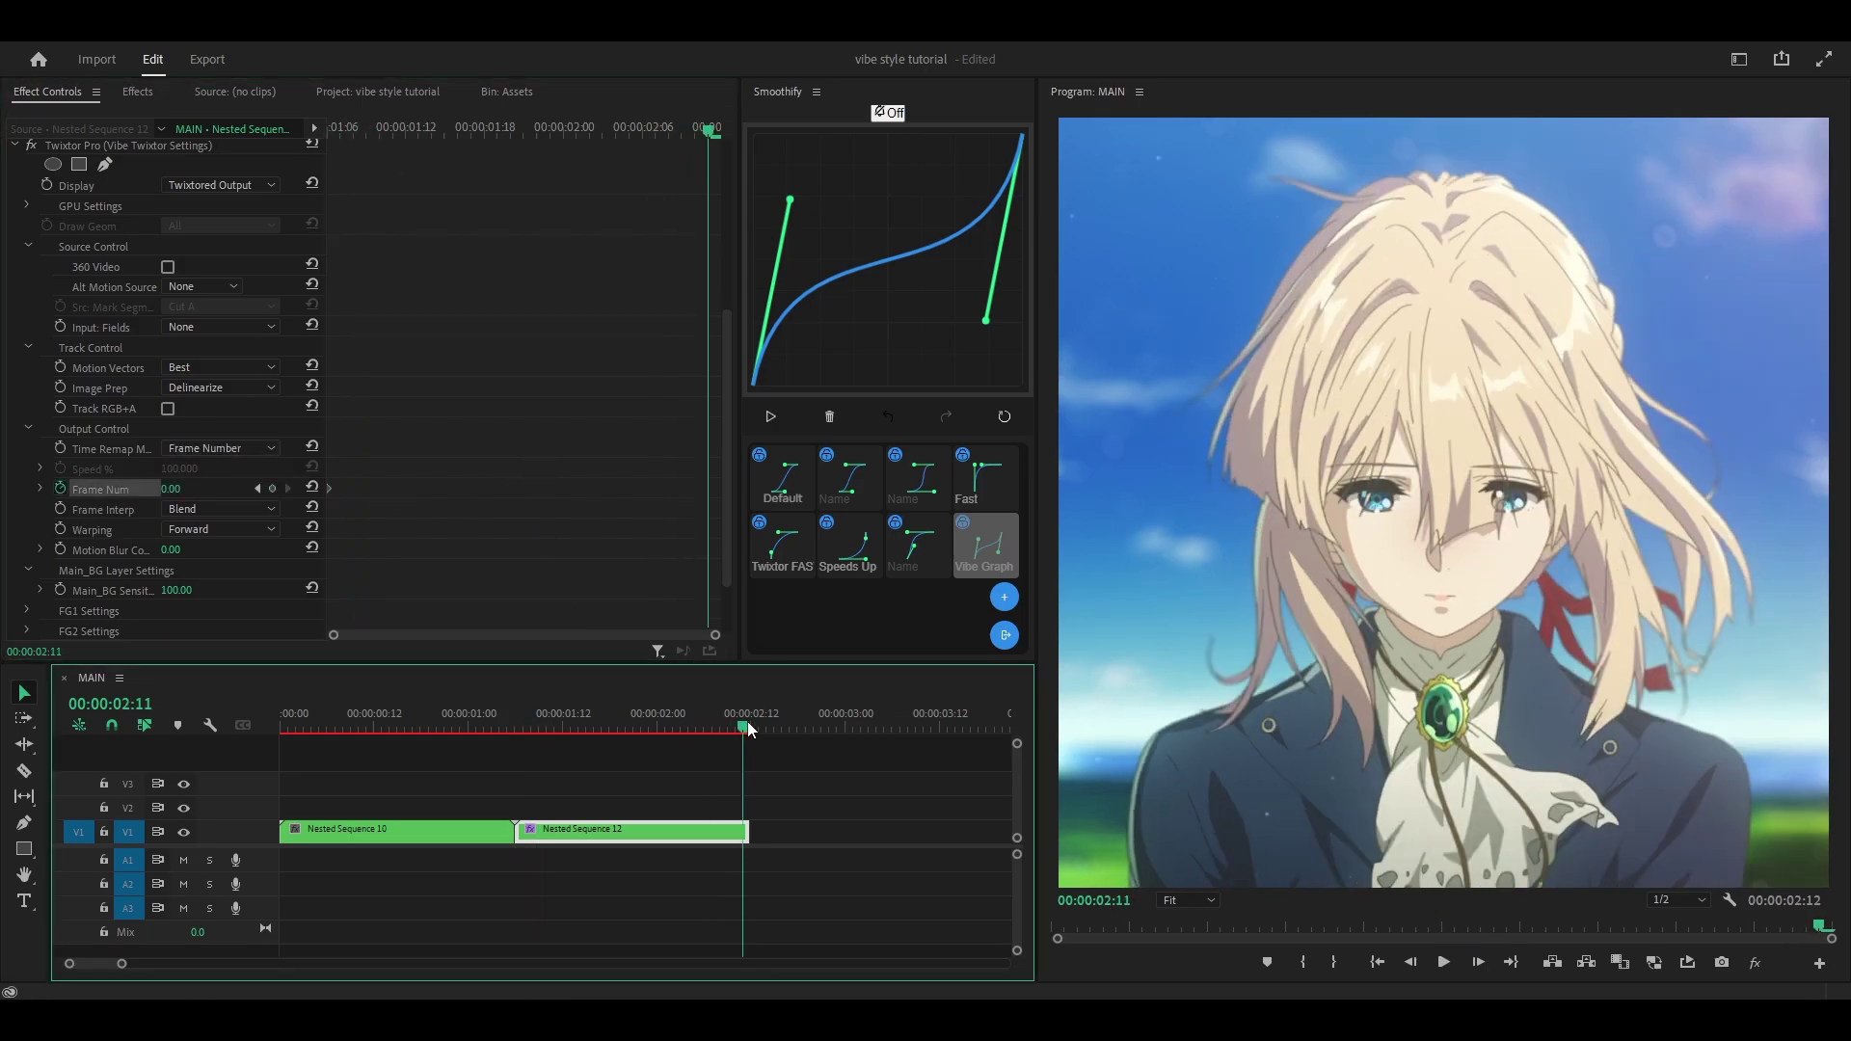
pyautogui.click(172, 490)
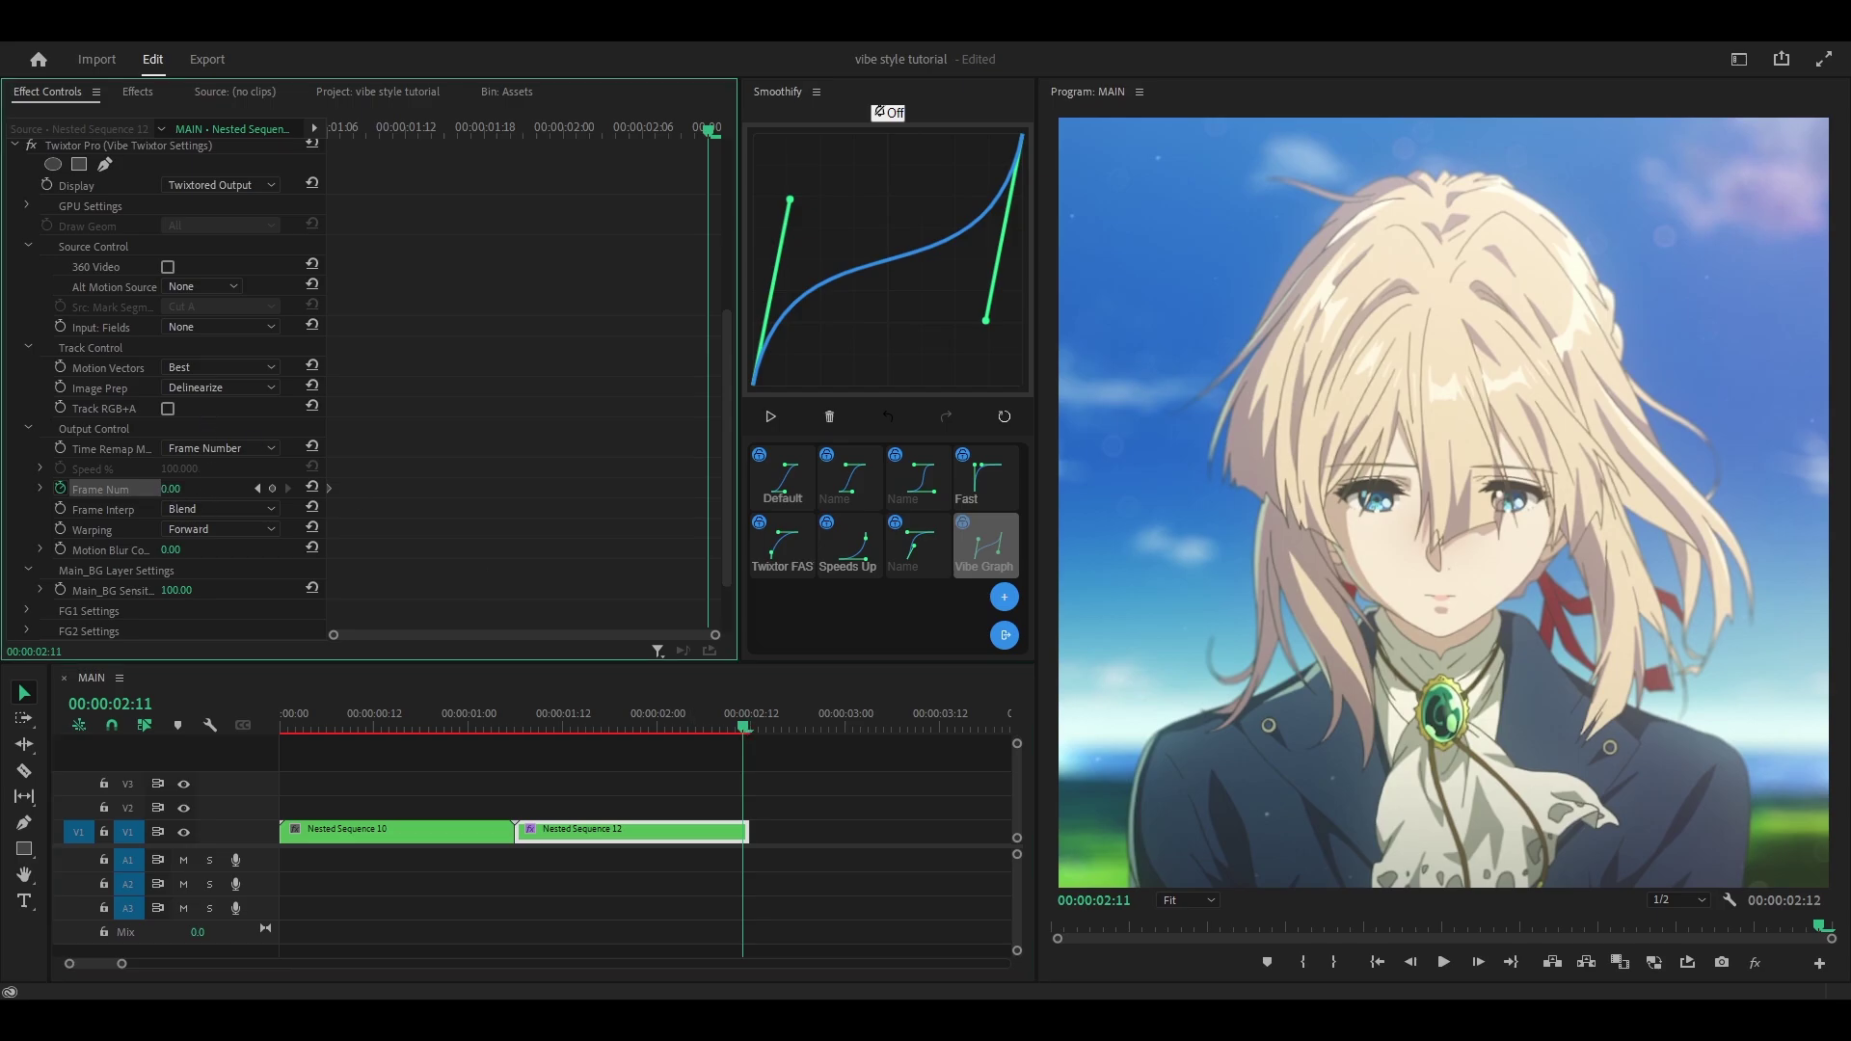
pyautogui.write('16')
pyautogui.press('Return')
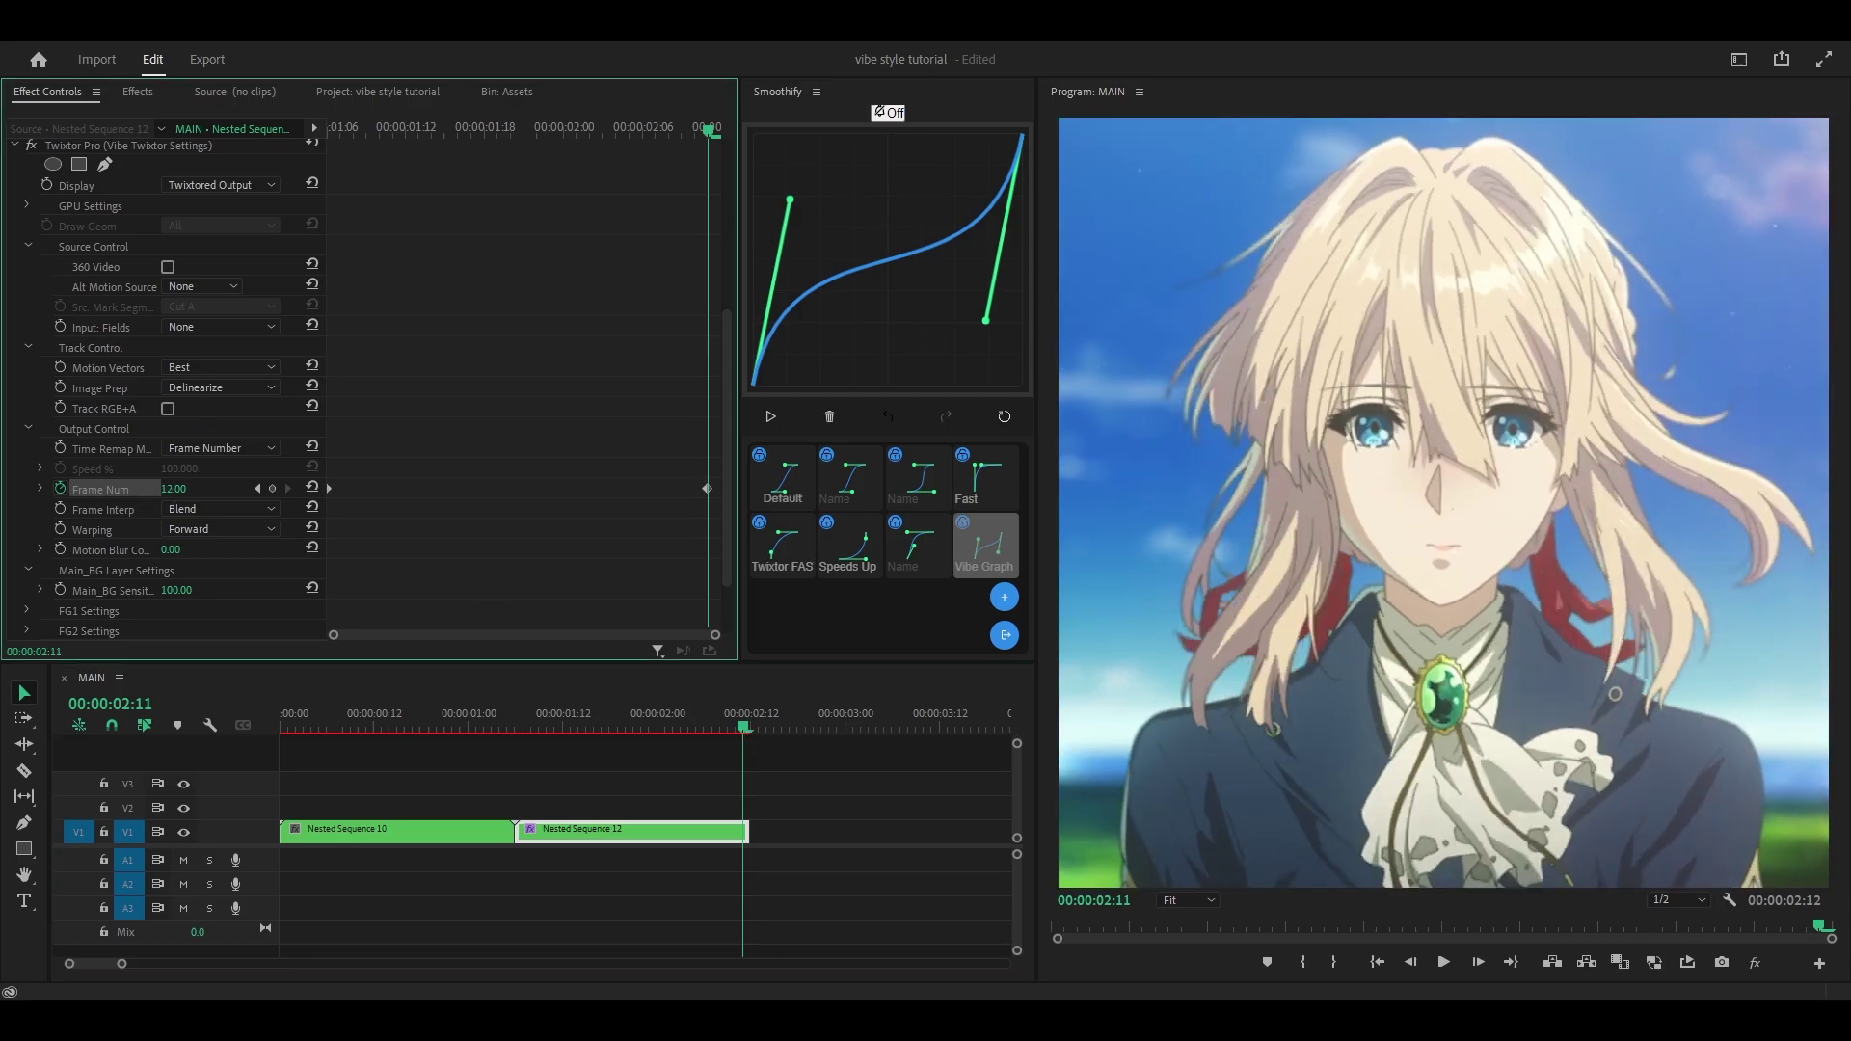
pyautogui.press('Down')
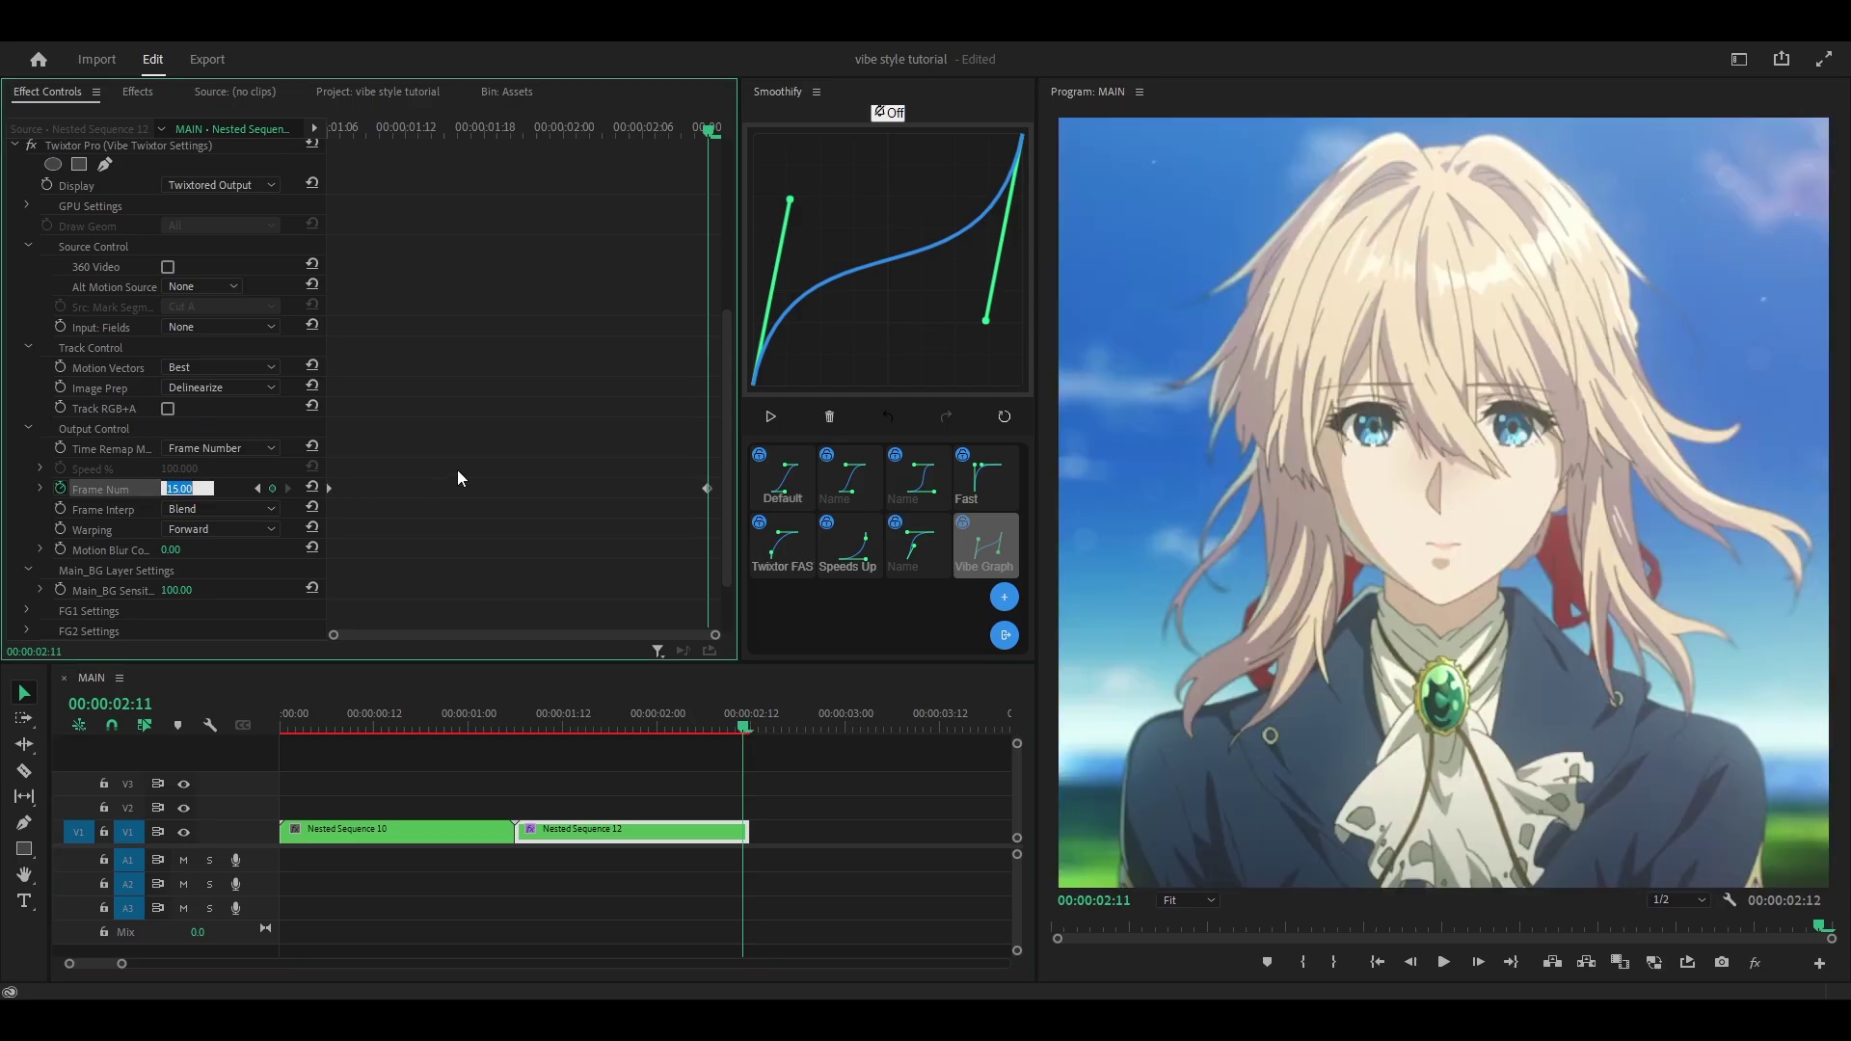
pyautogui.click(457, 470)
# Step: Try the current Smoothify curve between the two Frame Num keyframes of Nested Sequence 12
pyautogui.click(501, 129)
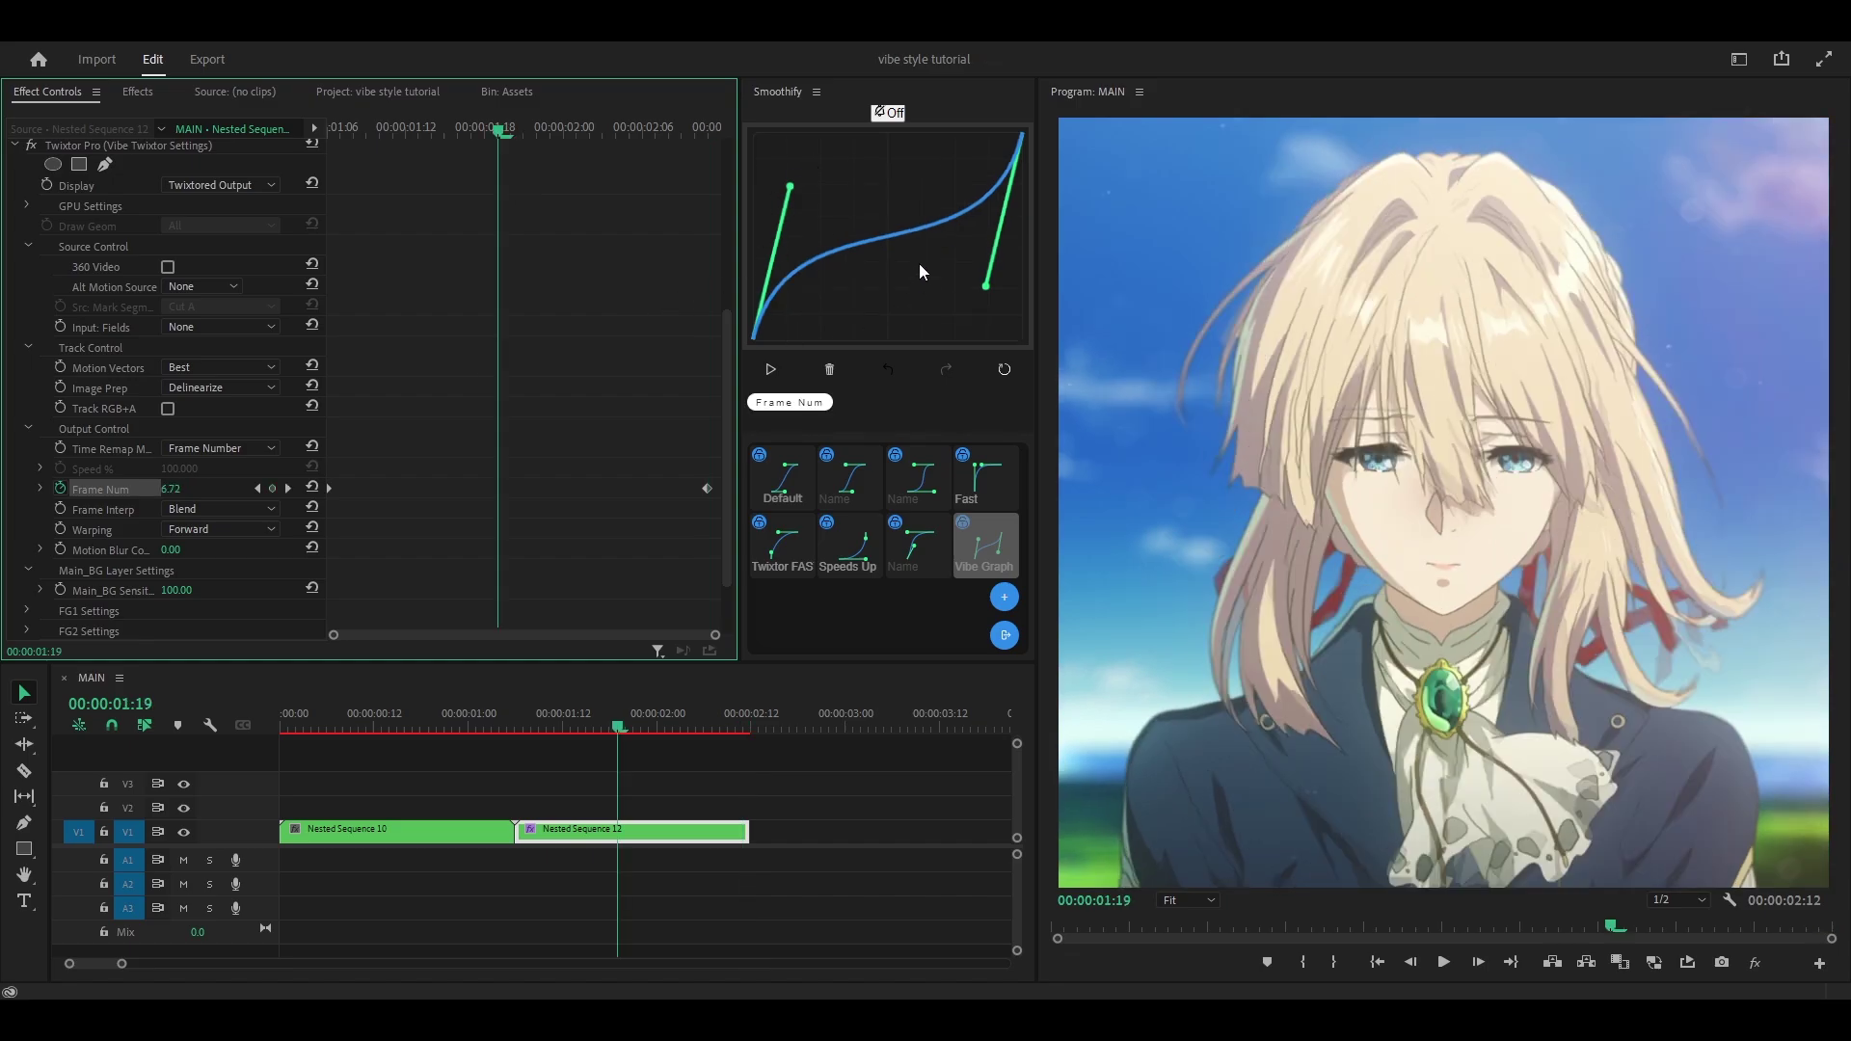
pyautogui.click(777, 368)
pyautogui.rightClick(628, 342)
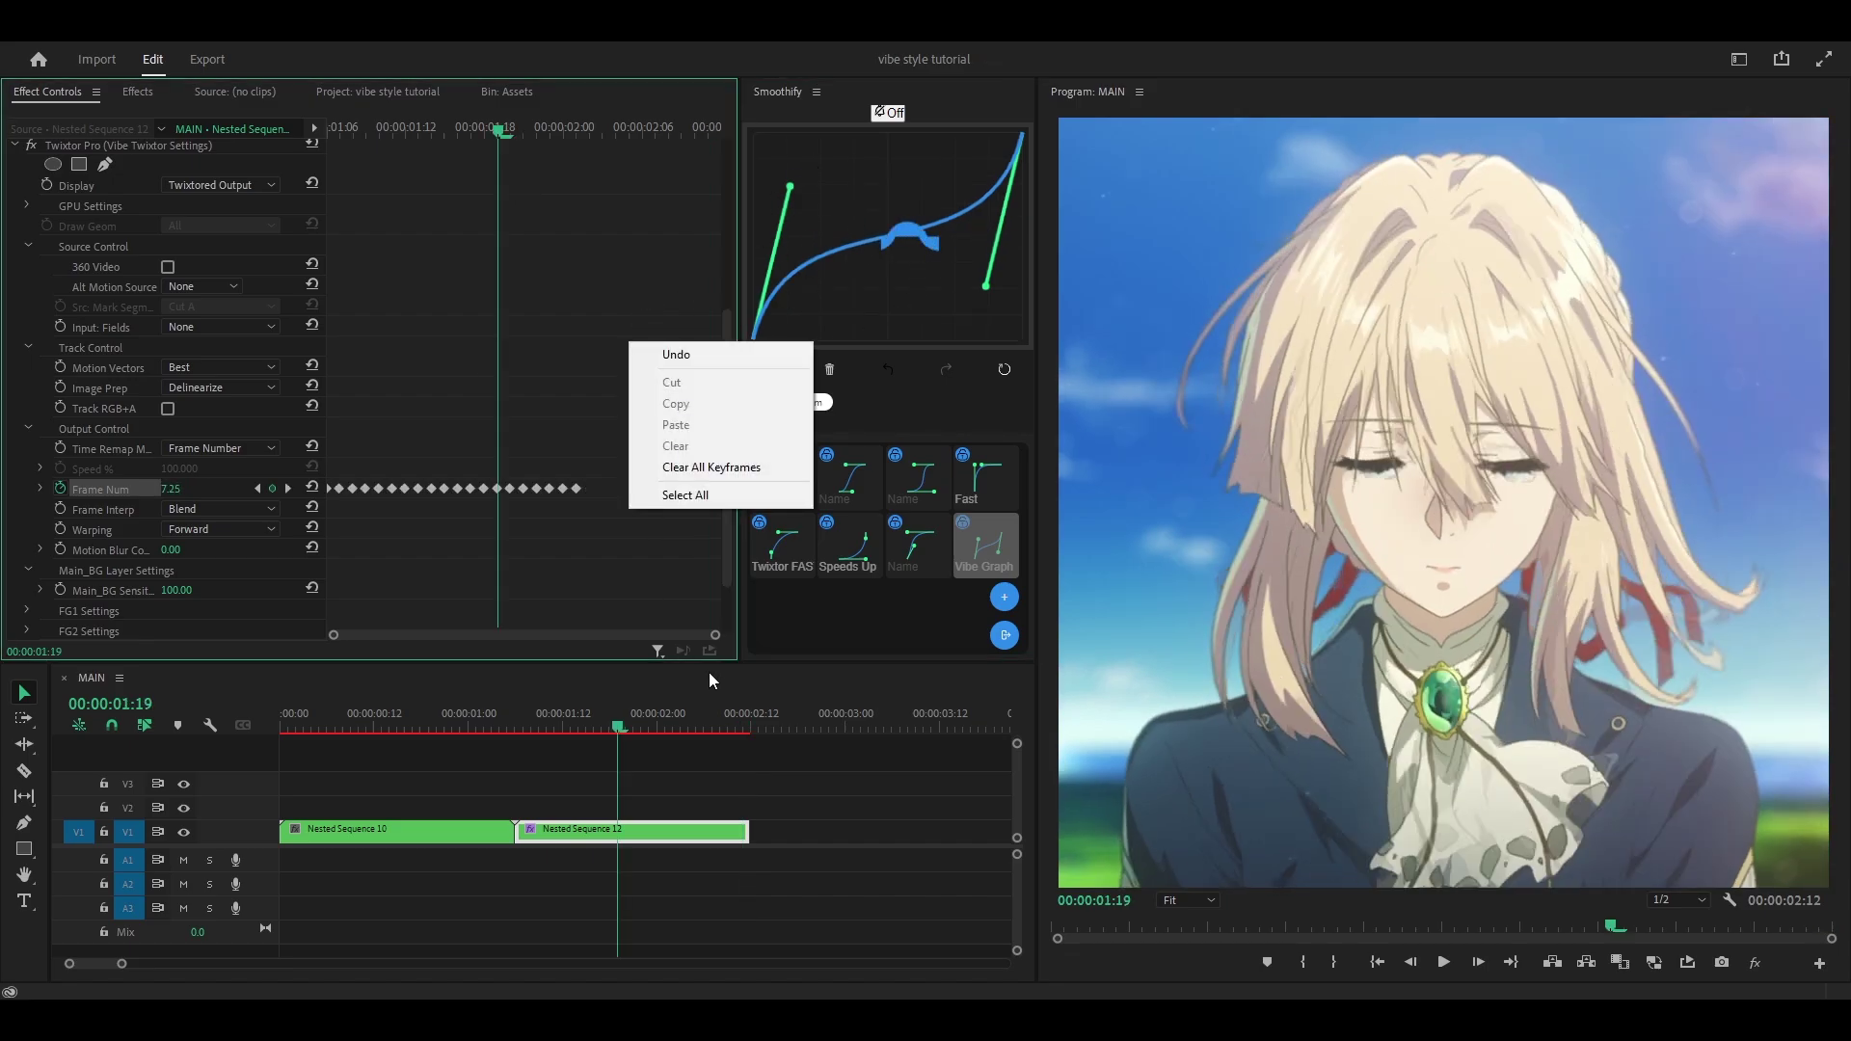
pyautogui.click(709, 675)
# Step: Play back and scrub through Nested Sequence 12 in MAIN to check the smoothed motion
pyautogui.moveTo(593, 715); pyautogui.dragTo(516, 739)
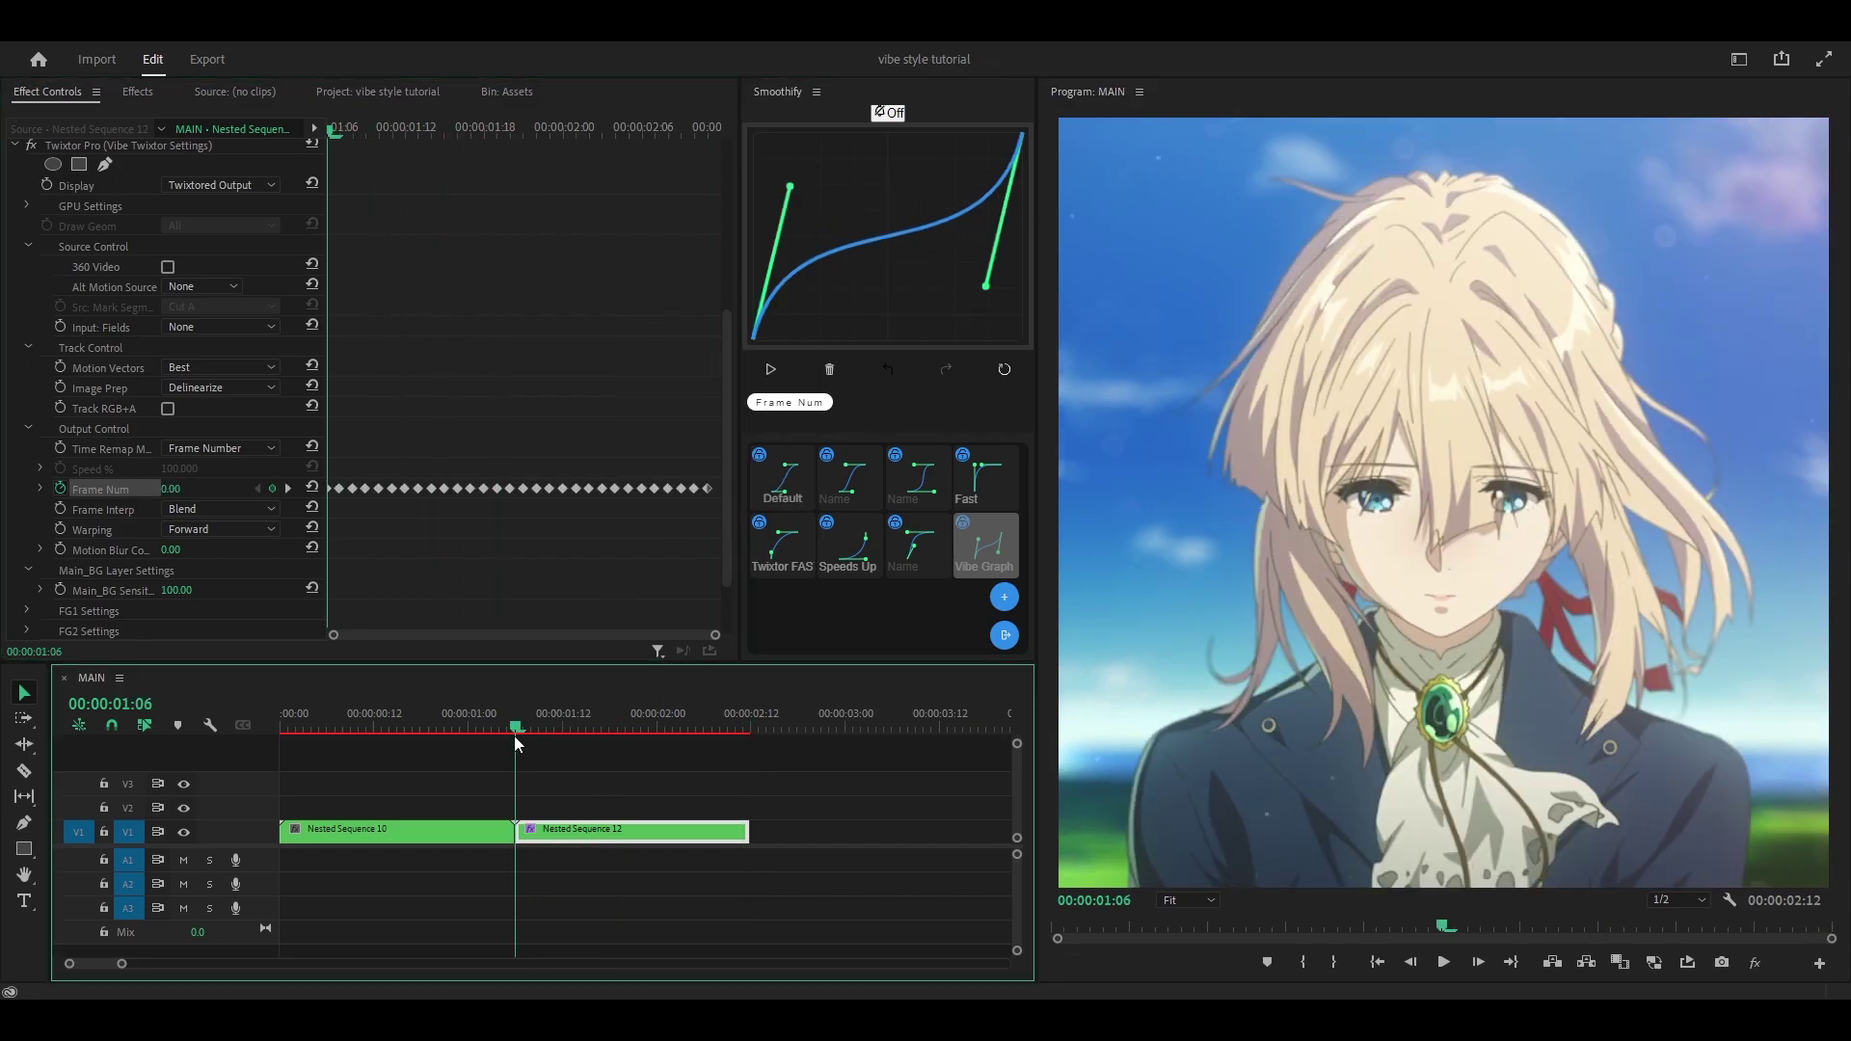
pyautogui.press('space')
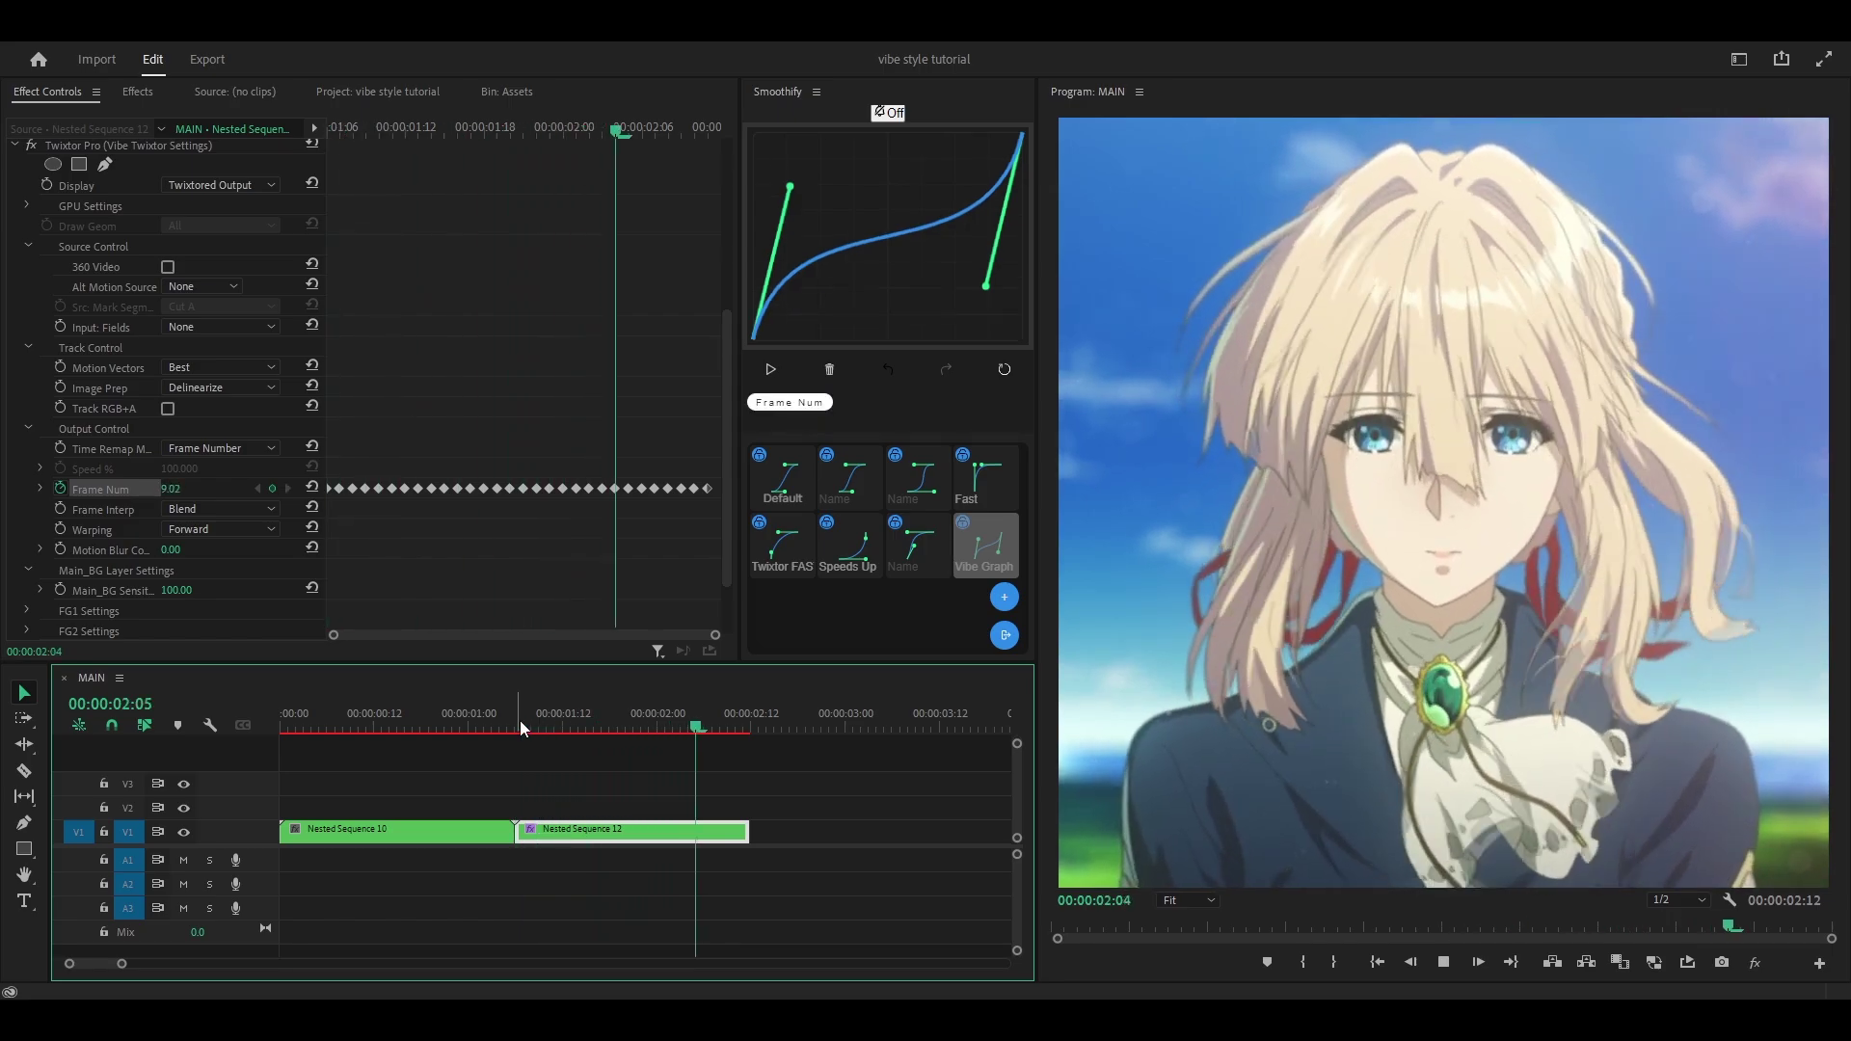
pyautogui.click(520, 723)
pyautogui.press('space')
pyautogui.press('space')
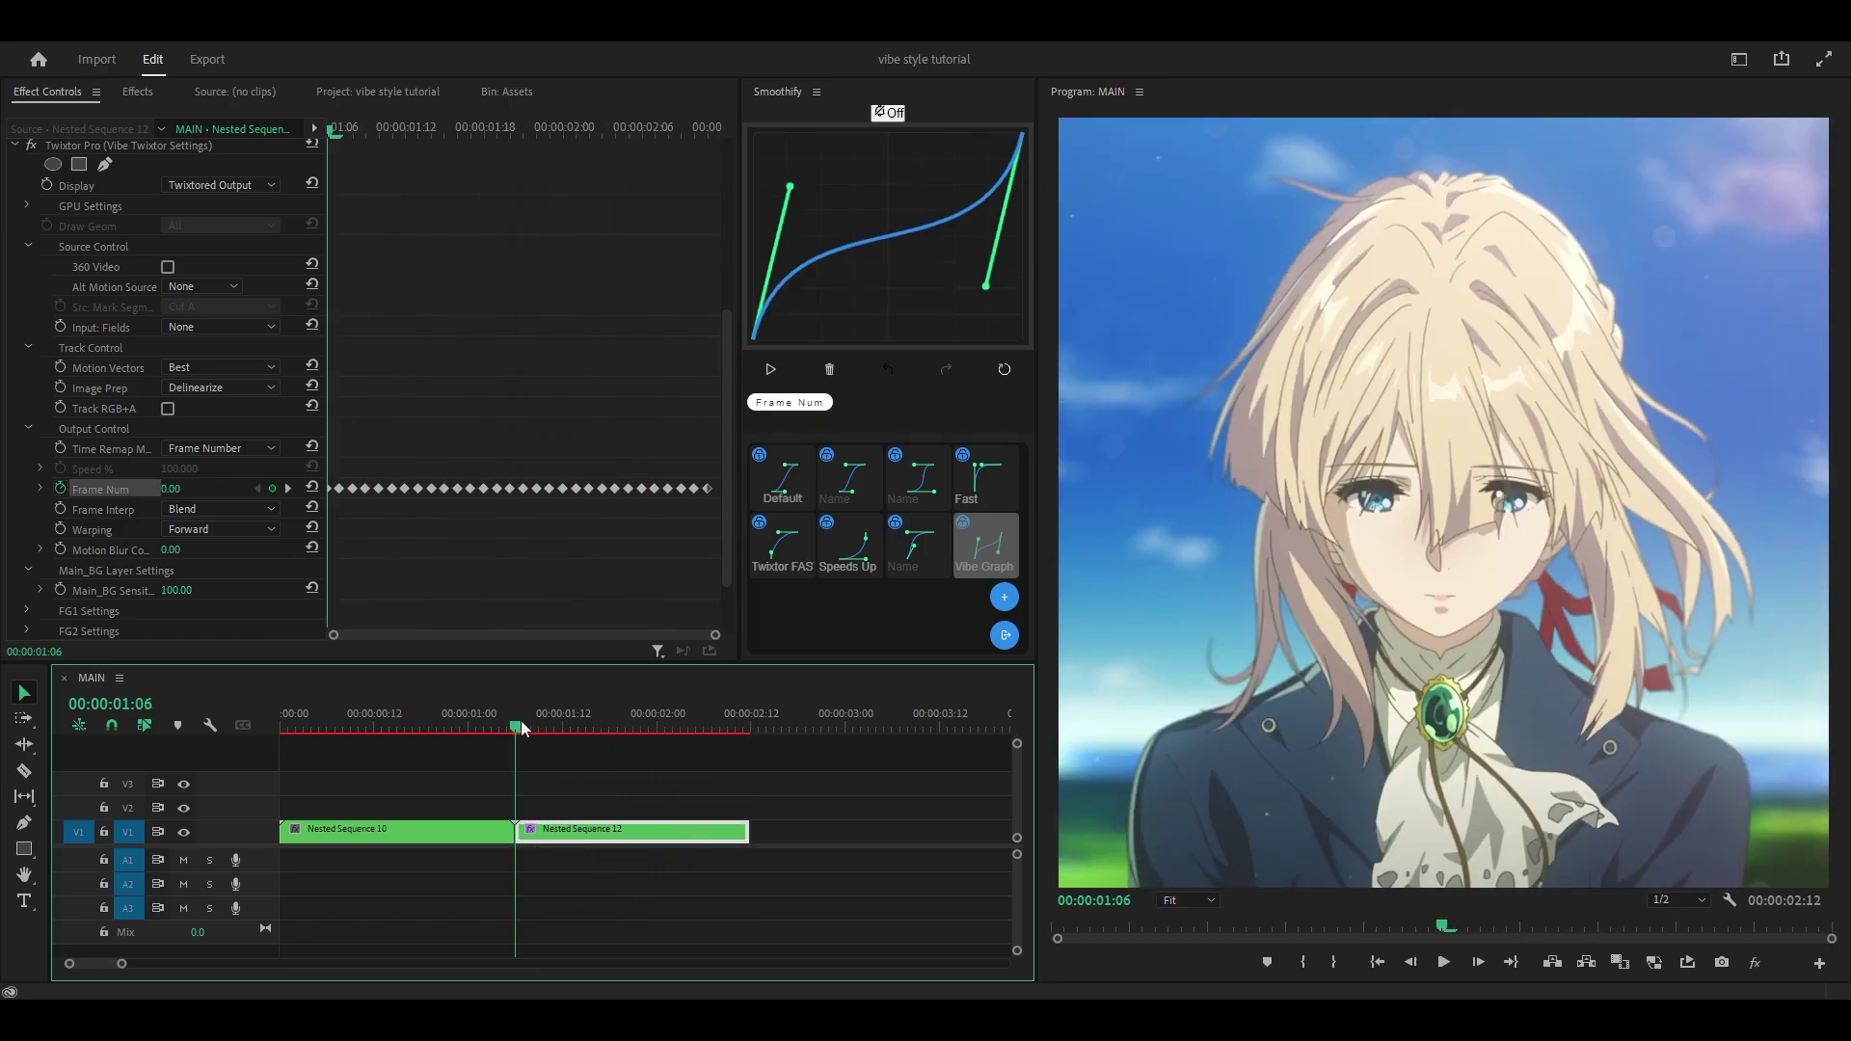
pyautogui.press('space')
pyautogui.moveTo(521, 720); pyautogui.dragTo(600, 744)
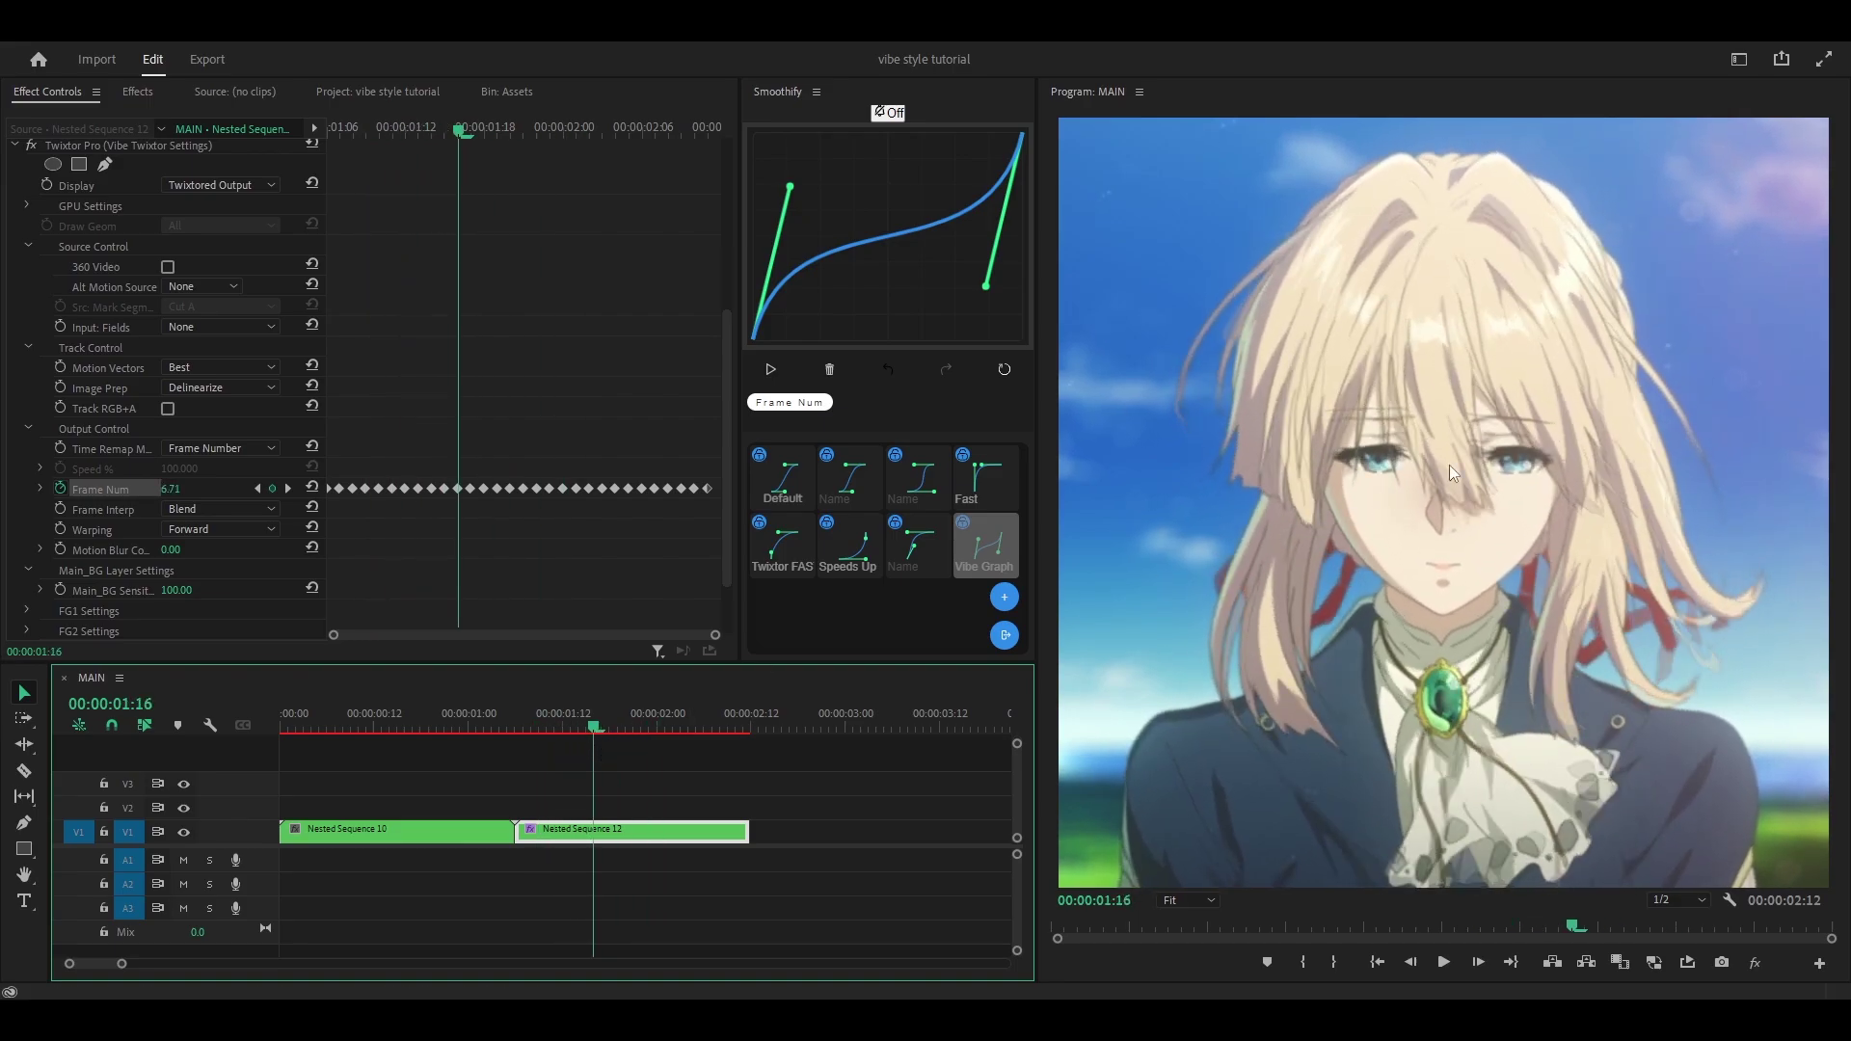
# Step: Remove the in-between Frame Num keyframes, make the Smoothify curve's start handle vertical and apply the steeper curve
pyautogui.click(829, 369)
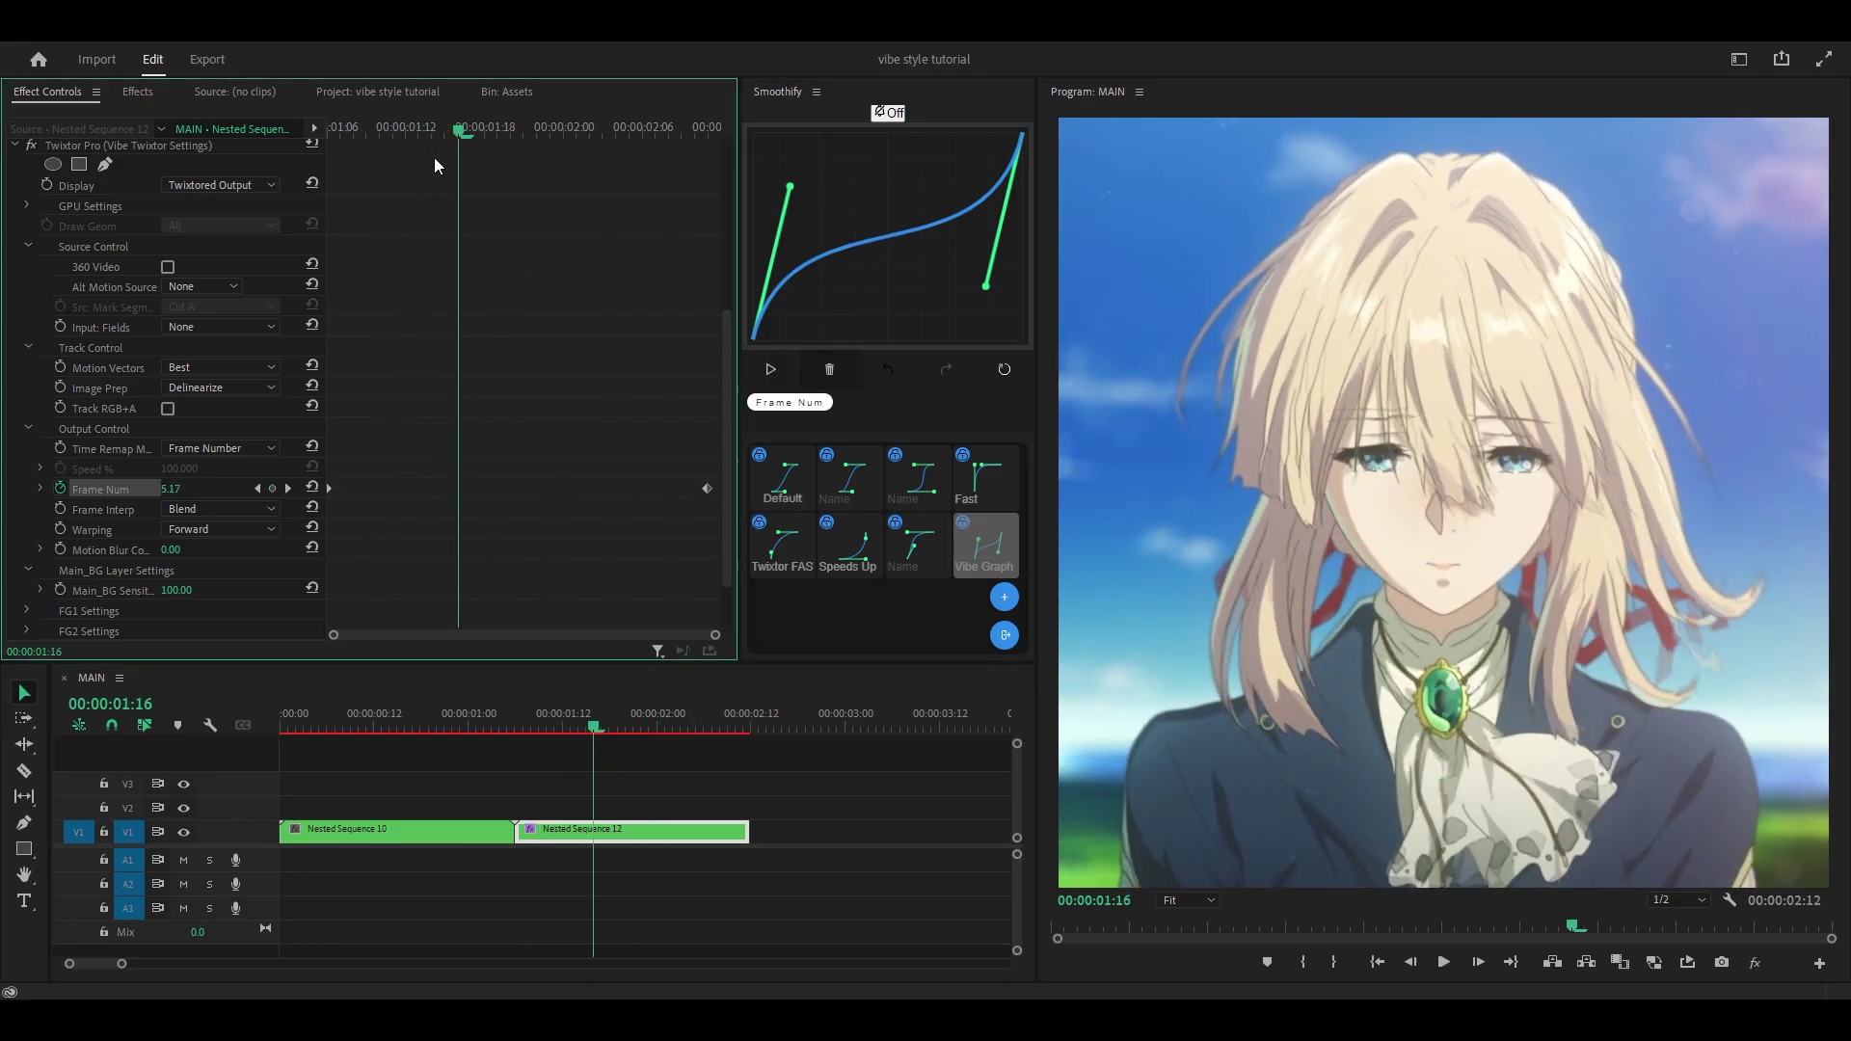
pyautogui.click(791, 192)
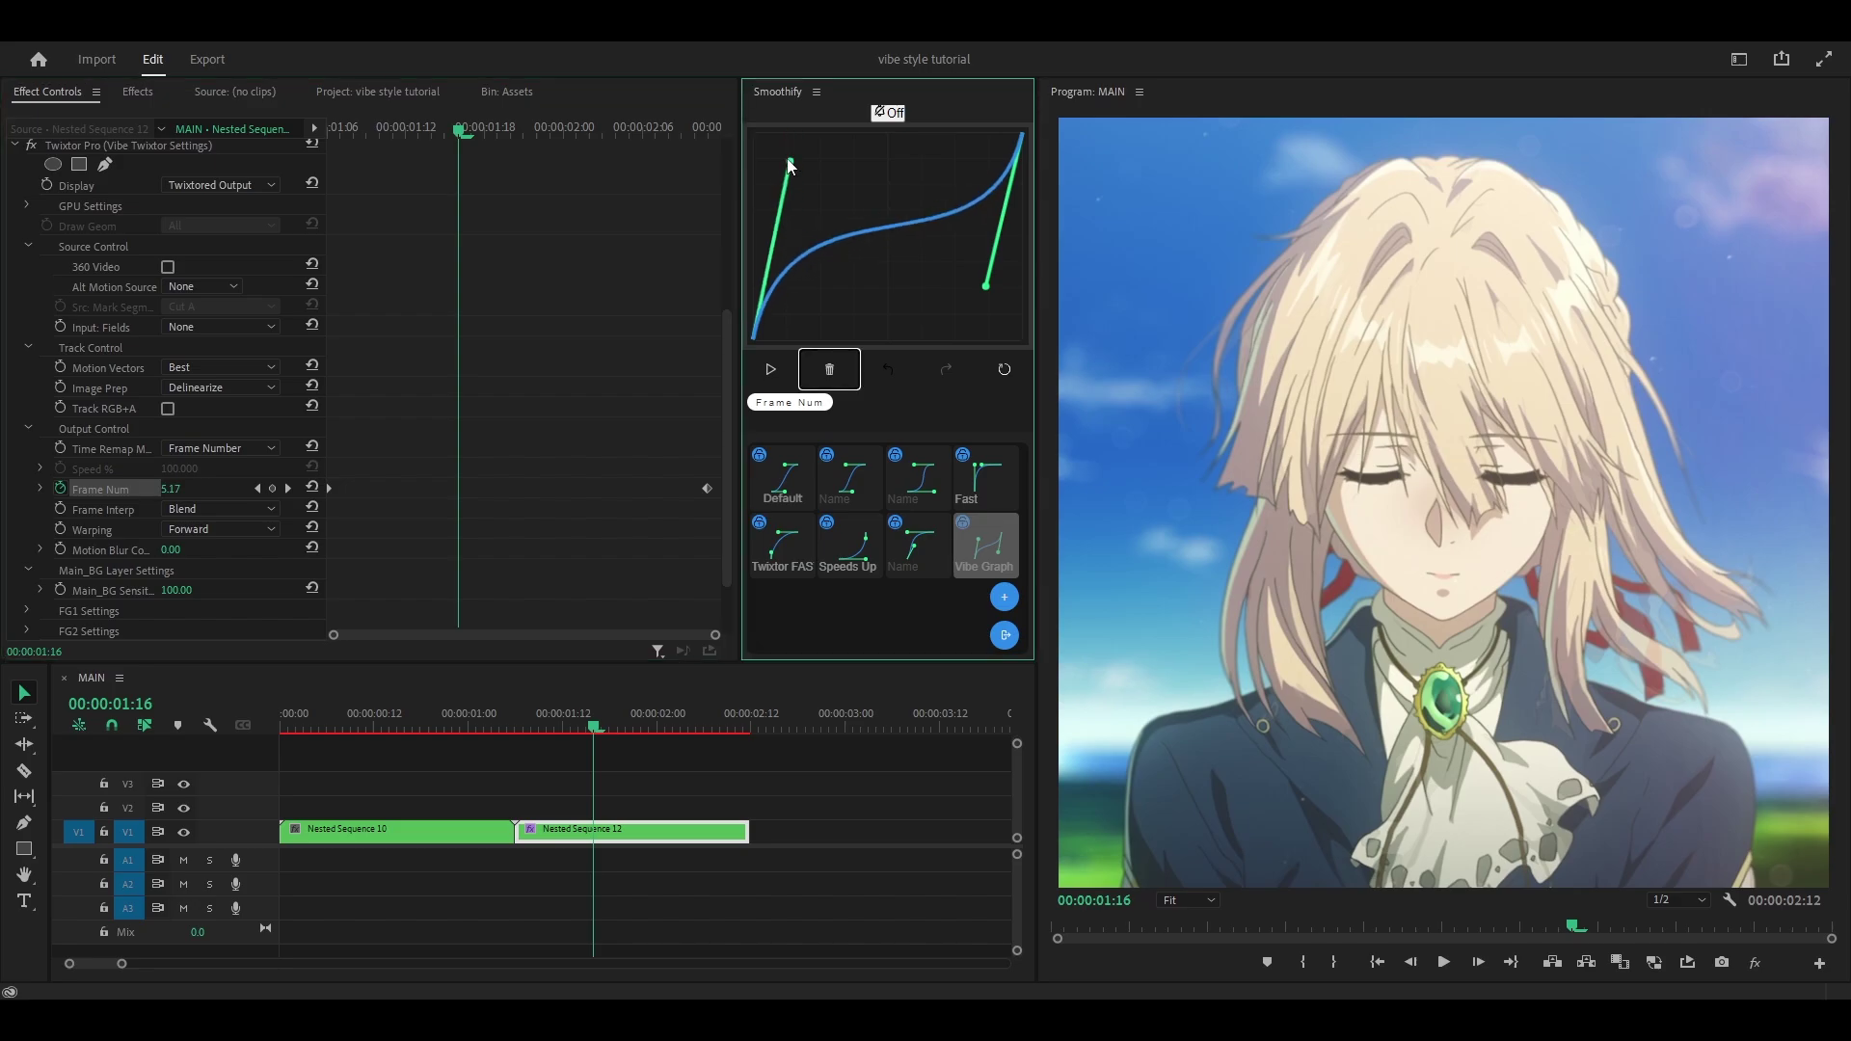
pyautogui.click(614, 222)
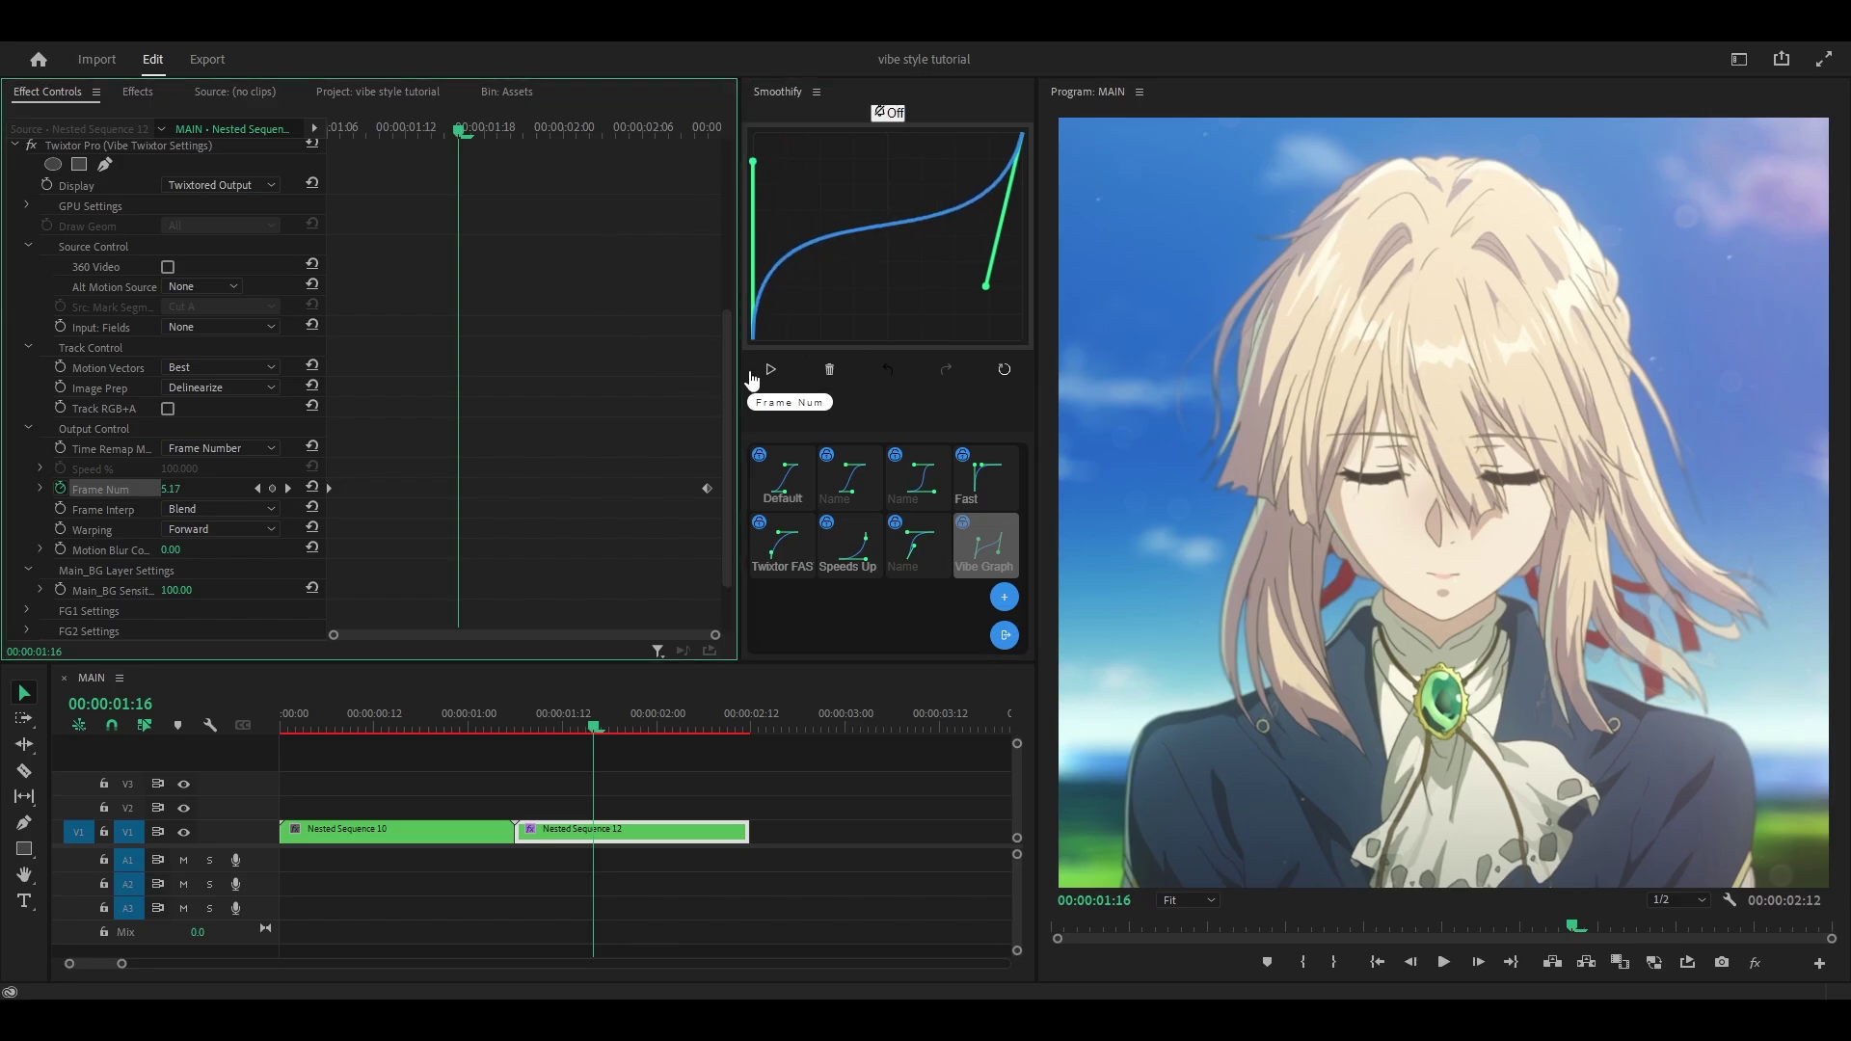
pyautogui.click(755, 373)
# Step: Play back Nested Sequence 12 with the steeper curve, and MAIN from its beginning
pyautogui.click(513, 723)
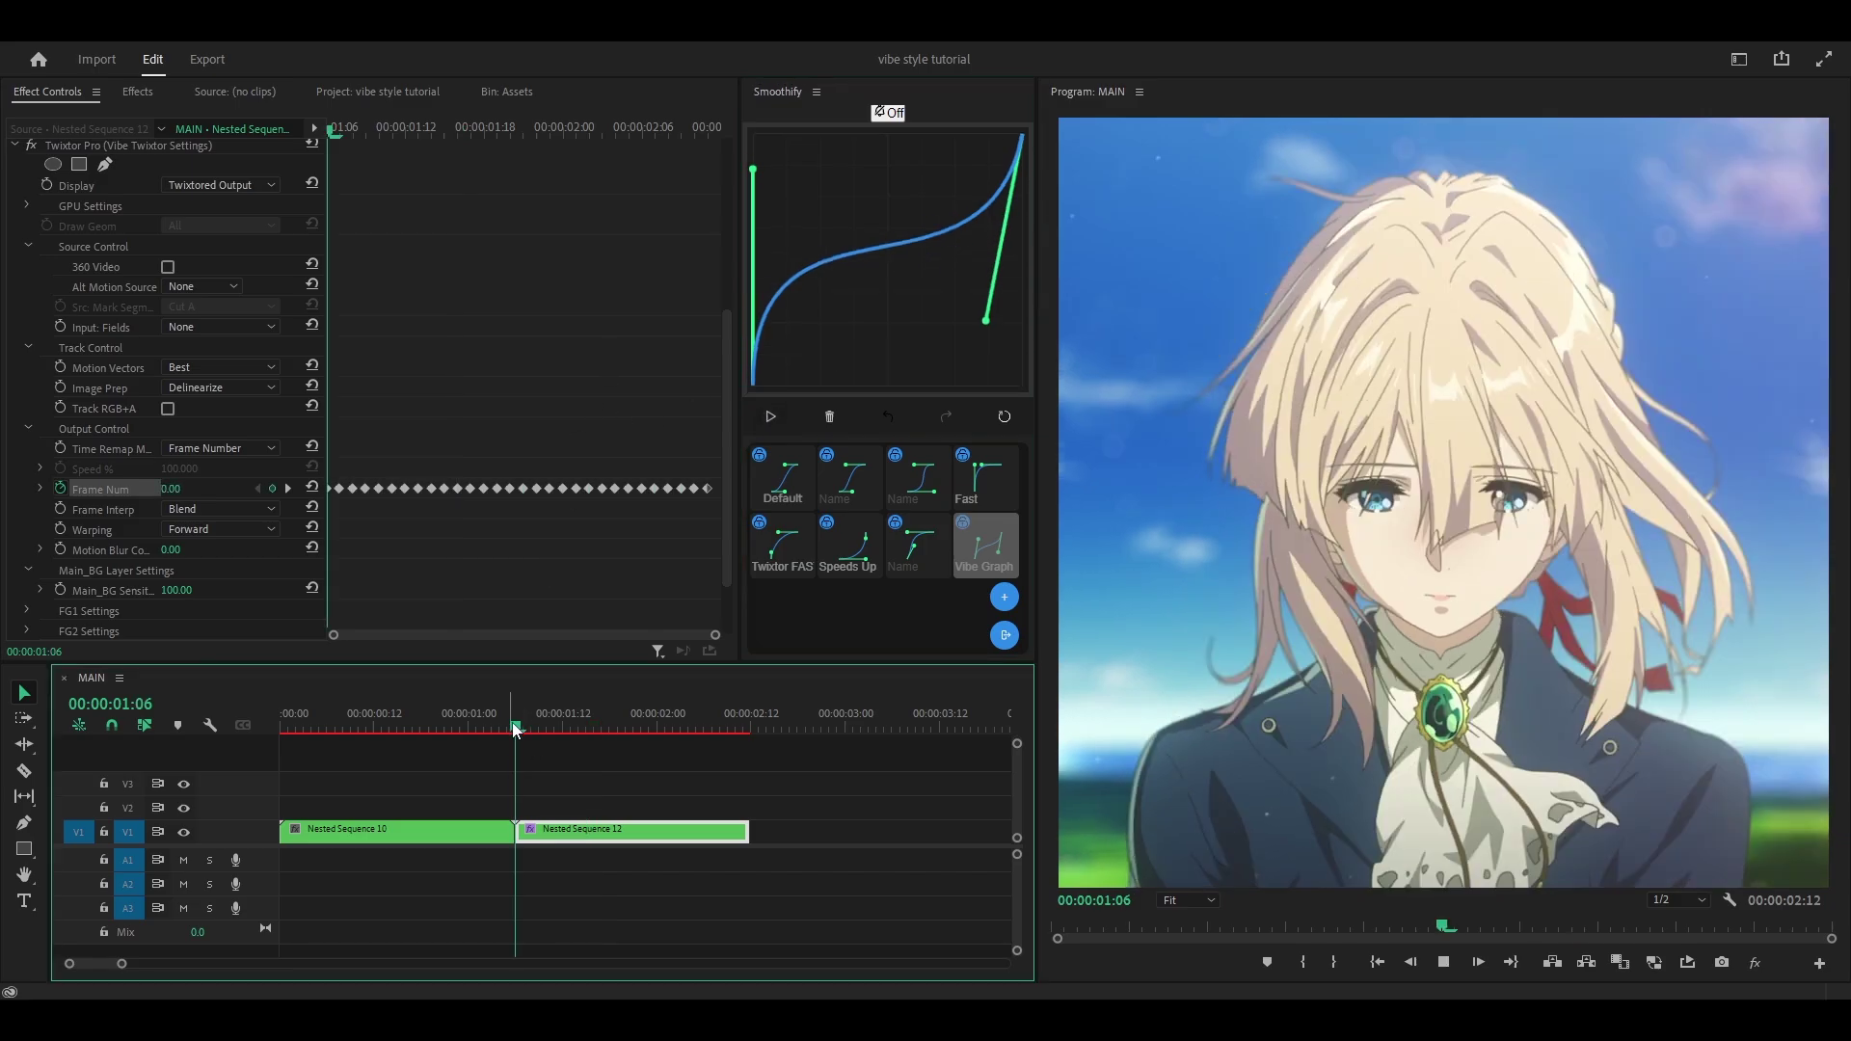
pyautogui.press('space')
pyautogui.click(519, 719)
pyautogui.press('space')
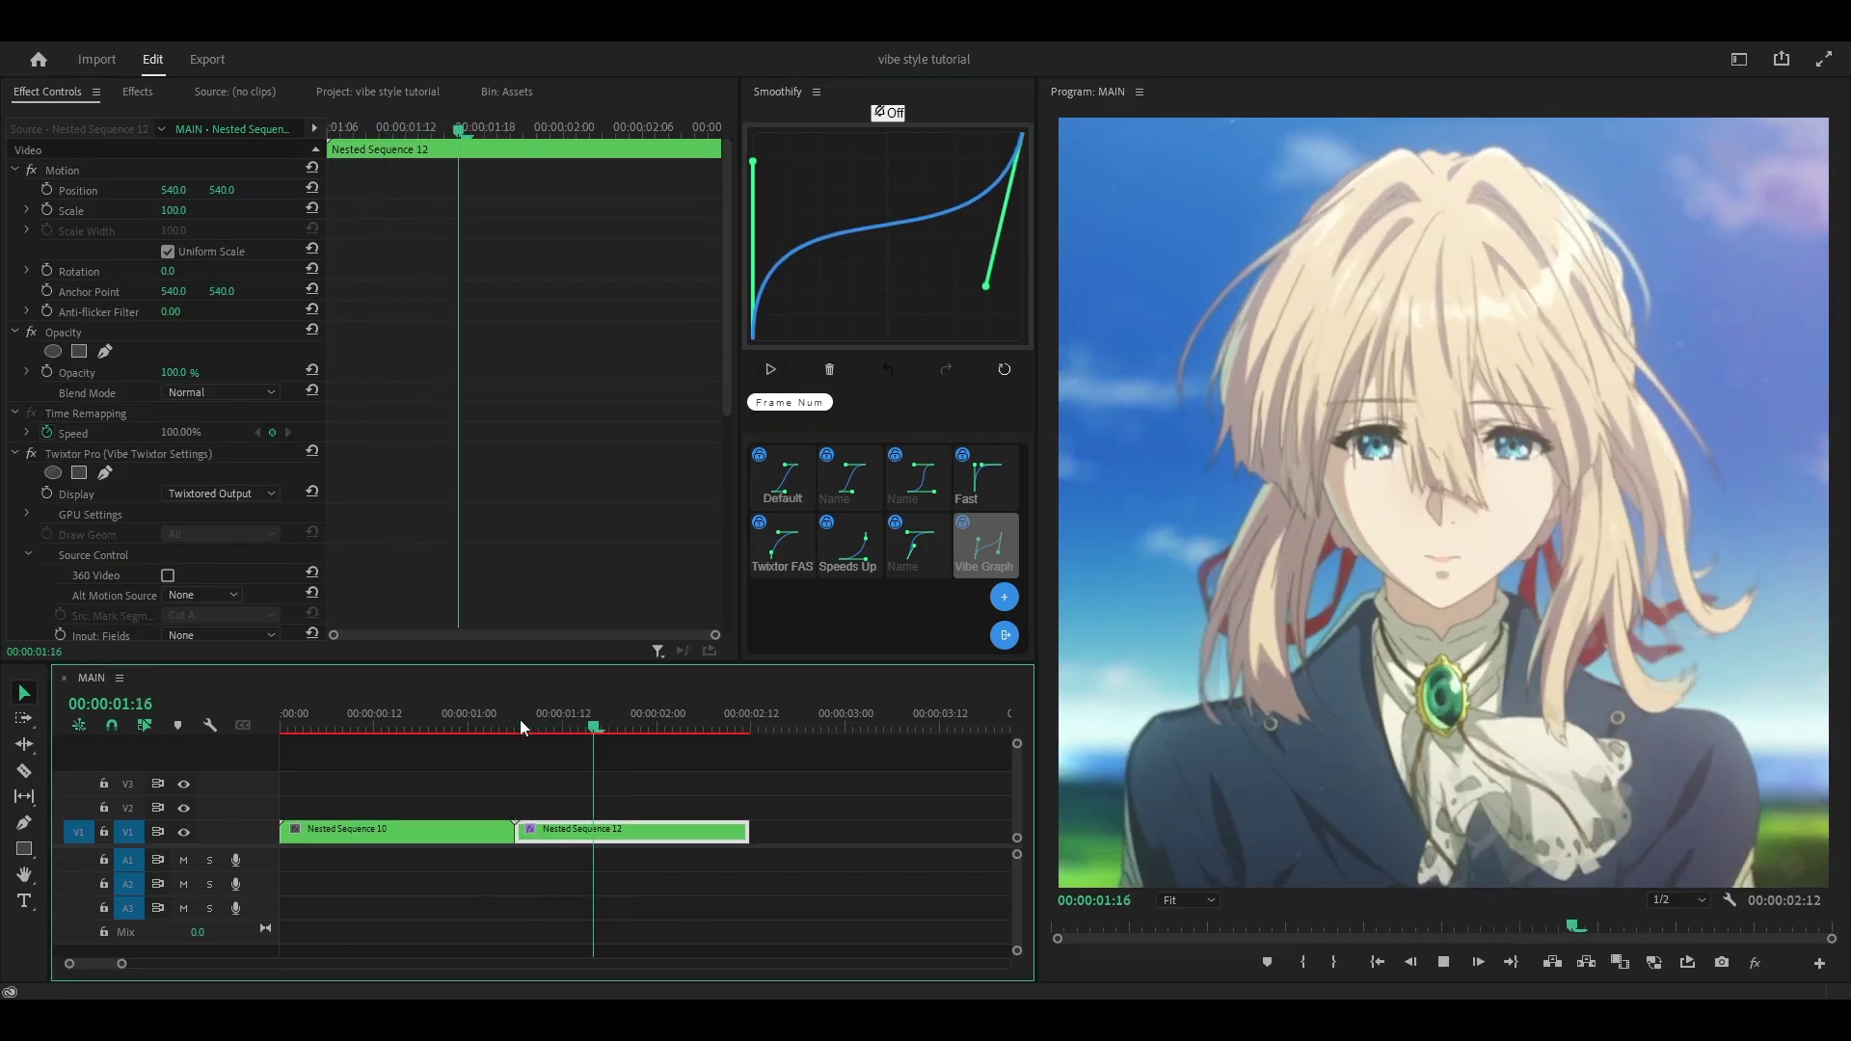
pyautogui.moveTo(518, 719); pyautogui.dragTo(280, 718)
pyautogui.press('space')
# Step: Nest the smoothed Nested Sequence 12 clip with the suggested name and play back MAIN from the start
pyautogui.hotkey('alt', 'n')
pyautogui.click(877, 529)
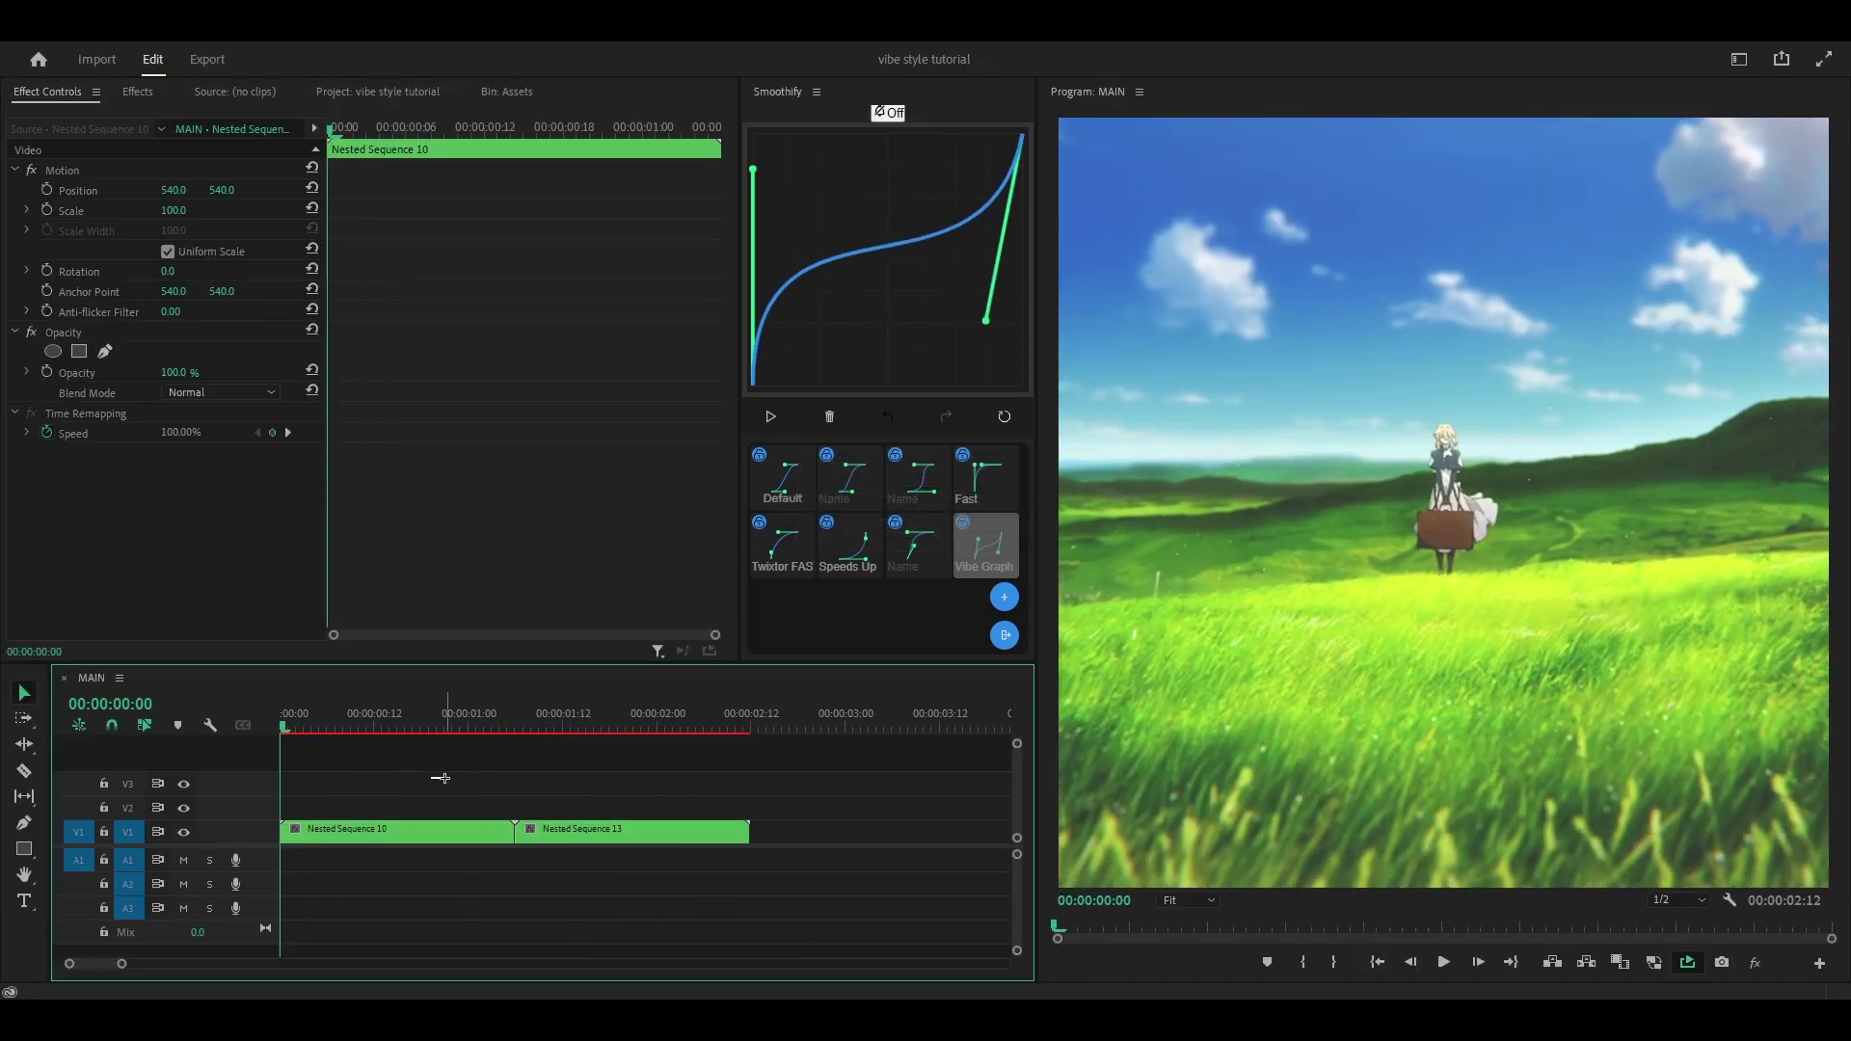
pyautogui.press('space')
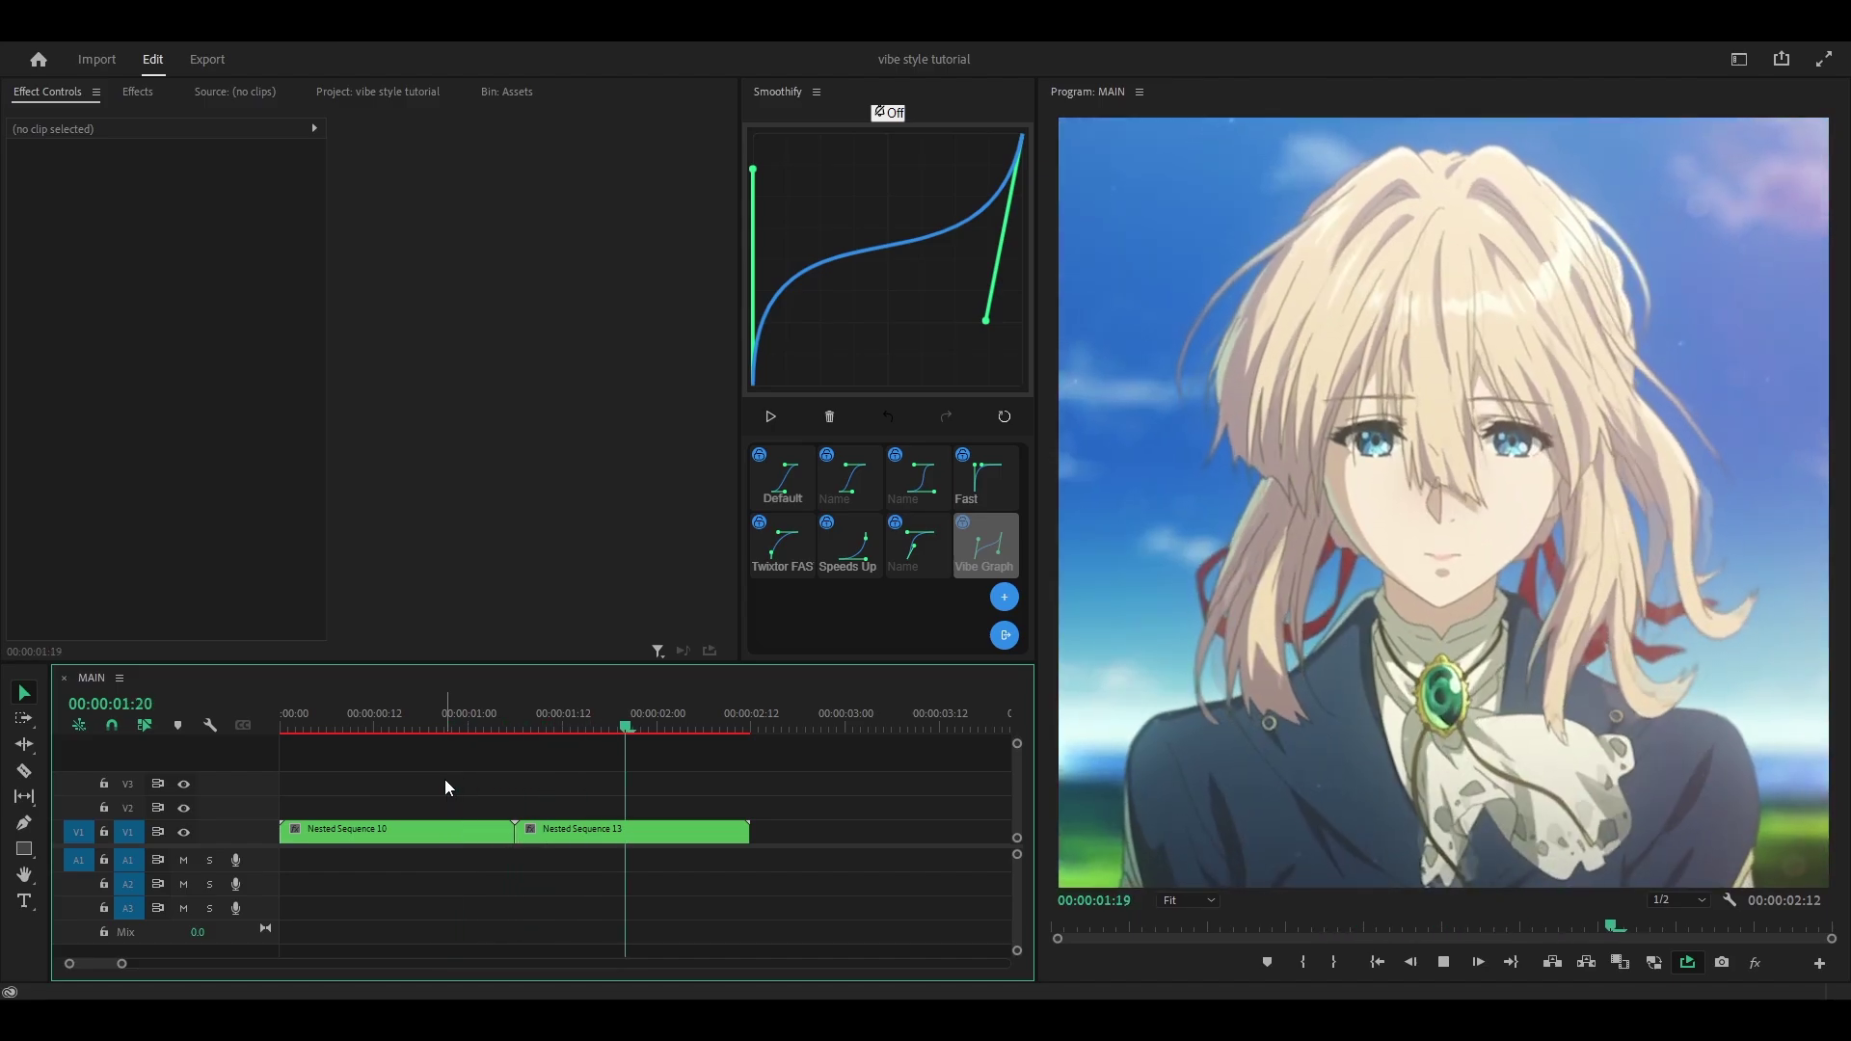